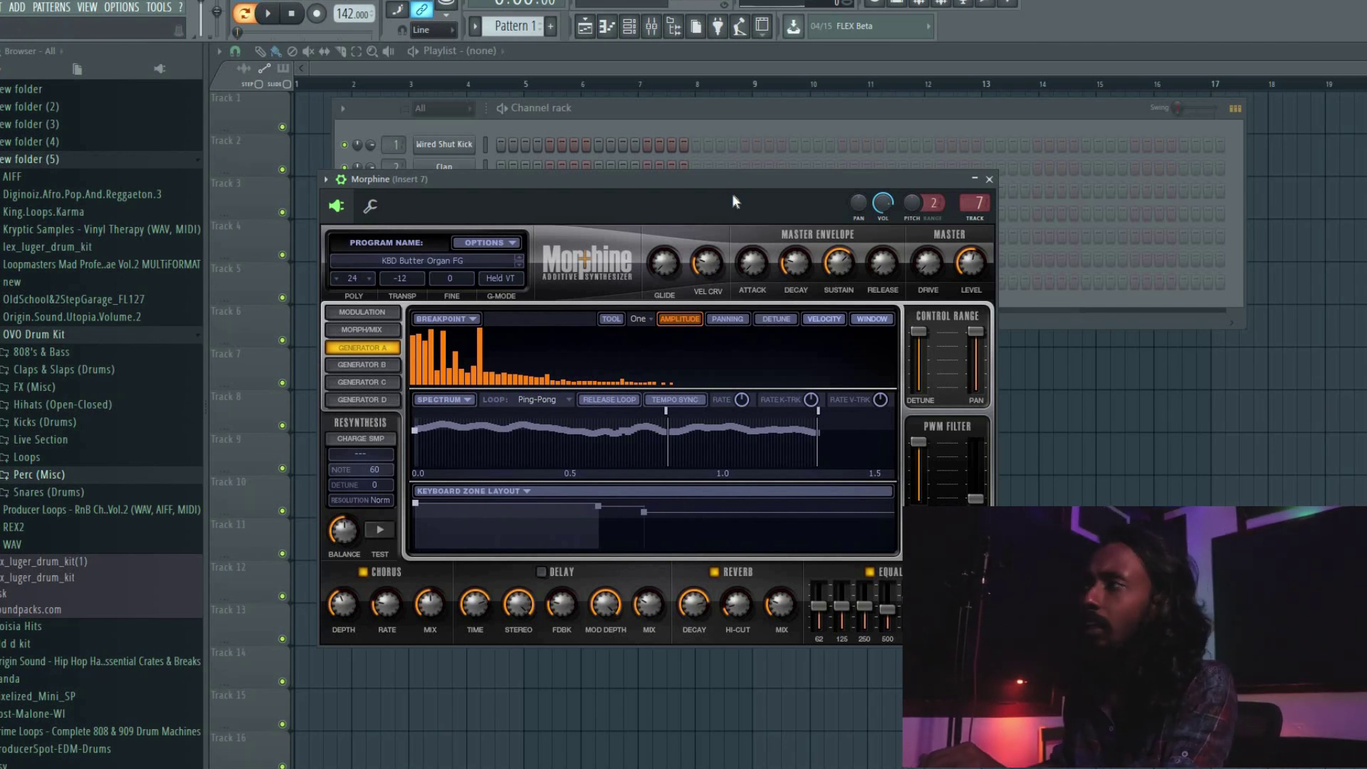
# - Close the Morphine synth window and open the piano roll for the Morphine channel
pyautogui.press('Escape')
pyautogui.rightClick(462, 288)
pyautogui.click(485, 286)
pyautogui.rightClick(462, 288)
pyautogui.click(507, 283)
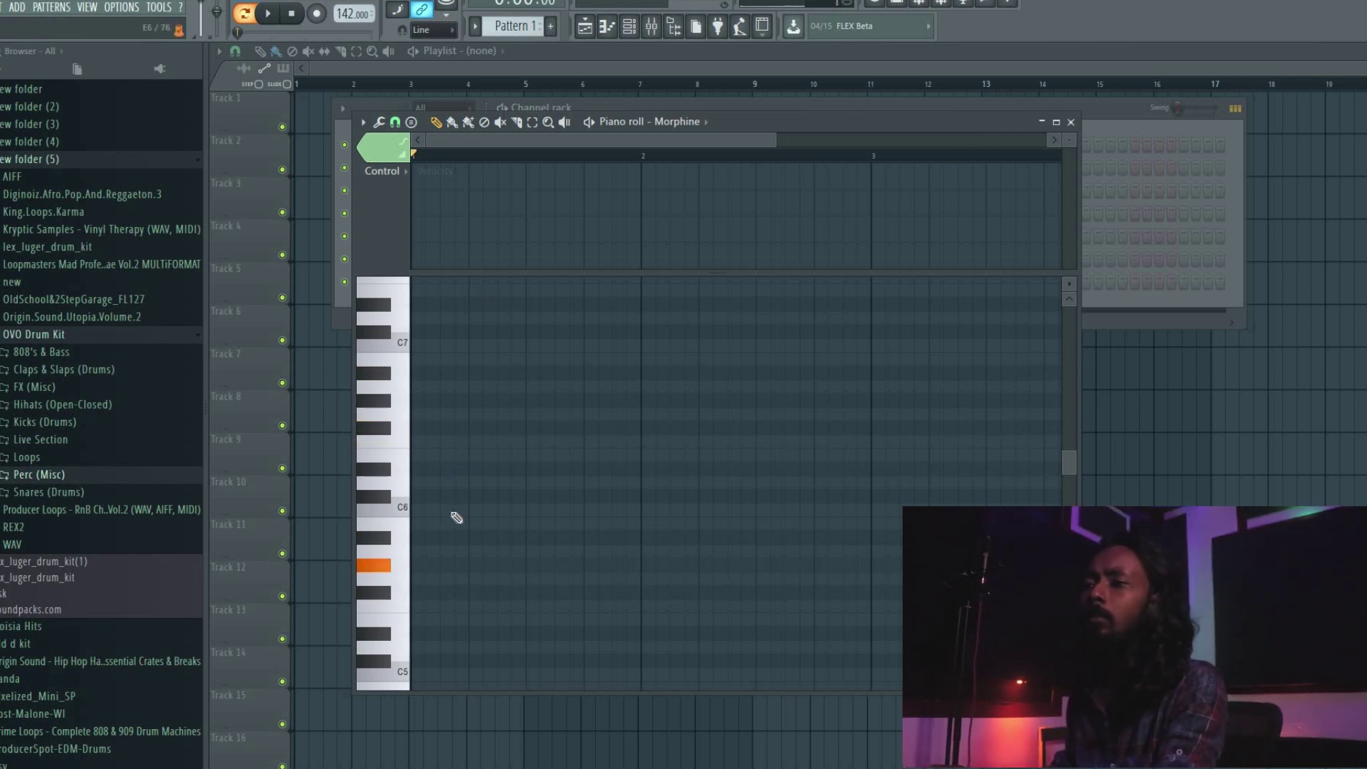
# - Place a G#5 note at the start of bar 1, extend it to almost one beat, and audition it
pyautogui.click(418, 538)
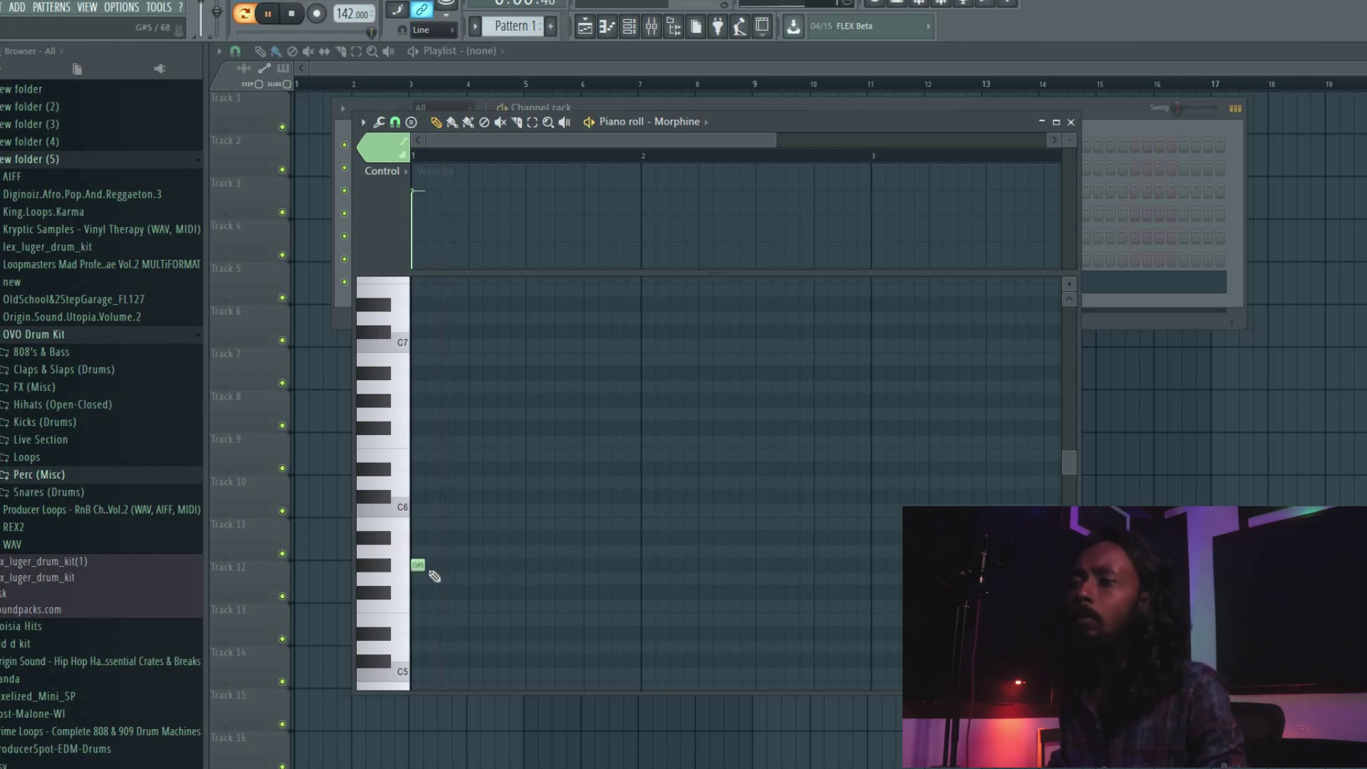
pyautogui.moveTo(426, 565); pyautogui.dragTo(457, 567)
pyautogui.press('space')
pyautogui.press('space')
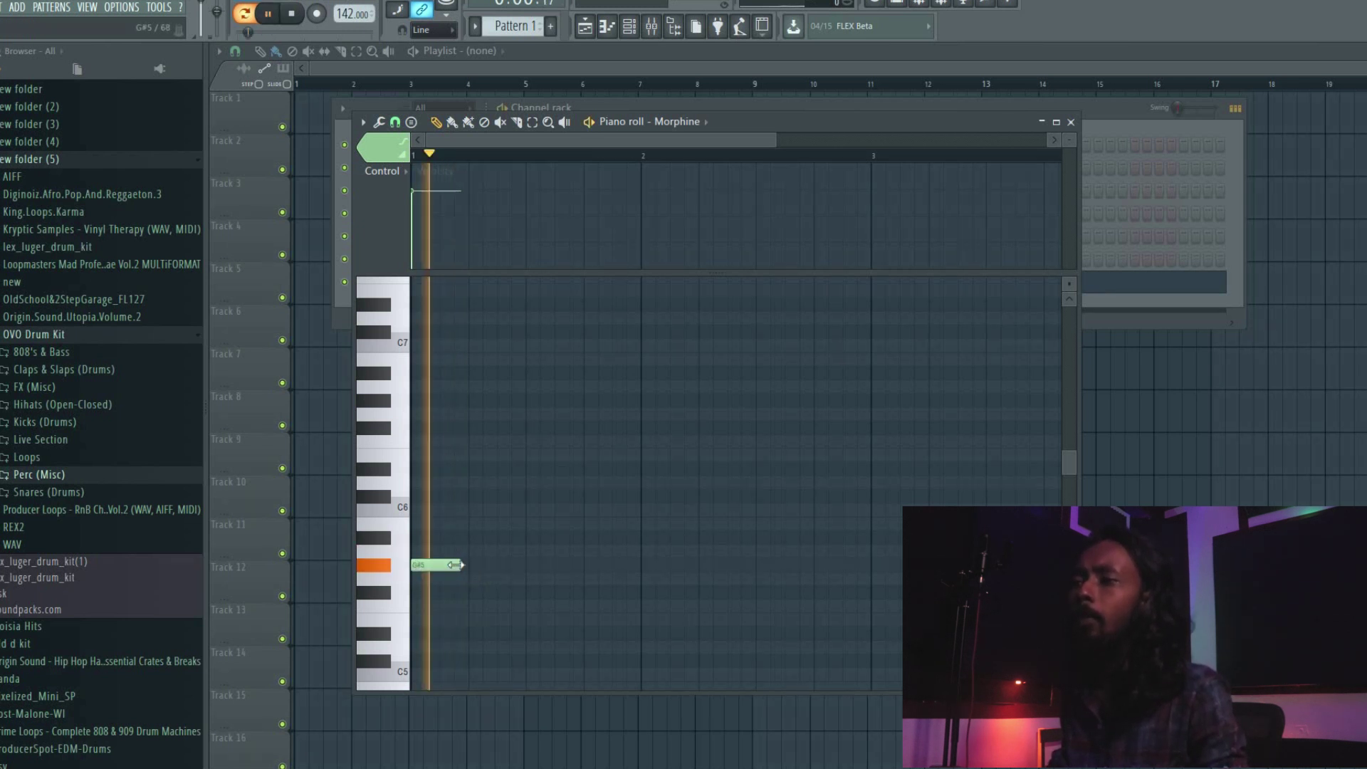
# - Add F6 above the G#5, followed by half-beat F#6, G#6, A#6, G#6 and F#6 melody notes through bar 1
pyautogui.click(430, 440)
pyautogui.click(472, 428)
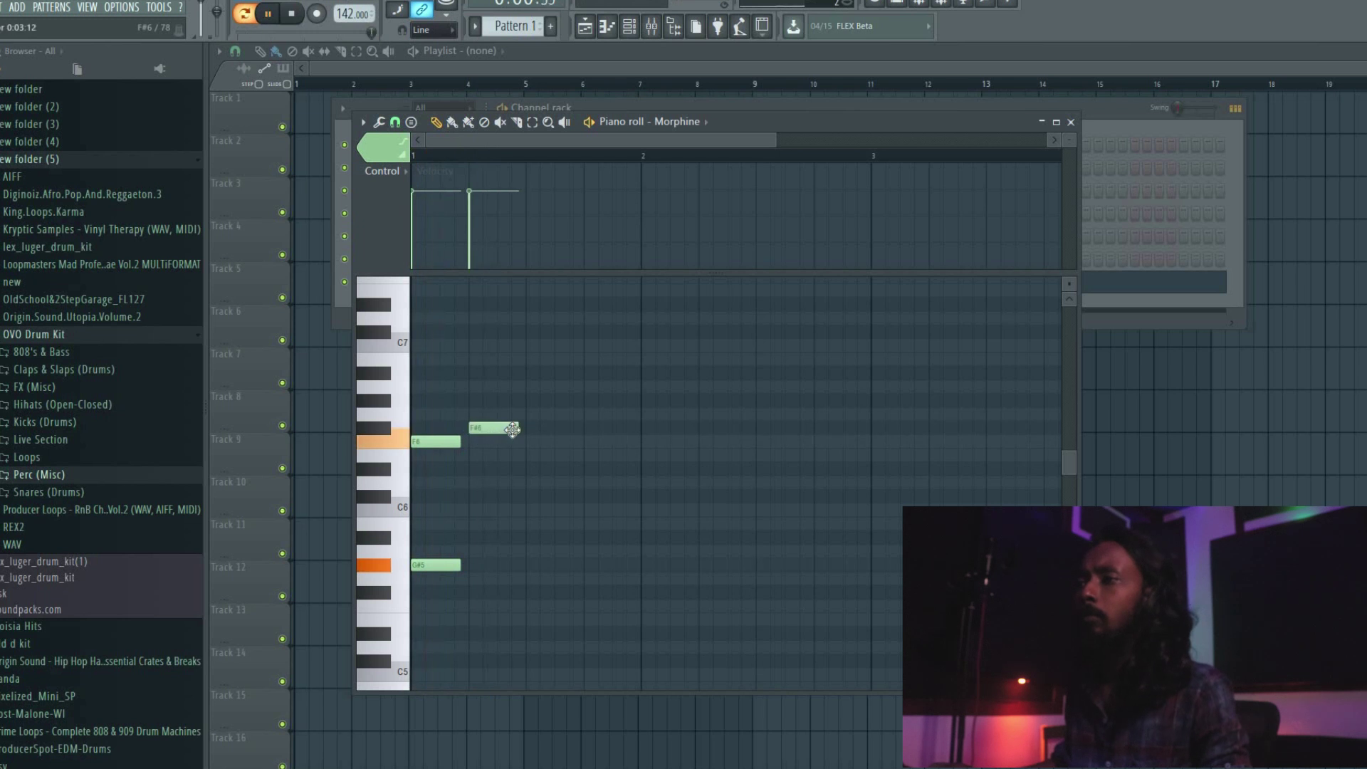
pyautogui.moveTo(498, 428); pyautogui.dragTo(509, 403)
pyautogui.click(502, 400)
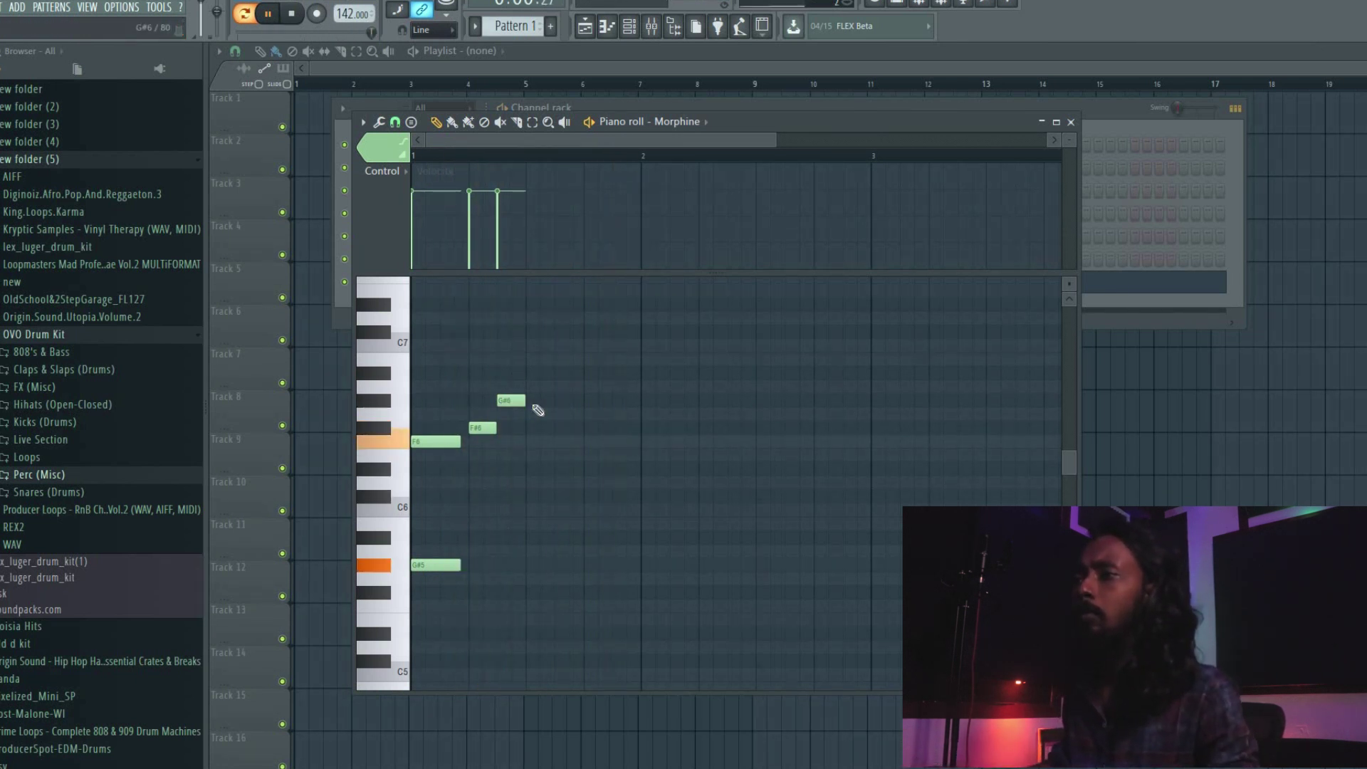
pyautogui.press('space')
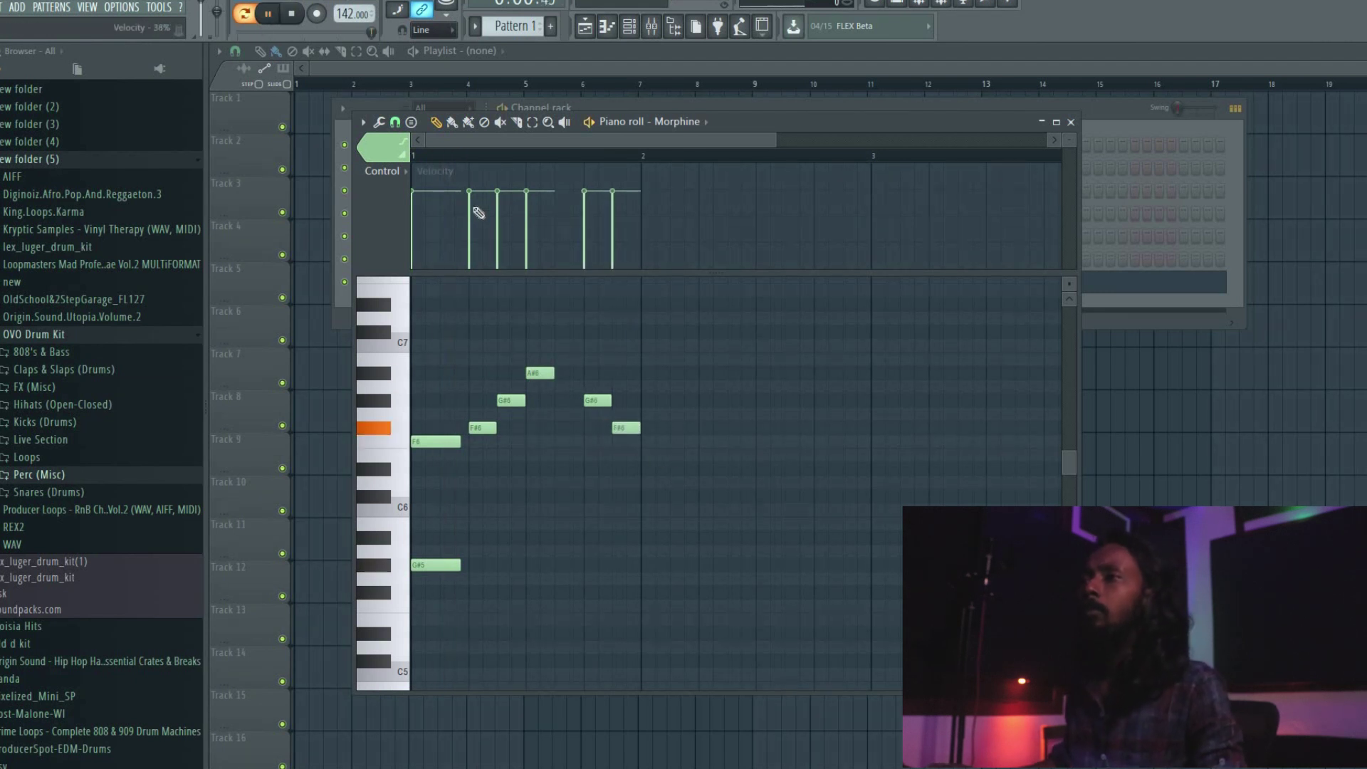
# - Lower the velocities of the opening notes, both G#6 notes and the last F#6 in bar 1
pyautogui.click(413, 200)
pyautogui.click(499, 202)
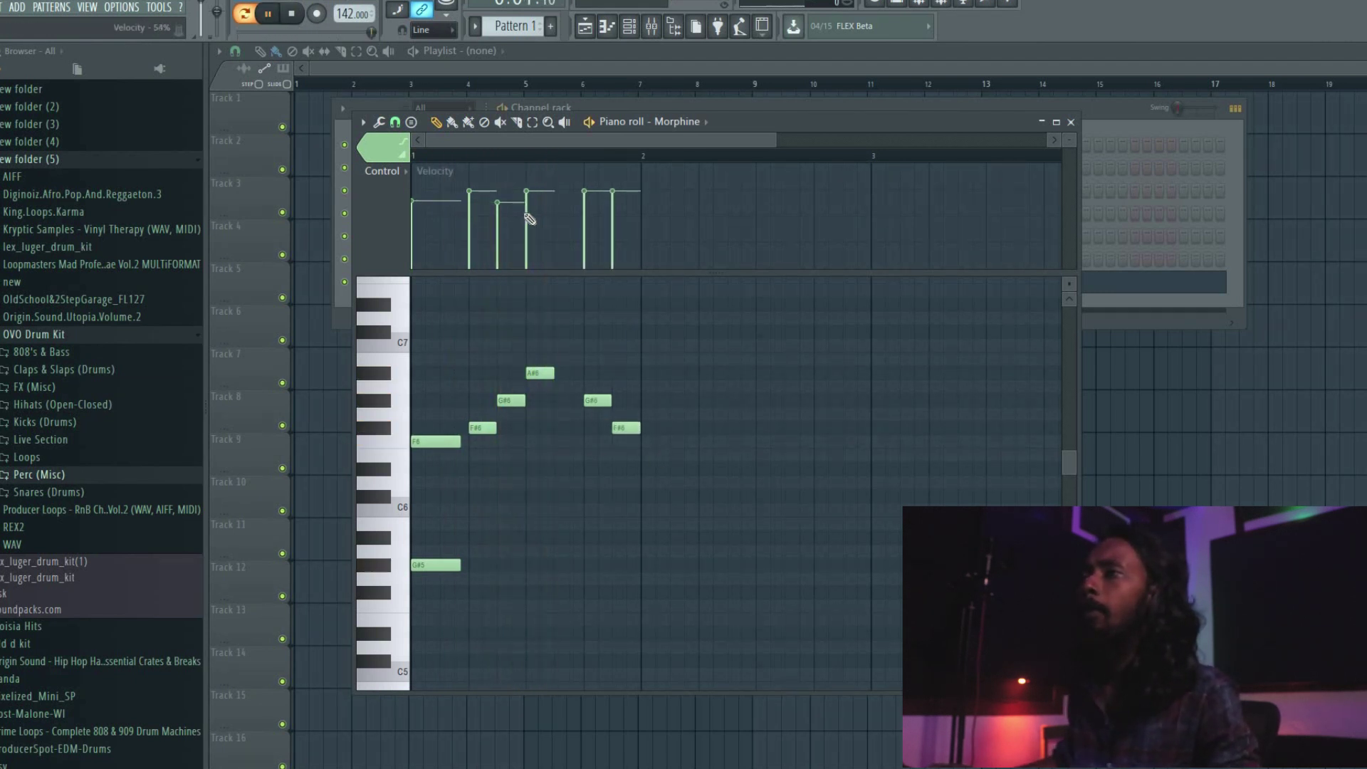
pyautogui.click(583, 198)
pyautogui.click(612, 219)
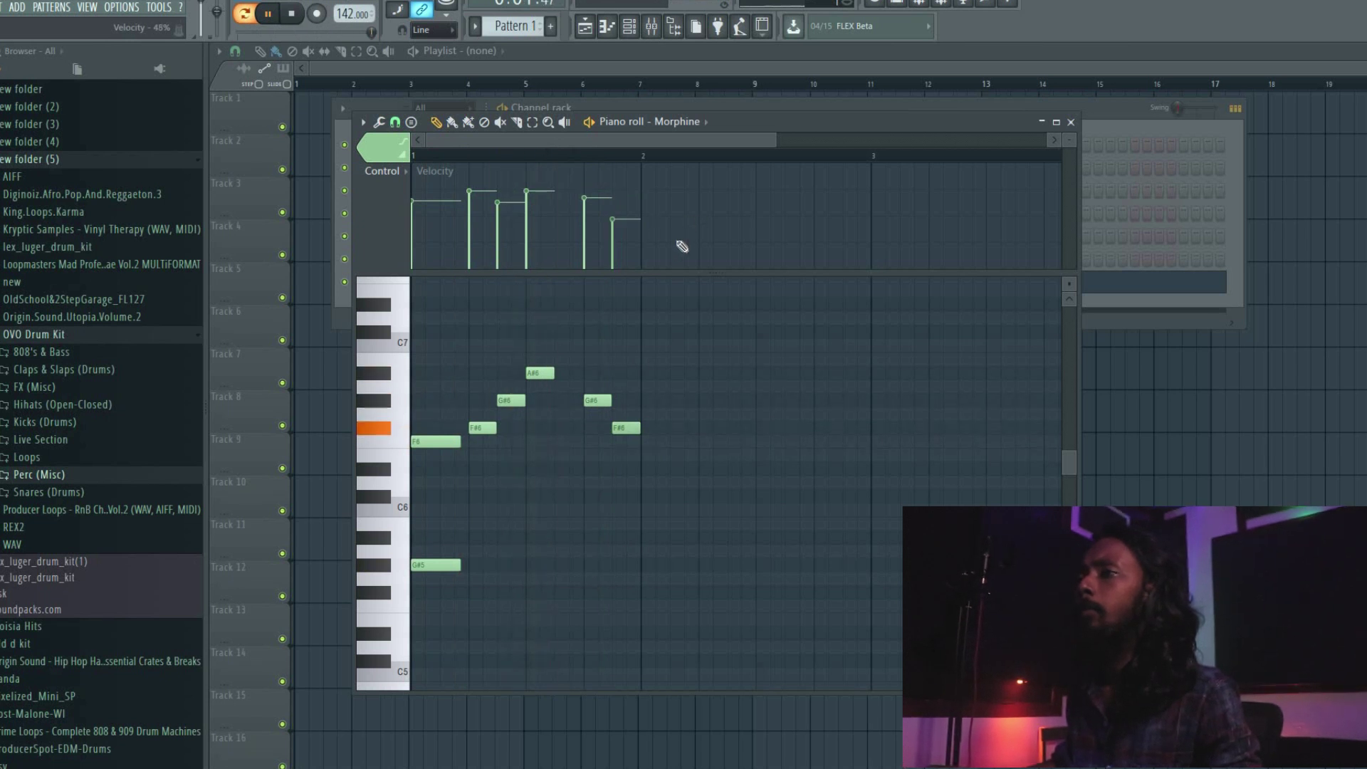
# - Add half-beat F6, G#6 and F#6 melody notes in the first half of bar 2 and raise the G#6's velocity slightly
pyautogui.click(652, 442)
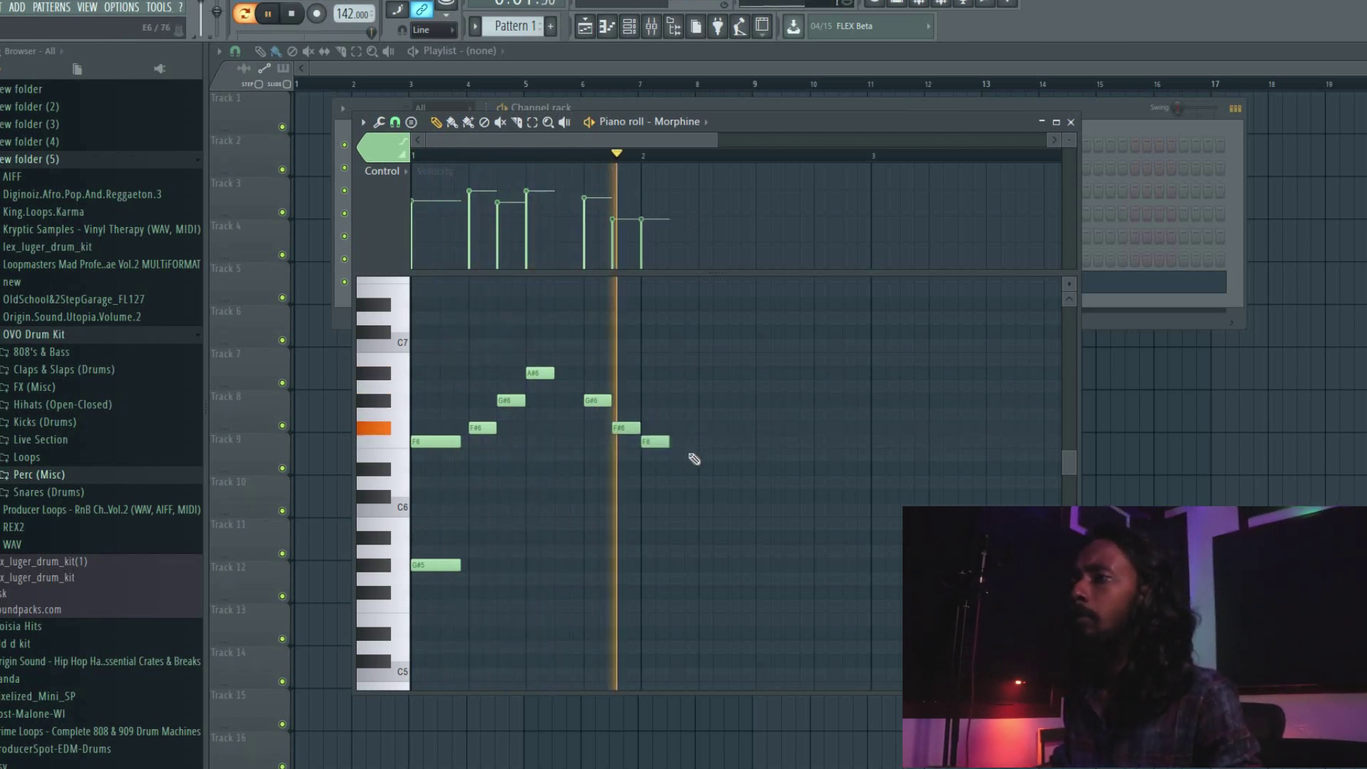
pyautogui.press('space')
pyautogui.click(740, 428)
pyautogui.press('space')
pyautogui.click(705, 207)
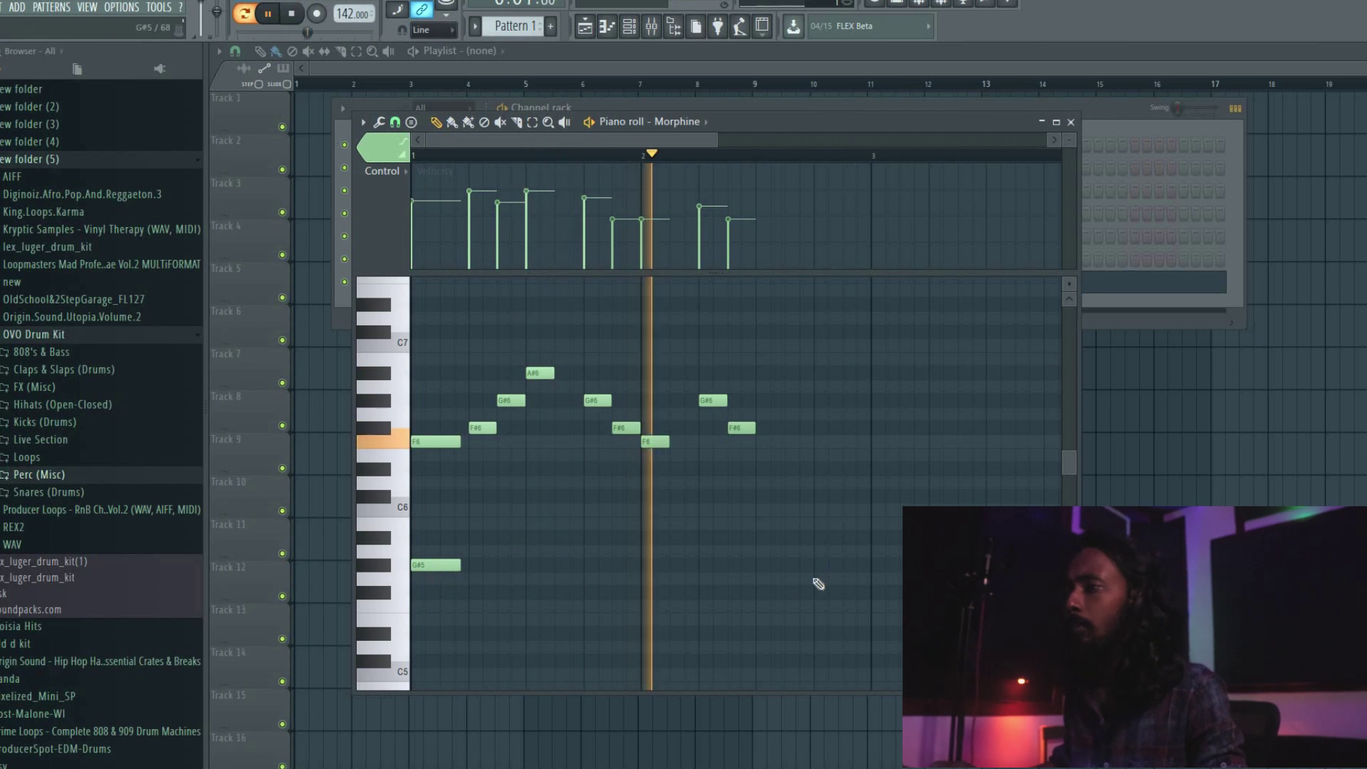
# - Add F#5 and D#6 on beat 3 of bar 2 and shorten the D#6 to half a beat
pyautogui.click(772, 595)
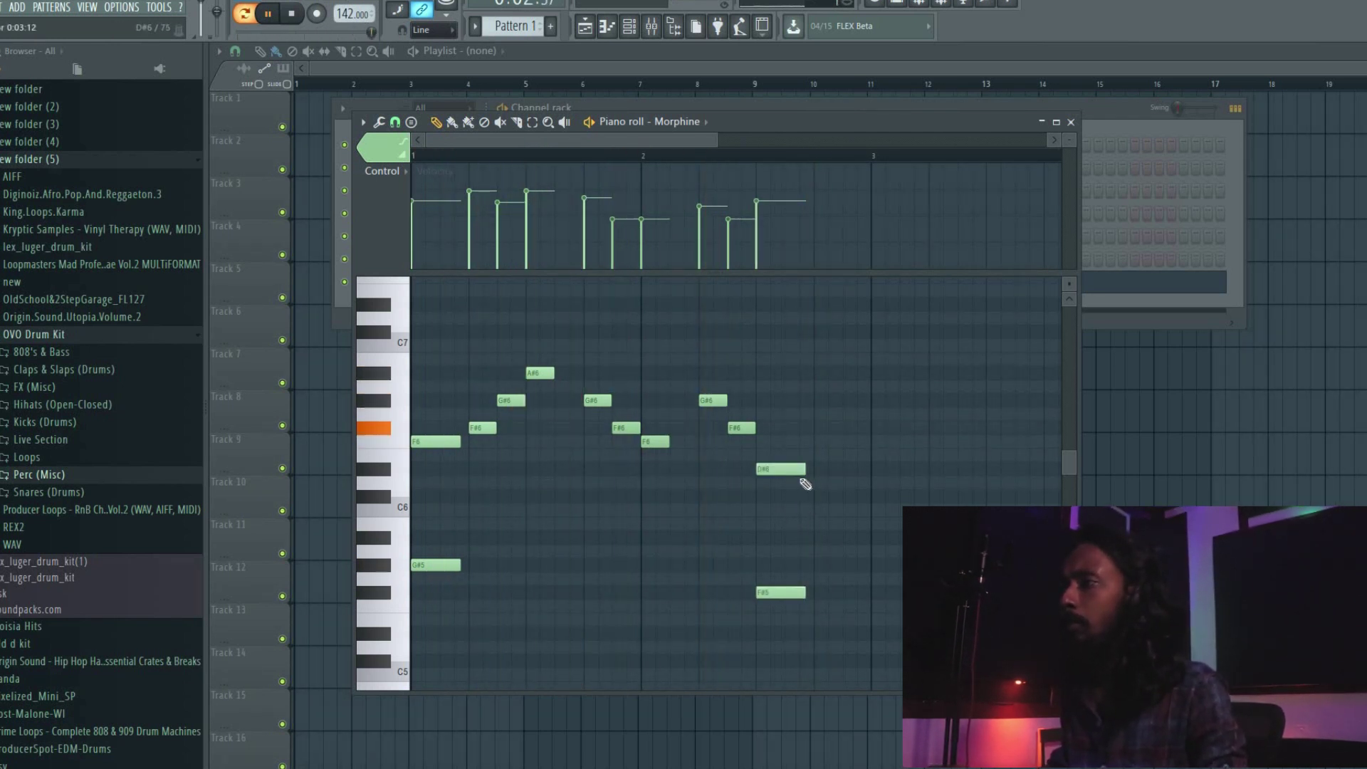
pyautogui.moveTo(805, 484); pyautogui.dragTo(784, 484)
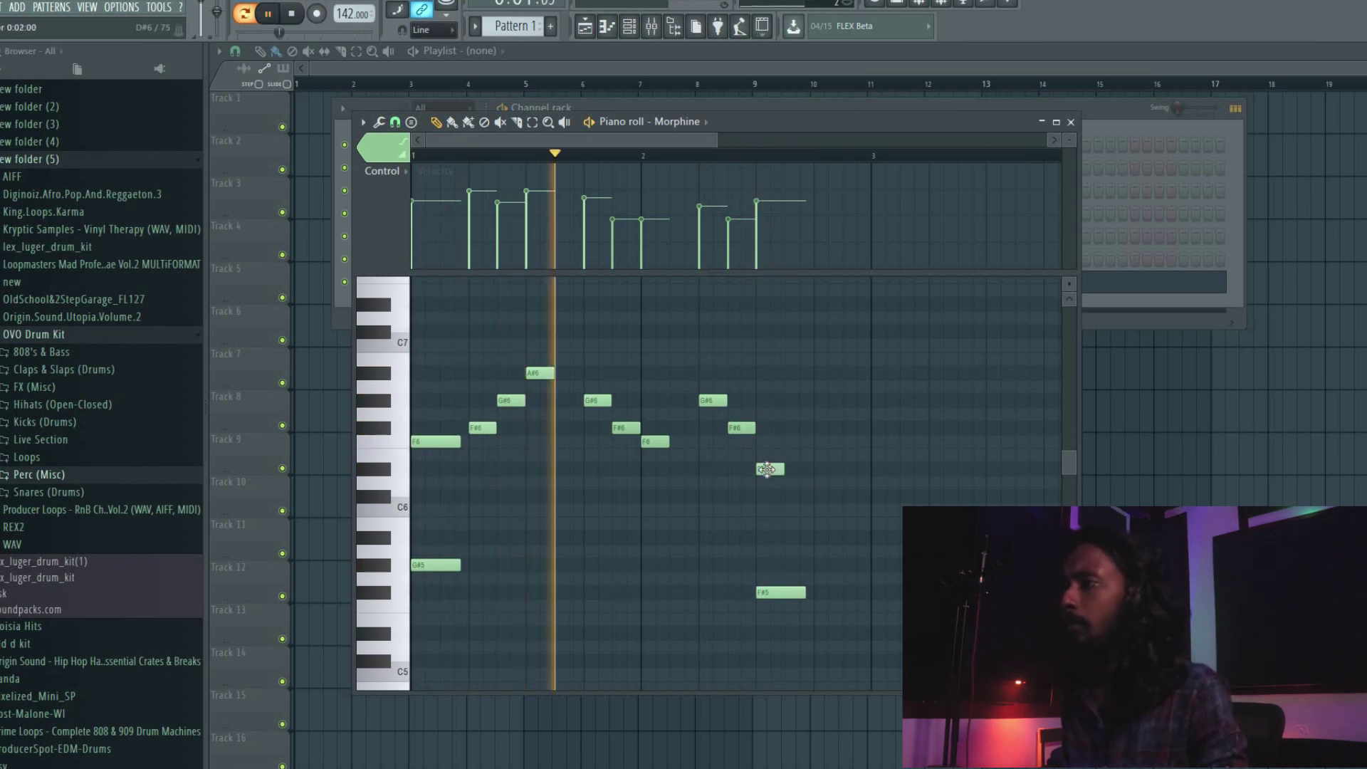
pyautogui.press('space')
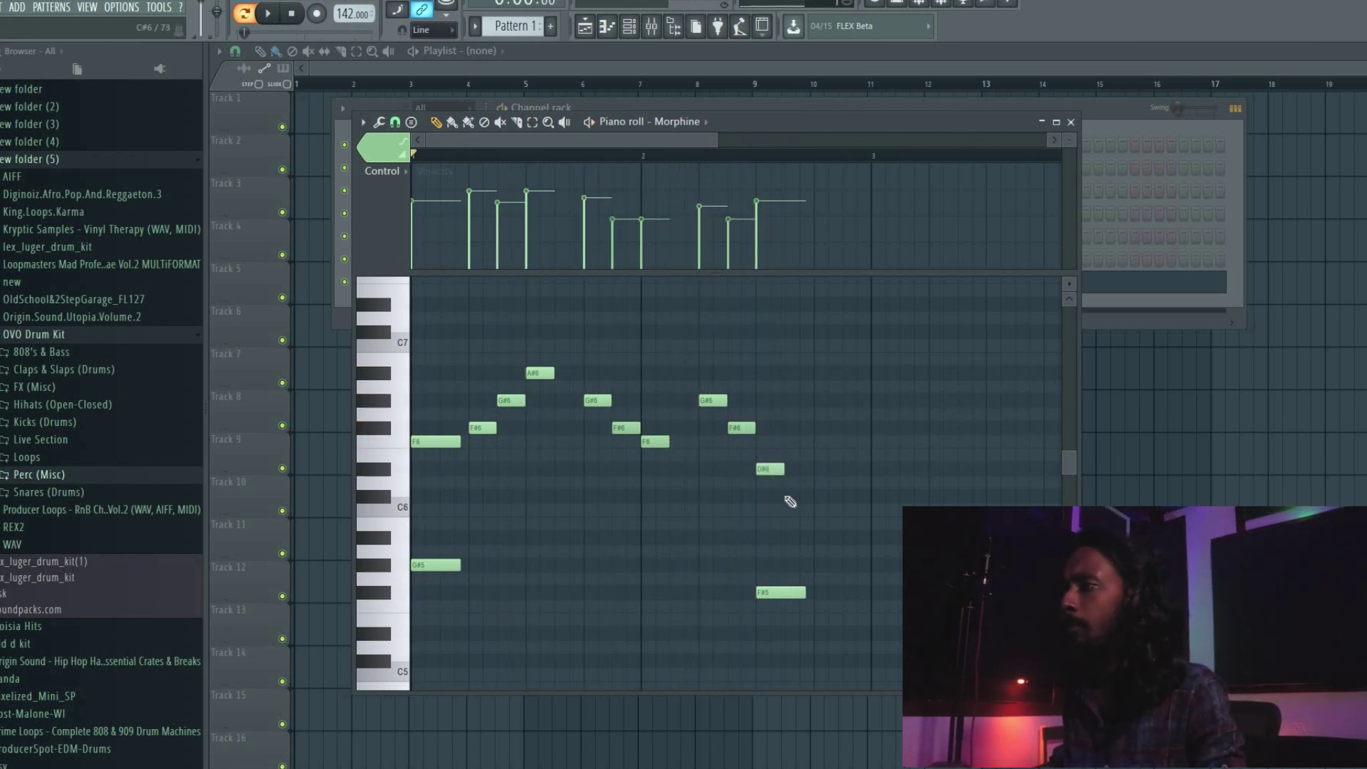
# - Follow the D#6 in bar 2 with half-beat C#6 and D#6 notes and adjust the velocities of these closing notes
pyautogui.moveTo(759, 218); pyautogui.dragTo(786, 213)
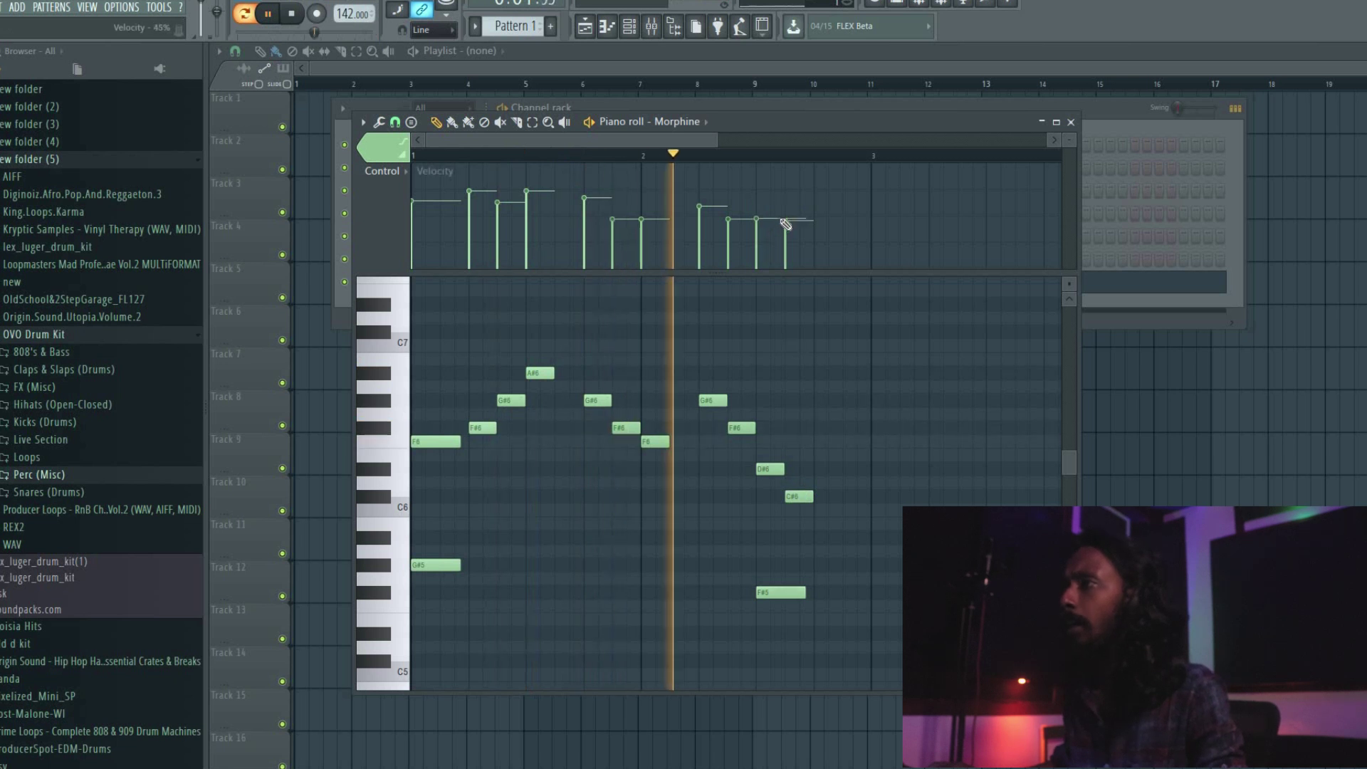
pyautogui.click(855, 469)
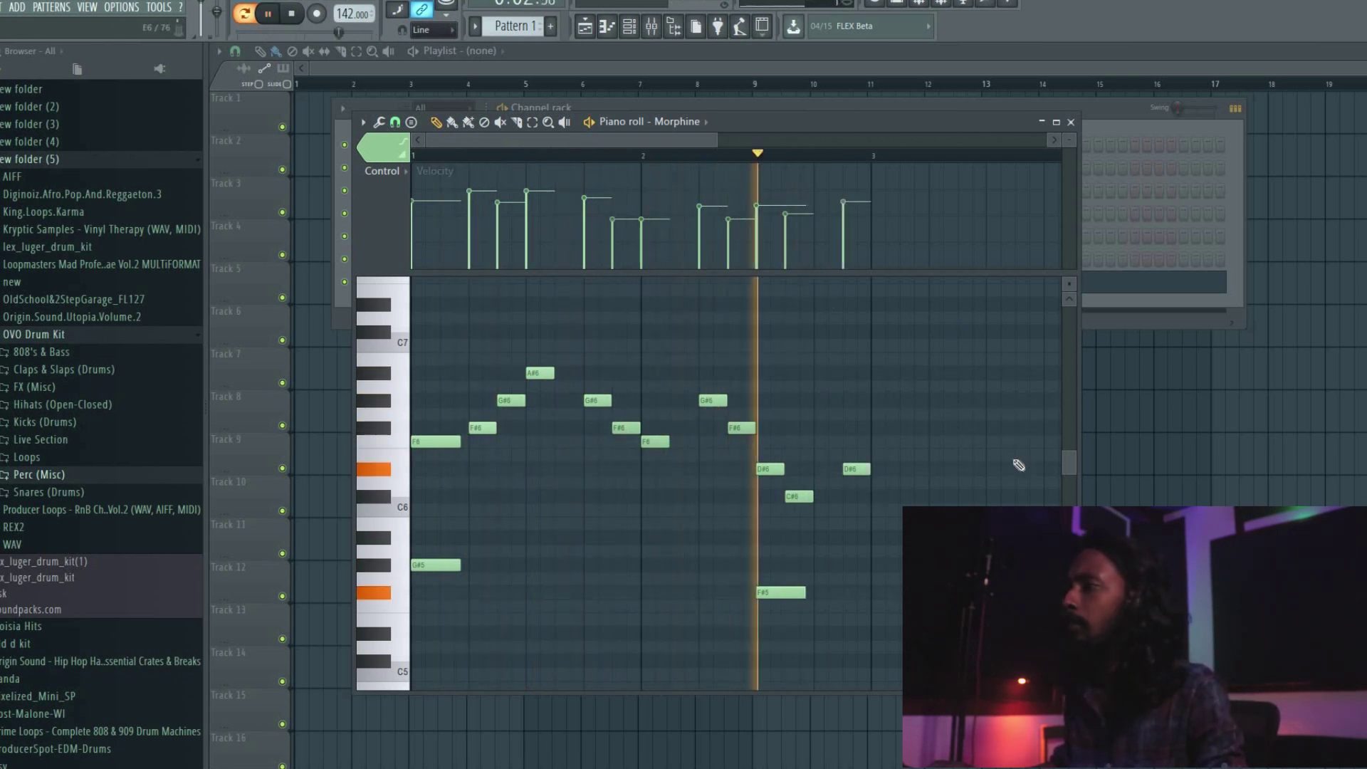
pyautogui.moveTo(854, 468); pyautogui.dragTo(825, 468)
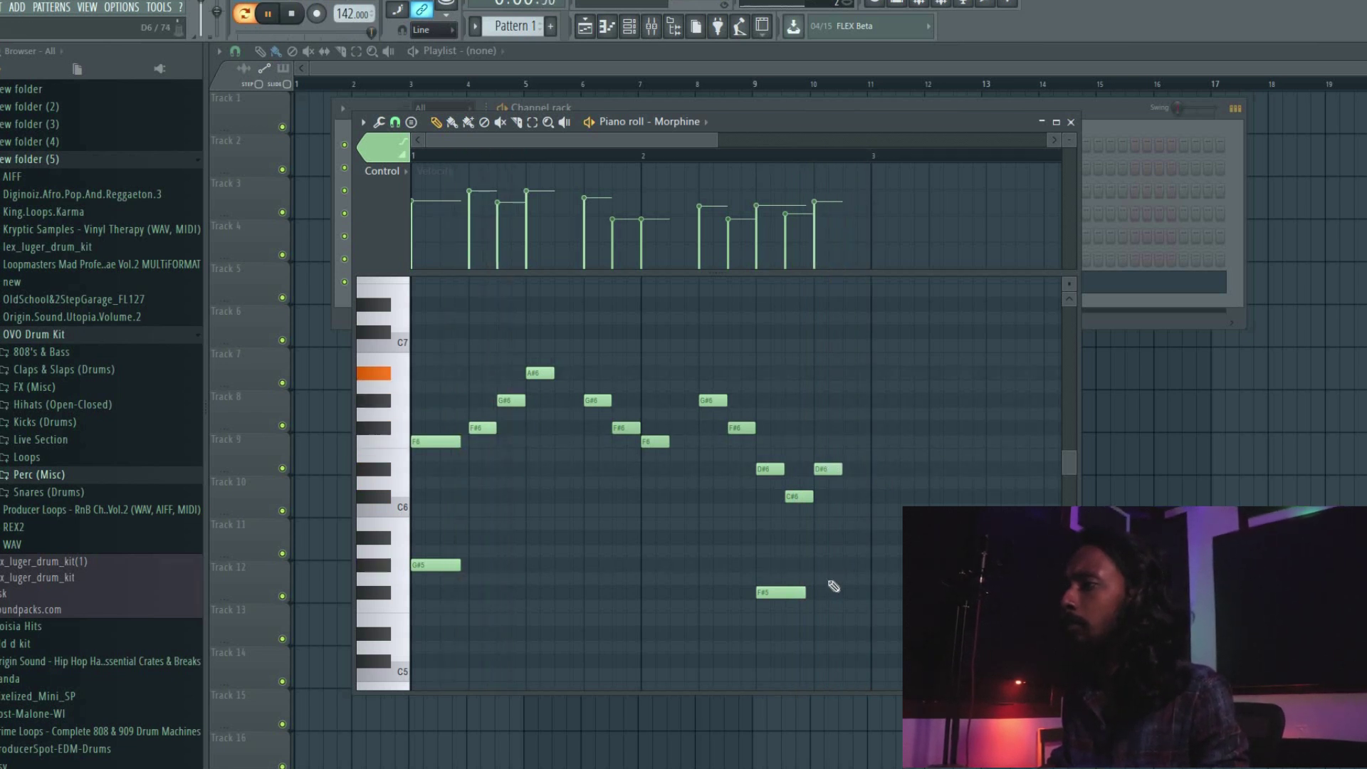
# - Select the whole two-bar melody, duplicate it to start at bar 3, and clear the selection
pyautogui.click(429, 427)
pyautogui.rightClick(428, 428)
pyautogui.hotkey('ctrl', 'a')
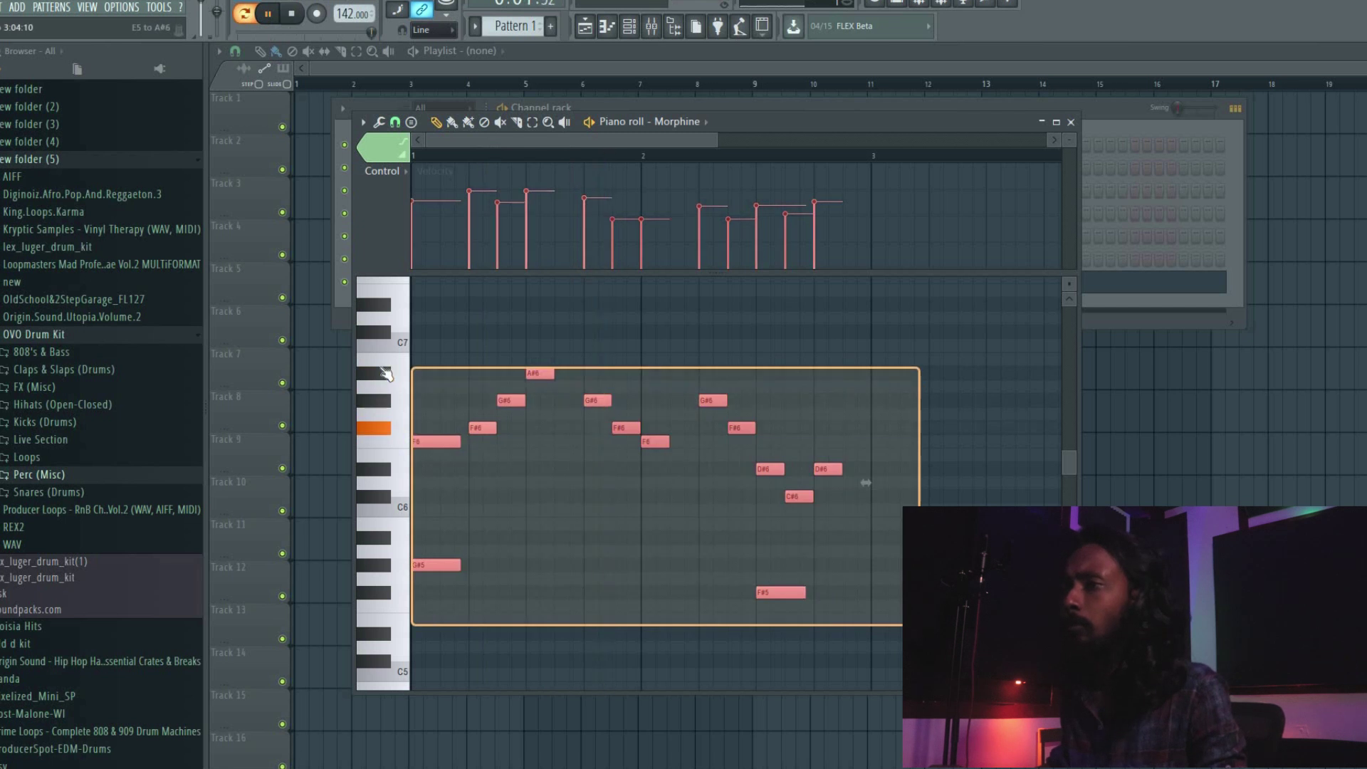
pyautogui.moveTo(427, 446); pyautogui.dragTo(887, 441)
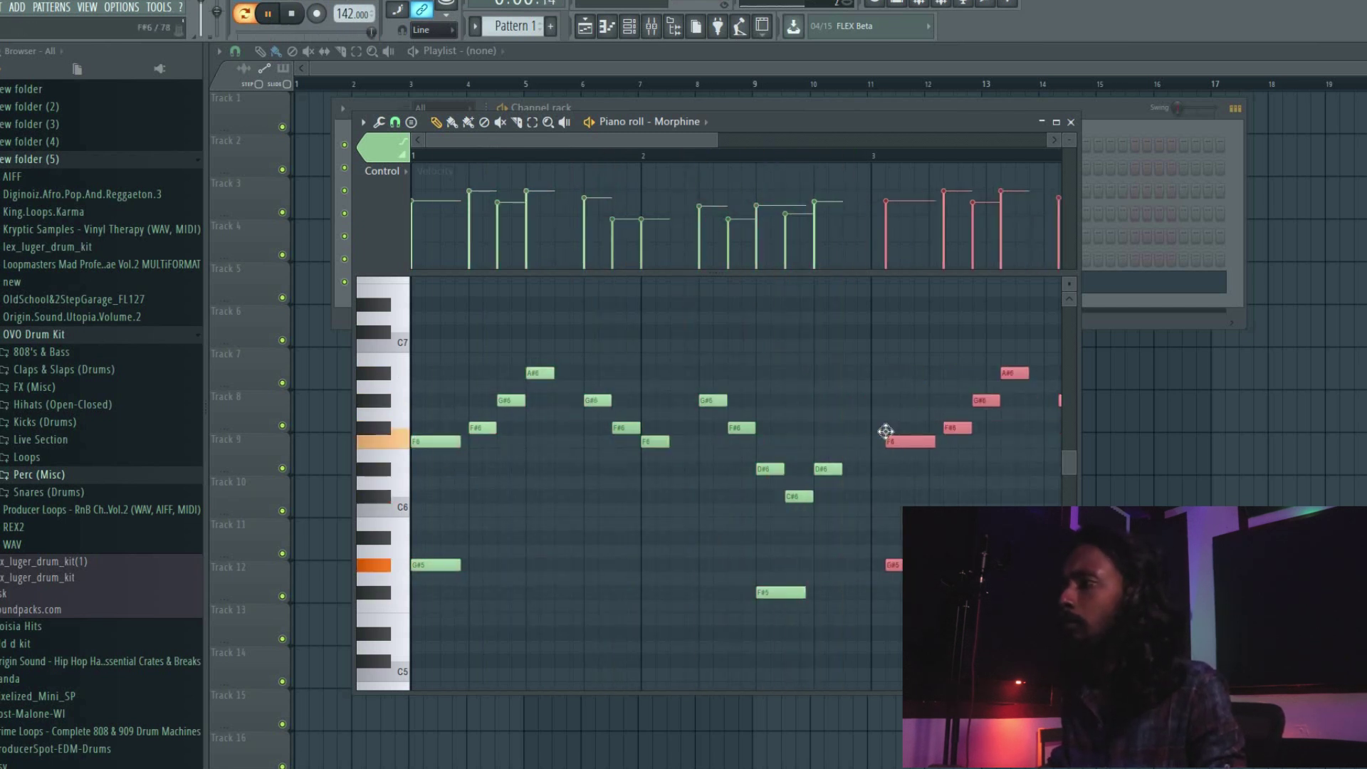
pyautogui.scroll(-3, 744, 159)
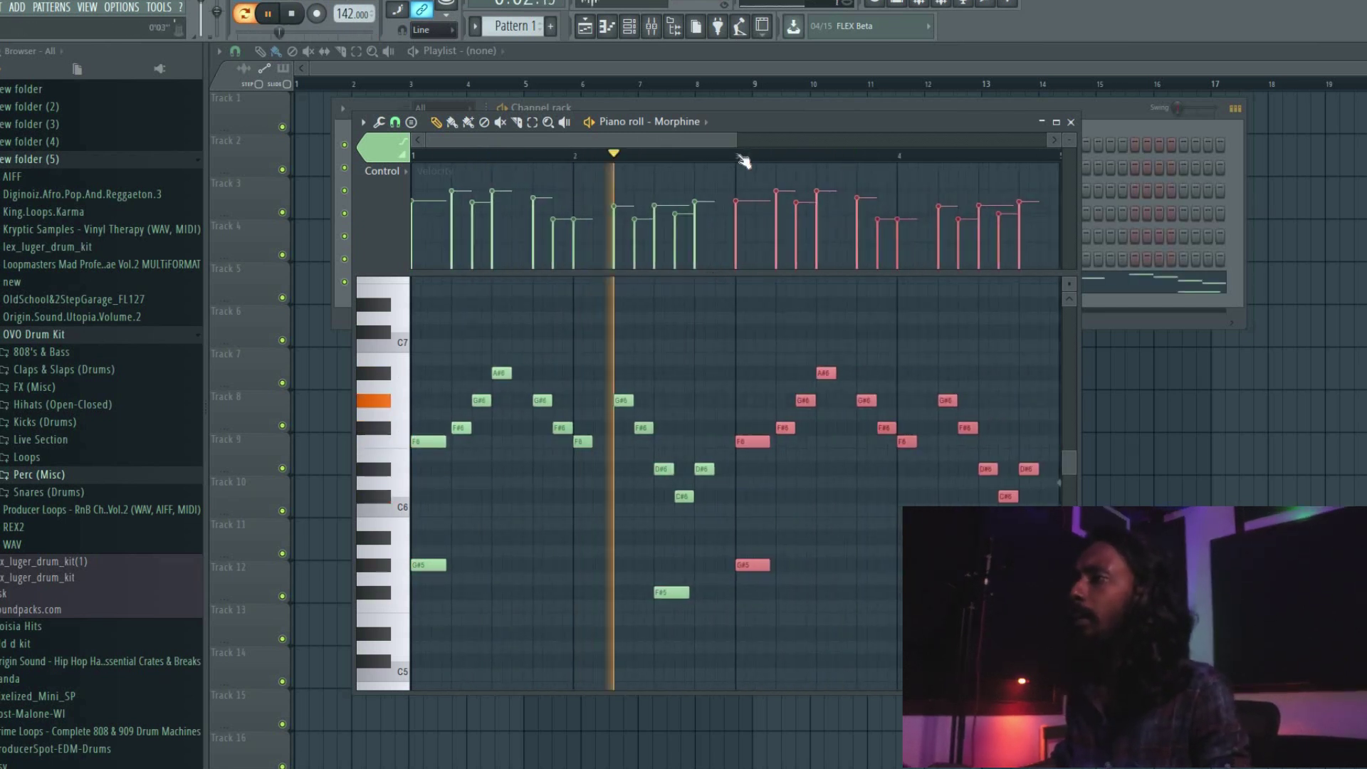
pyautogui.click(919, 390)
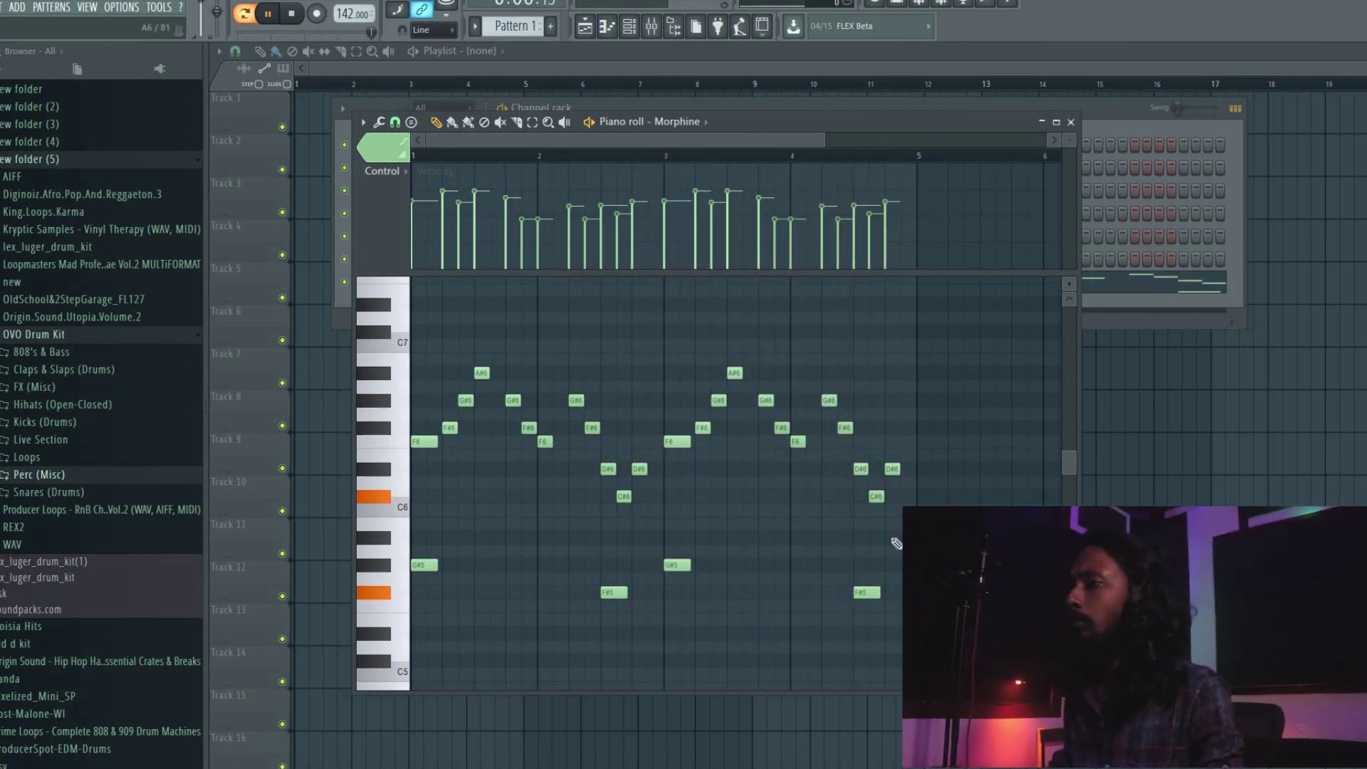
# - Lengthen the low G#5 notes to a full bar and the low F#5 notes to half a bar
pyautogui.moveTo(915, 651); pyautogui.dragTo(419, 550)
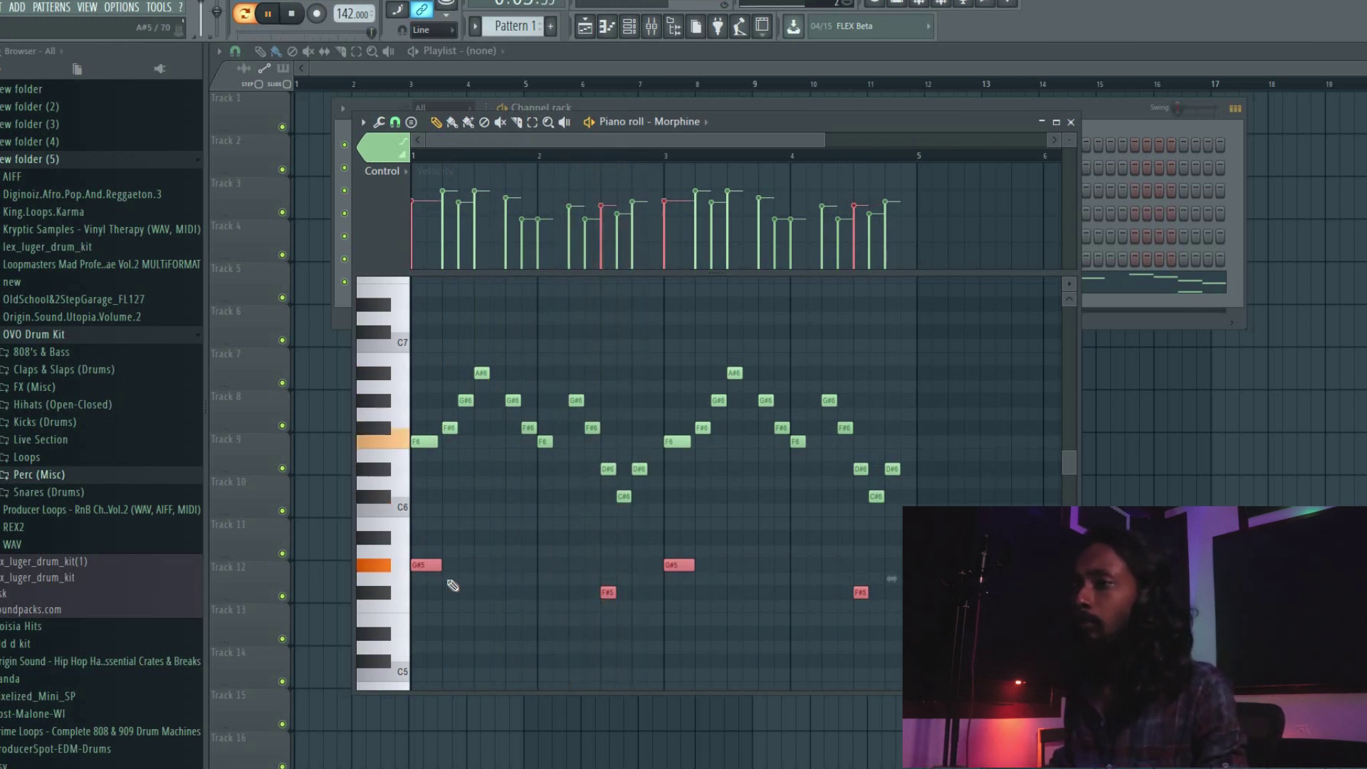
pyautogui.moveTo(441, 565); pyautogui.dragTo(533, 553)
pyautogui.keyDown('ctrl'); pyautogui.click(721, 610); pyautogui.keyUp('ctrl')
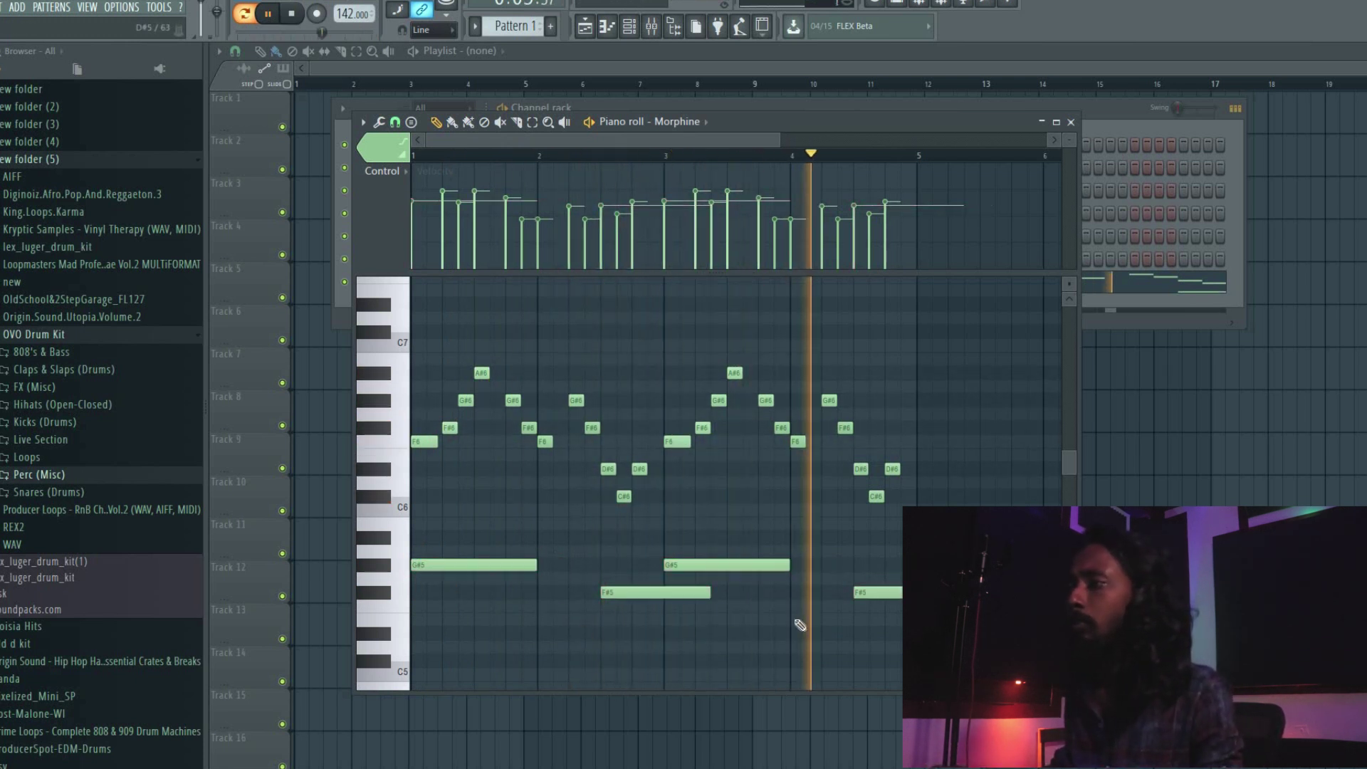
pyautogui.moveTo(705, 595); pyautogui.dragTo(656, 596)
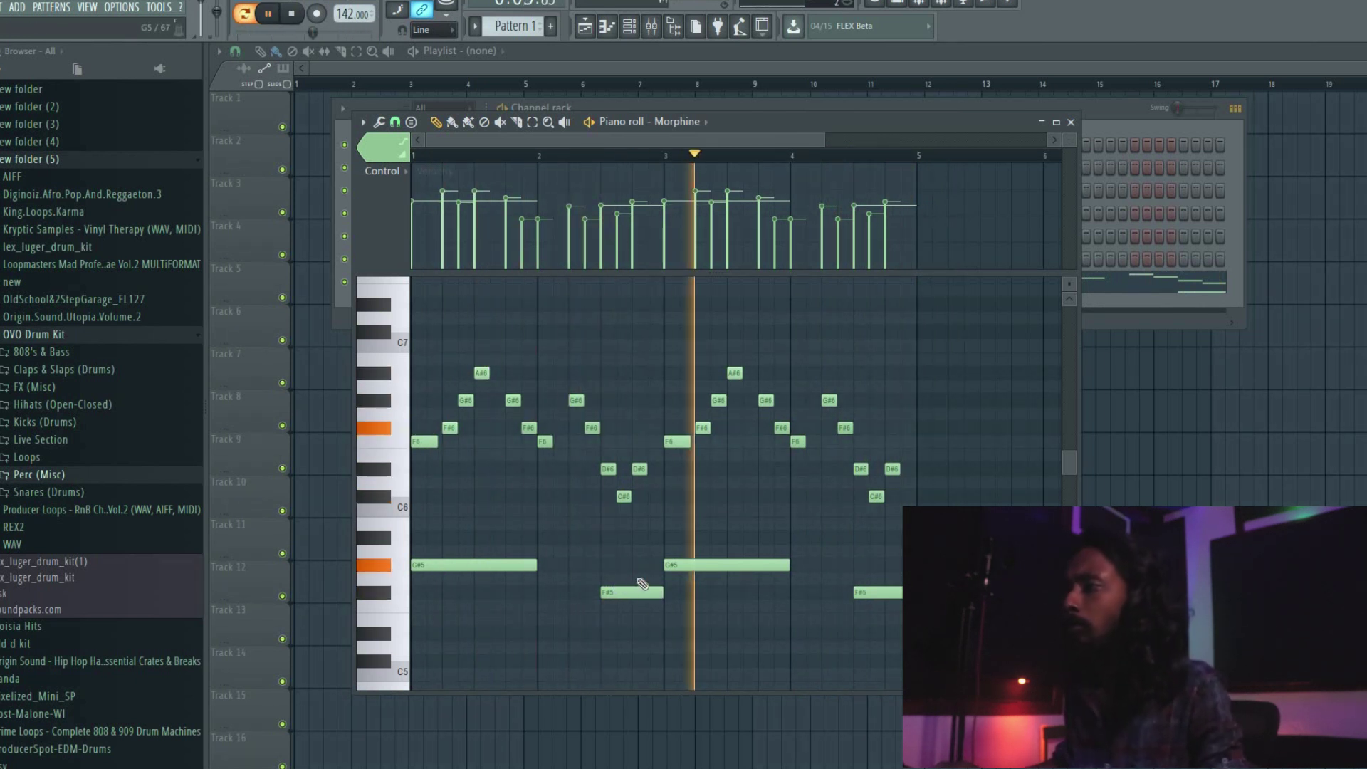
# - Draw one-bar bass notes: C#5 in bar 1, A#4 in bar 2, G#4 in bar 3 and A#4 in bar 4
pyautogui.scroll(-3, 400, 489)
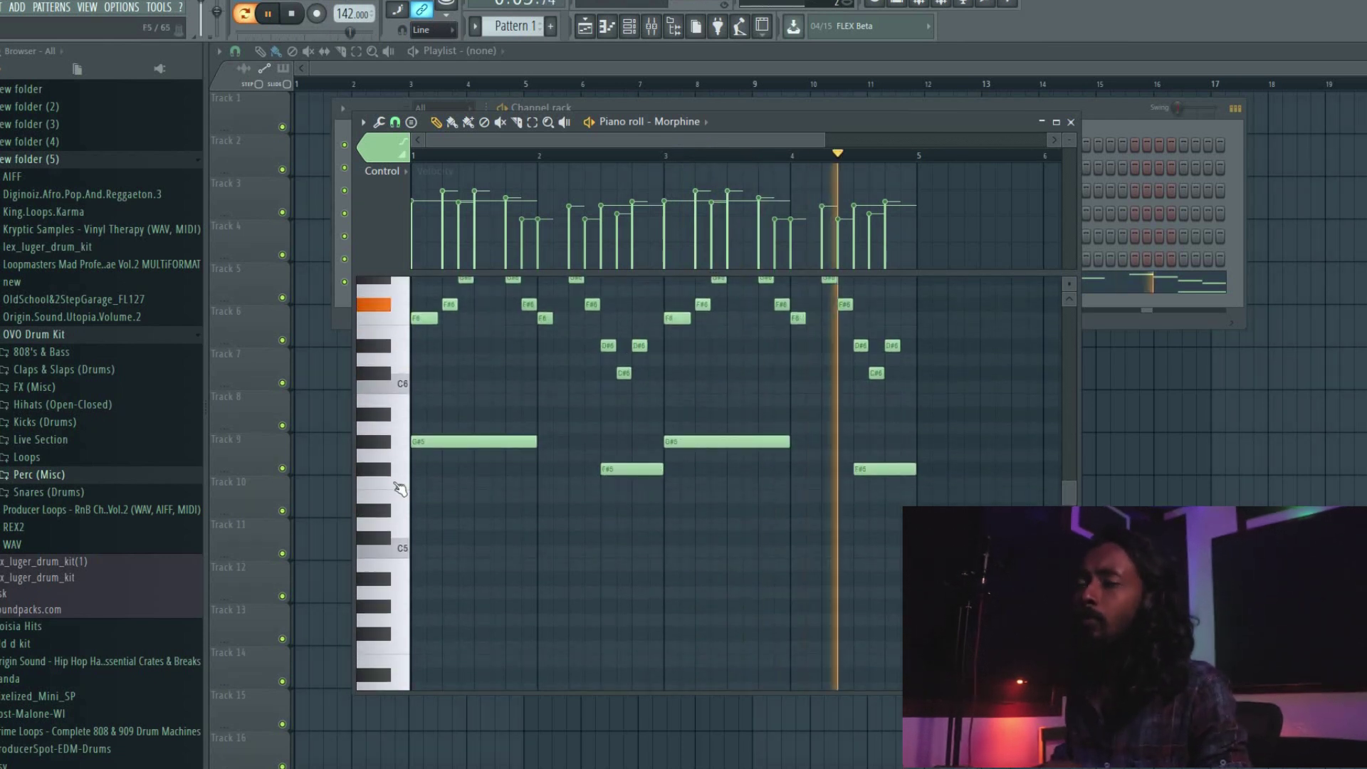
pyautogui.press('space')
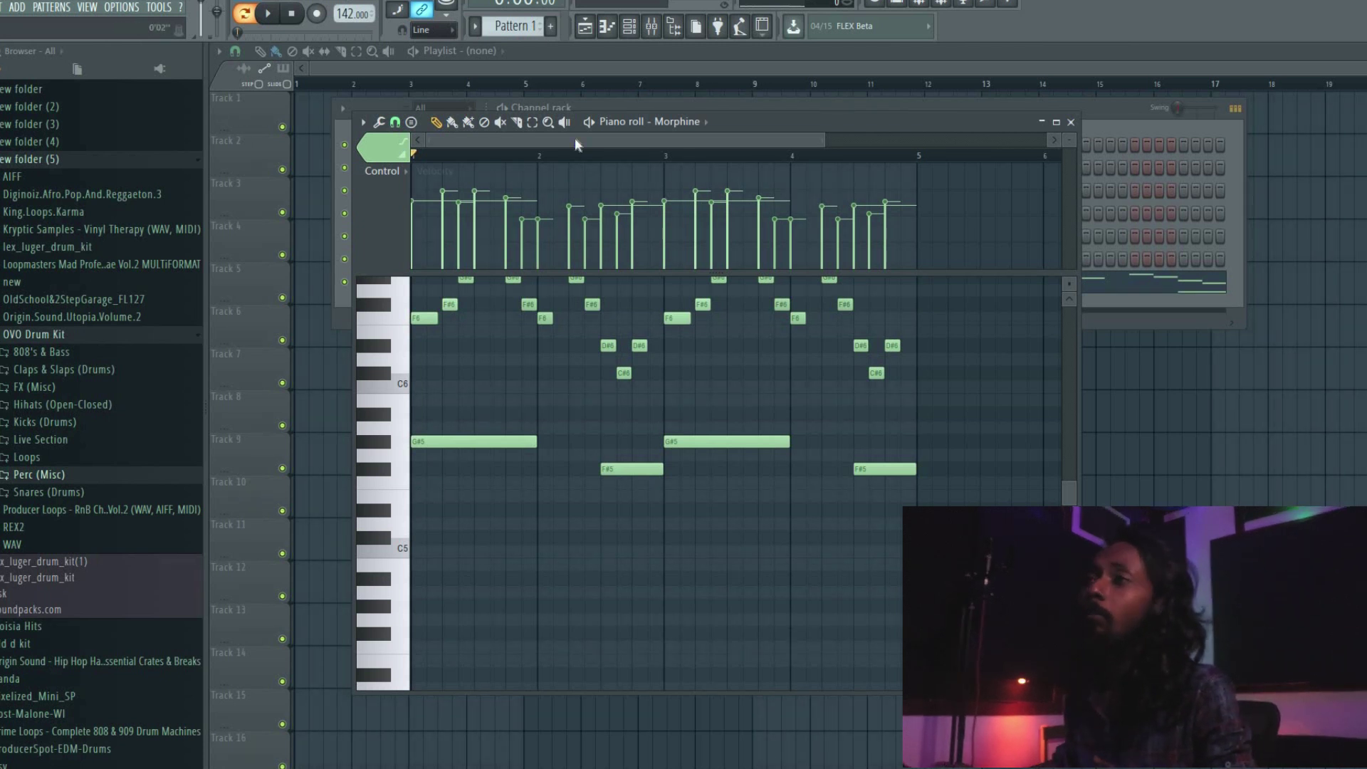
pyautogui.press('space')
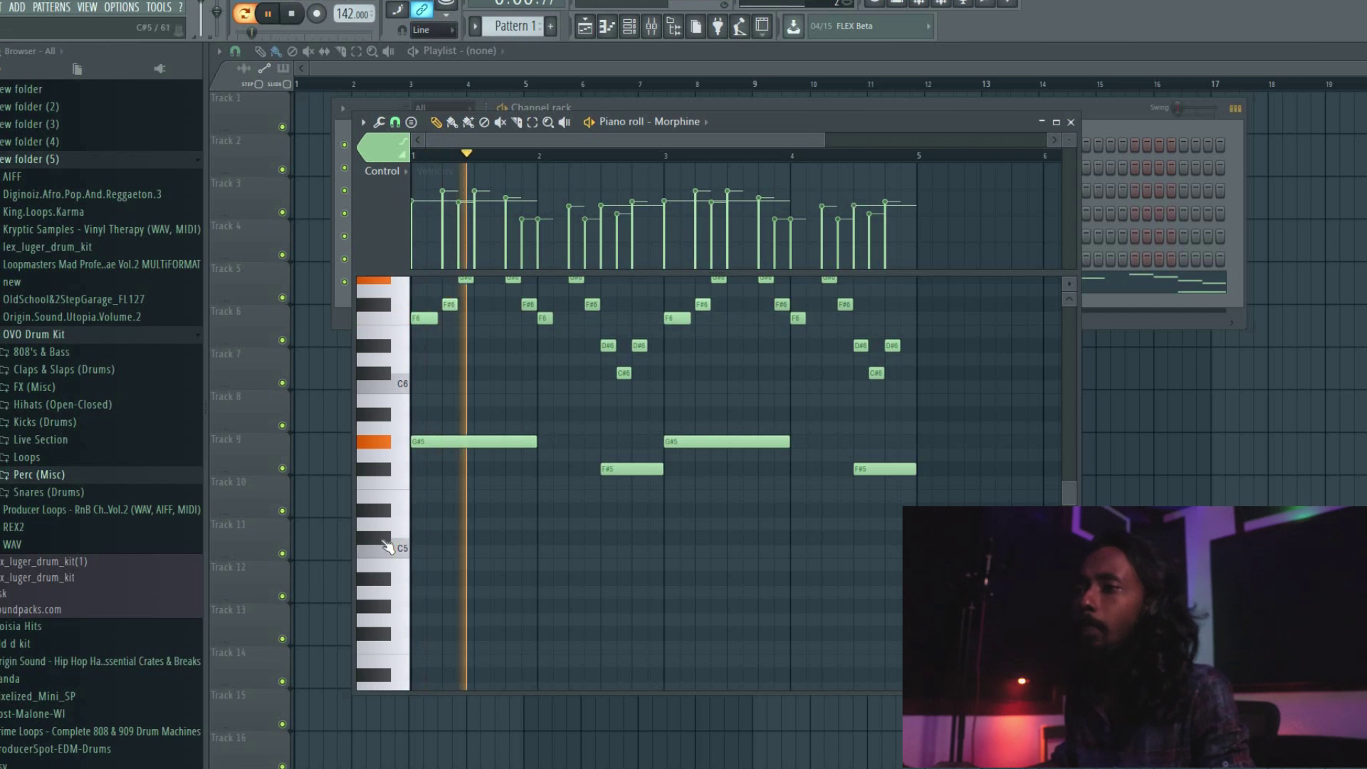
pyautogui.click(432, 539)
pyautogui.moveTo(472, 538); pyautogui.dragTo(536, 545)
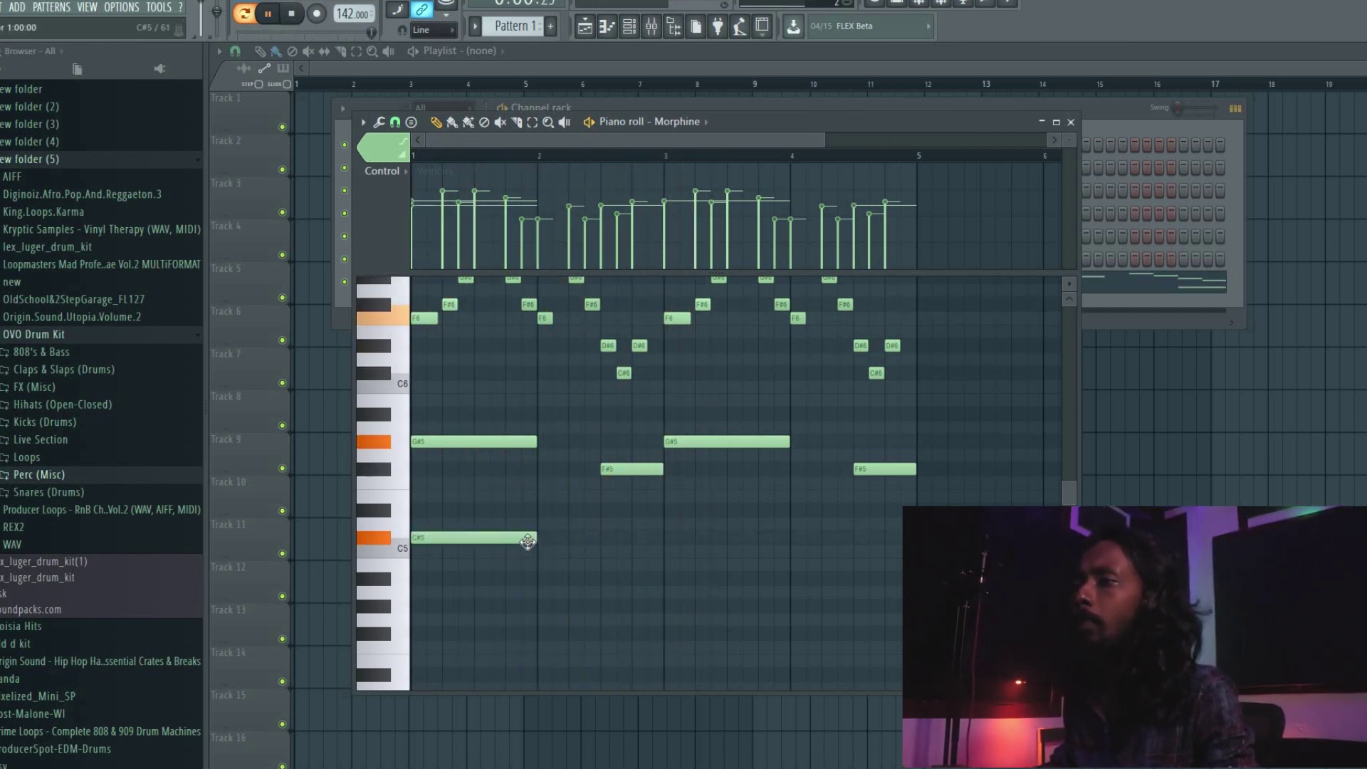
pyautogui.click(547, 578)
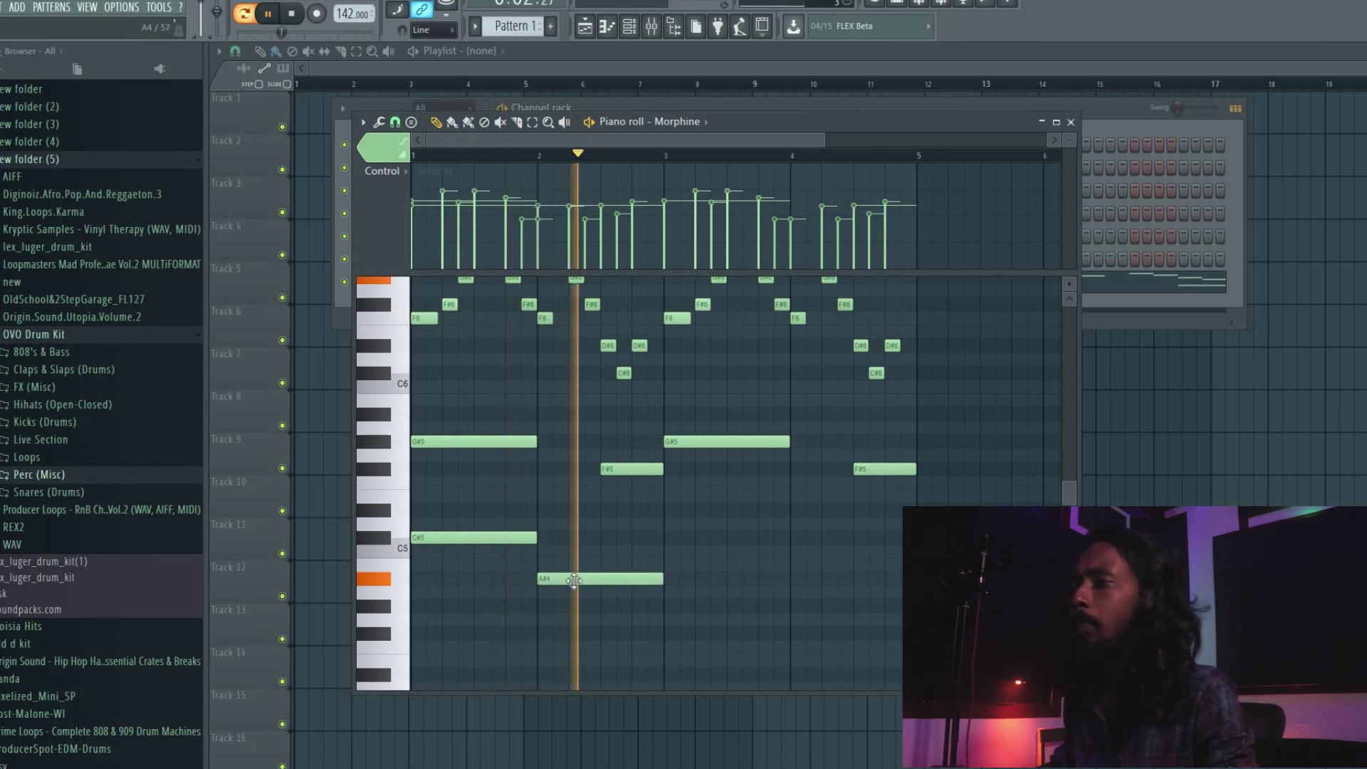
pyautogui.click(783, 605)
pyautogui.click(890, 578)
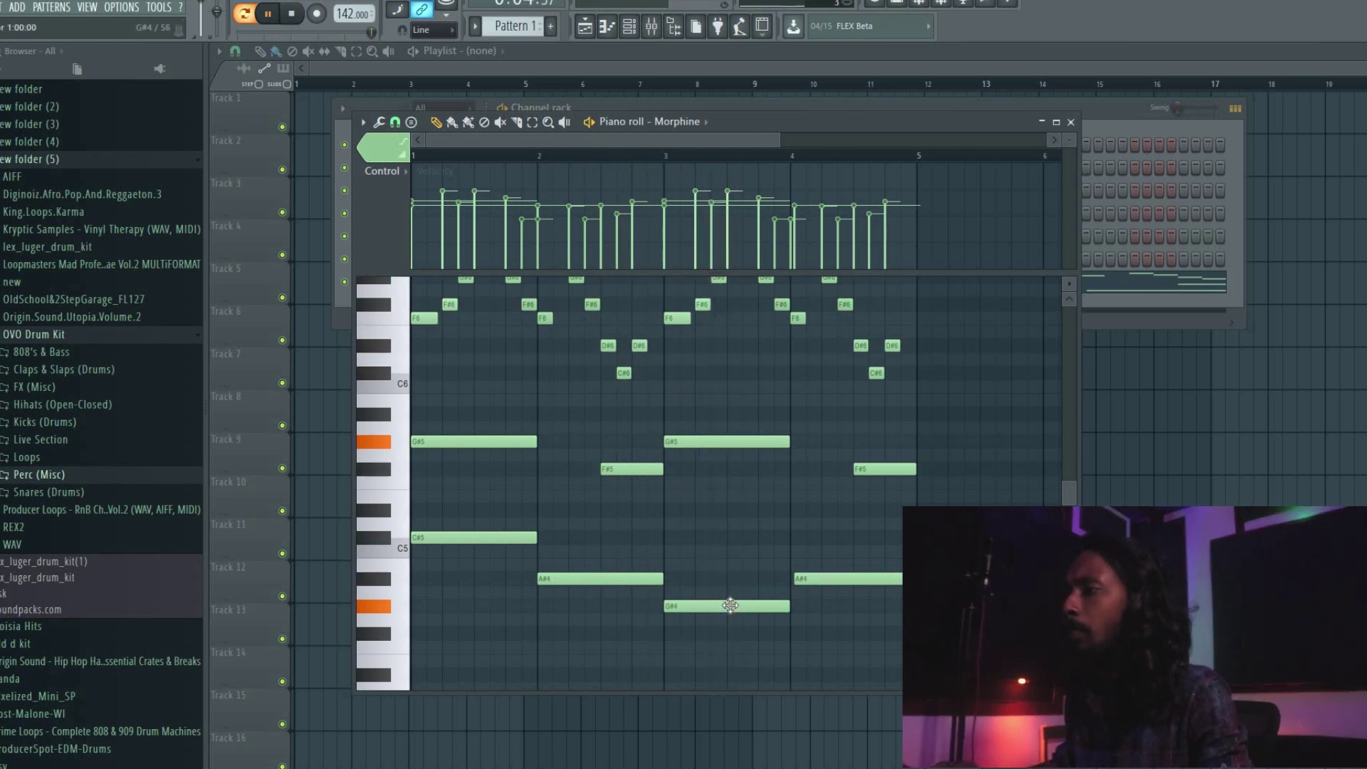
# - Replace bar 3's bass note by extending bar 2's A#4 through bar 3, and make the bar 4 bass a half-bar G#4
pyautogui.moveTo(730, 606)
pyautogui.mouseDown()
pyautogui.moveTo(732, 534)
pyautogui.moveTo(731, 586)
pyautogui.mouseUp()
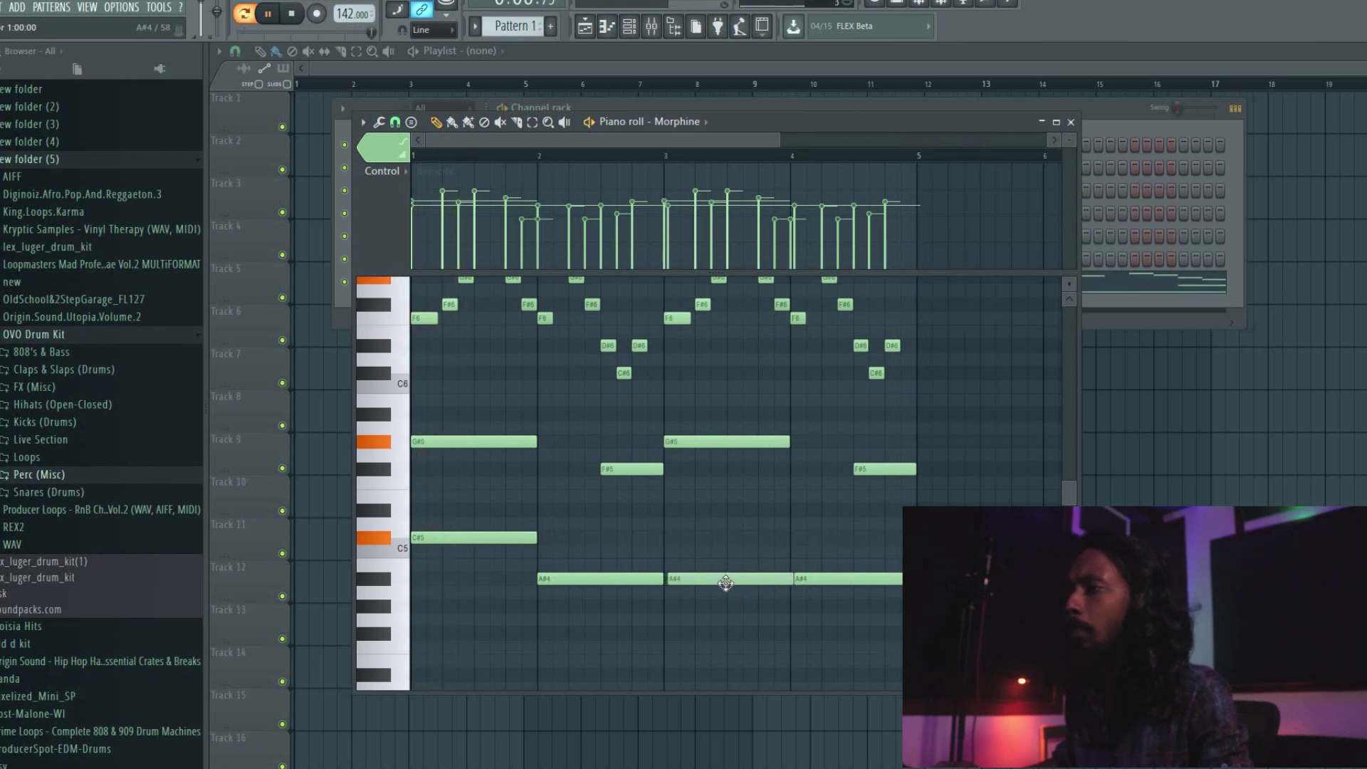
pyautogui.rightClick(673, 582)
pyautogui.moveTo(783, 580); pyautogui.dragTo(853, 606)
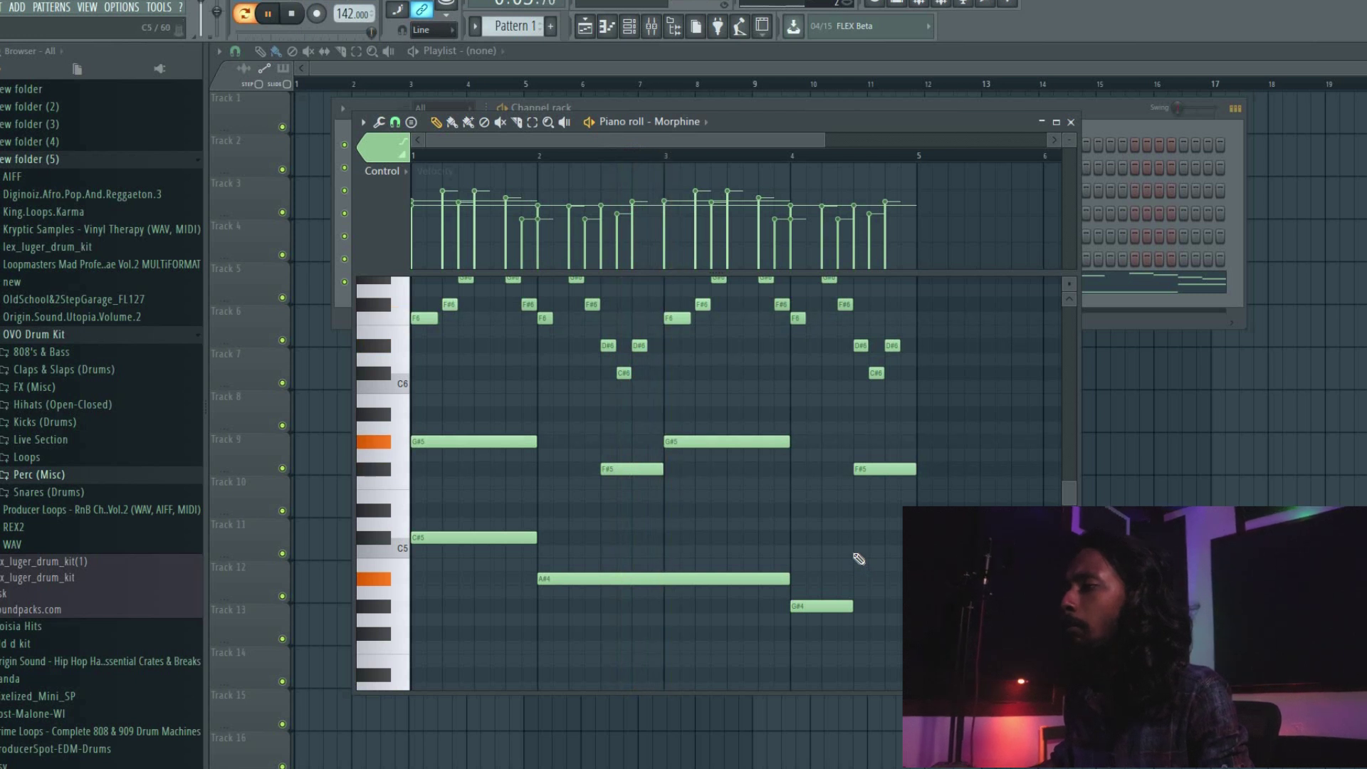
# - Add half-bar notes in bar 4: C#5 in the second half and D#5 above the G#4 in the first half
pyautogui.click(860, 552)
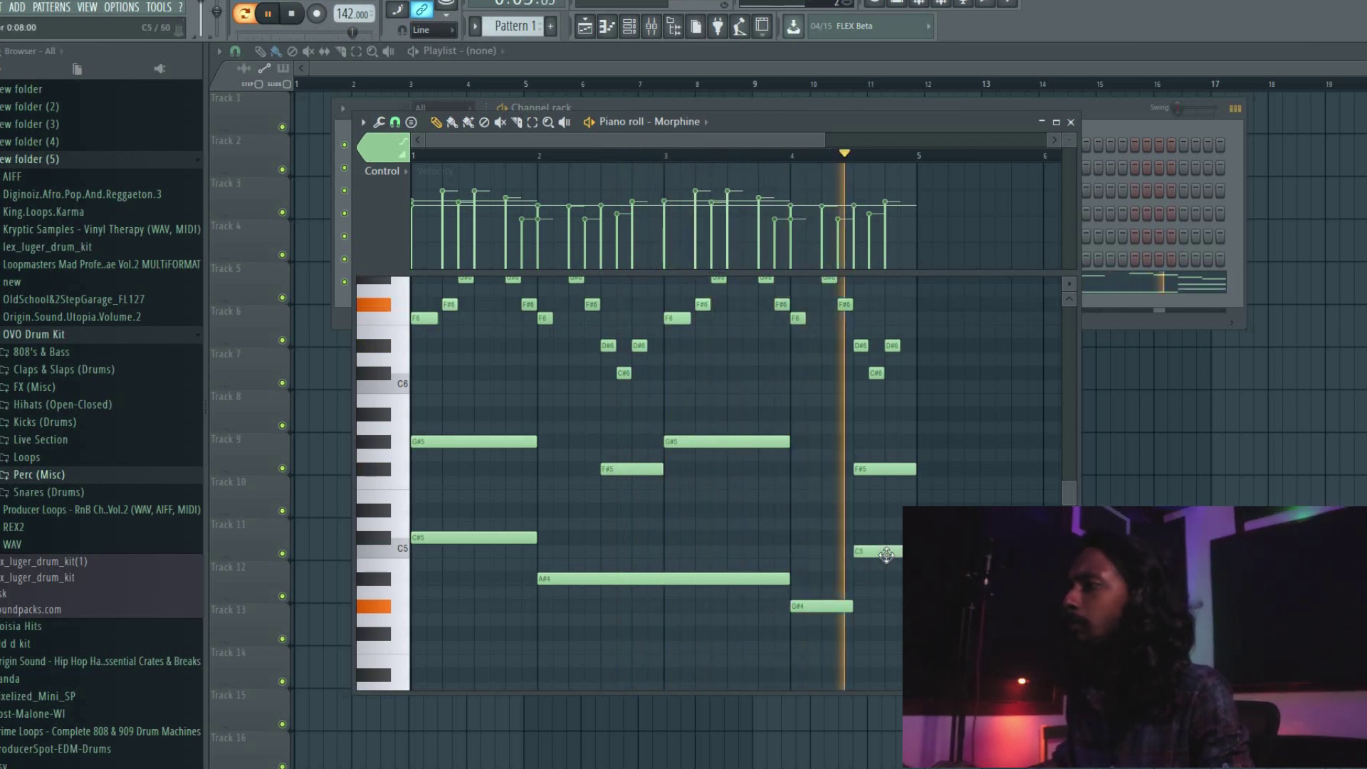
pyautogui.moveTo(886, 555); pyautogui.dragTo(887, 541)
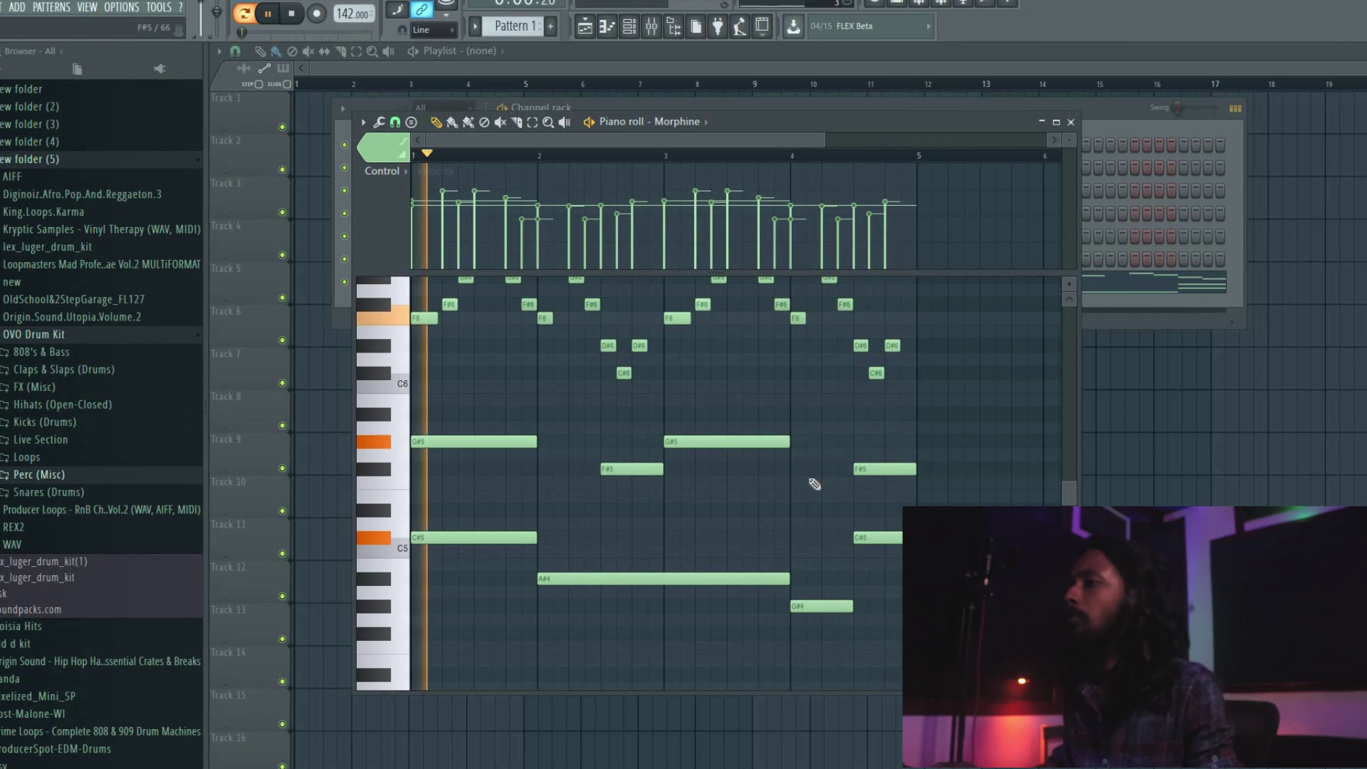
pyautogui.click(795, 512)
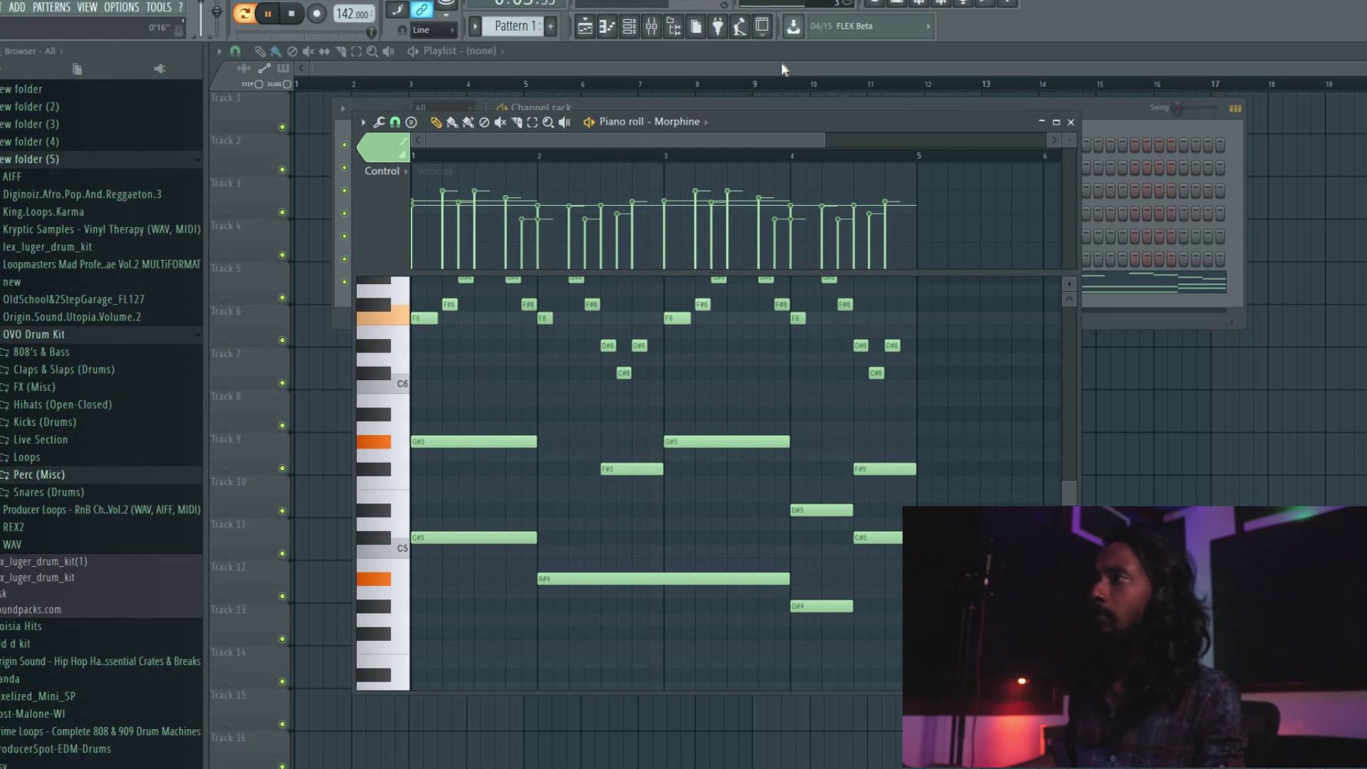
# - Bring the Channel rack in front of the piano roll
pyautogui.click(1118, 121)
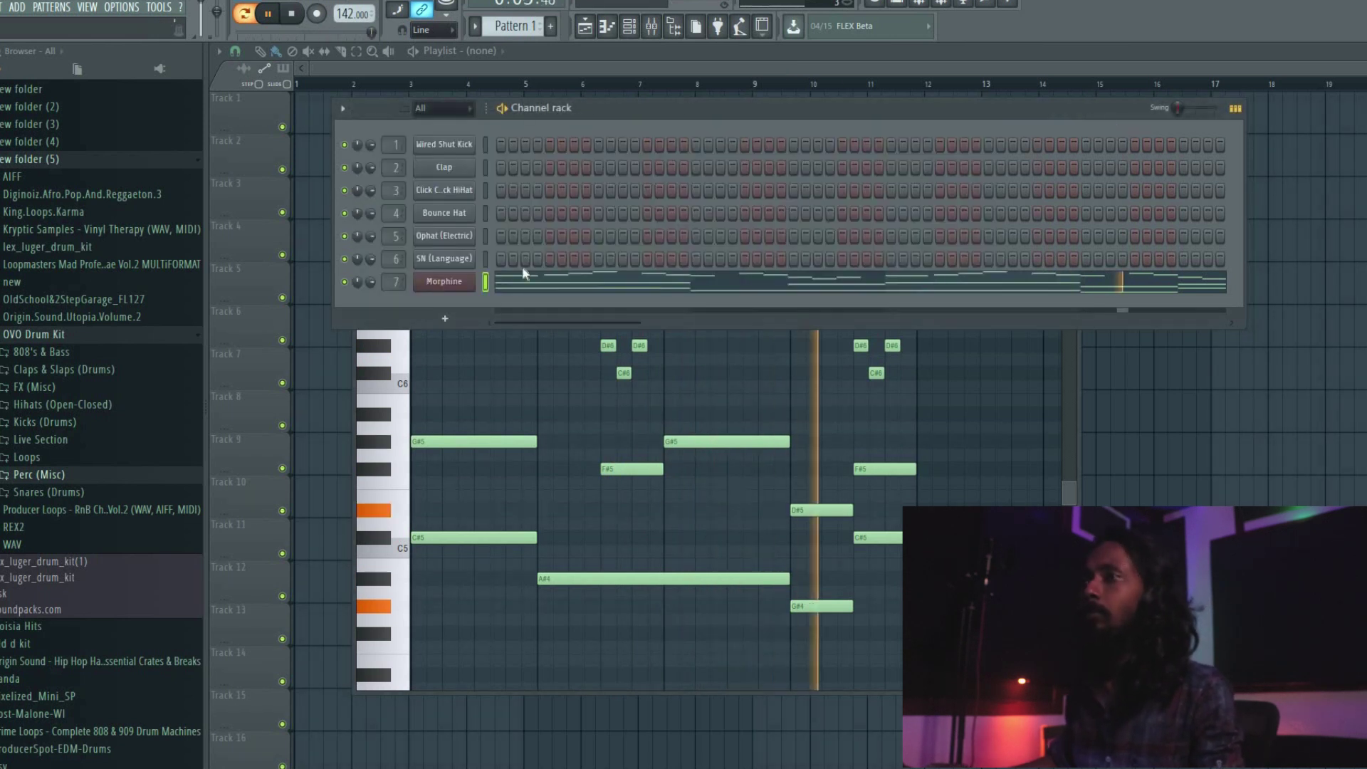
# - Save the project as netrap in the fl folder on New Volume (F:)
pyautogui.hotkey('ctrl', 's')
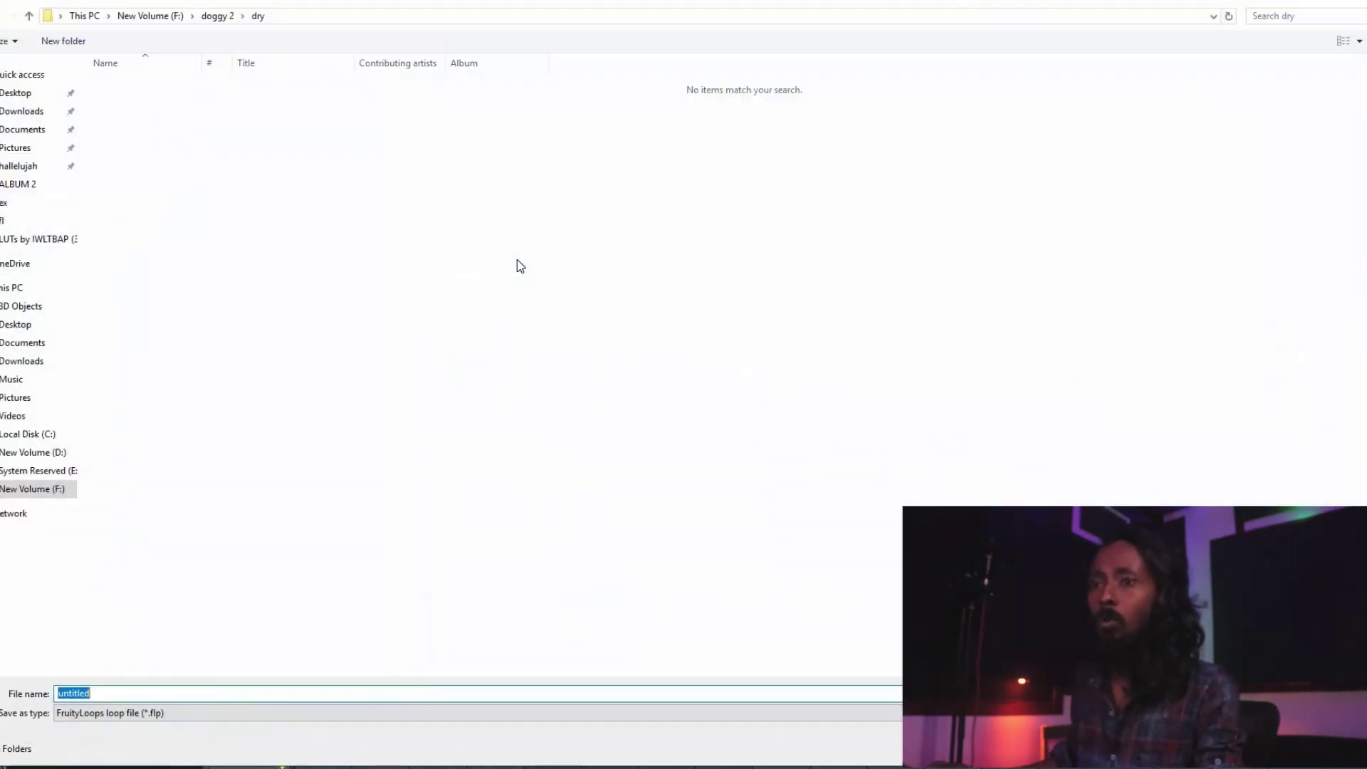
pyautogui.hotkey('alt', 'Up')
pyautogui.hotkey('alt', 'Up')
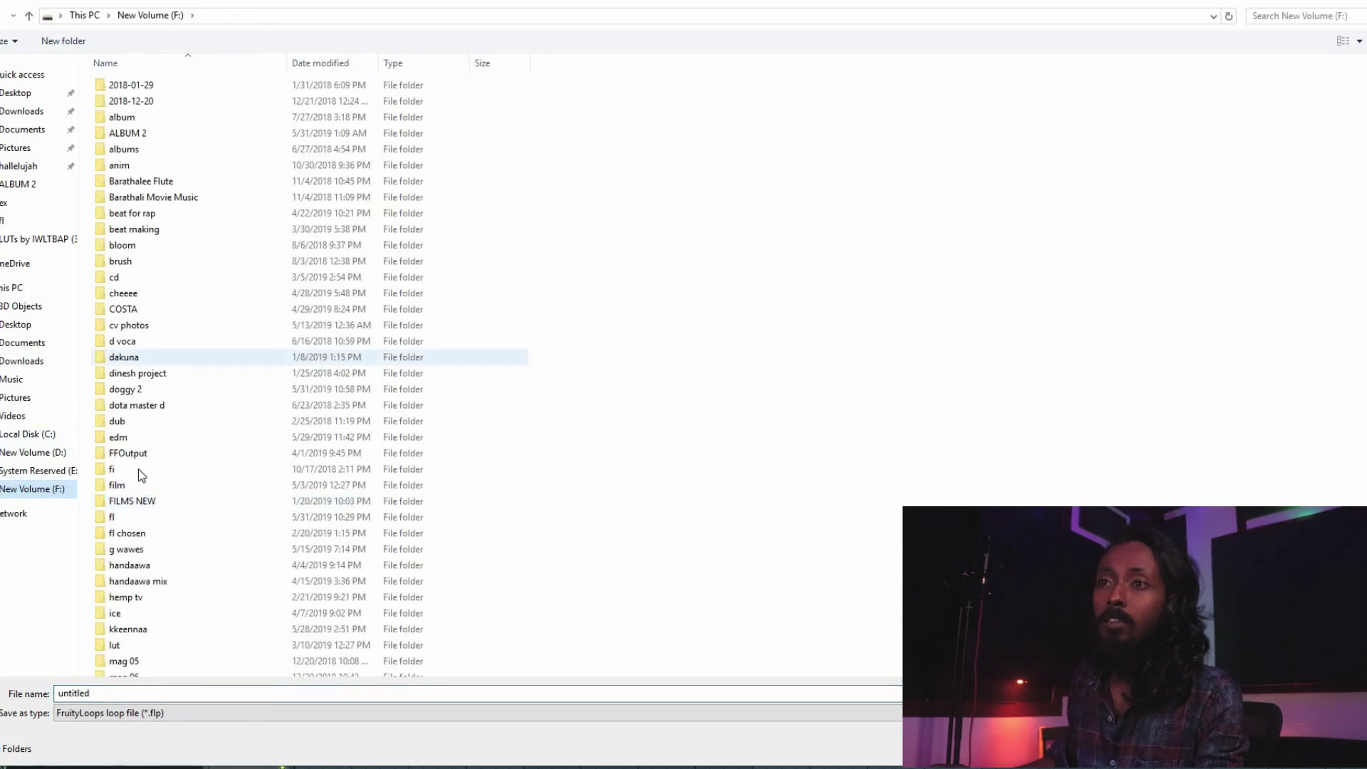
pyautogui.doubleClick(112, 518)
pyautogui.click(238, 107)
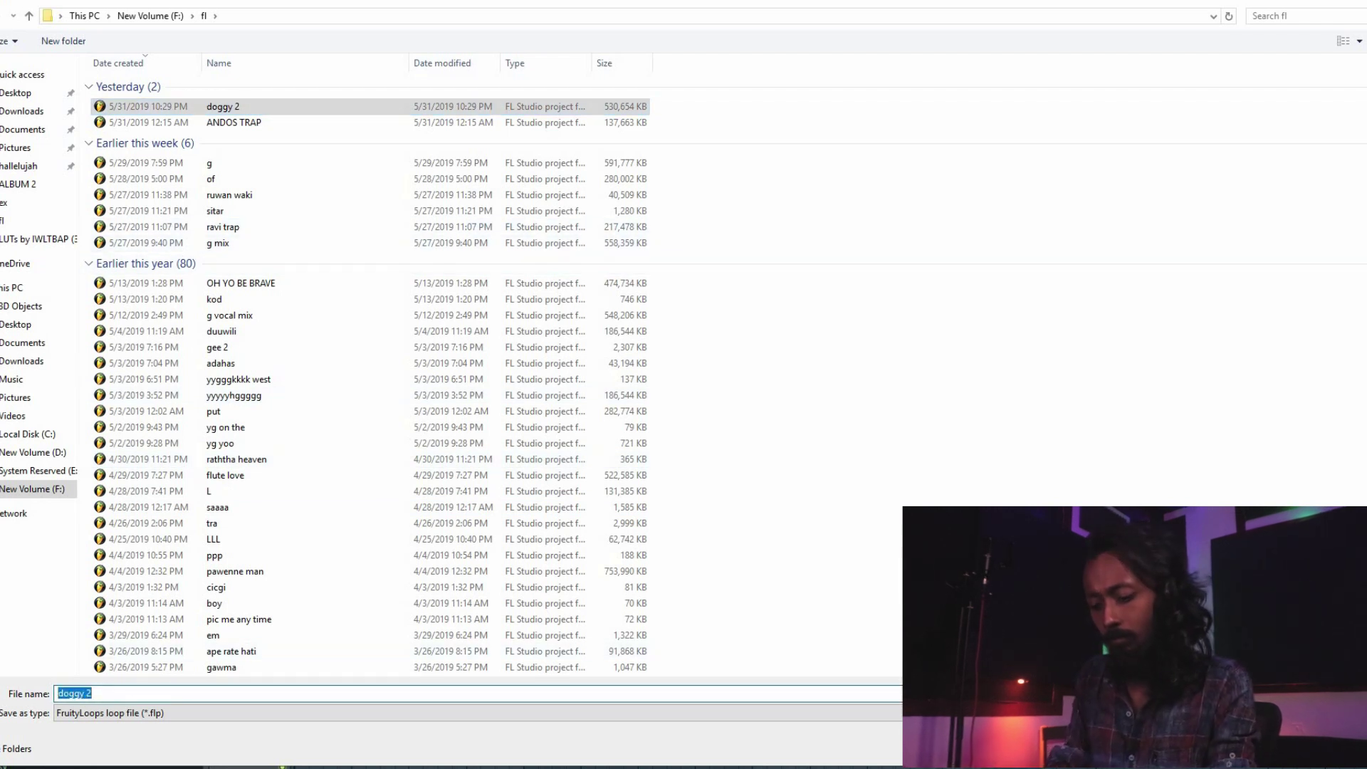
pyautogui.write('ne')
pyautogui.write('trap')
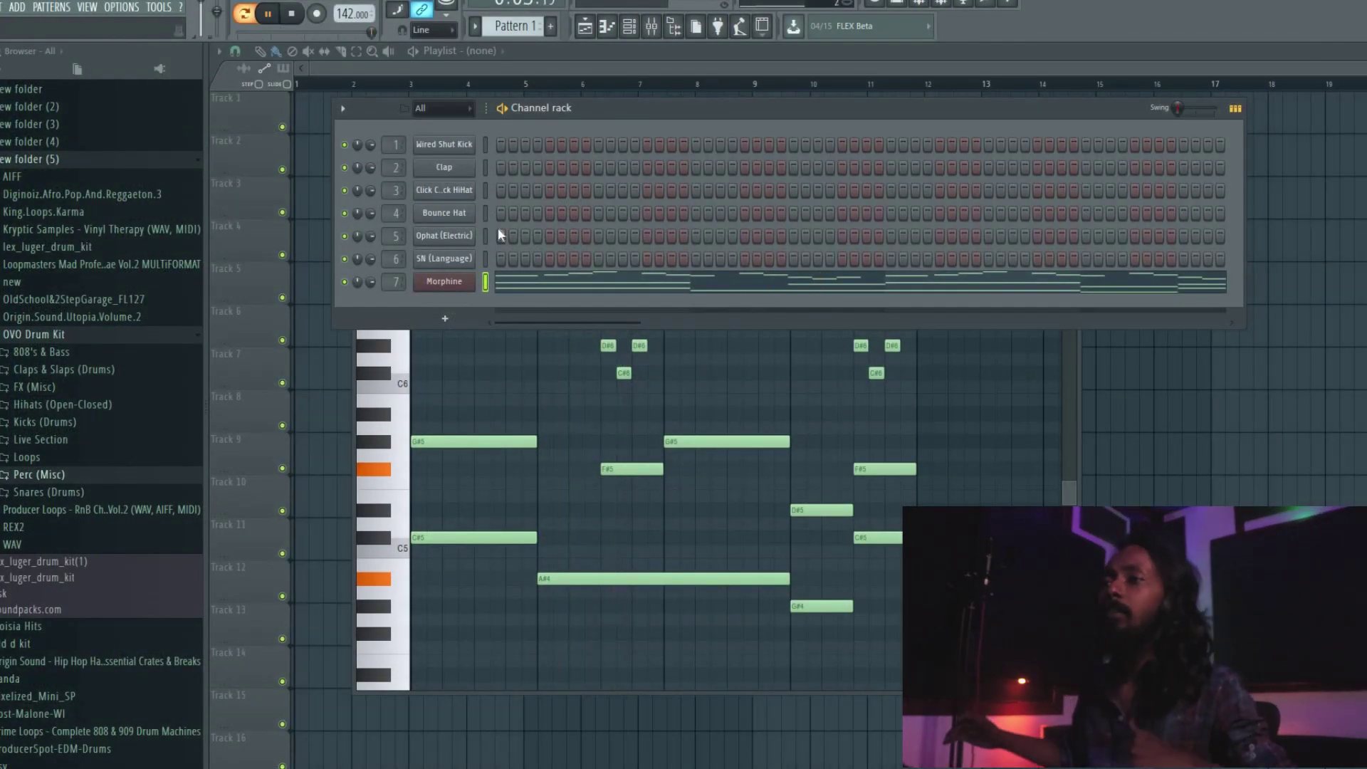
# - Stop playback and add an FL Keys channel to the Channel rack
pyautogui.press('space')
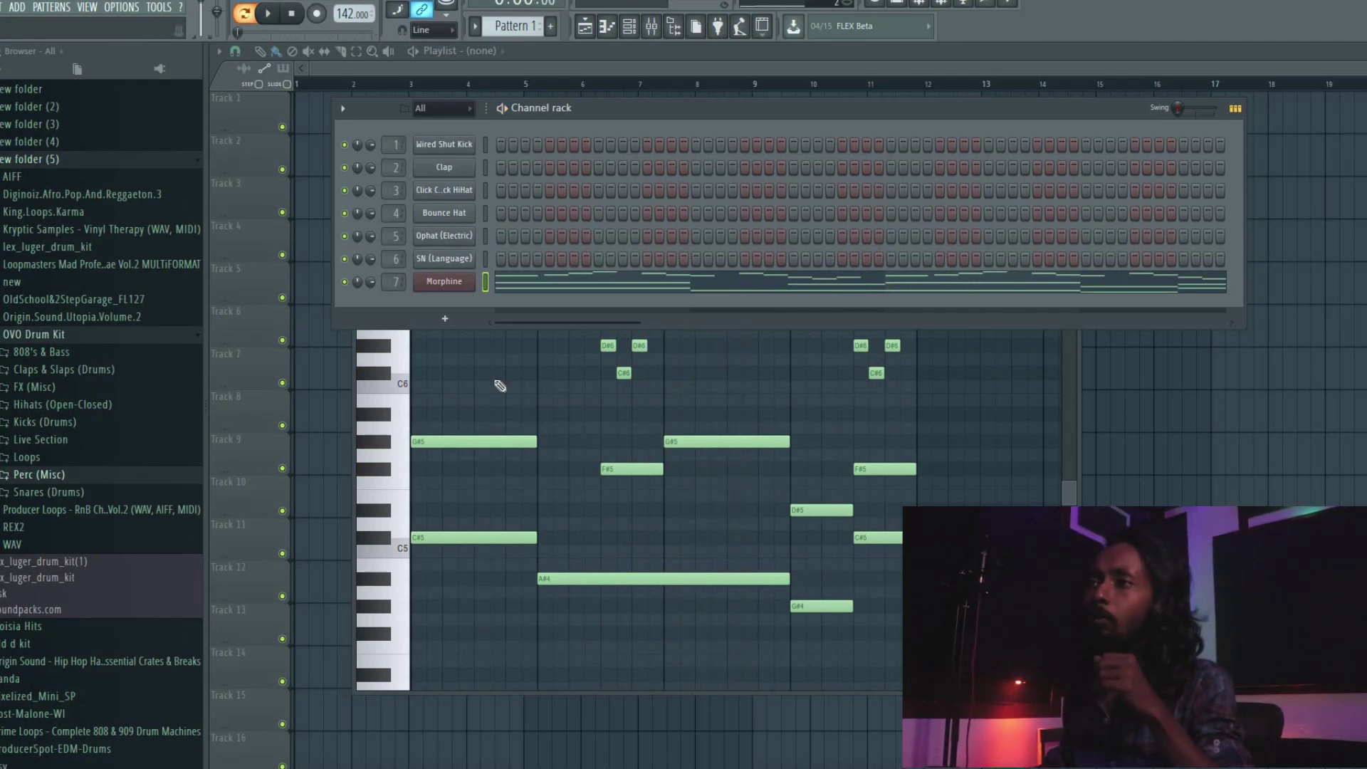
pyautogui.click(444, 318)
pyautogui.click(471, 325)
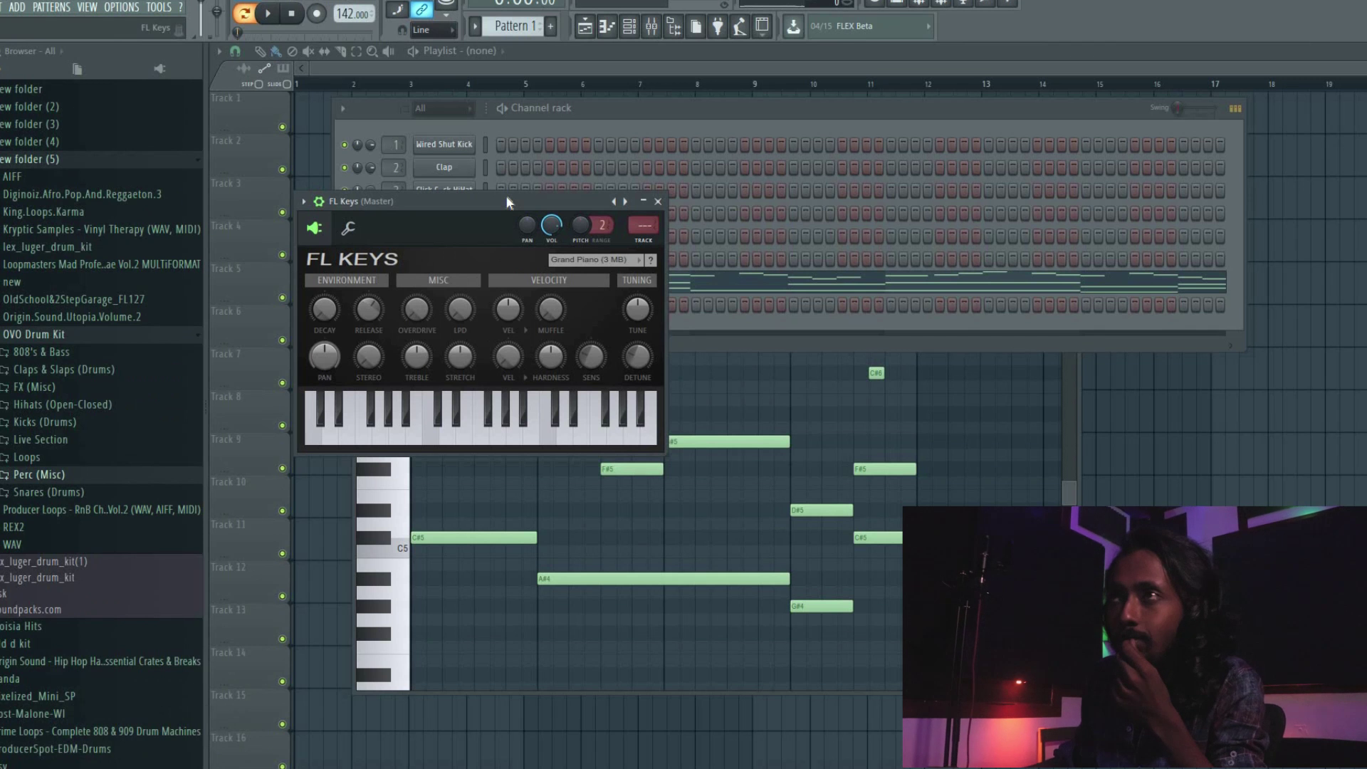
pyautogui.moveTo(500, 198); pyautogui.dragTo(553, 186)
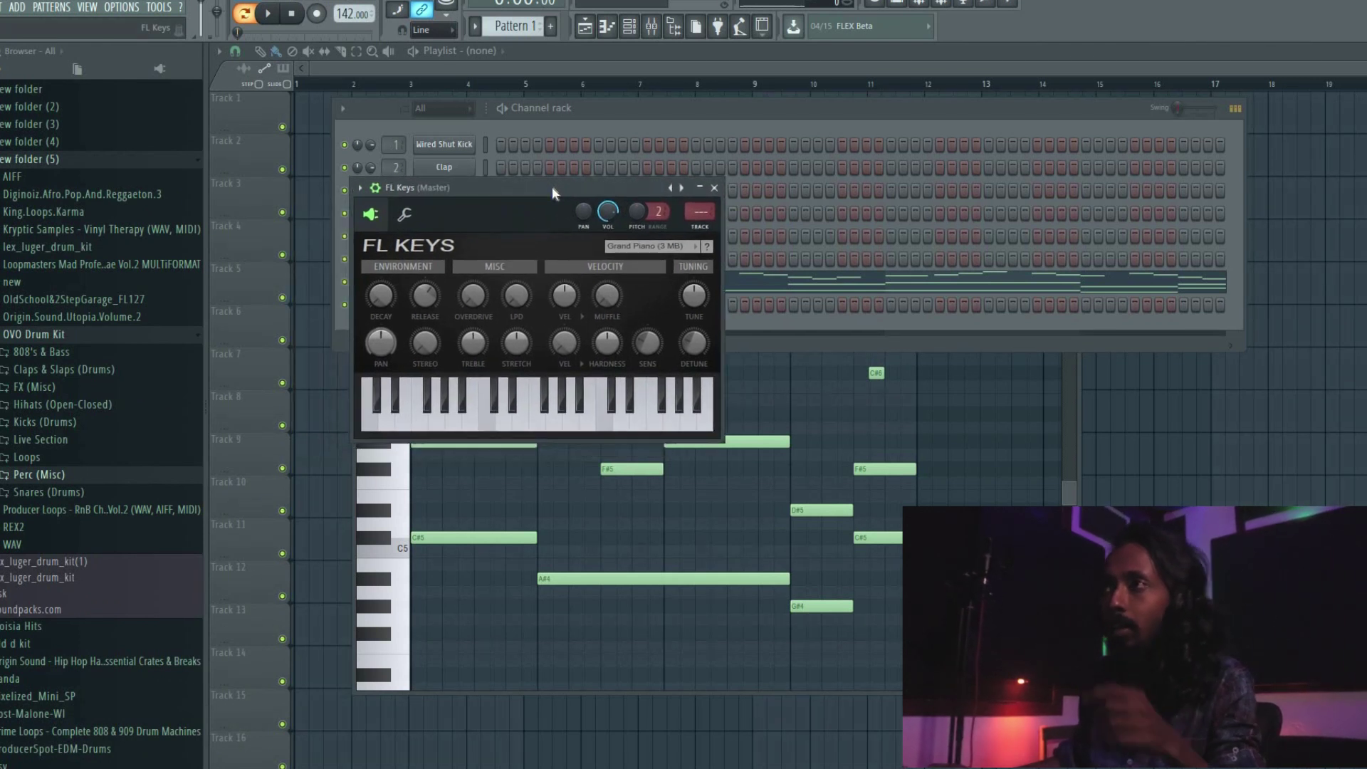
# - Route FL Keys to mixer track 8 and close its plugin window
pyautogui.press('F9')
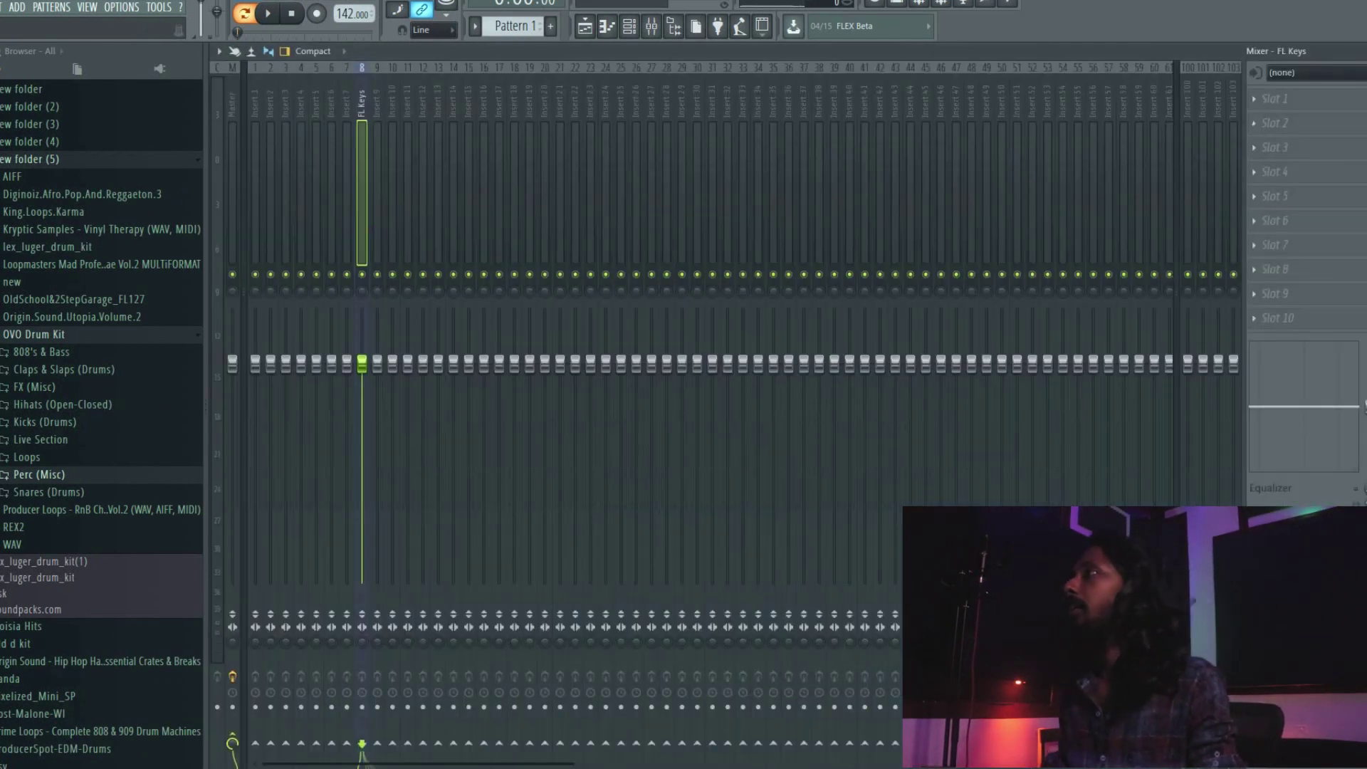
pyautogui.press('F9')
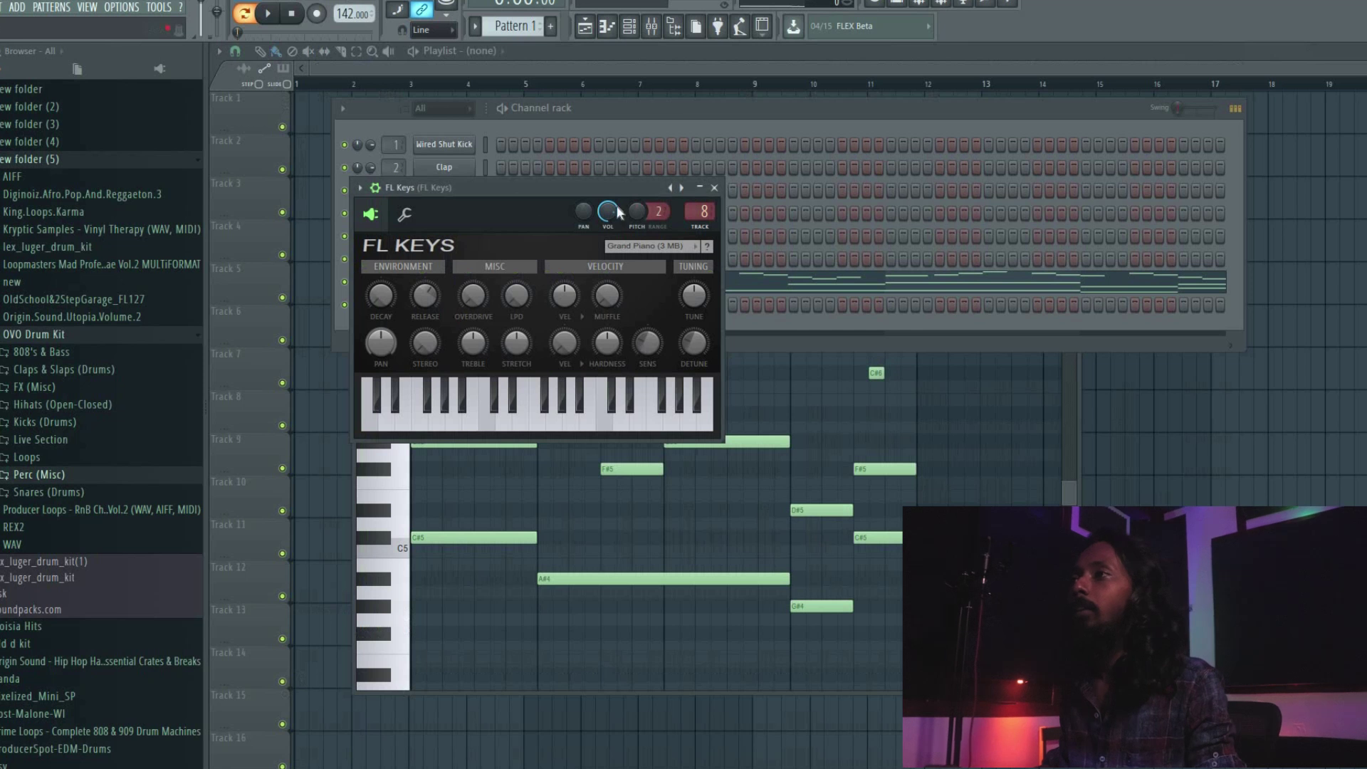
pyautogui.click(714, 188)
# - Open the FL Keys channel in the piano roll and play the pattern to try out notes over the Morphine melody
pyautogui.rightClick(450, 303)
pyautogui.click(494, 305)
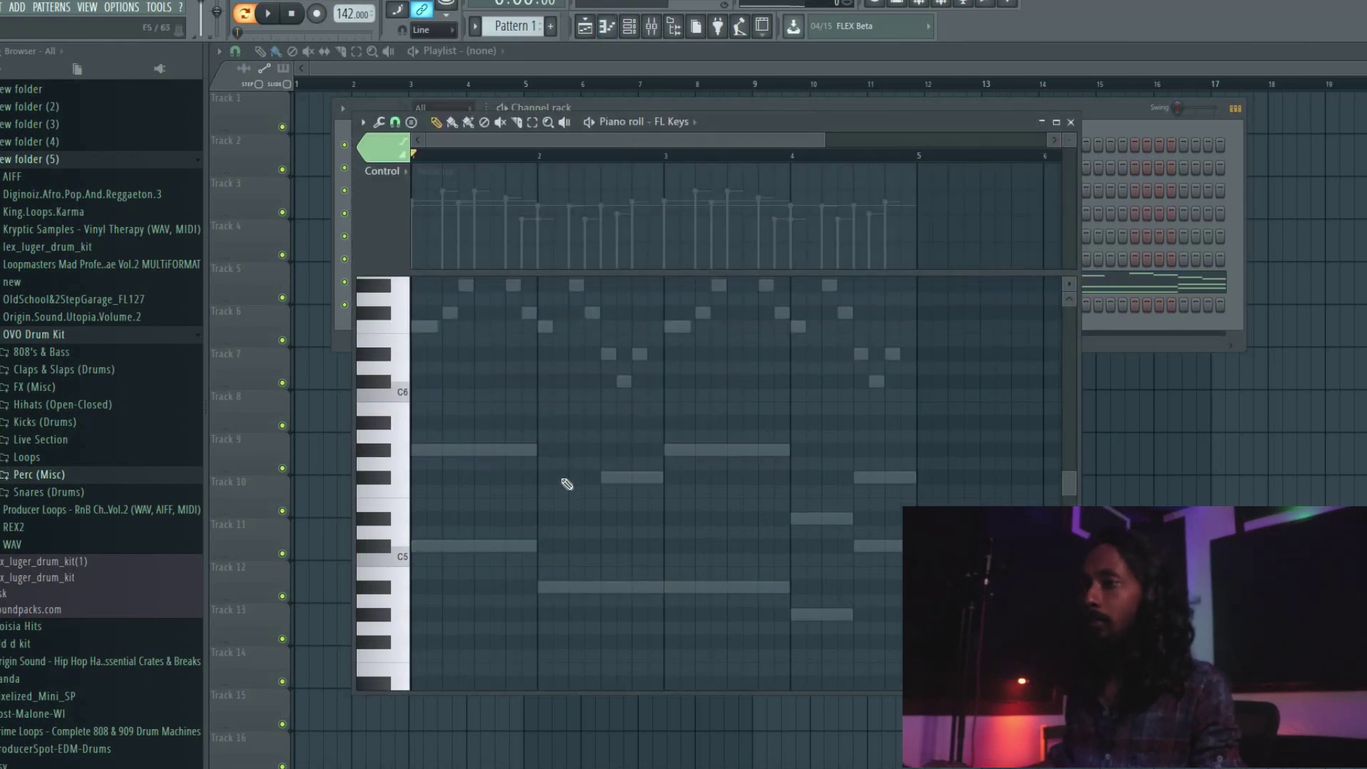
pyautogui.scroll(1, 567, 484)
pyautogui.press('space')
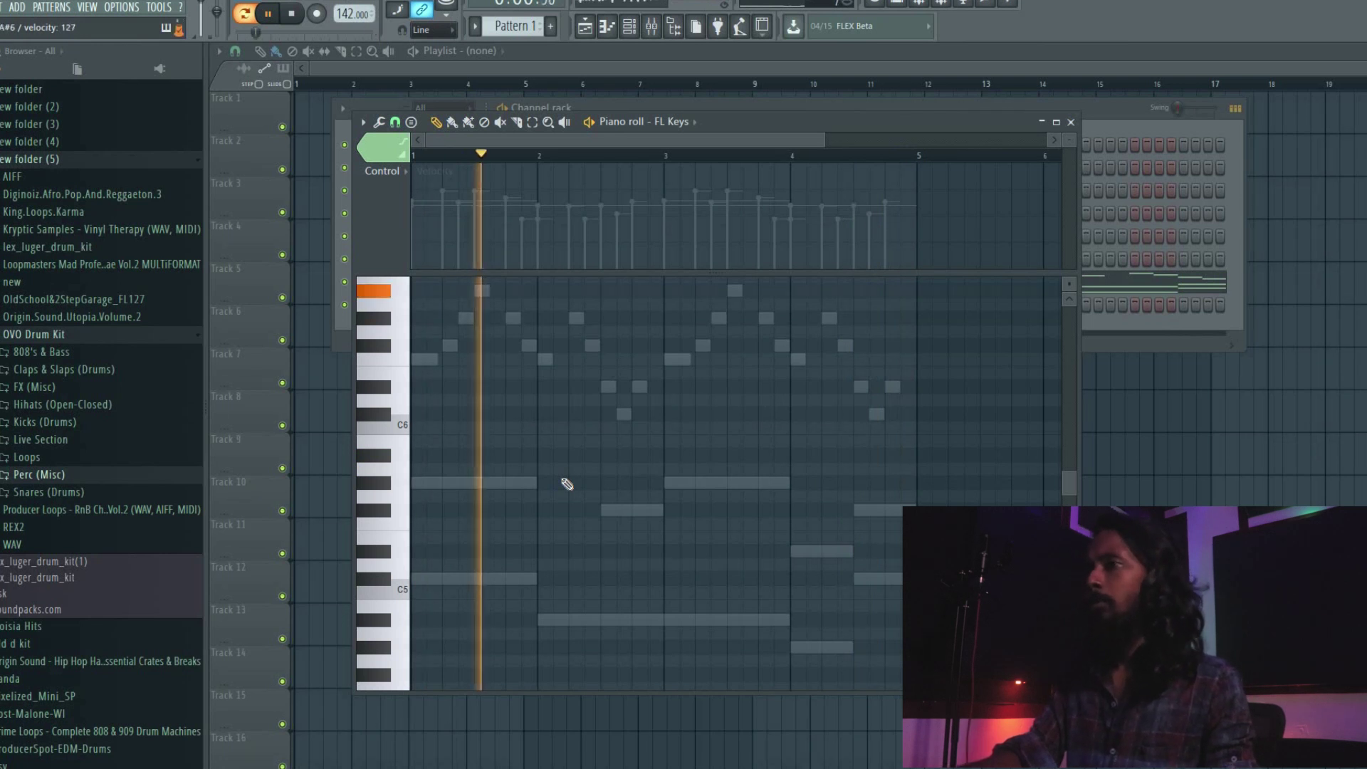
pyautogui.scroll(2, 506, 398)
pyautogui.press('space')
pyautogui.press('space')
# - Draw short descending notes A#6, G#6, F#6, F6 and D#6 from mid-bar 1, plus C#6 mid-bar 2, raising the first two velocities
pyautogui.moveTo(530, 372); pyautogui.dragTo(491, 371)
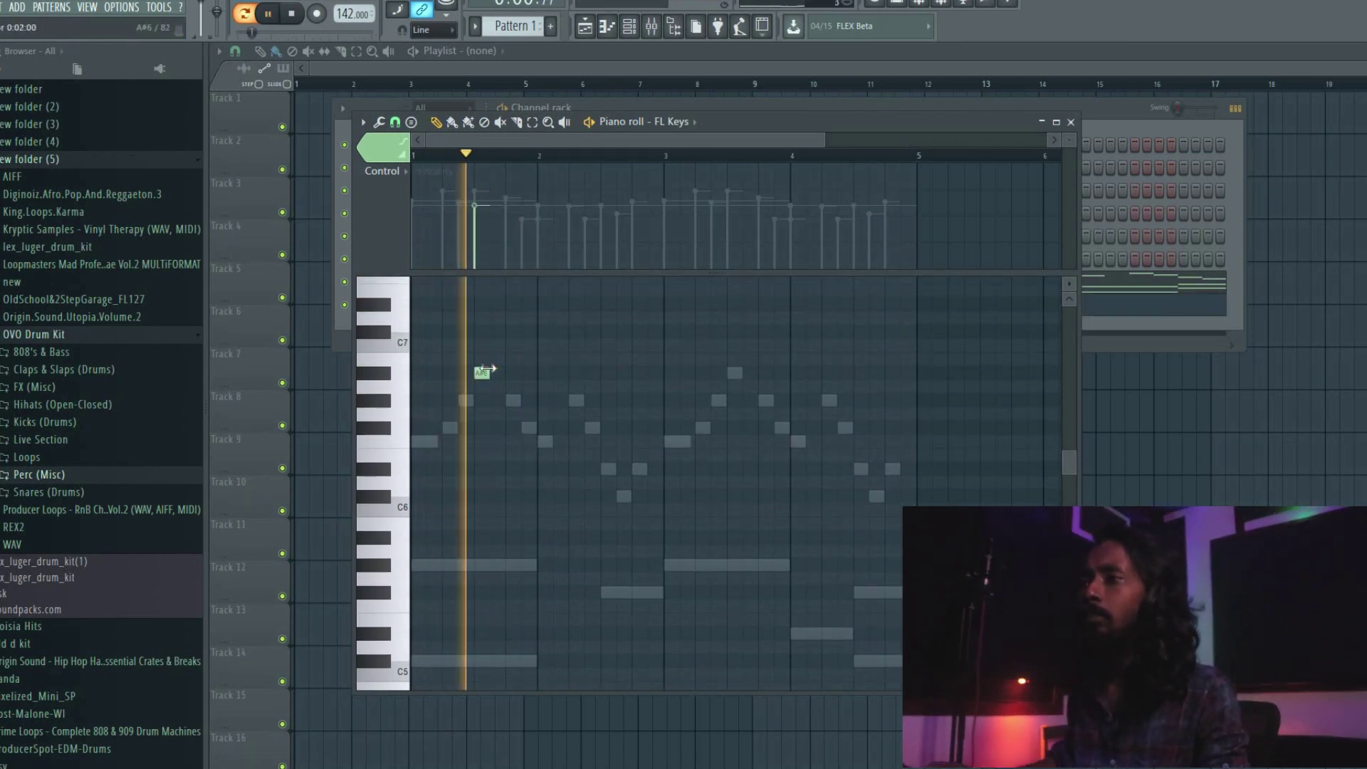
pyautogui.click(491, 400)
pyautogui.click(509, 427)
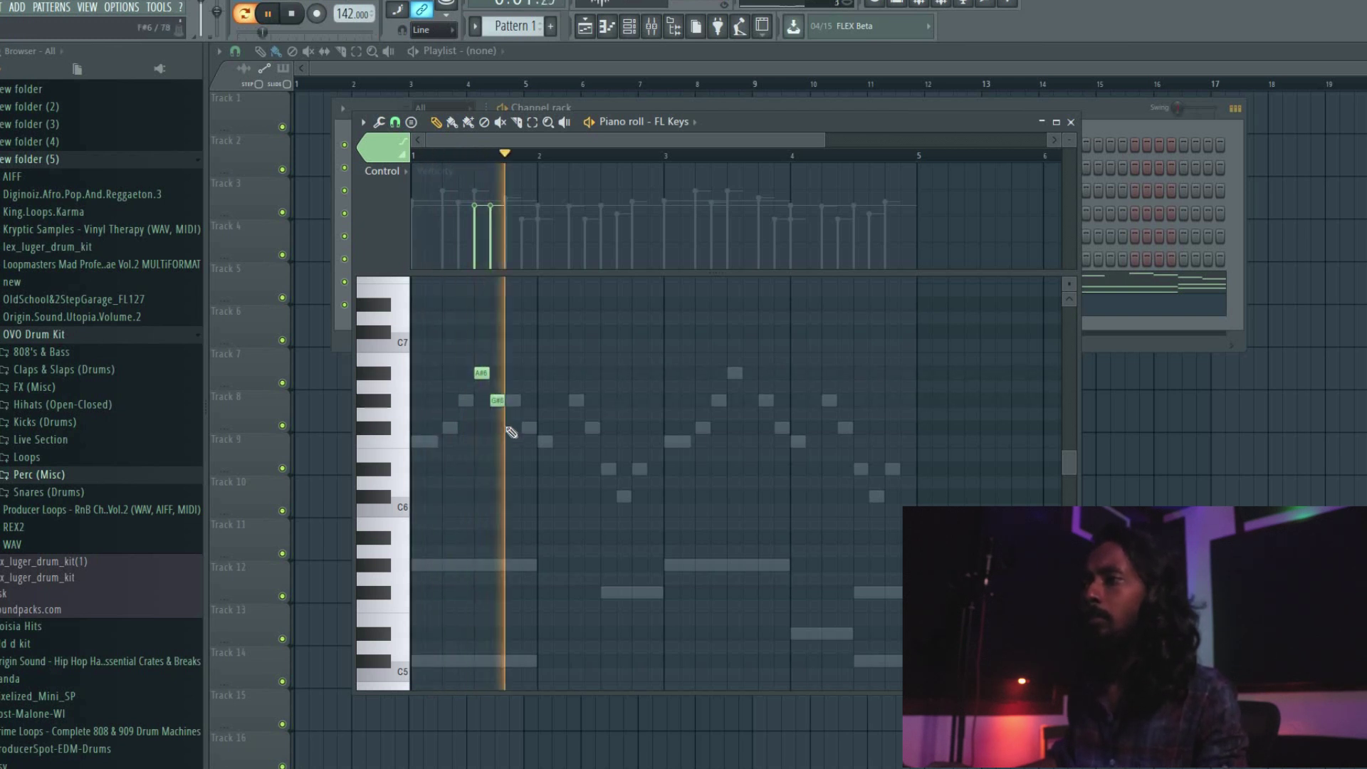
pyautogui.moveTo(475, 191); pyautogui.dragTo(508, 210)
pyautogui.press('space')
pyautogui.press('space')
pyautogui.click(527, 442)
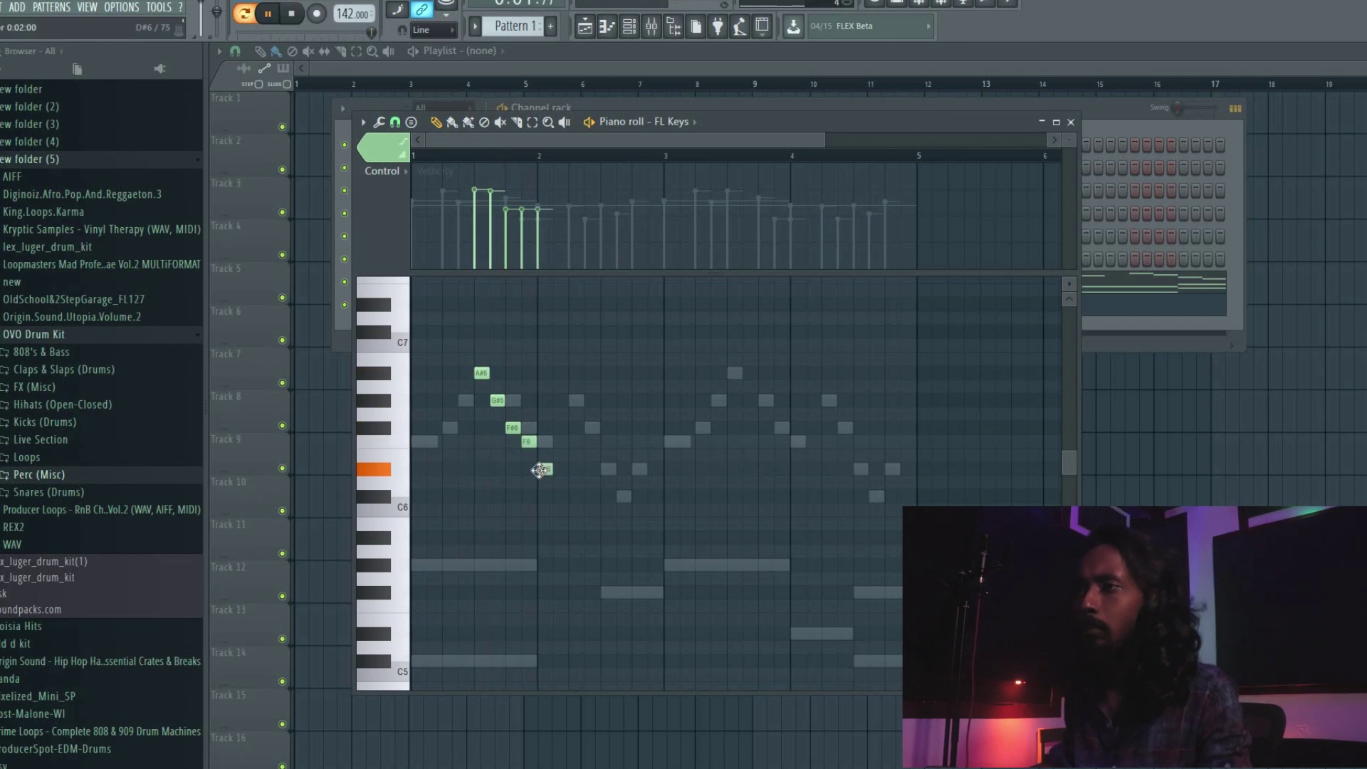
pyautogui.click(604, 496)
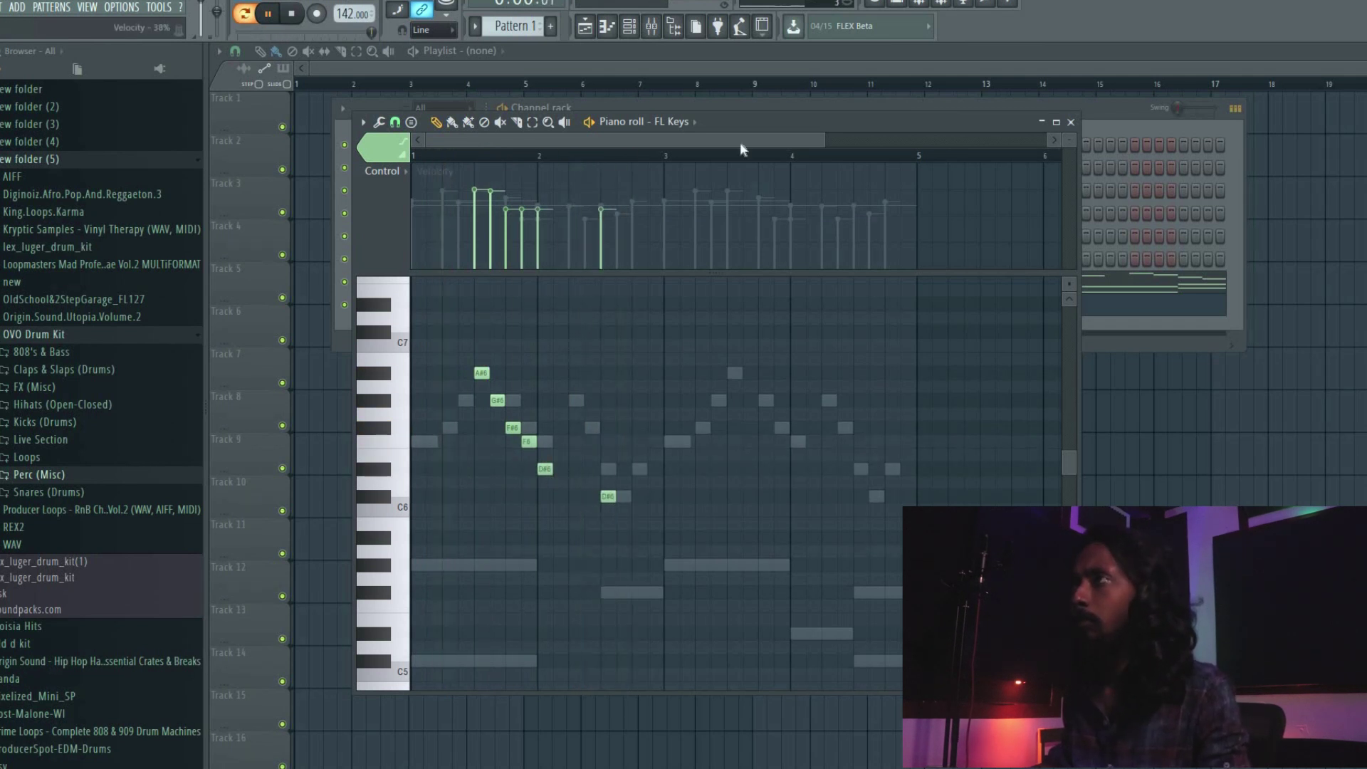
# - Lower the Morphine channel's volume and return to the FL Keys piano roll
pyautogui.click(339, 286)
pyautogui.moveTo(370, 282); pyautogui.dragTo(370, 293)
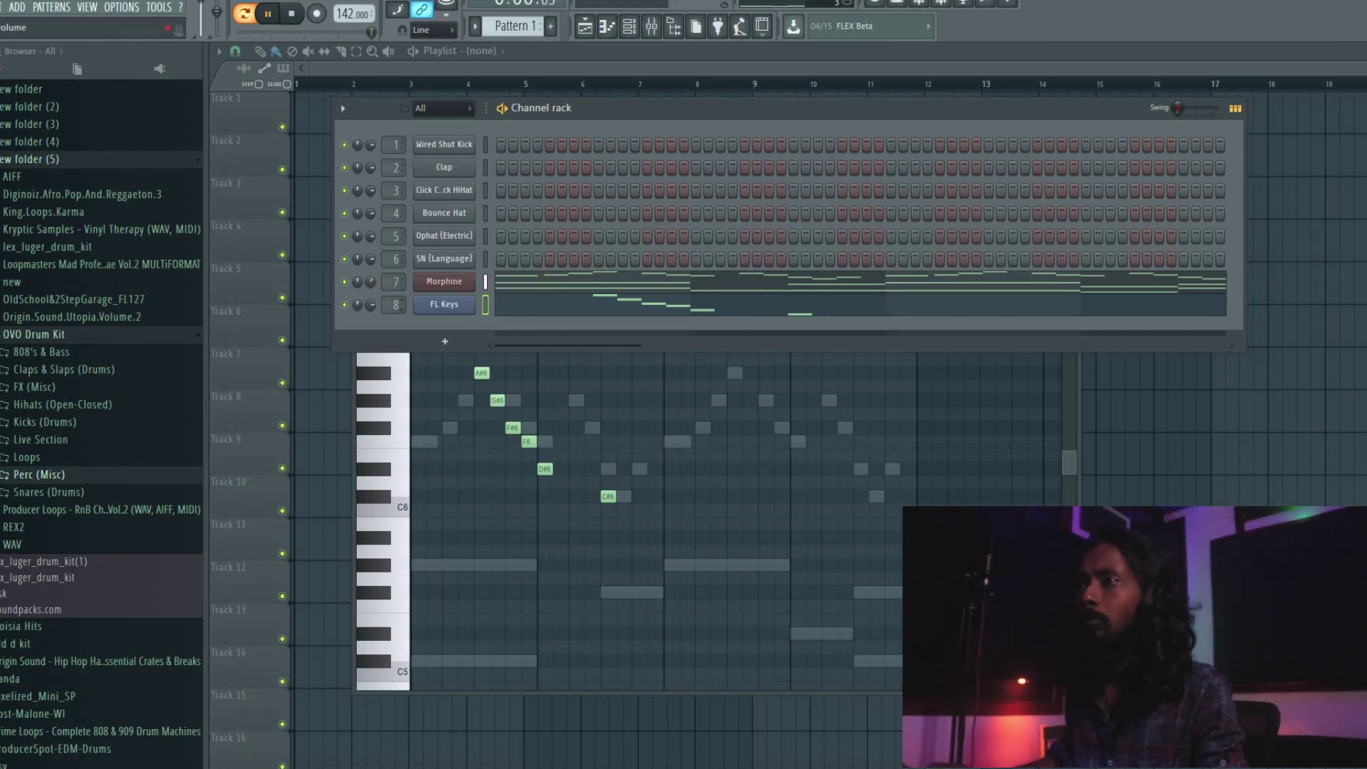
pyautogui.click(591, 313)
pyautogui.click(593, 309)
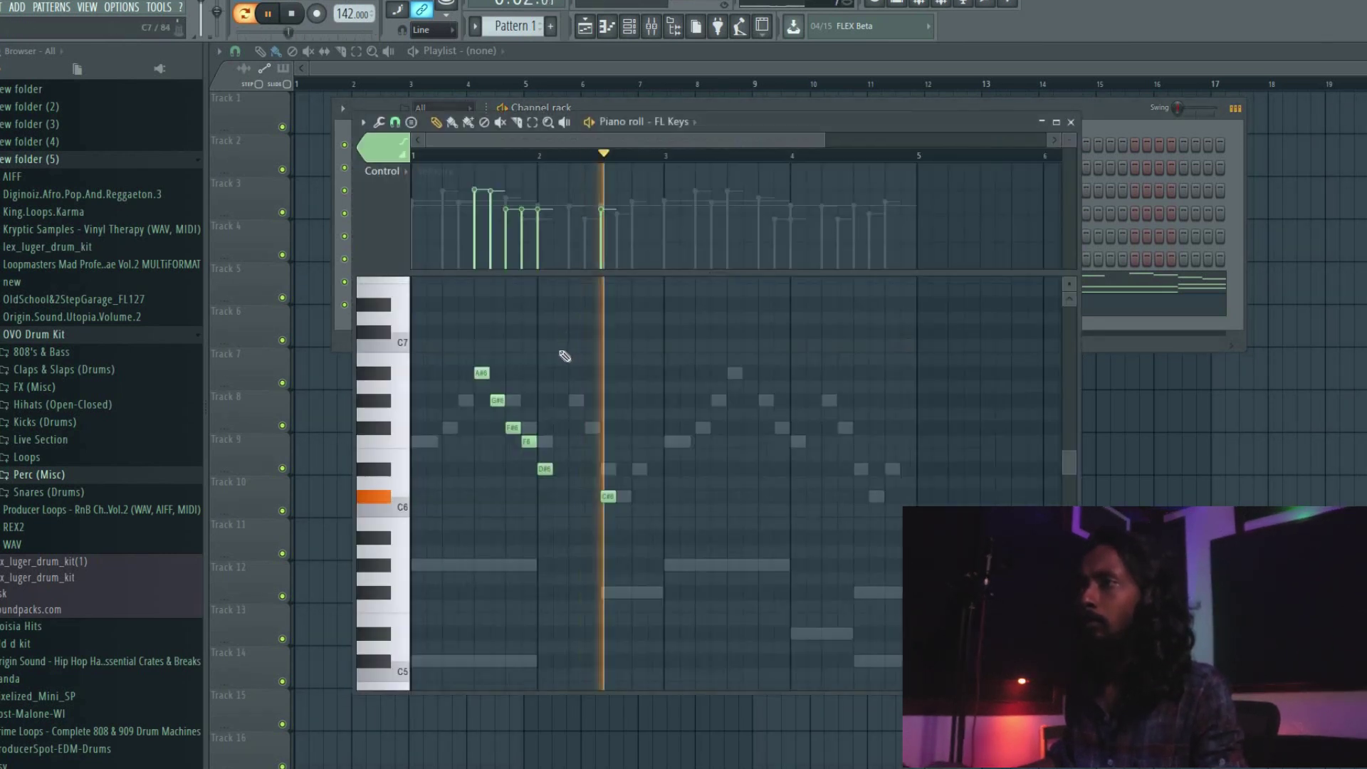
# - Add a short A#5 at the start of bar 3 and raise the velocity of bar 2's C#6
pyautogui.scroll(-2, 639, 470)
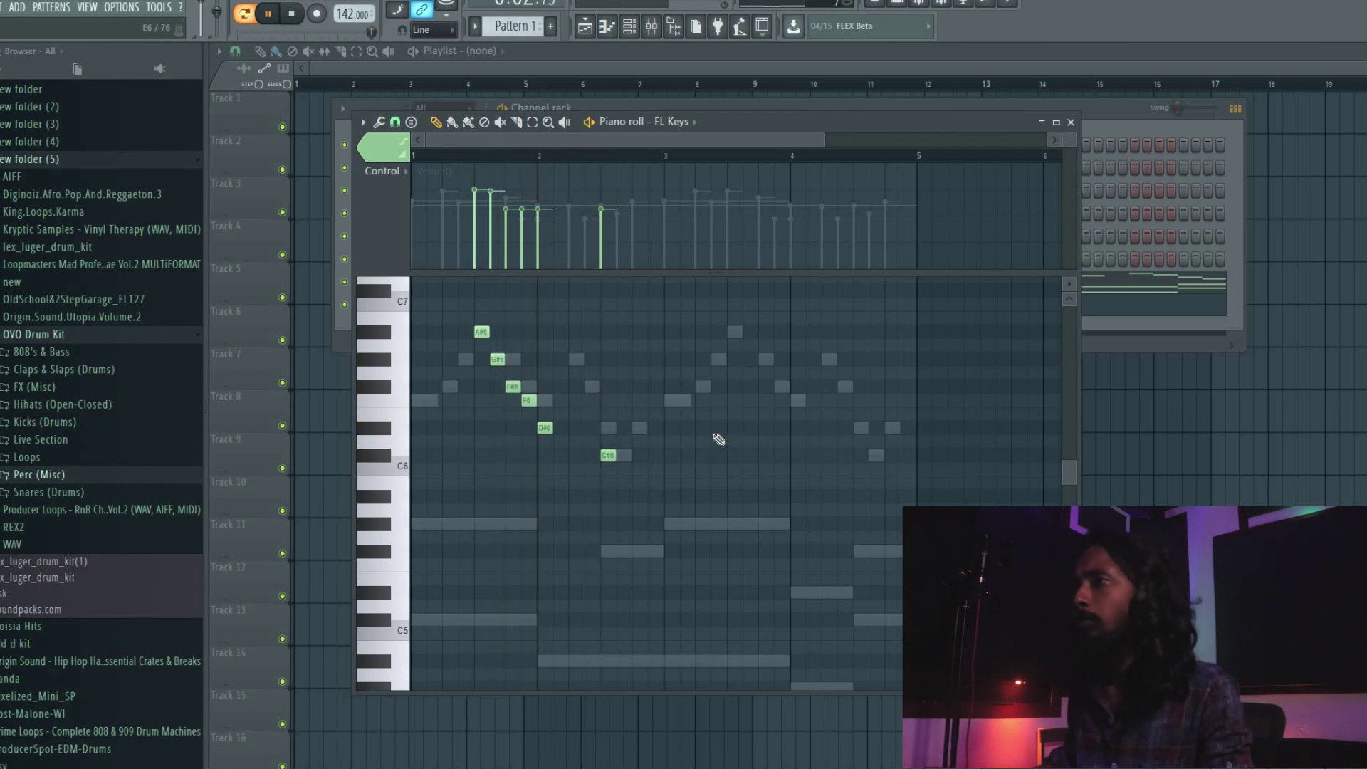
pyautogui.click(669, 498)
pyautogui.press('space')
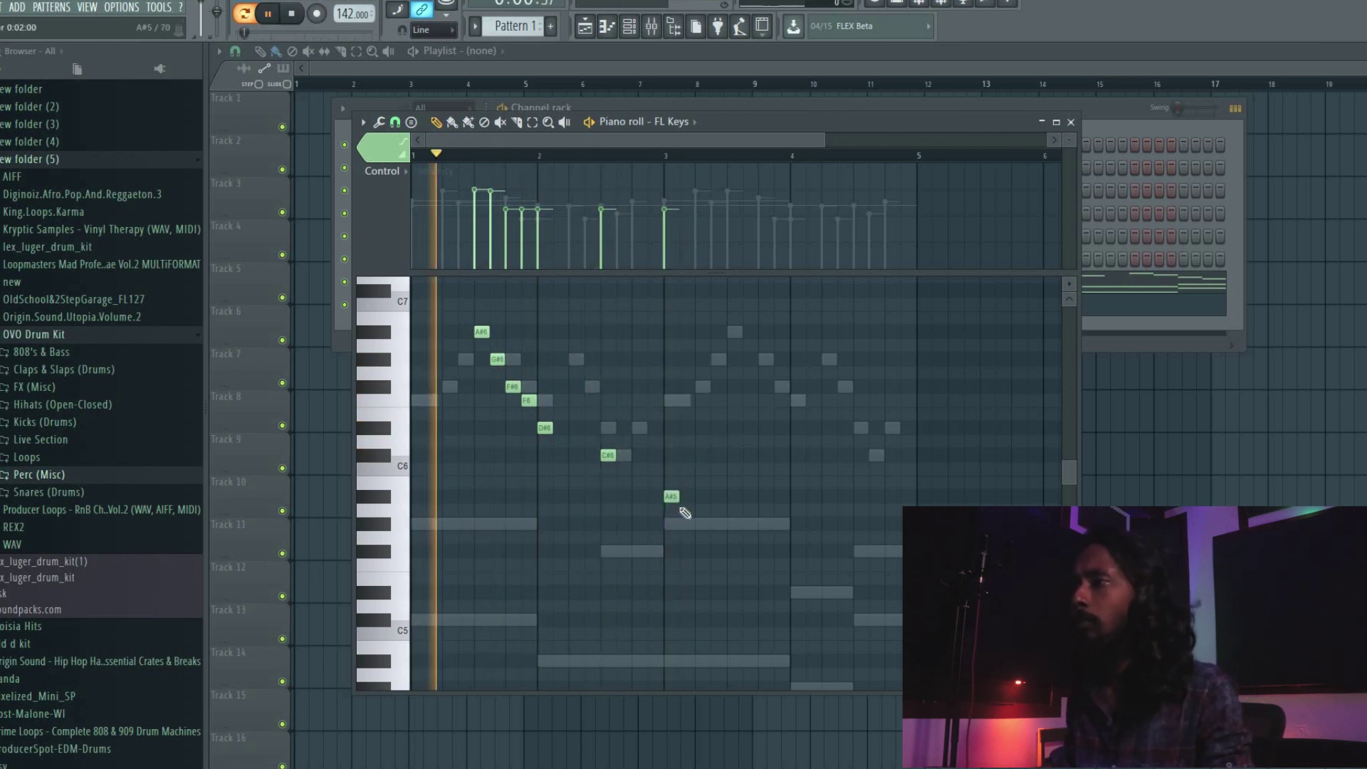
pyautogui.click(600, 198)
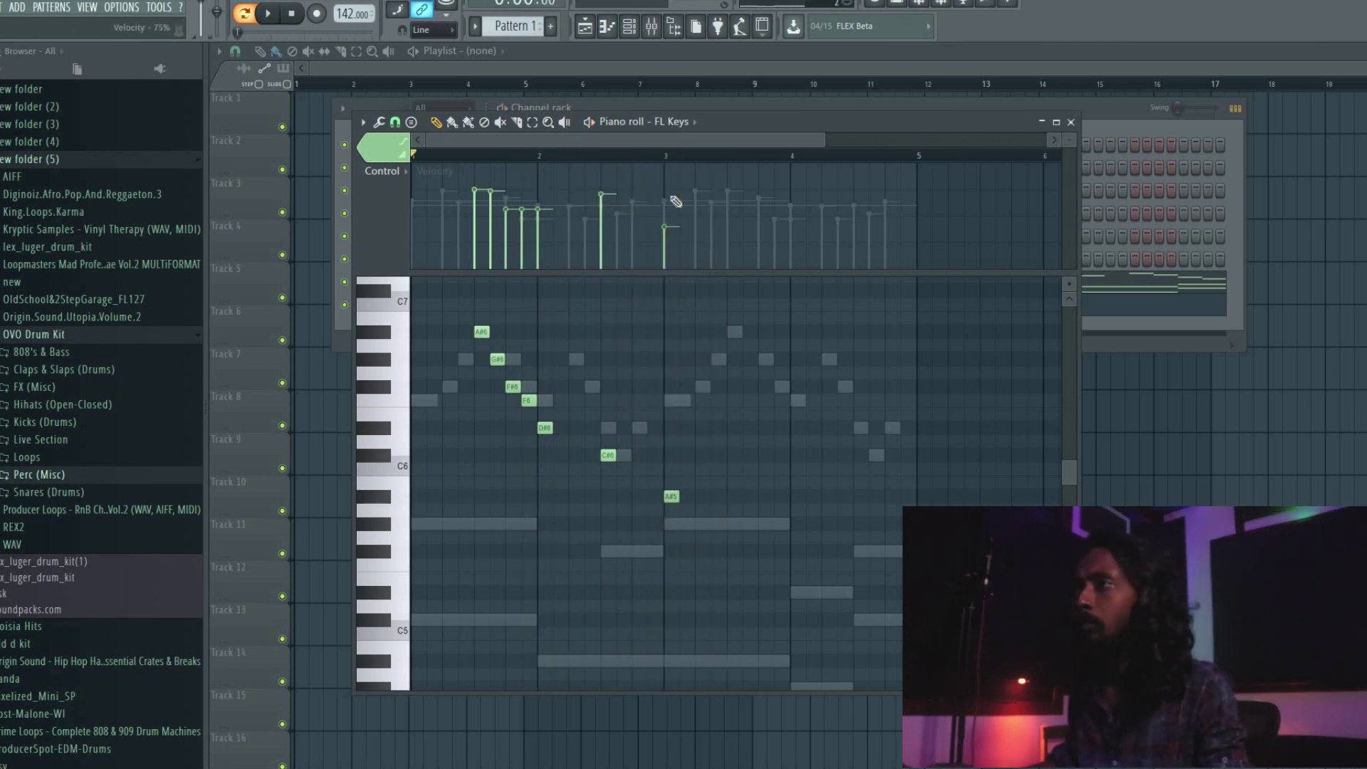
pyautogui.press('space')
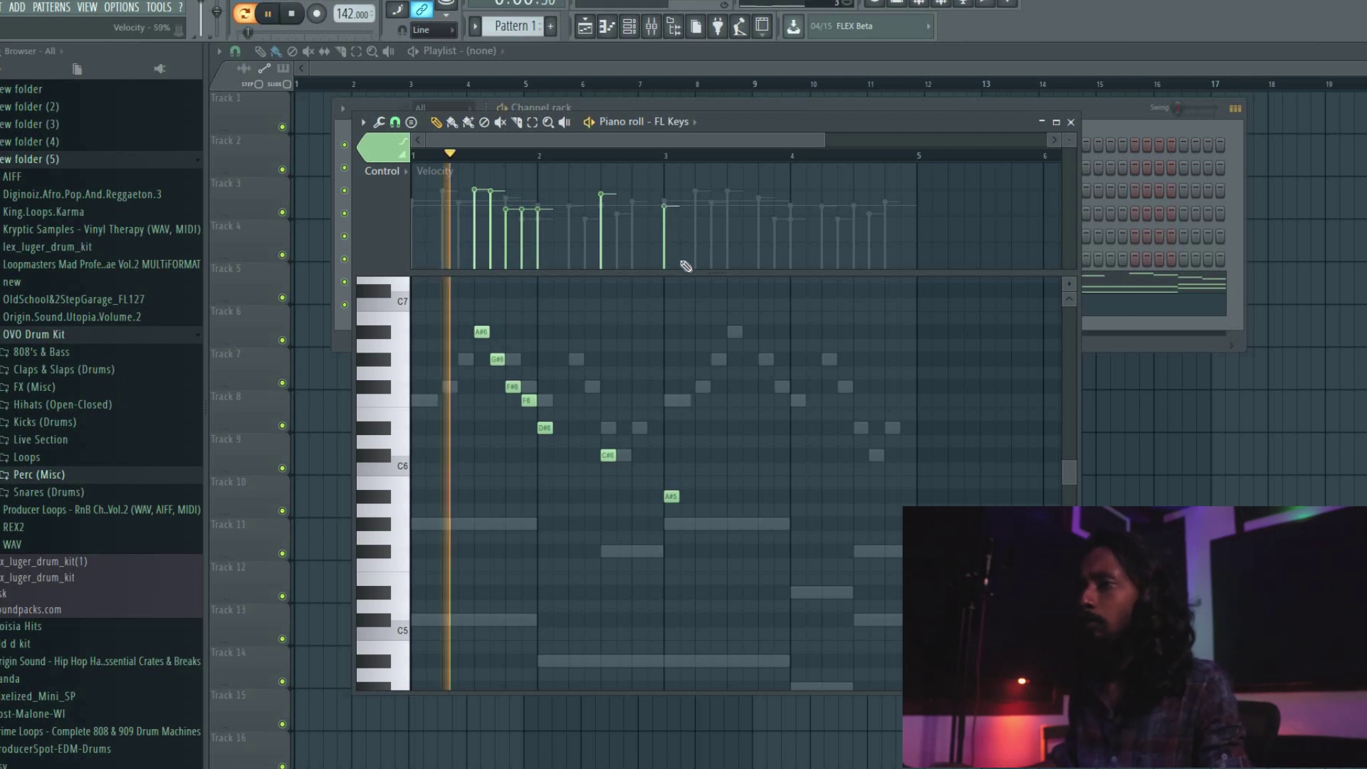
# - Place a short A#5 midway through bar 3, replace it with C#6 and replay the pattern
pyautogui.click(735, 496)
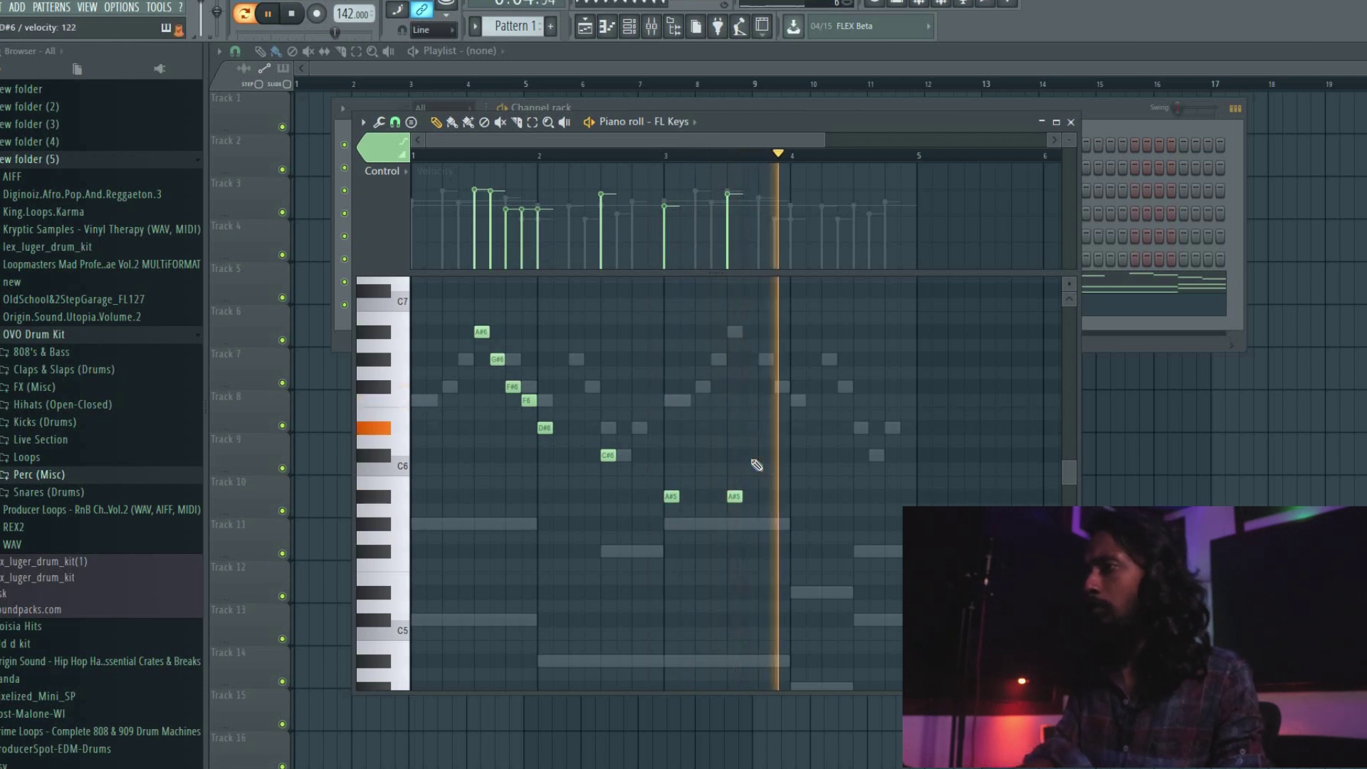
pyautogui.press('space')
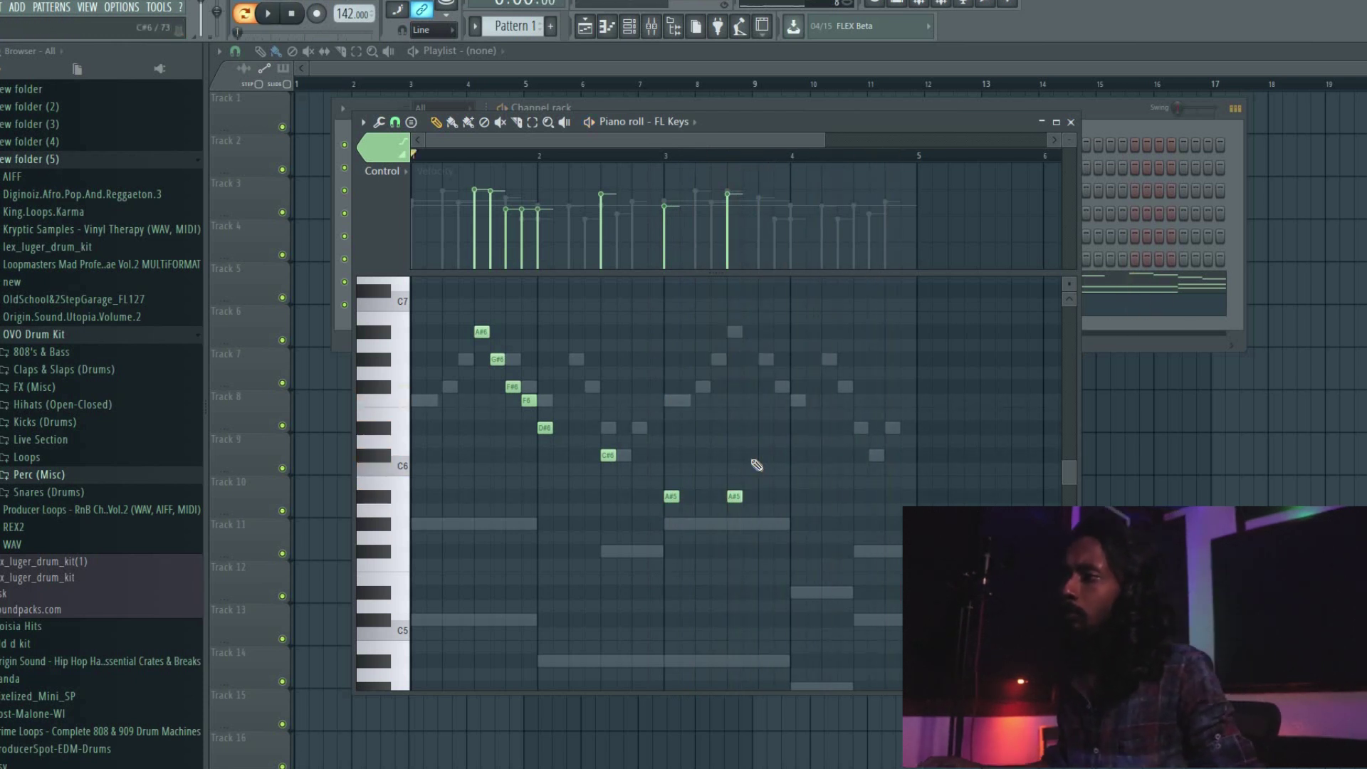
pyautogui.rightClick(736, 499)
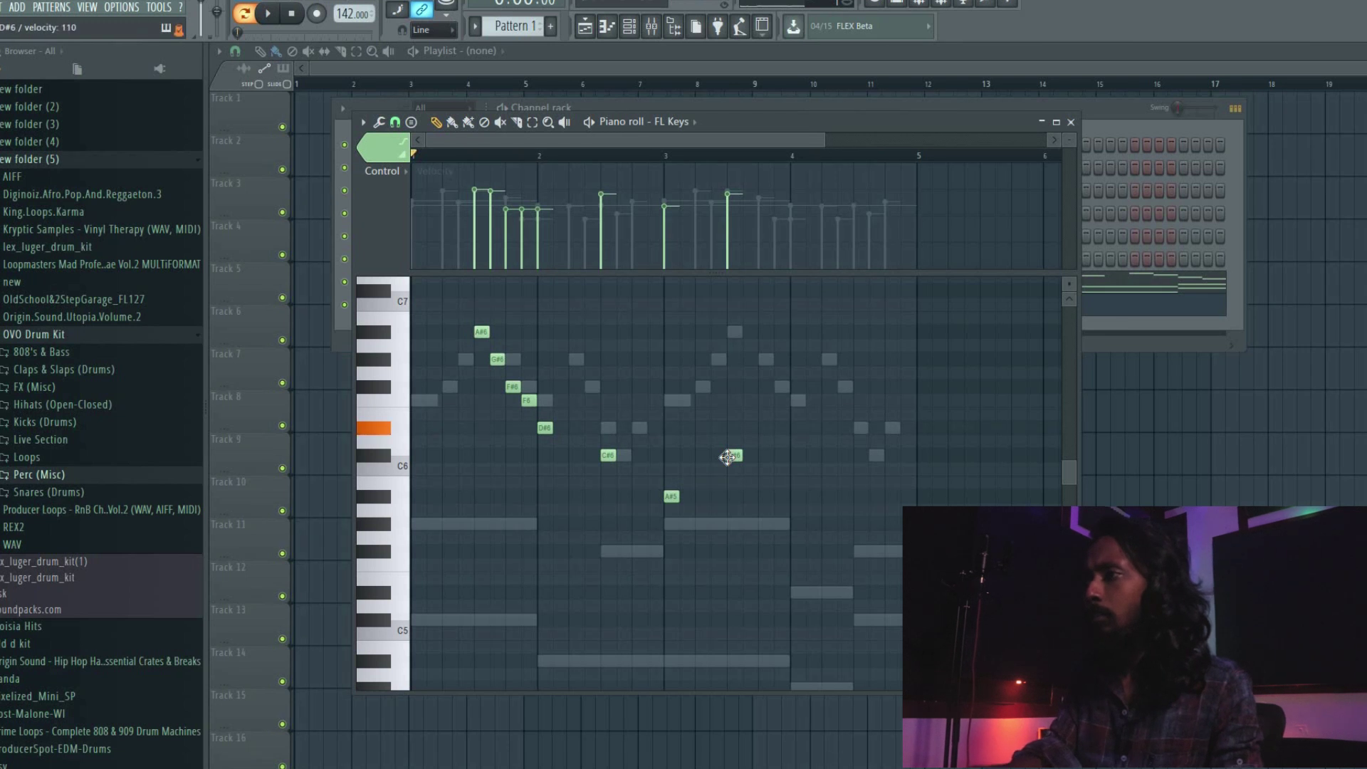
pyautogui.press('space')
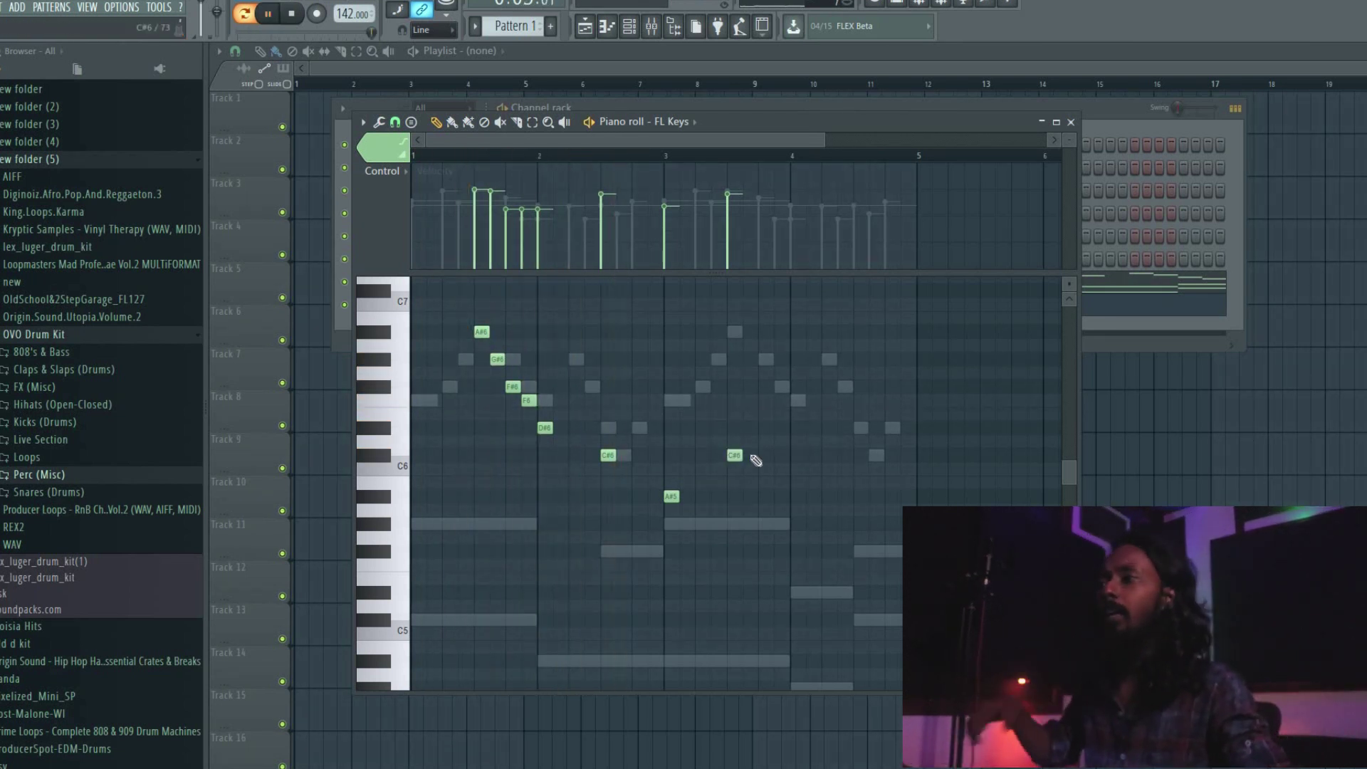
# - Draw short F6 and C#6 notes in the second half of bar 3 and an F6 at the start of bar 4
pyautogui.click(751, 400)
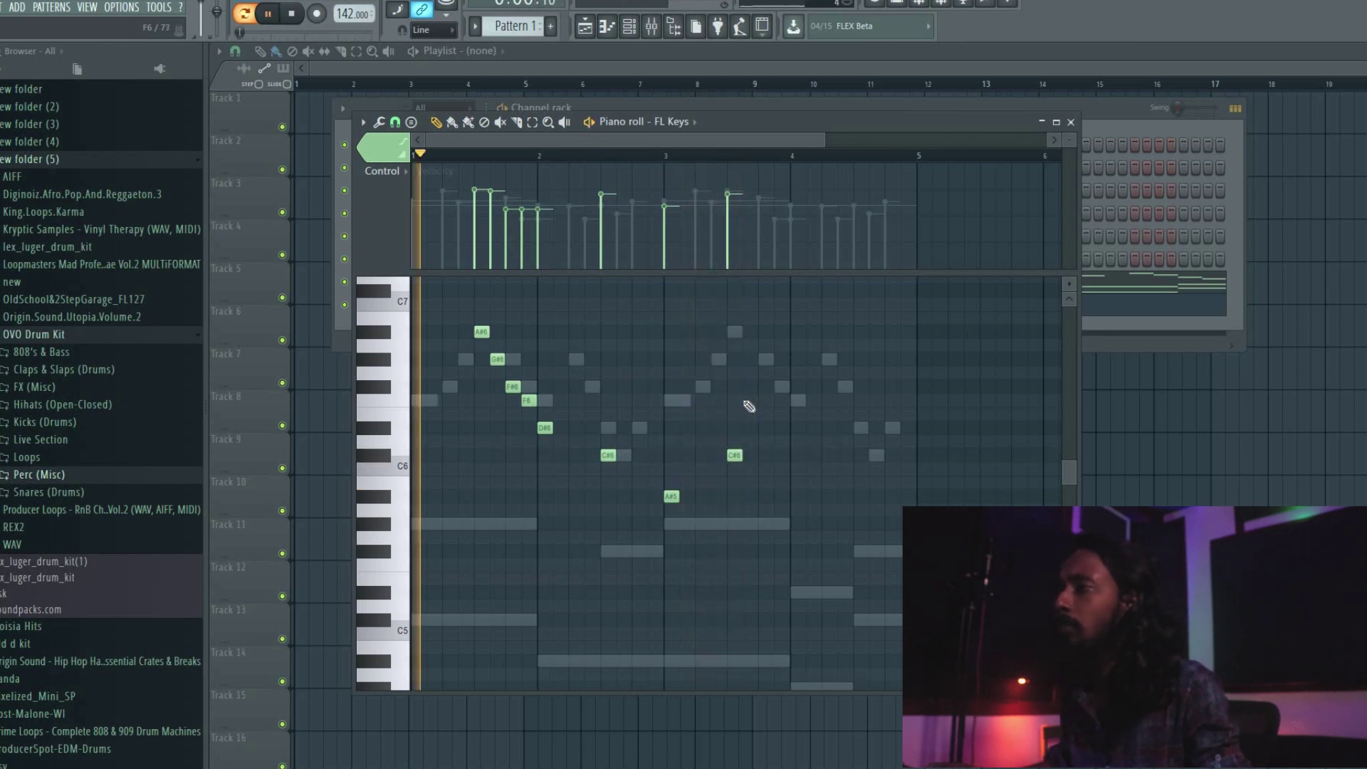
pyautogui.click(781, 454)
pyautogui.click(798, 400)
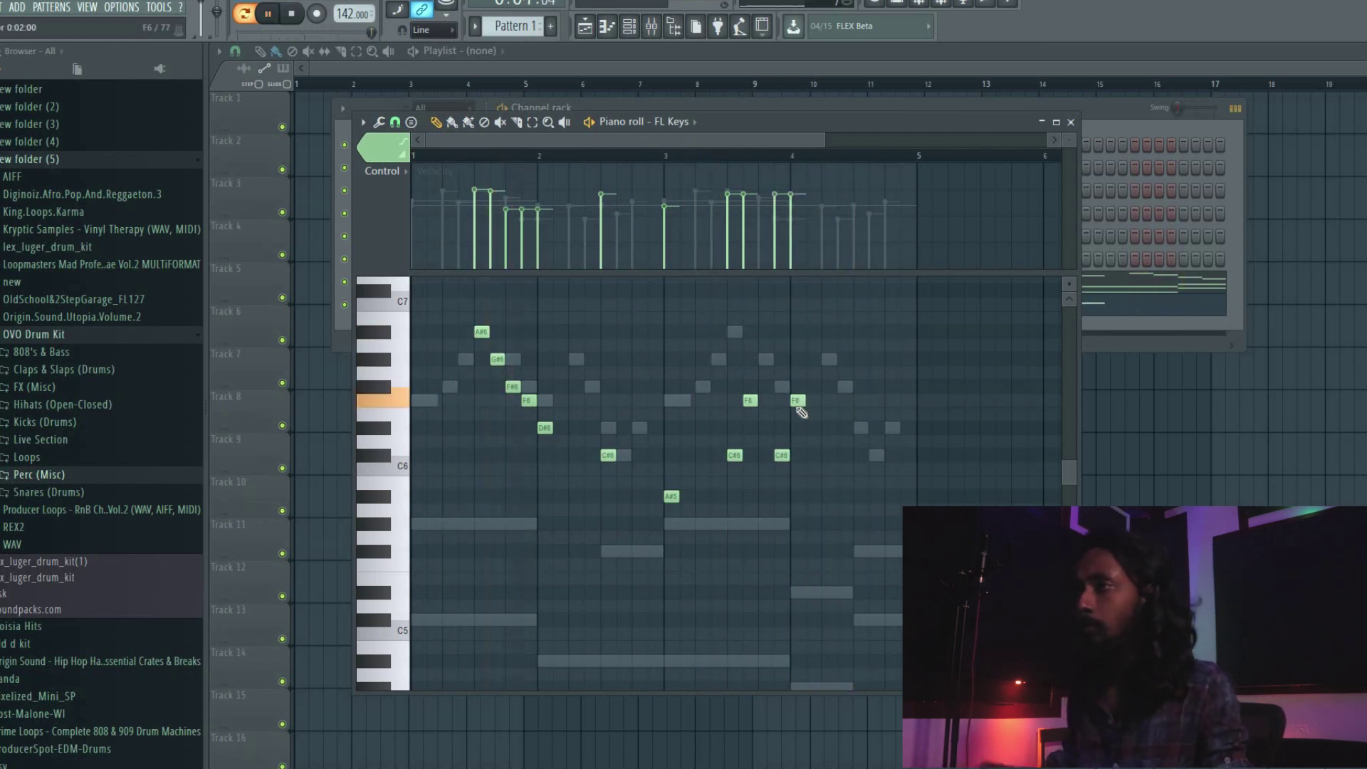
# - Try the FL Keys notes an octave higher, and settle on transposing them one octave below their original pitch
pyautogui.hotkey('ctrl', 'Up')
pyautogui.scroll(3, 814, 448)
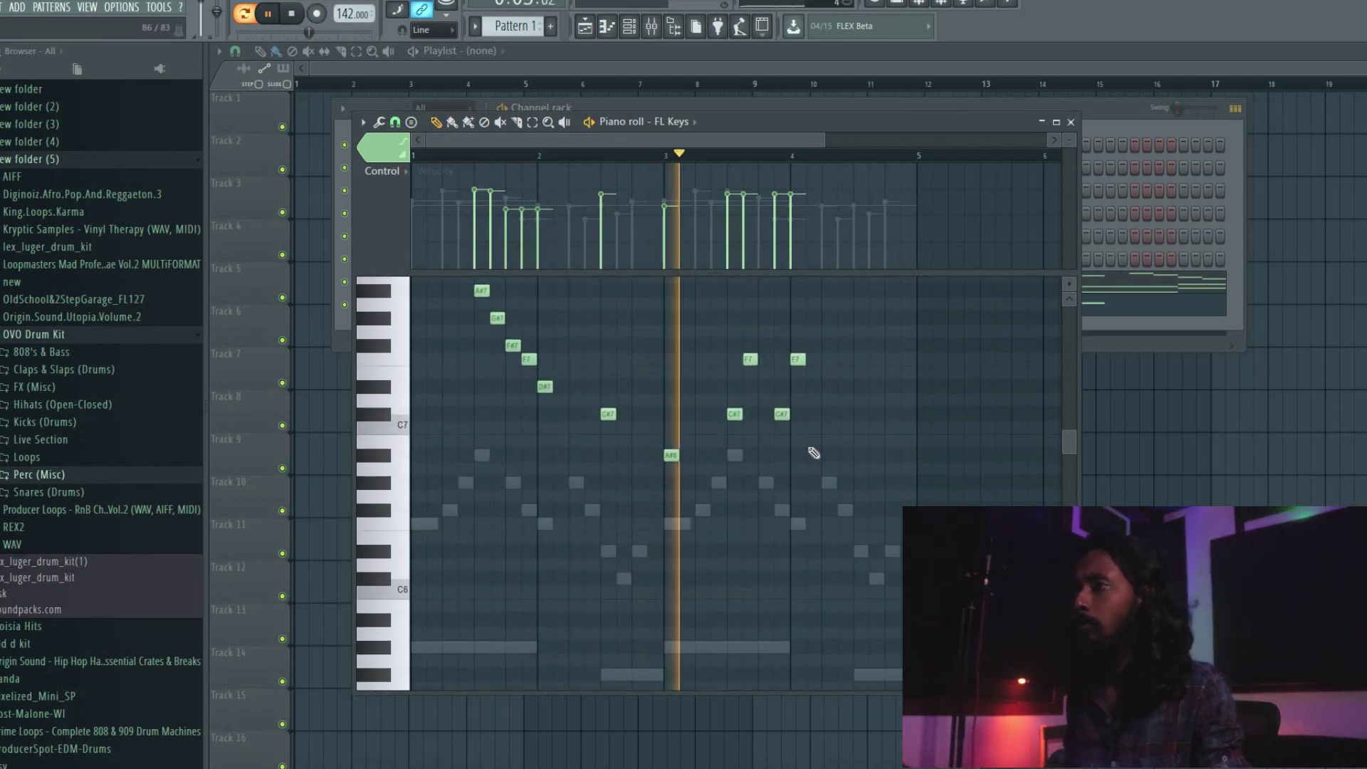
pyautogui.hotkey('ctrl', 'Down')
pyautogui.hotkey('ctrl', 'Down')
pyautogui.scroll(-5, 812, 455)
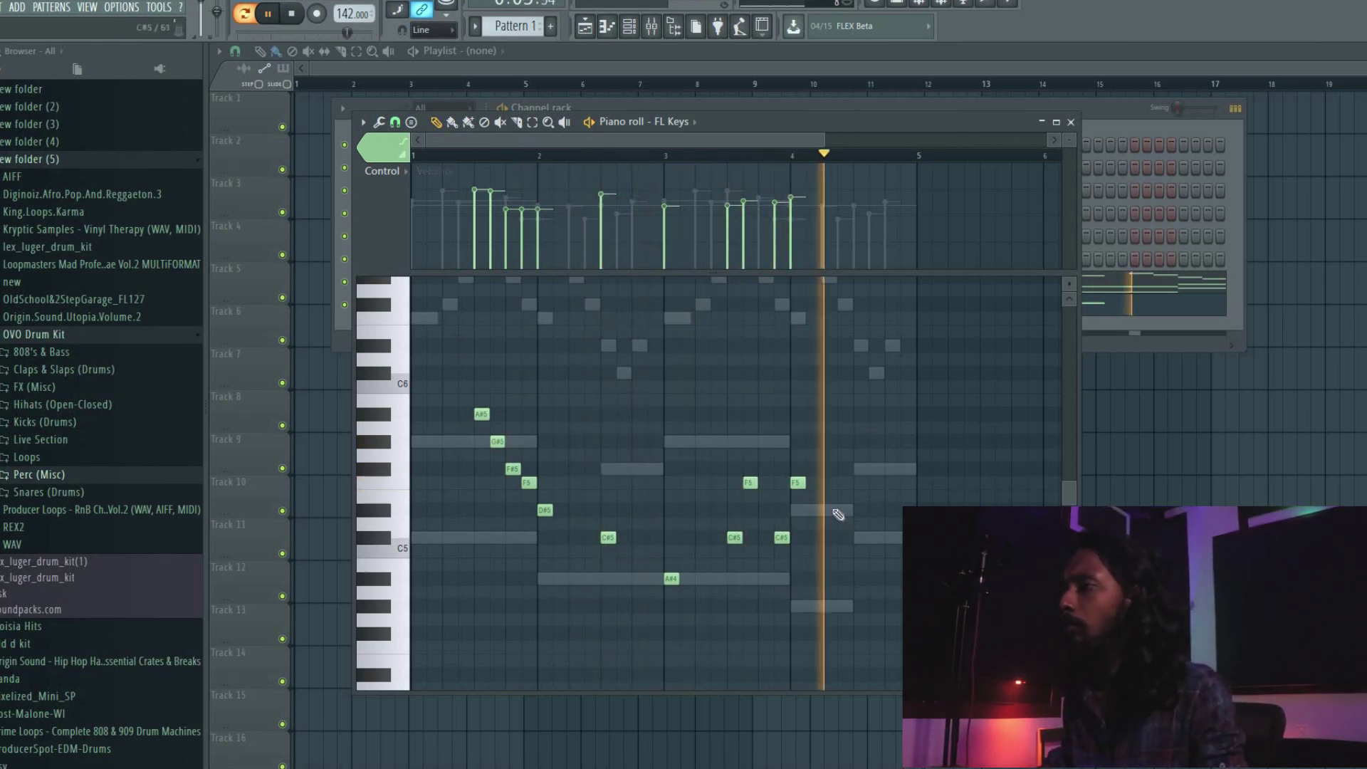
# - Complete bar 4 with short F#5, F5, D#5 and C#5 notes, trying G#5 and A#5 in place of the F5
pyautogui.click(841, 441)
pyautogui.click(825, 469)
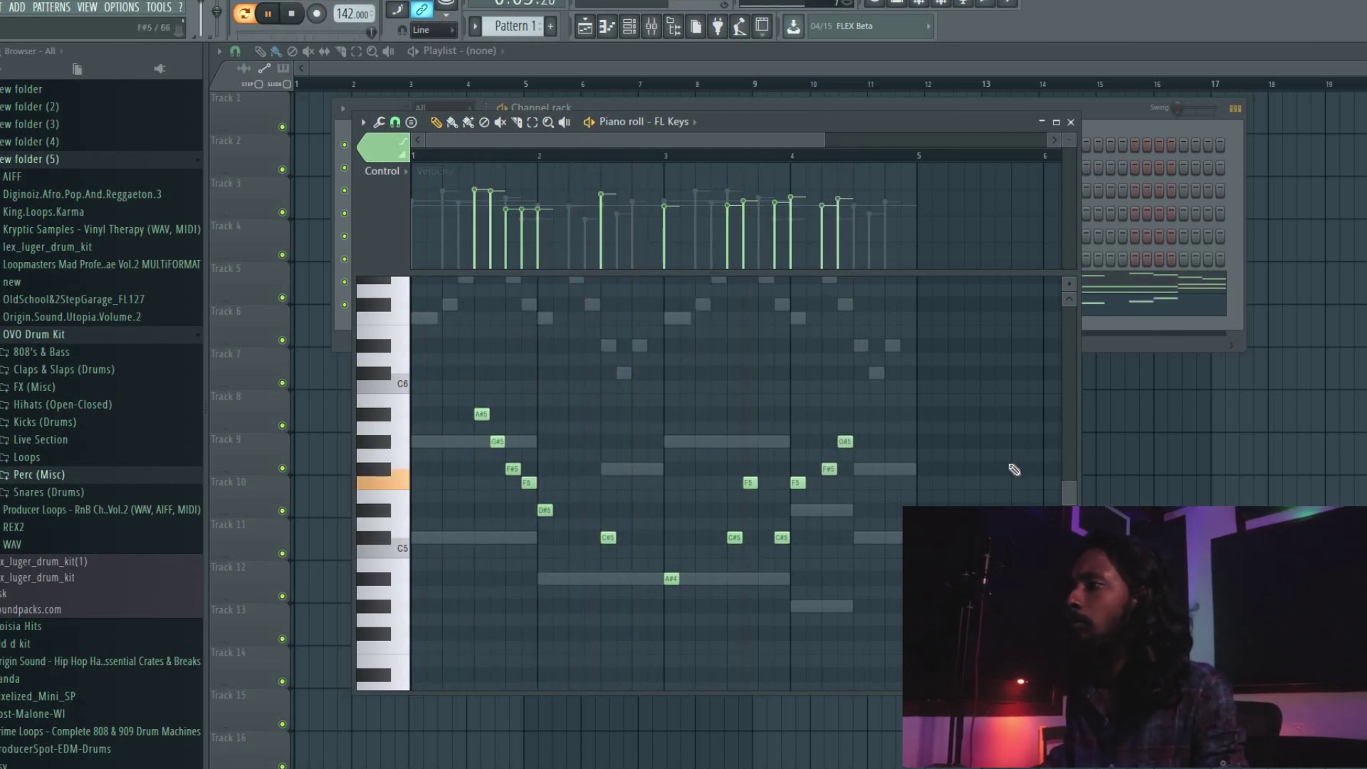
pyautogui.moveTo(840, 442); pyautogui.dragTo(845, 414)
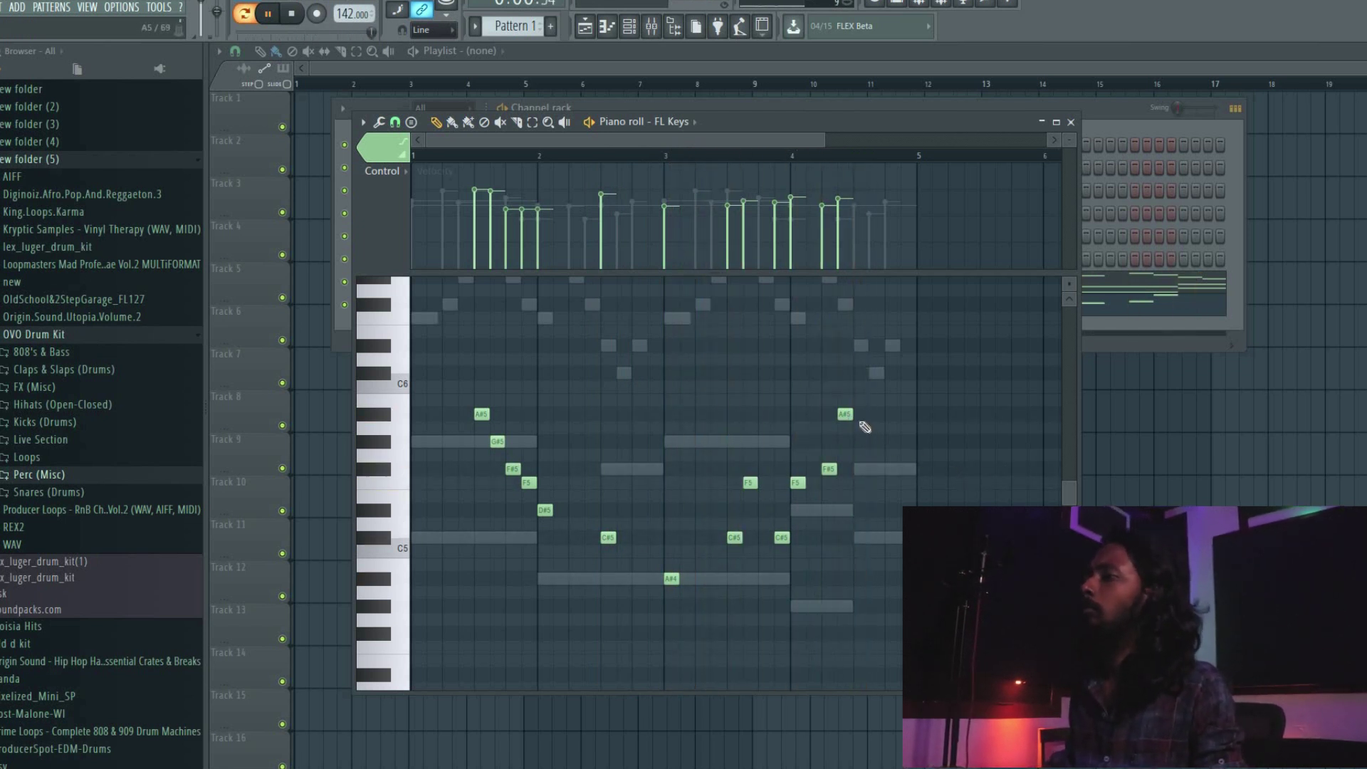
pyautogui.moveTo(851, 415); pyautogui.dragTo(844, 483)
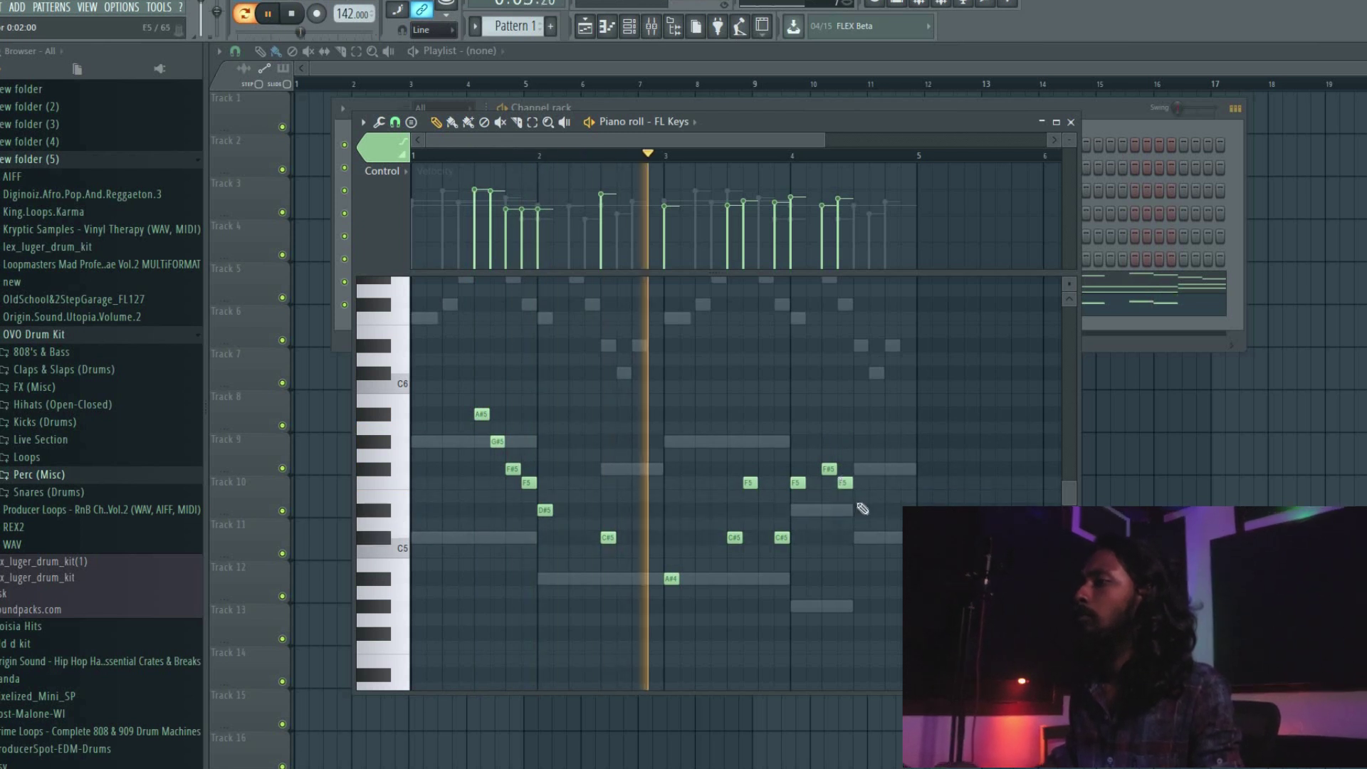
pyautogui.click(880, 537)
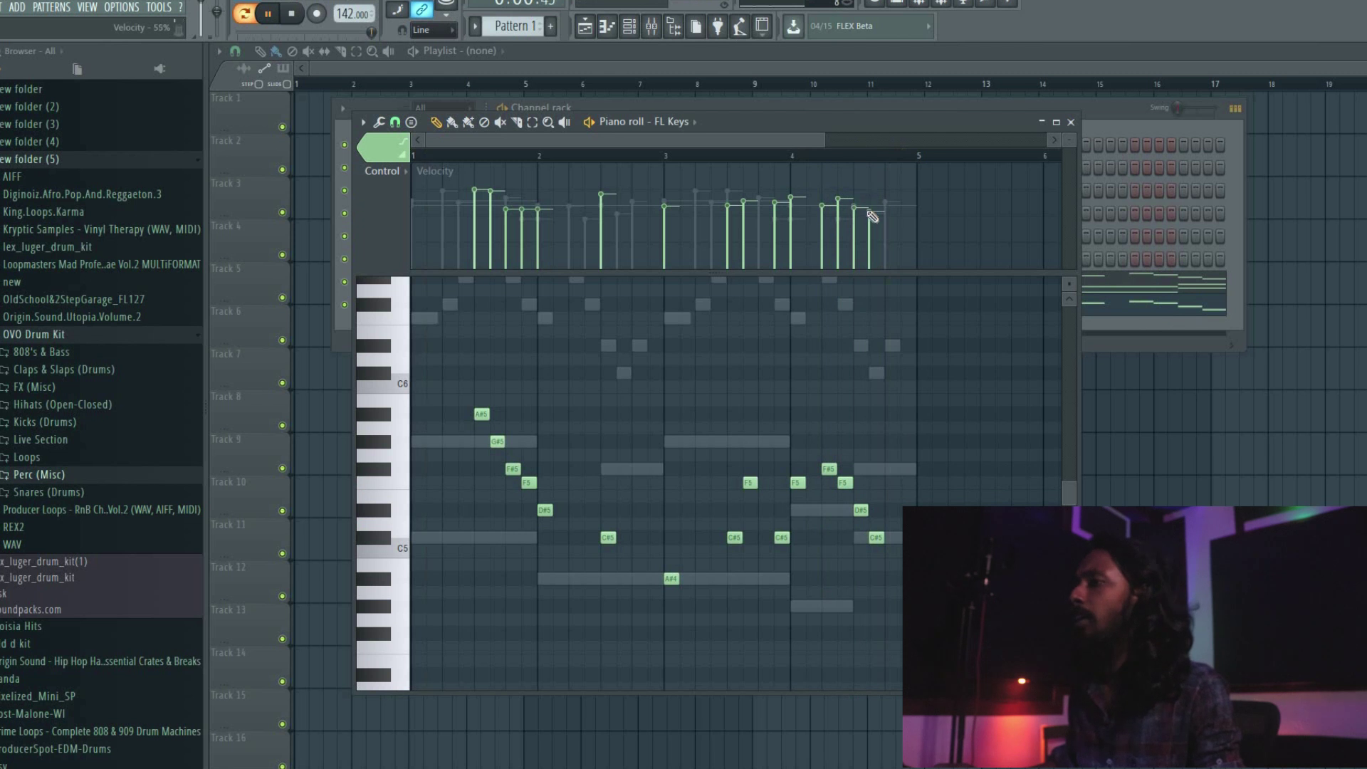
# - Select all the FL Keys notes, listen to the finished melody and stop playback
pyautogui.scroll(-2, 720, 157)
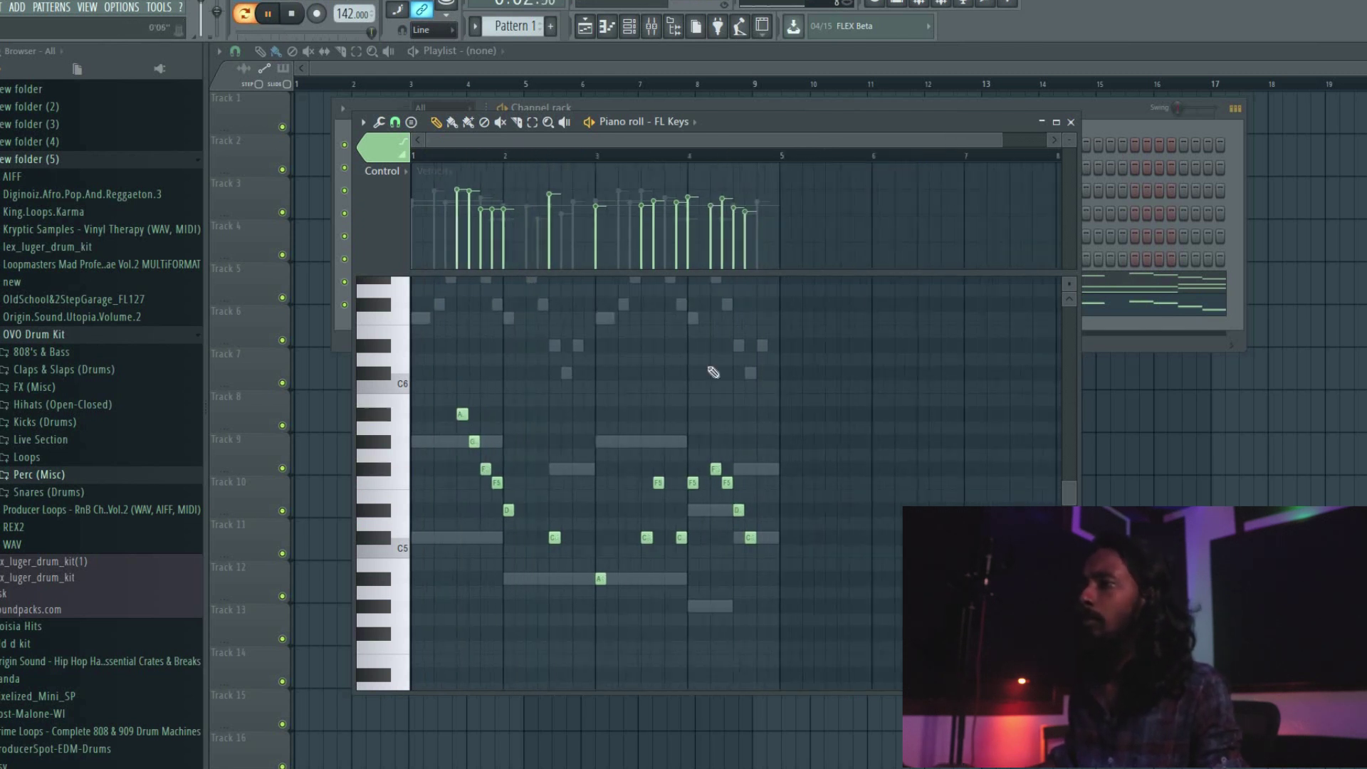
pyautogui.hotkey('ctrl', 'a')
pyautogui.scroll(4, 458, 449)
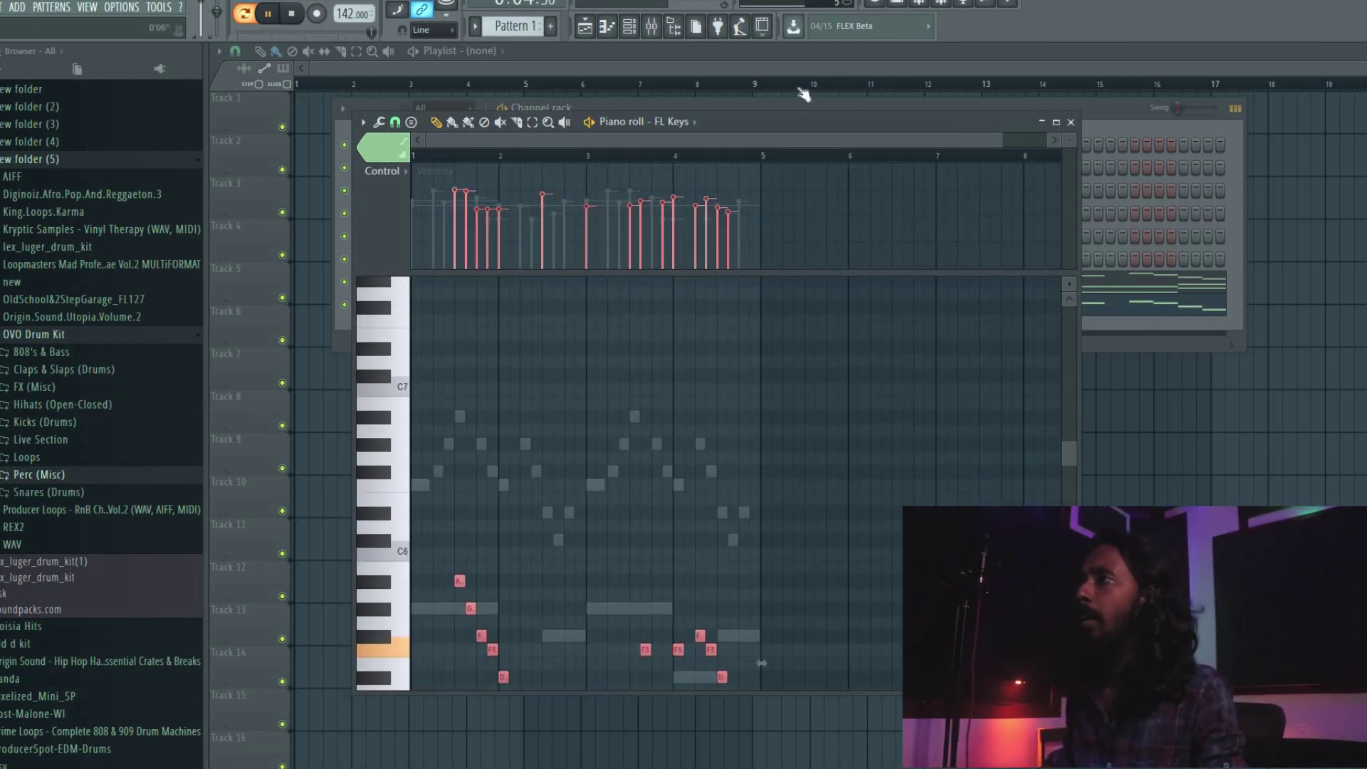
pyautogui.click(1110, 122)
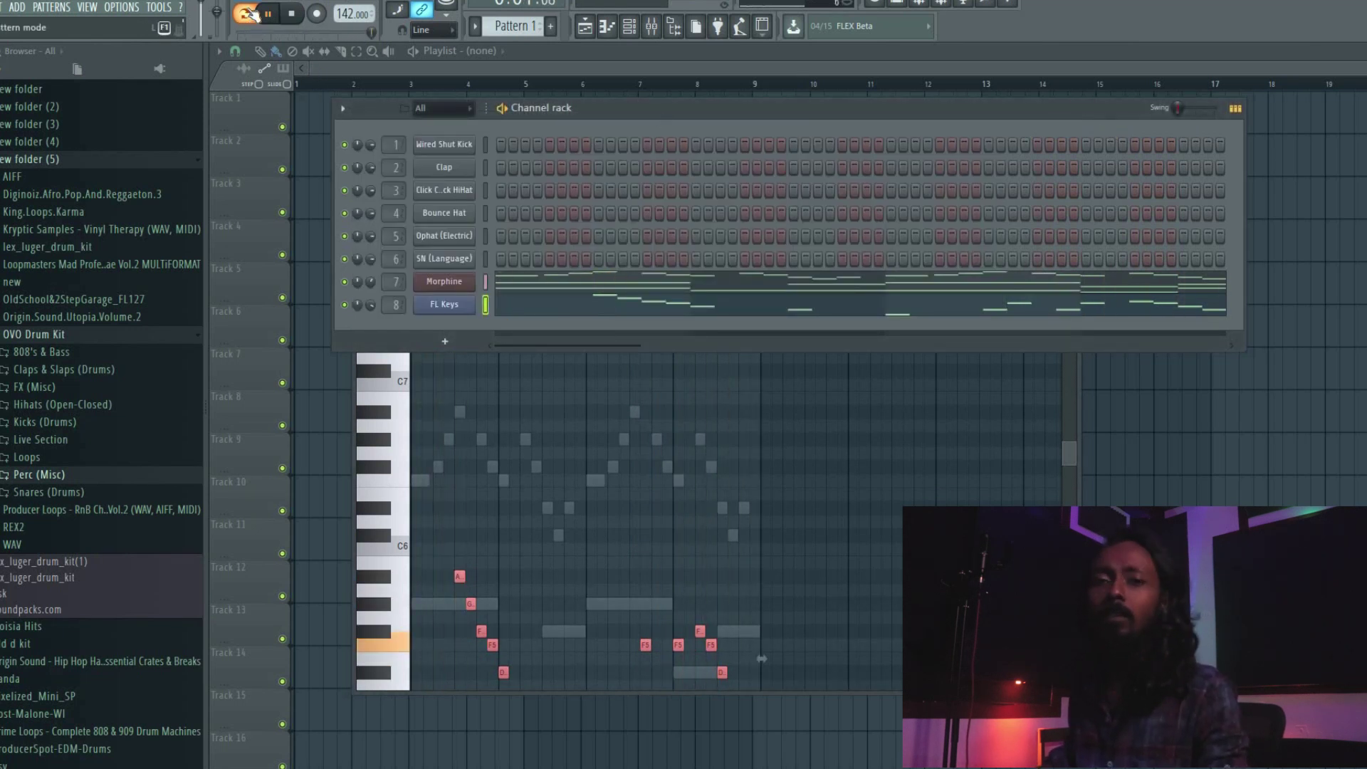
pyautogui.press('space')
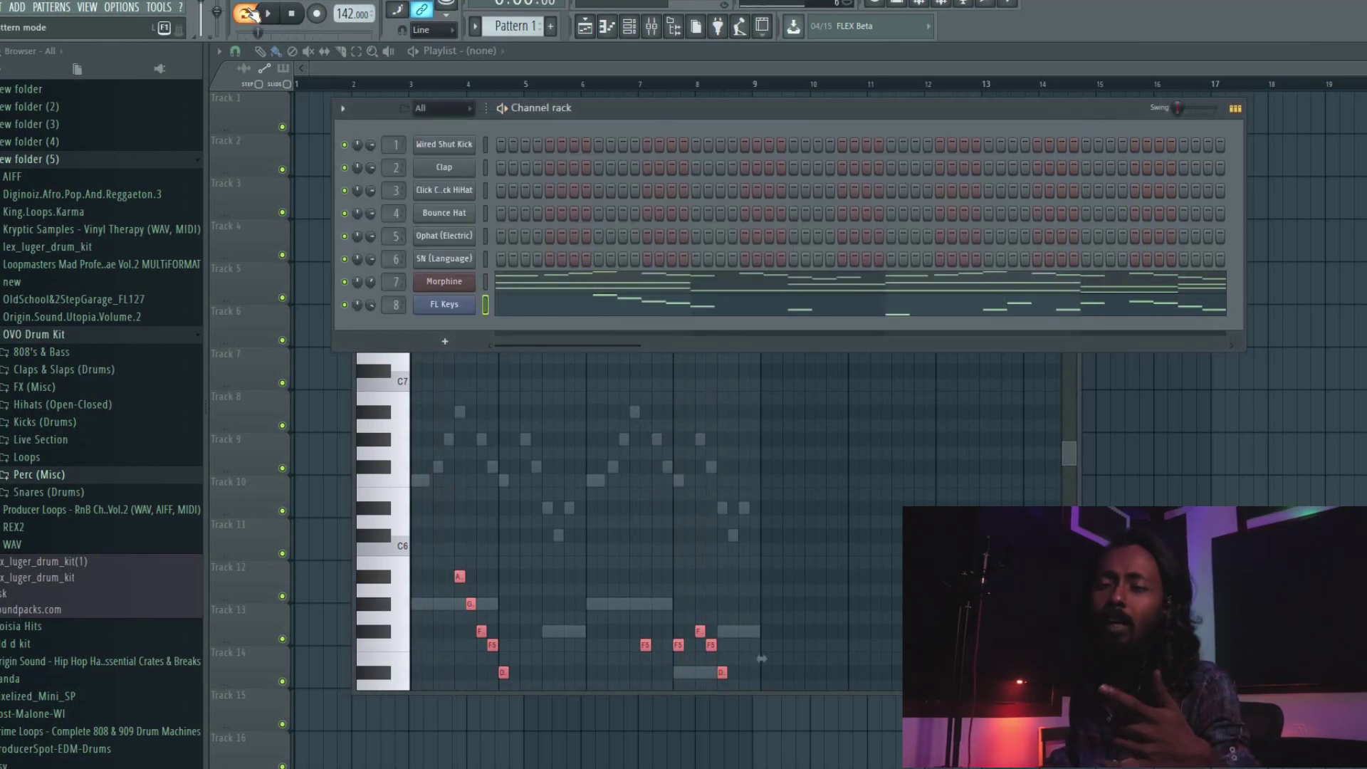
# - Place Pattern 1 on Track 1 of the playlist, starting at bar 1
pyautogui.click(1027, 97)
pyautogui.click(341, 115)
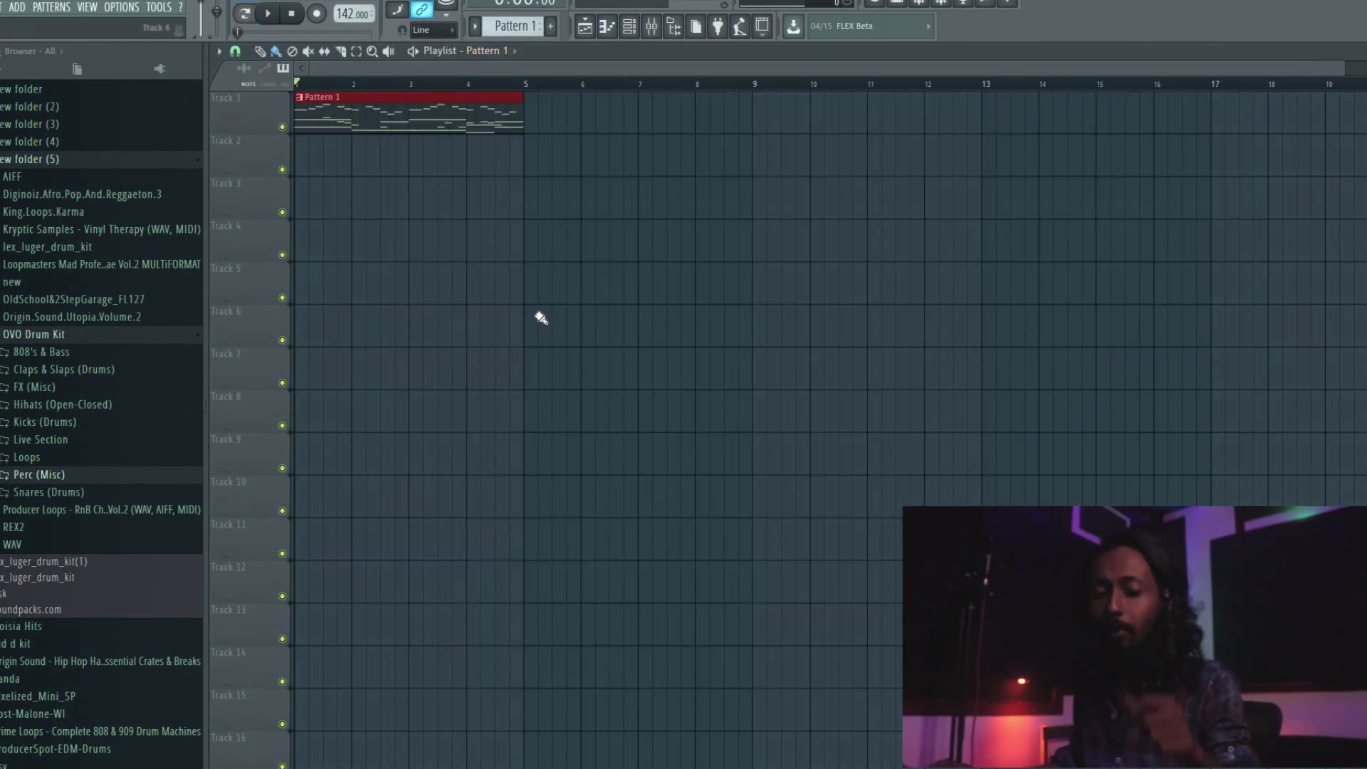
pyautogui.click(235, 52)
pyautogui.click(251, 283)
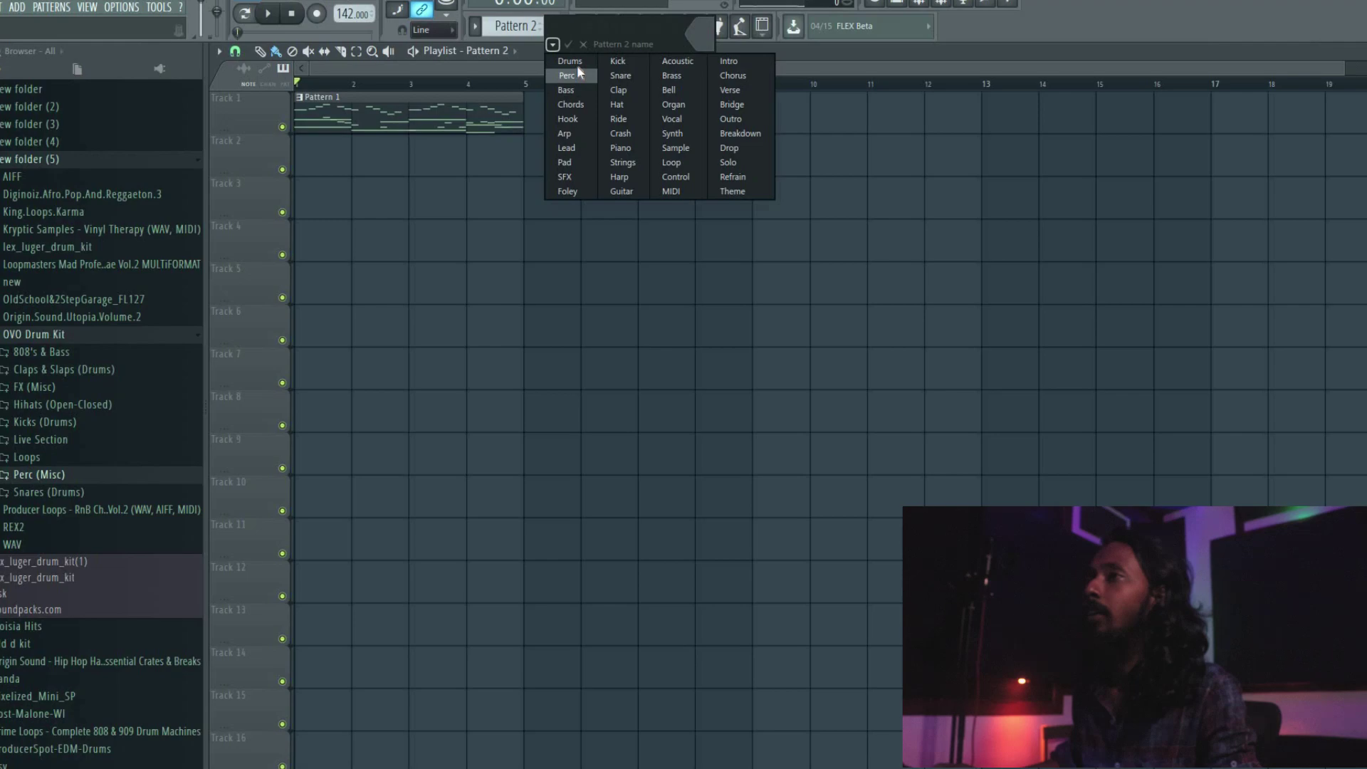
# - Create a new pattern named Drums and place it on Track 2 as a four-bar clip starting at bar 1
pyautogui.click(576, 66)
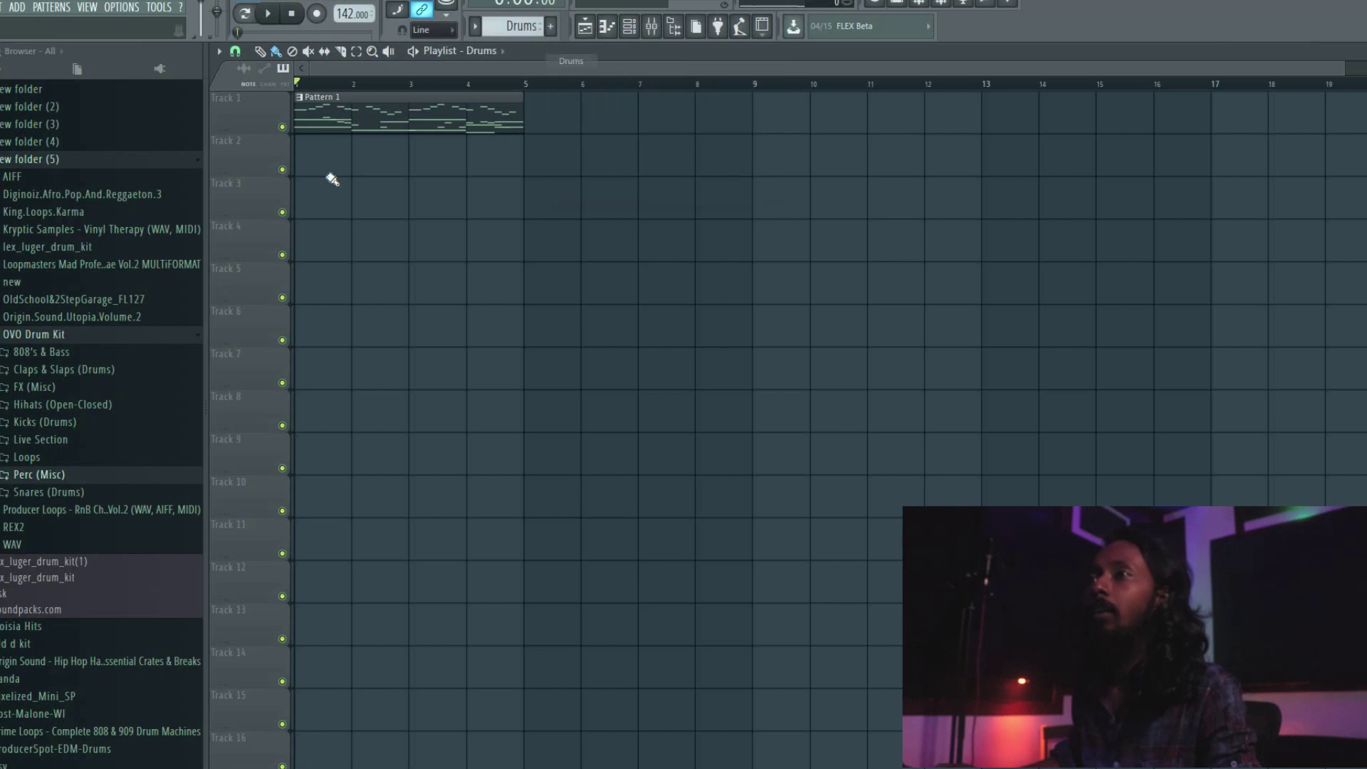
pyautogui.click(347, 155)
pyautogui.moveTo(346, 147); pyautogui.dragTo(500, 155)
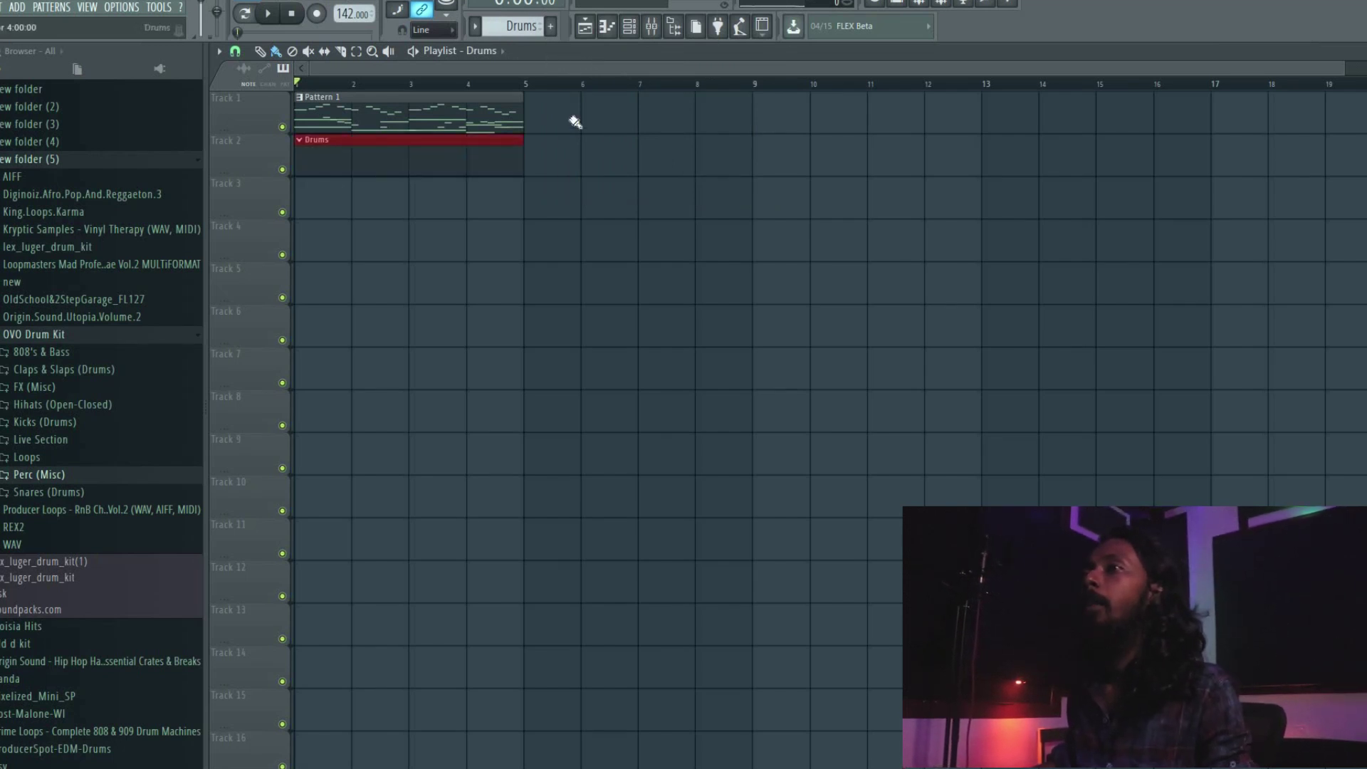
# - Repeat the Pattern 1 clip at bar 5 on Track 1 and play the arrangement briefly
pyautogui.moveTo(413, 105); pyautogui.dragTo(645, 109)
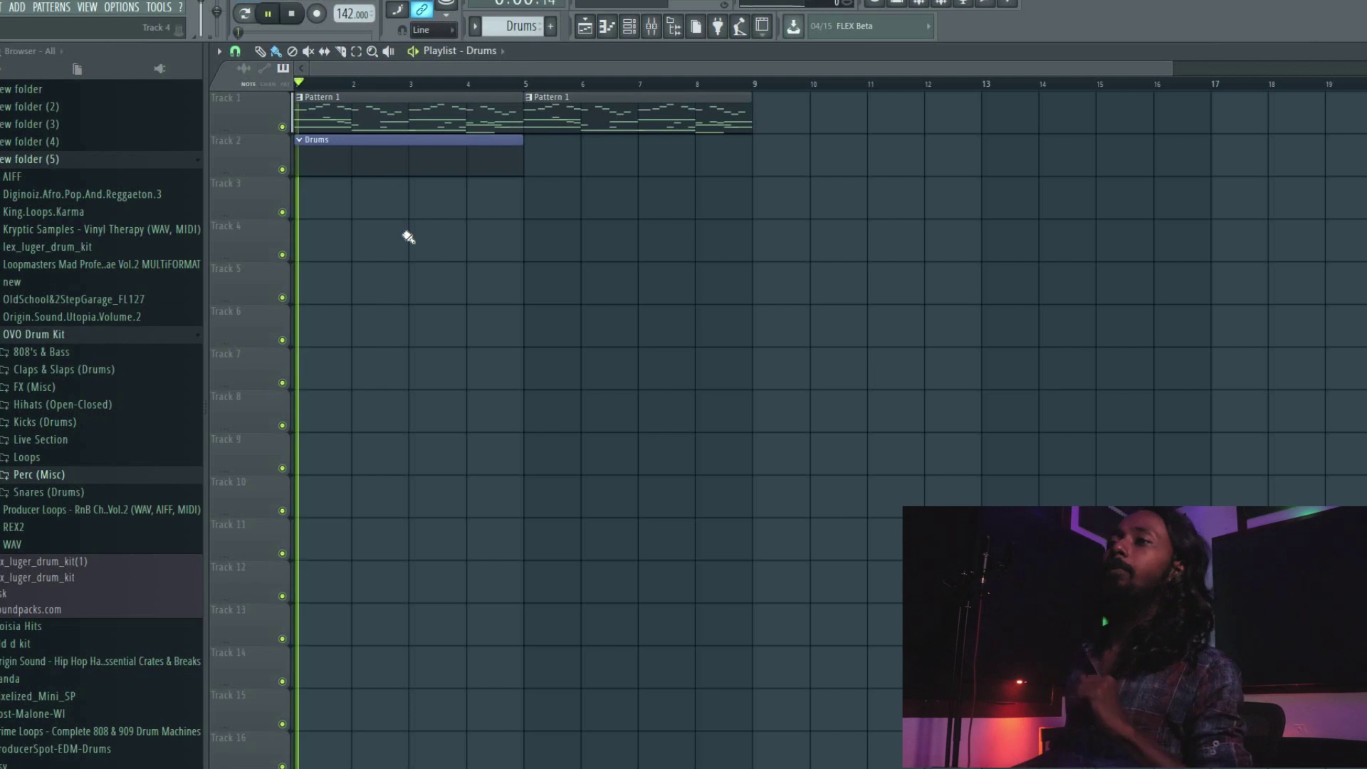
pyautogui.click(629, 26)
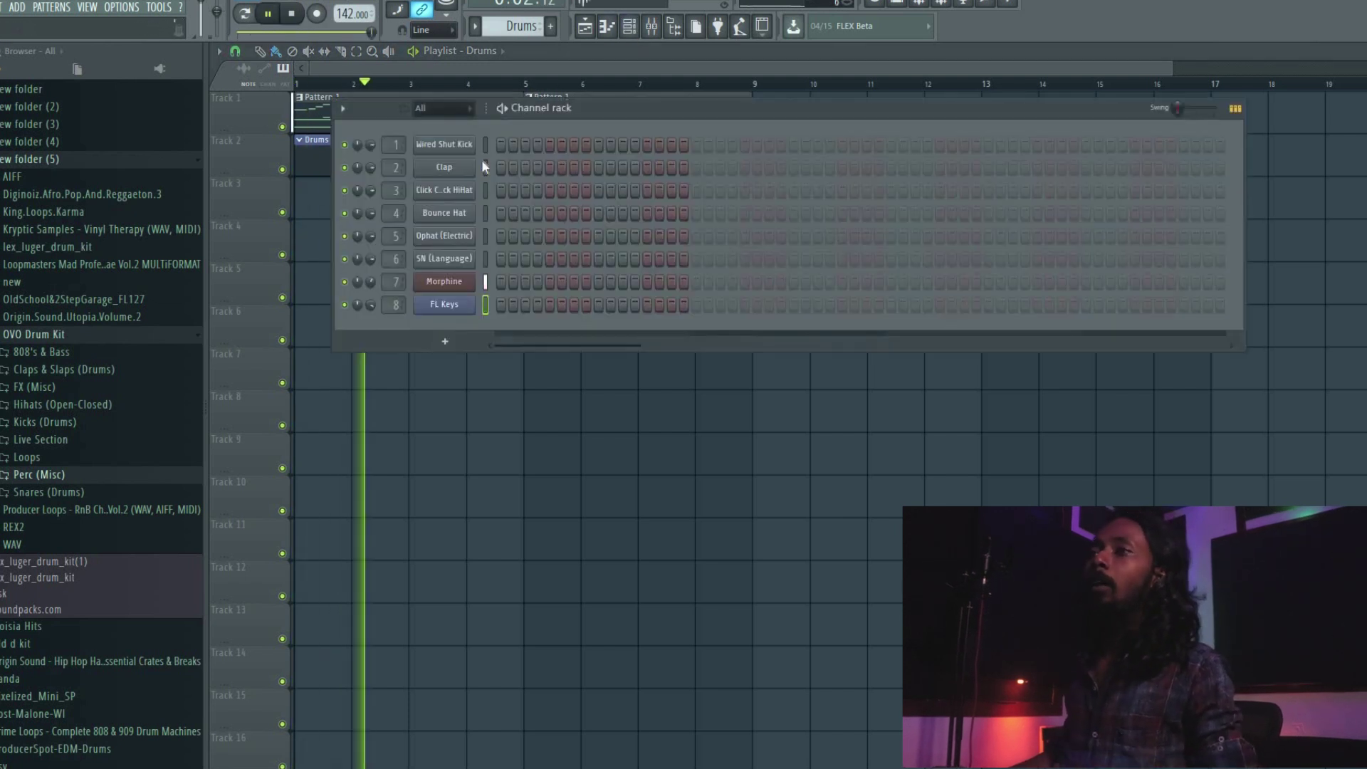
pyautogui.press('space')
# - Program Wired Shut Kick hits on steps 1 and 33 of the Drums pattern
pyautogui.click(444, 144)
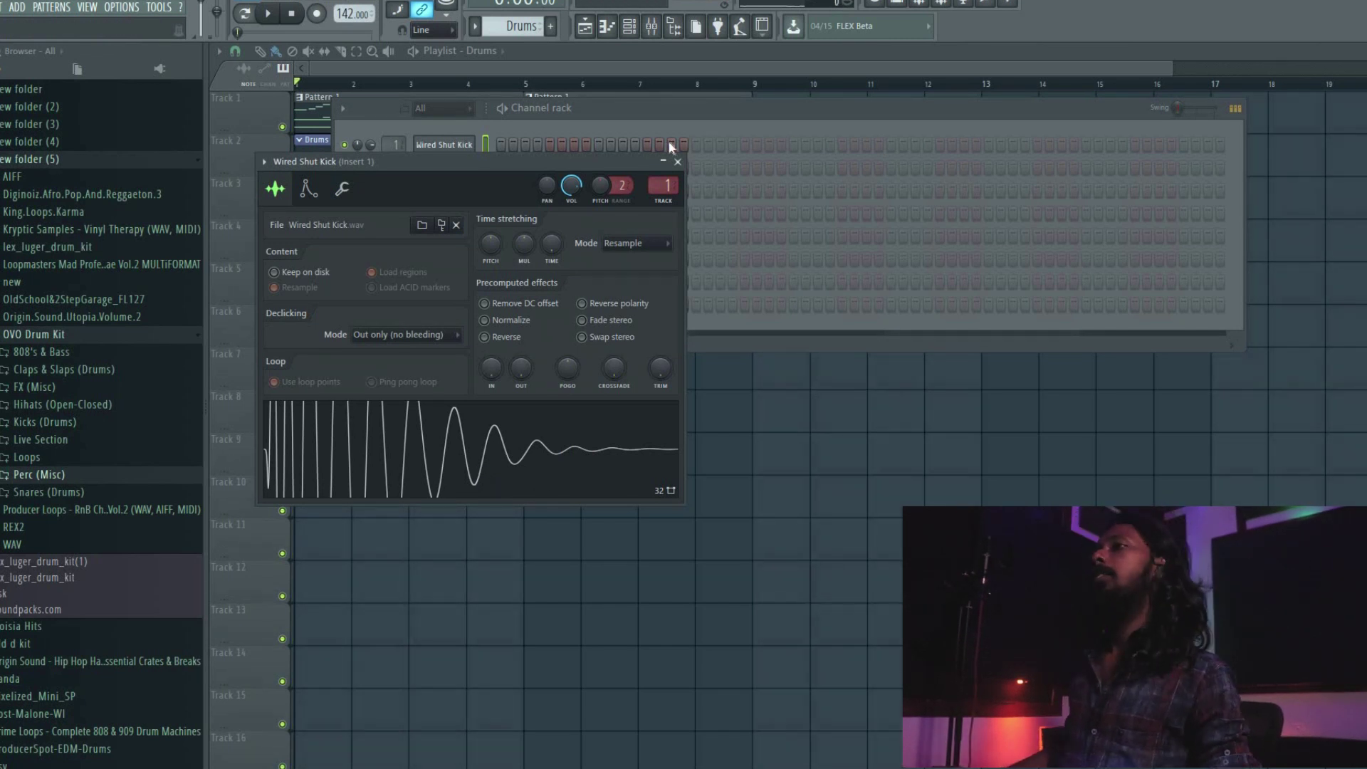
pyautogui.click(678, 162)
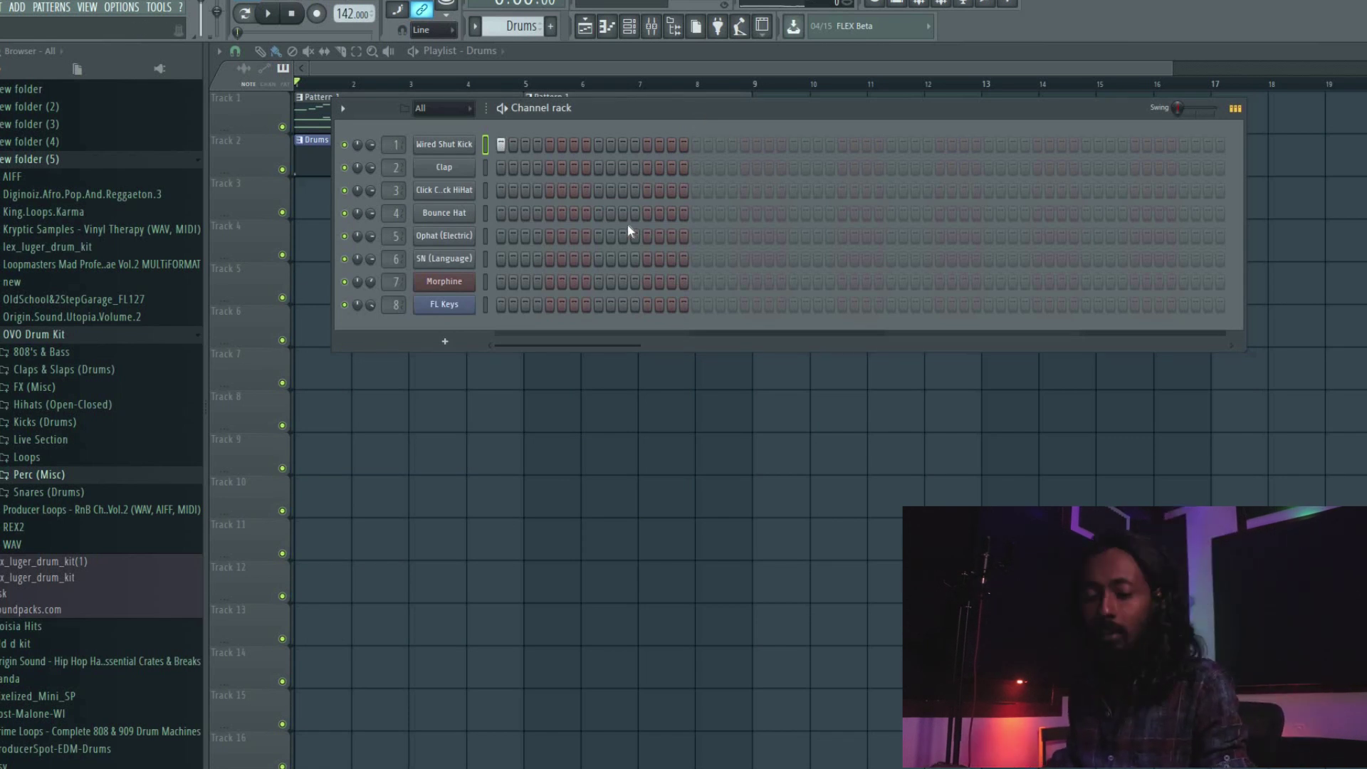
pyautogui.moveTo(634, 110); pyautogui.dragTo(647, 220)
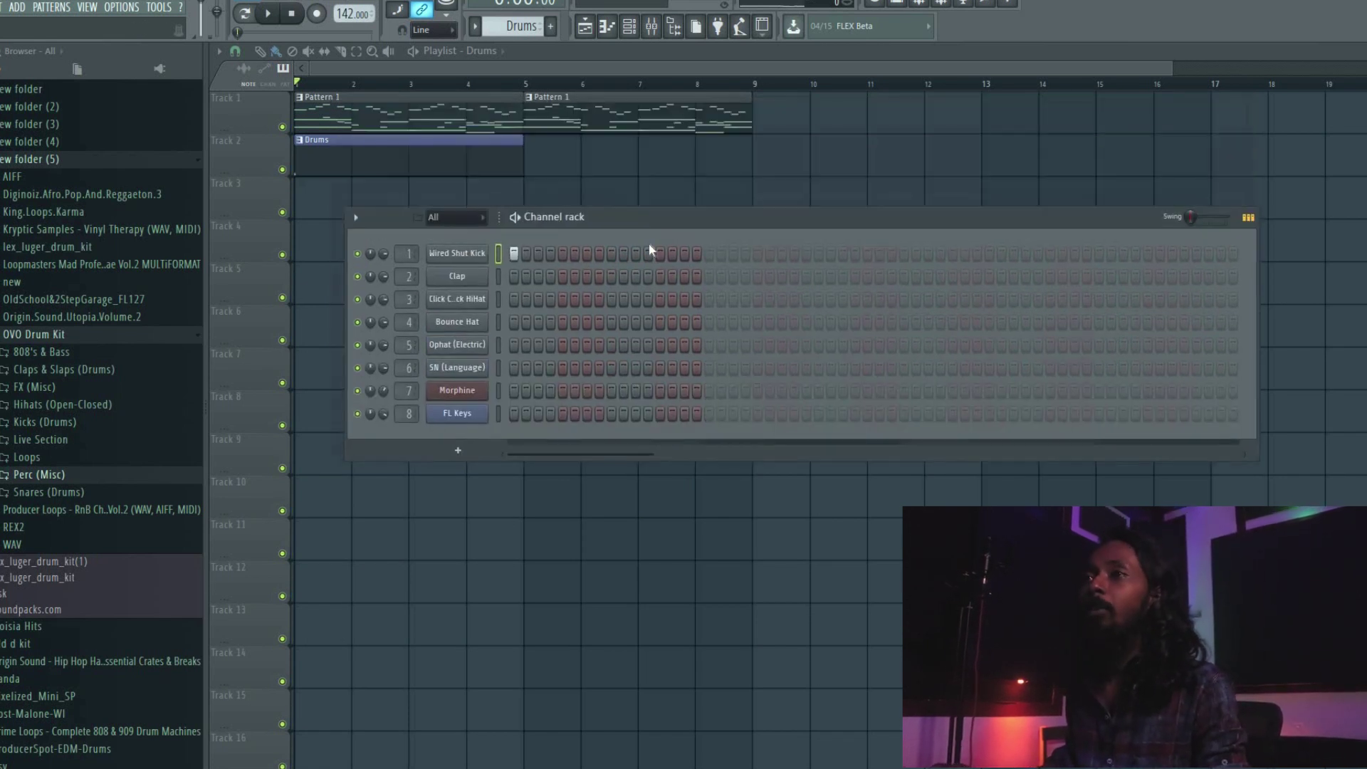
pyautogui.press('space')
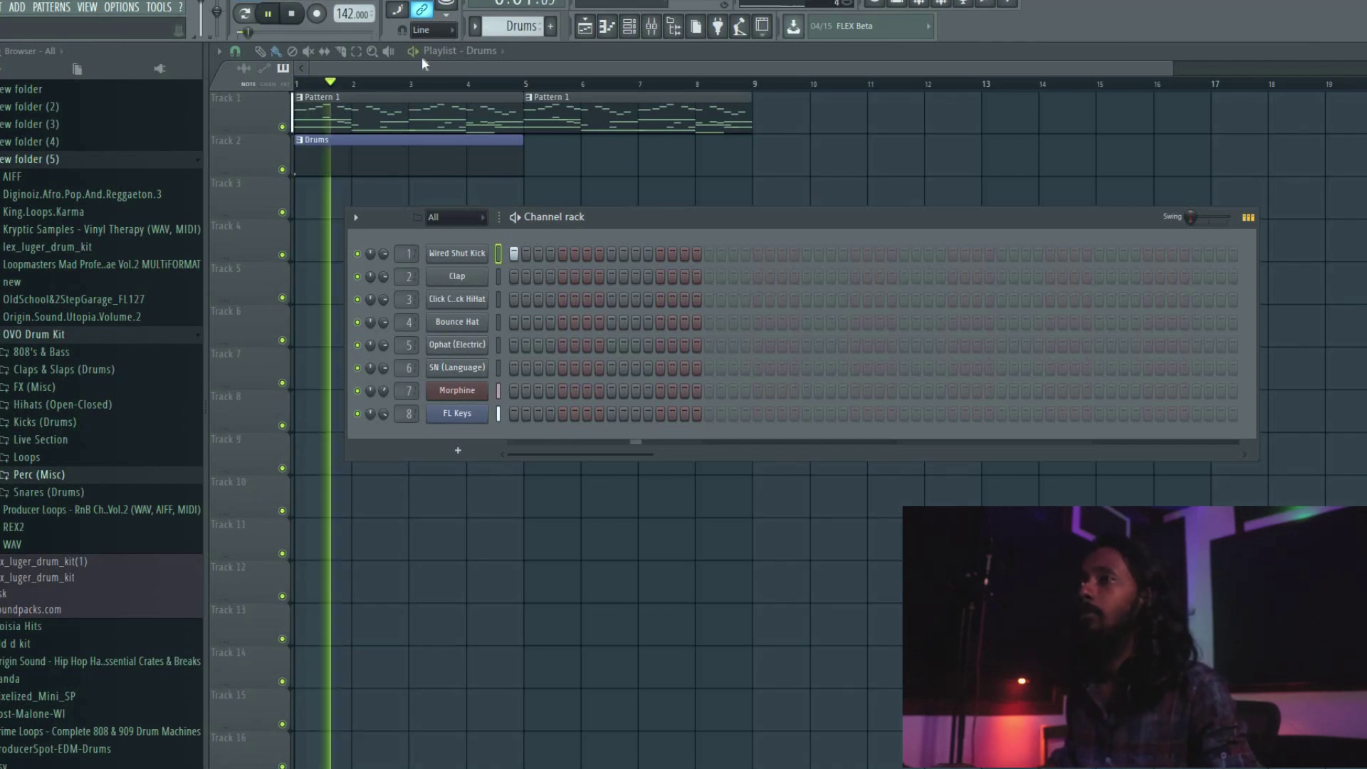
pyautogui.click(891, 254)
pyautogui.click(903, 254)
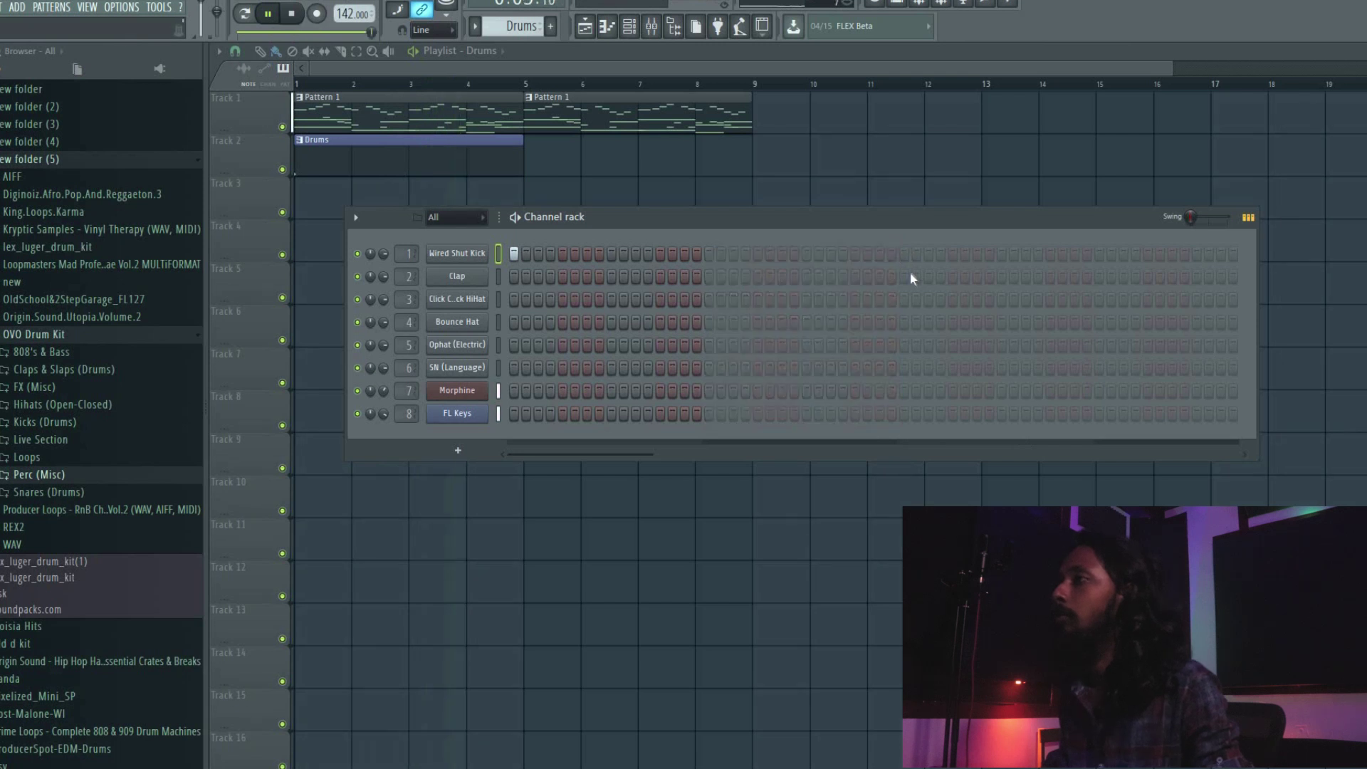
# - Repeat the Drums clip at bar 5 on Track 2 and add Wired Shut Kick hits on steps 21 and 53
pyautogui.click(463, 153)
pyautogui.click(536, 156)
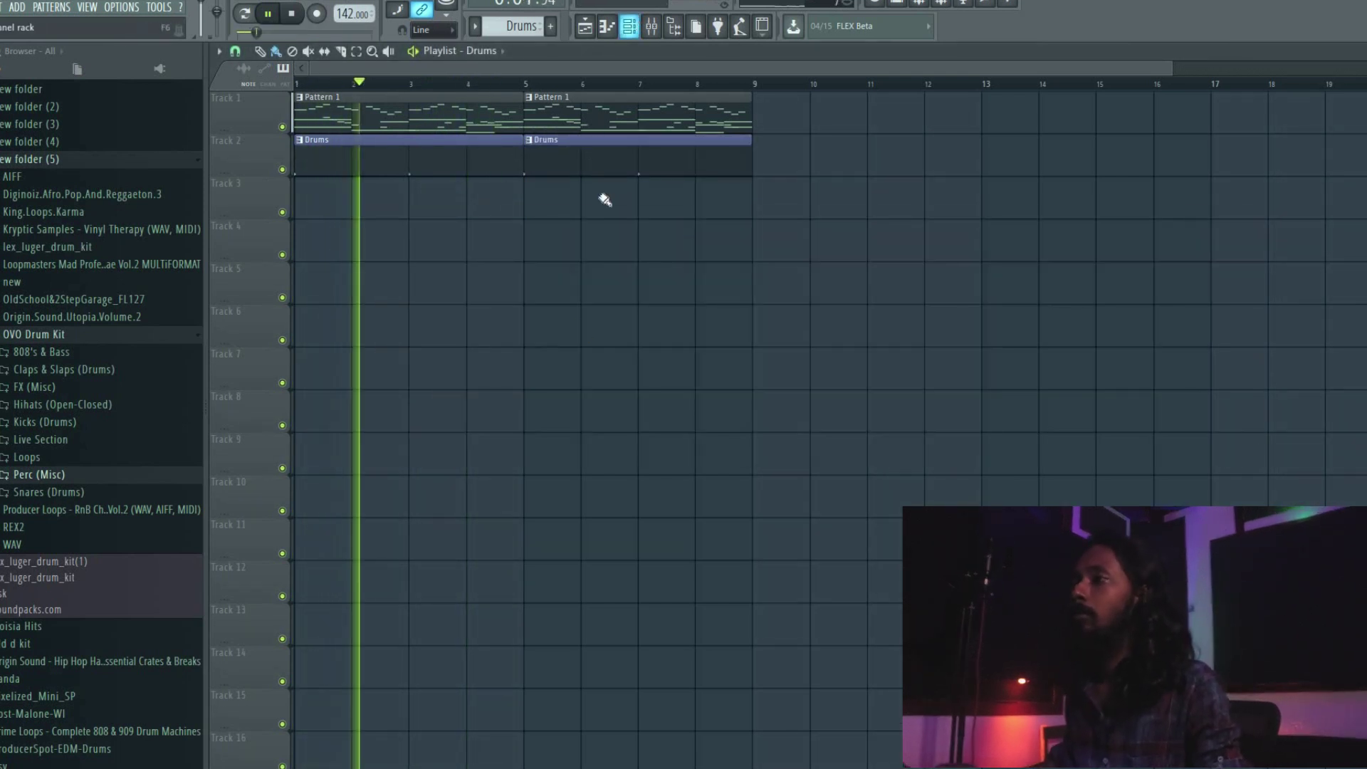
pyautogui.press('F6')
pyautogui.click(757, 255)
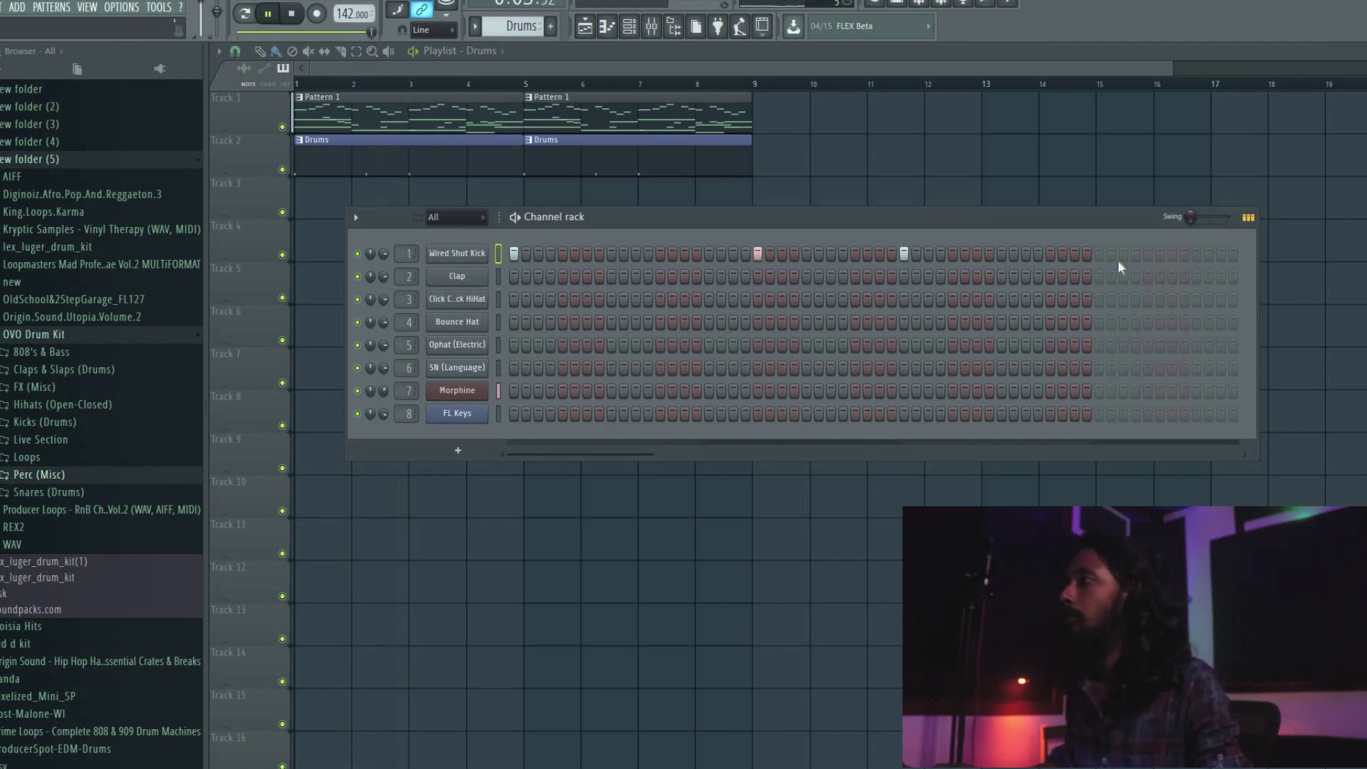
pyautogui.click(1146, 254)
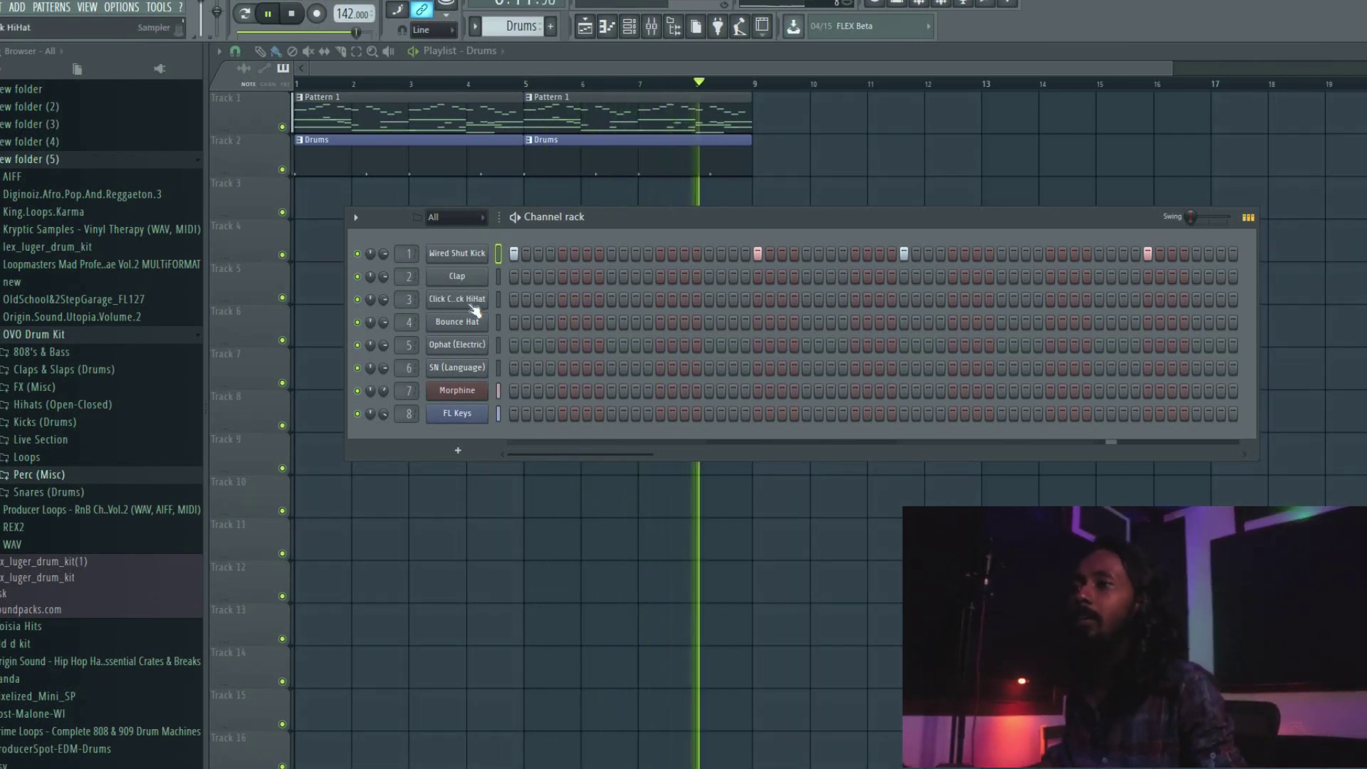
# - Program SN (Language) snare hits on steps 9, 25, 41 and 57 of the Drums pattern
pyautogui.click(611, 367)
pyautogui.click(806, 367)
pyautogui.click(1001, 368)
pyautogui.click(1196, 368)
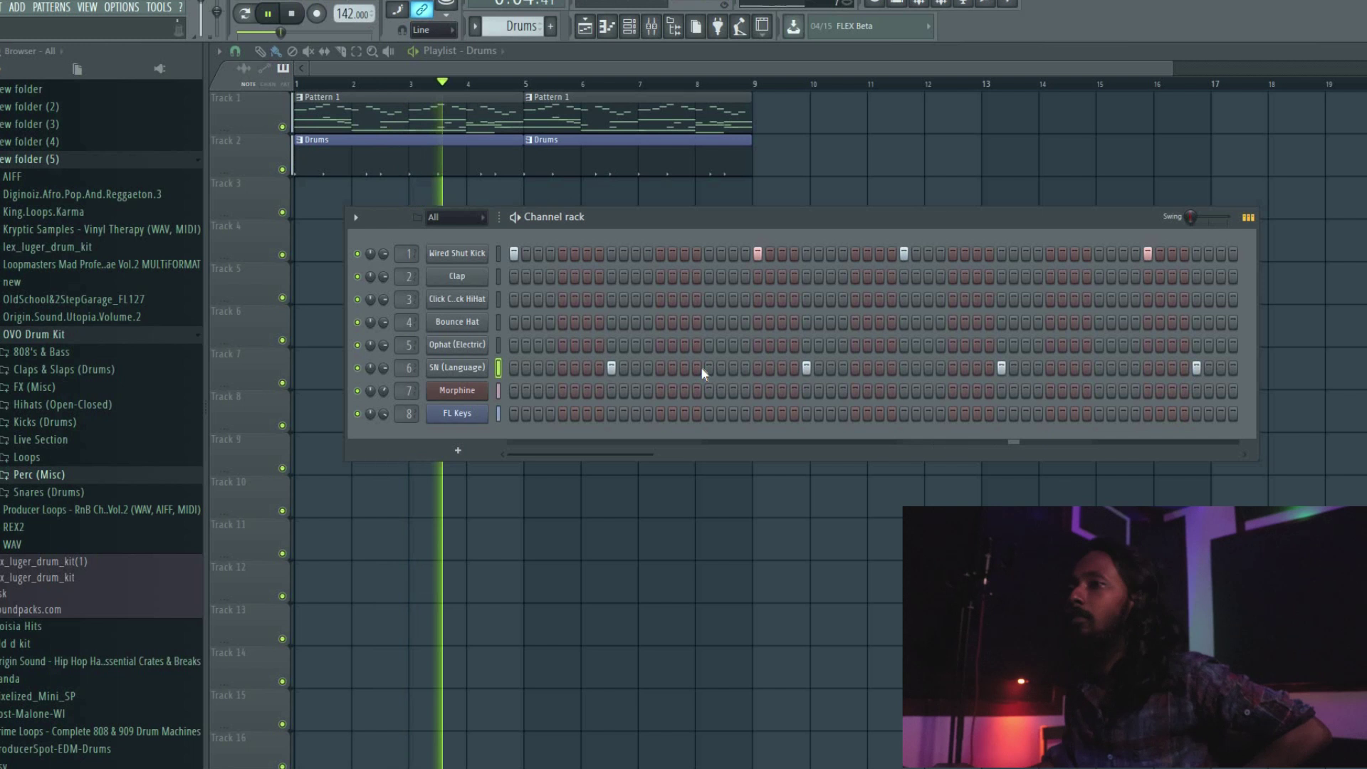
# - In the SN (Language) piano roll, draw three short F#5 notes before the first snare hit with rising velocities
pyautogui.rightClick(487, 375)
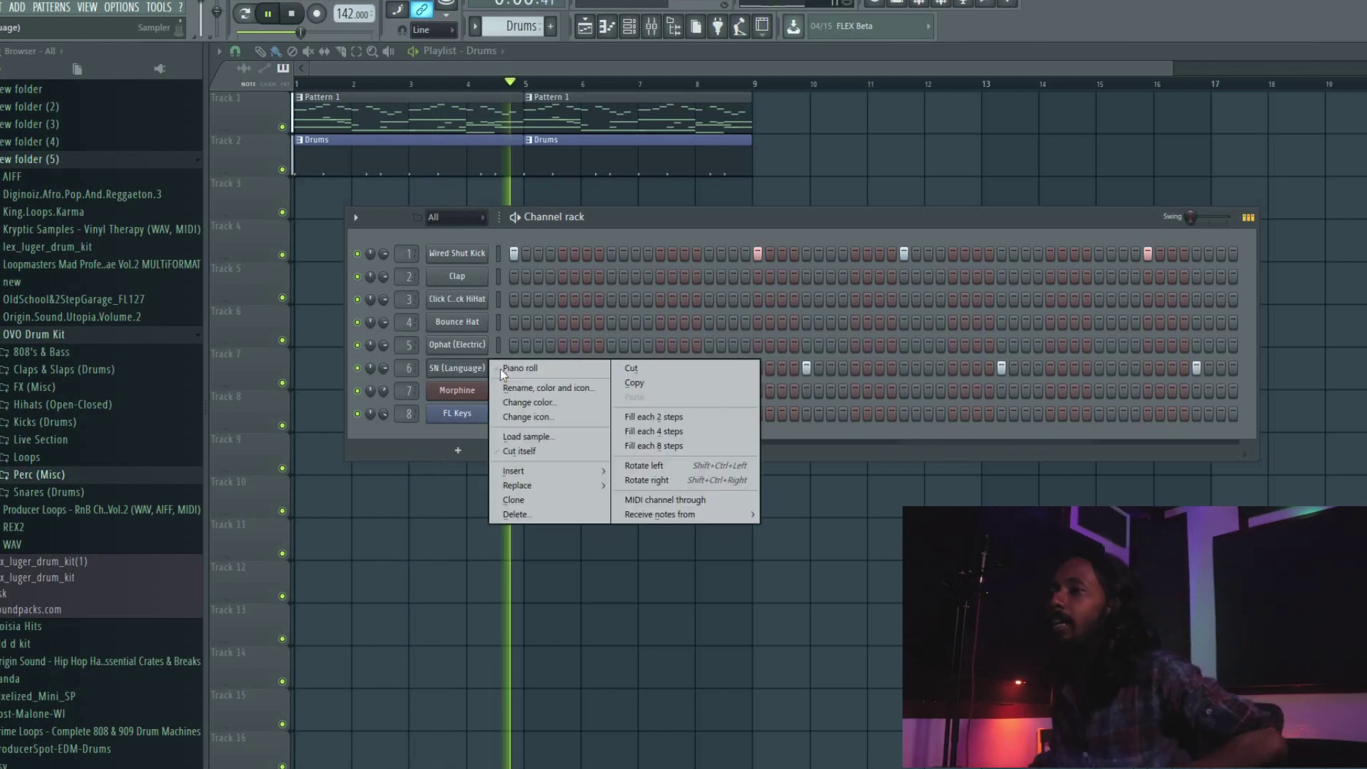
pyautogui.click(502, 368)
pyautogui.scroll(-10, 527, 551)
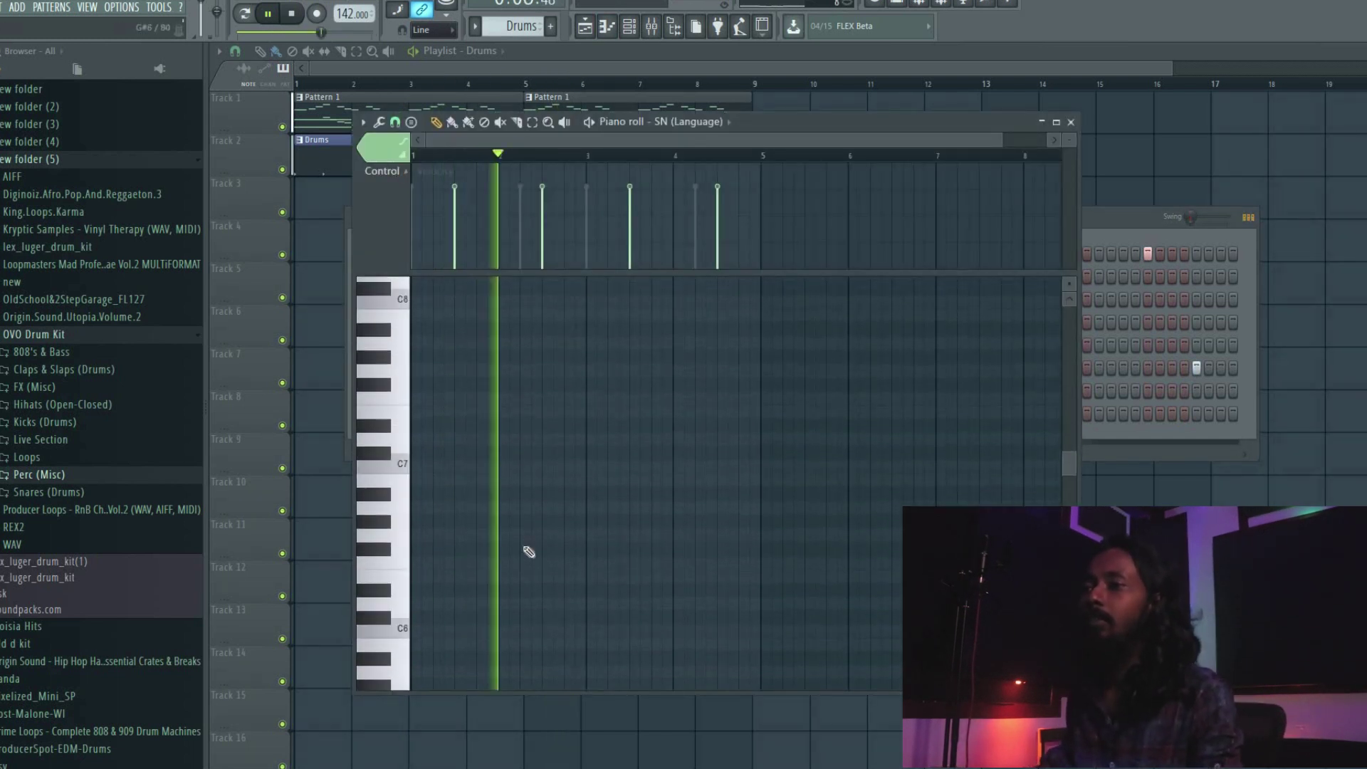
pyautogui.scroll(3, 432, 161)
pyautogui.scroll(4, 436, 161)
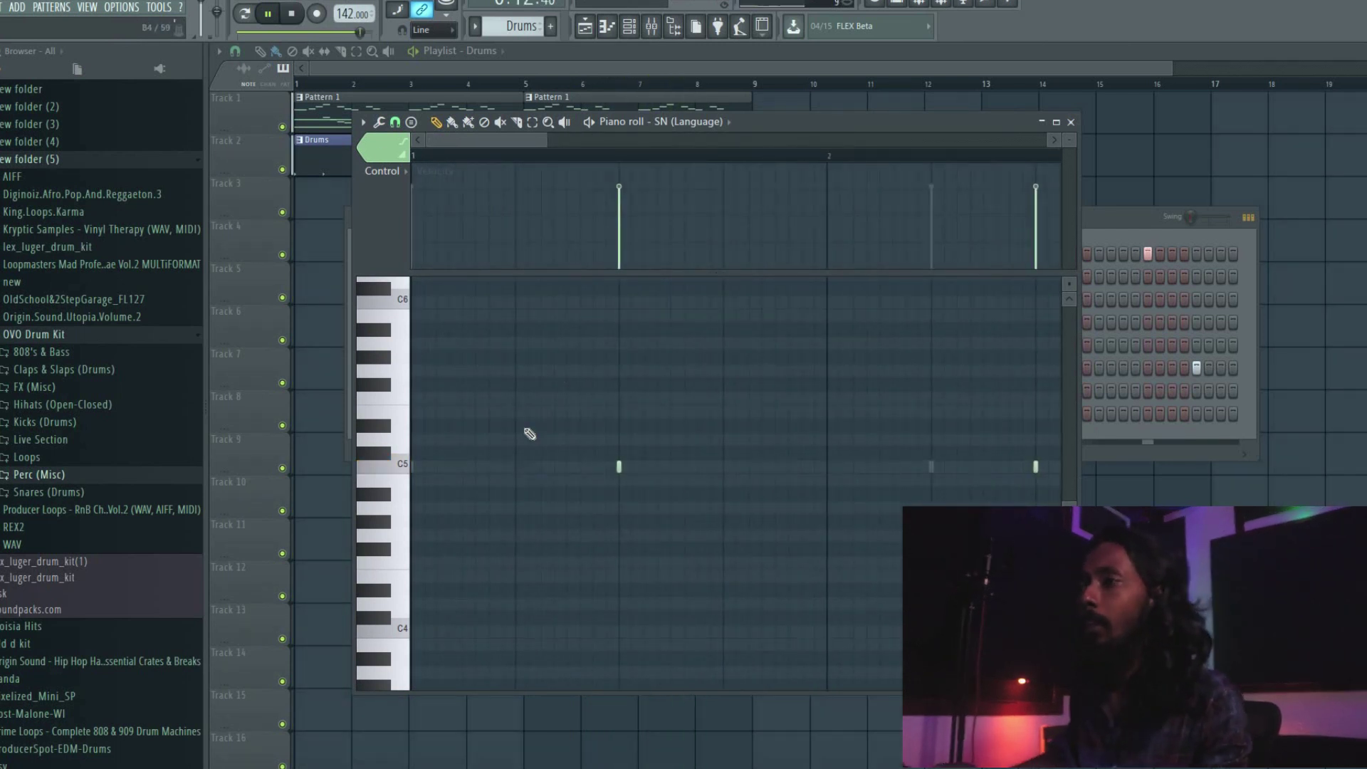
pyautogui.click(573, 385)
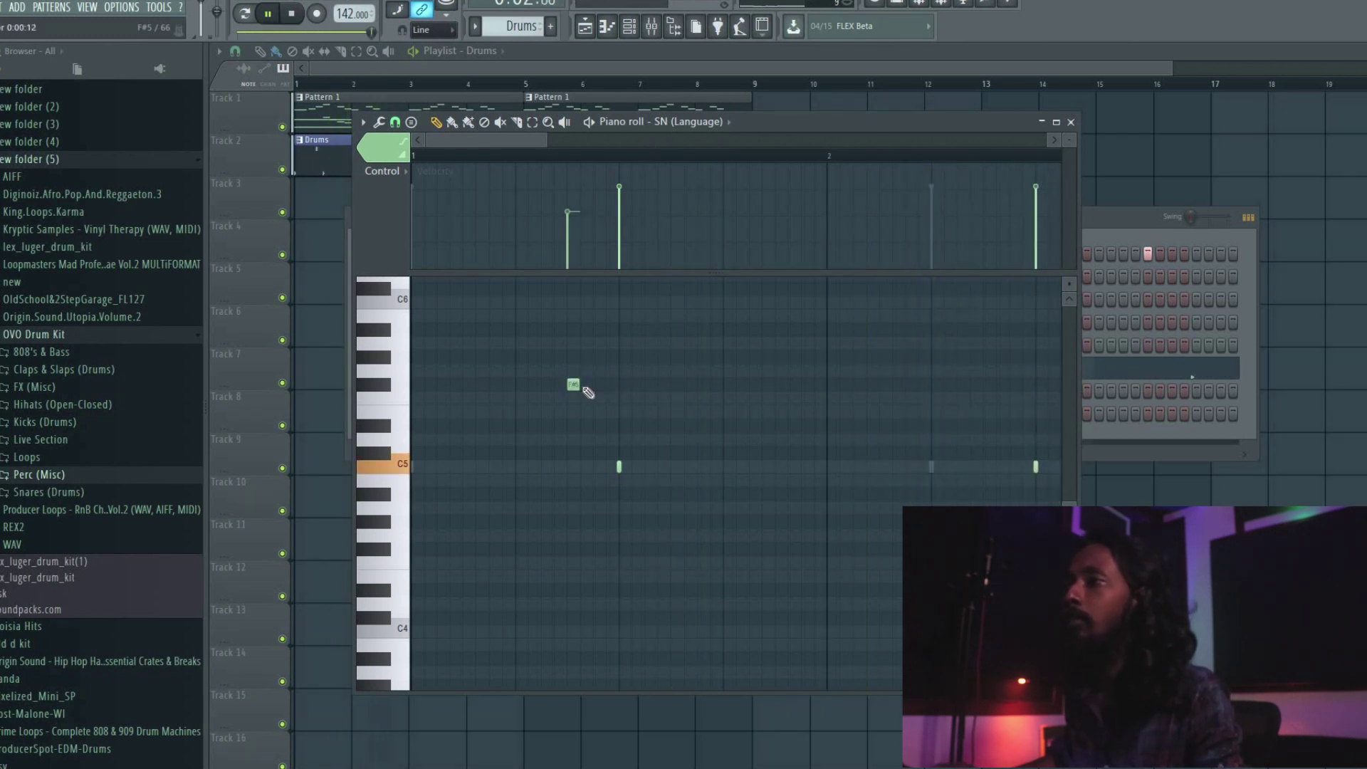
pyautogui.click(600, 385)
pyautogui.moveTo(572, 229); pyautogui.dragTo(595, 217)
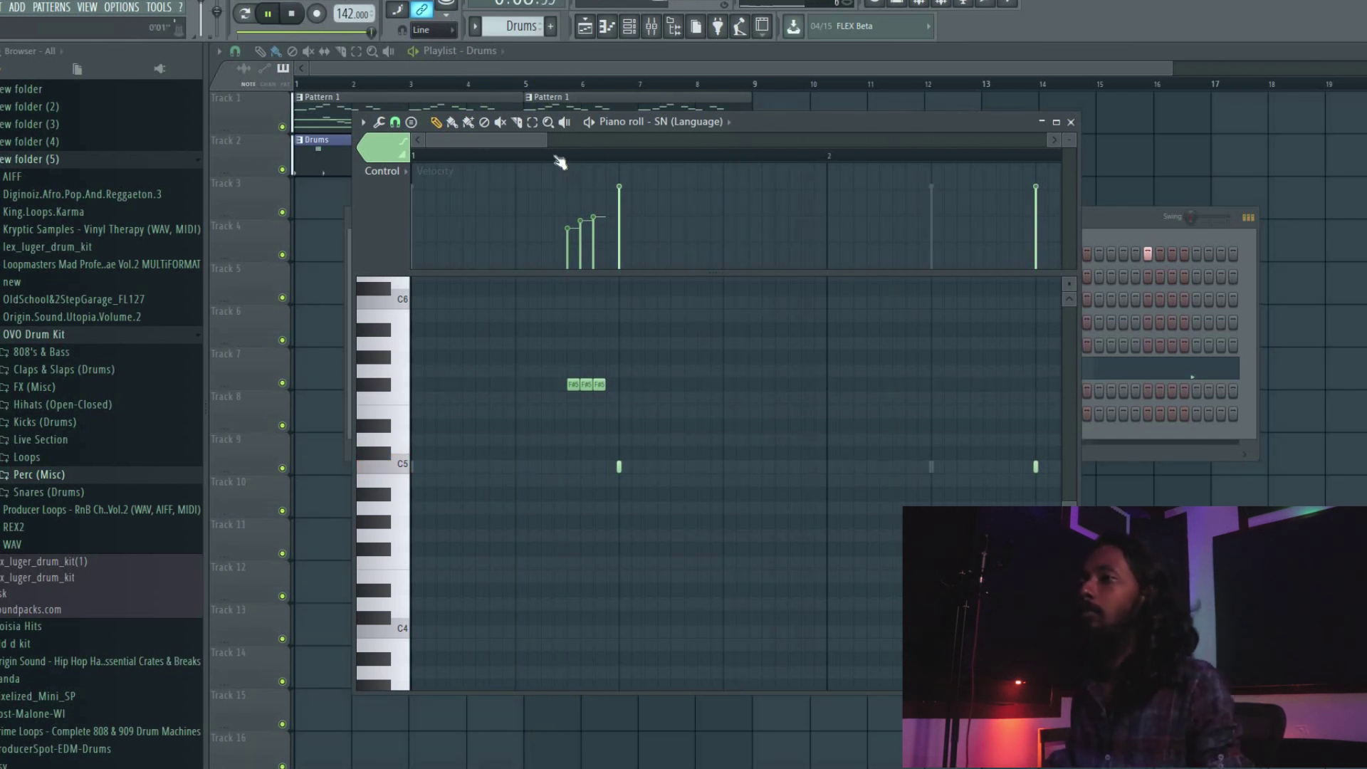
# - Draw two short adjacent G#5 snare notes late in bar 2, the second with a slightly higher velocity
pyautogui.moveTo(546, 140); pyautogui.dragTo(603, 140)
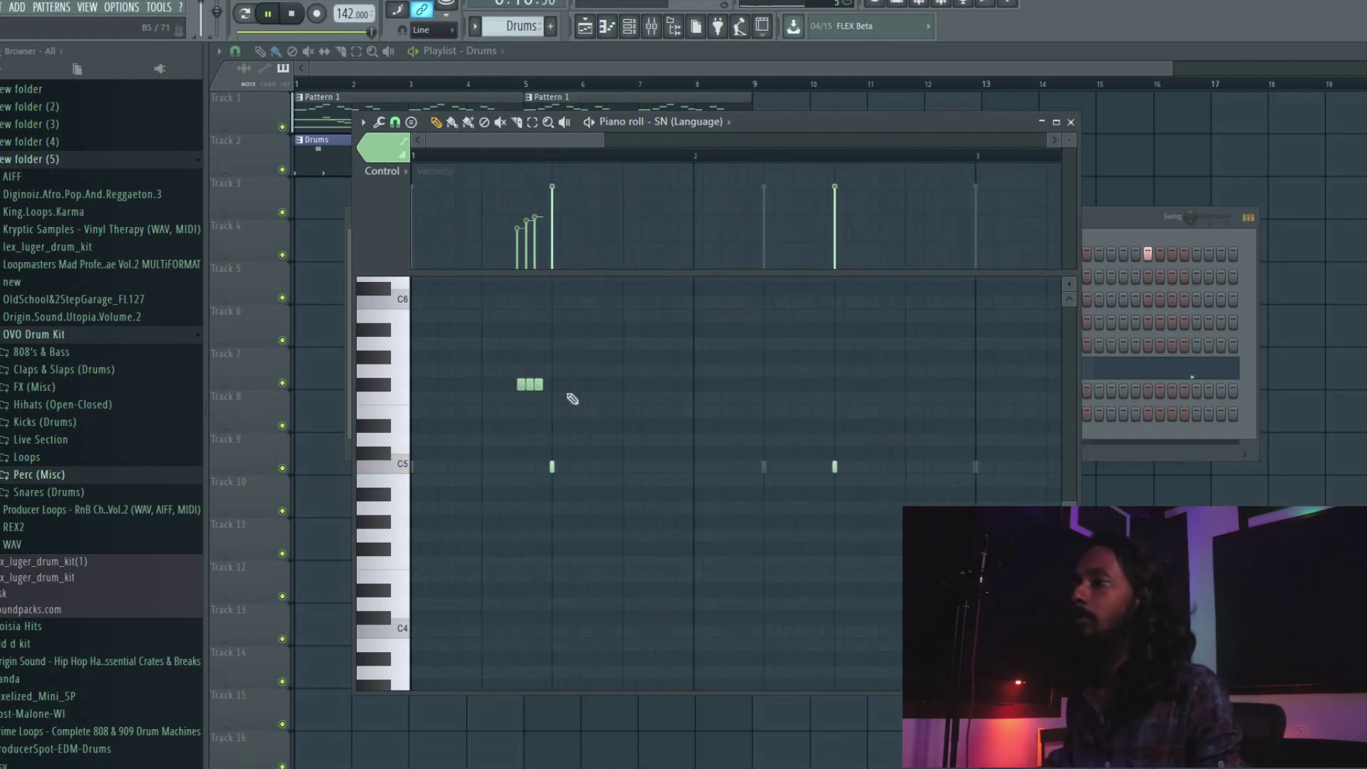
pyautogui.scroll(-3, 491, 158)
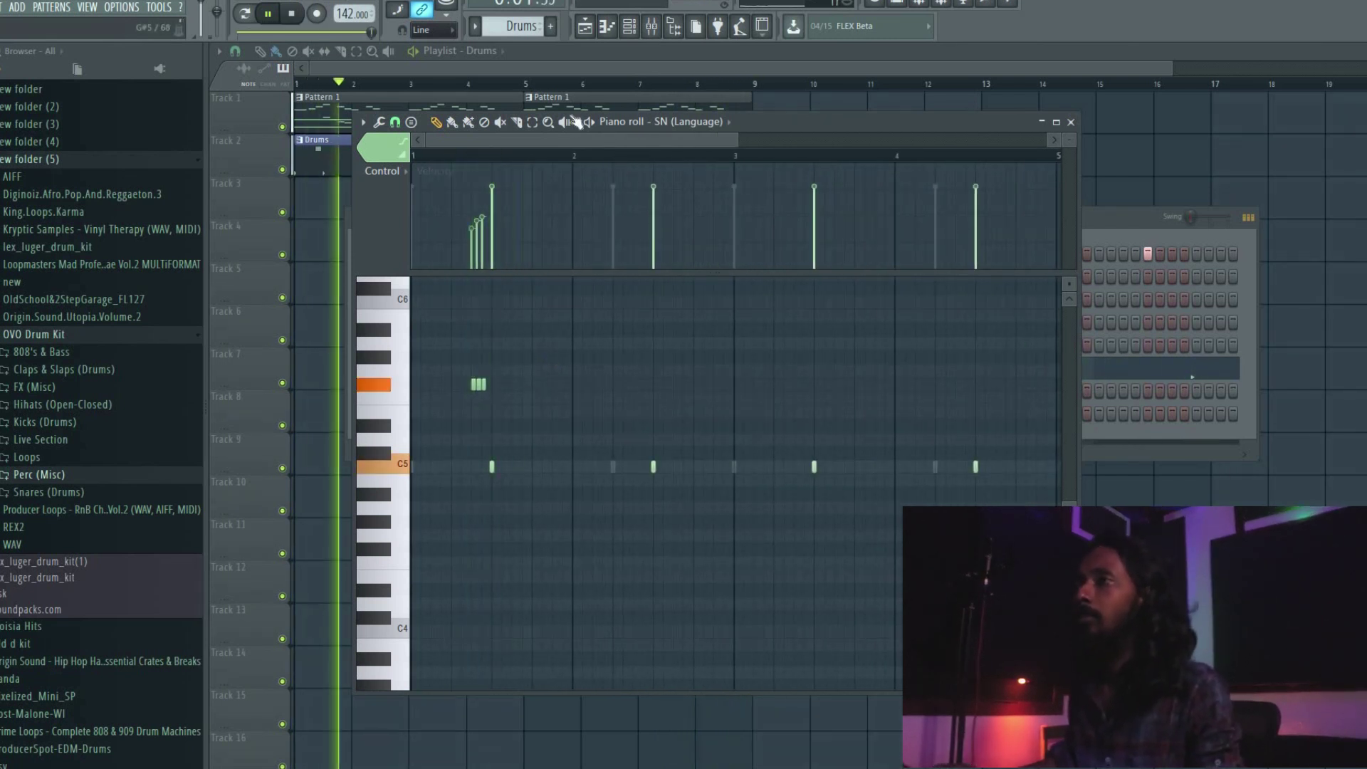
pyautogui.scroll(3, 578, 157)
pyautogui.scroll(1, 852, 341)
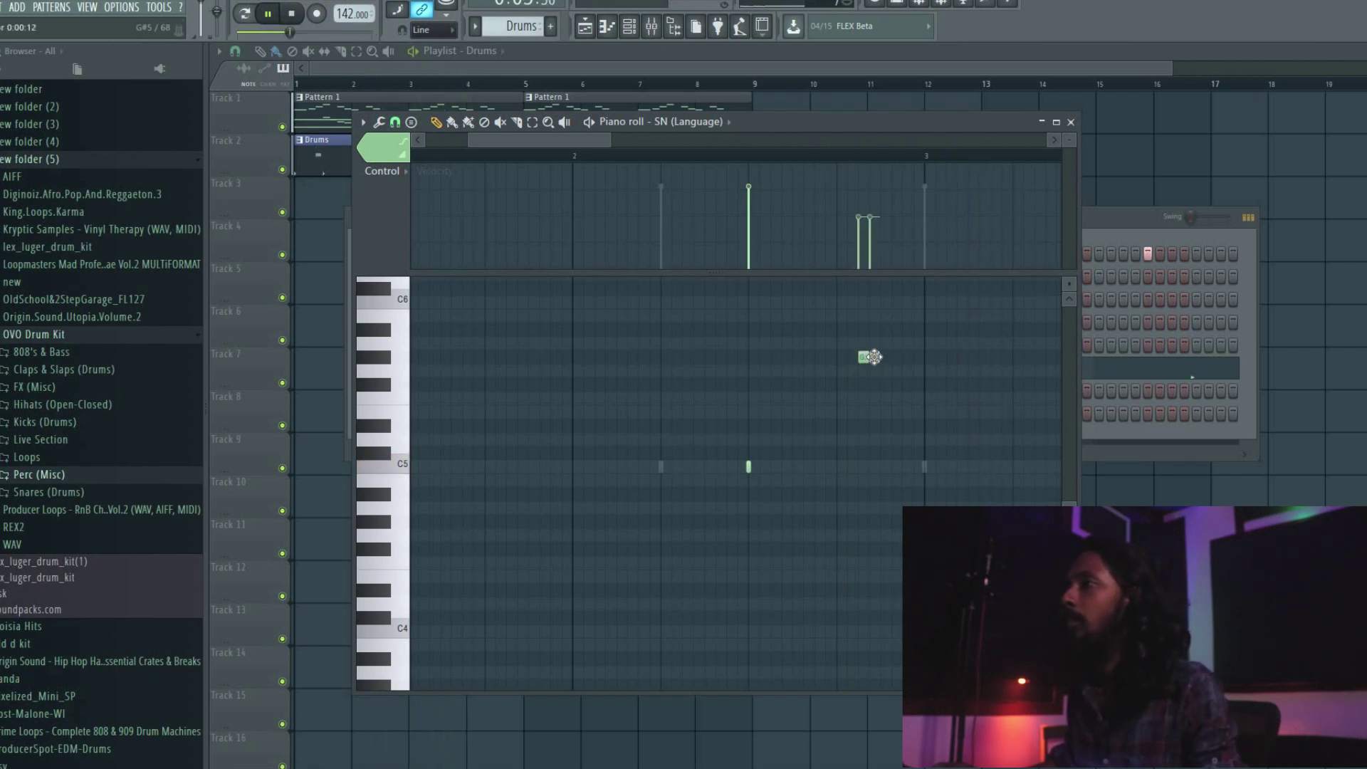
pyautogui.scroll(-3, 776, 160)
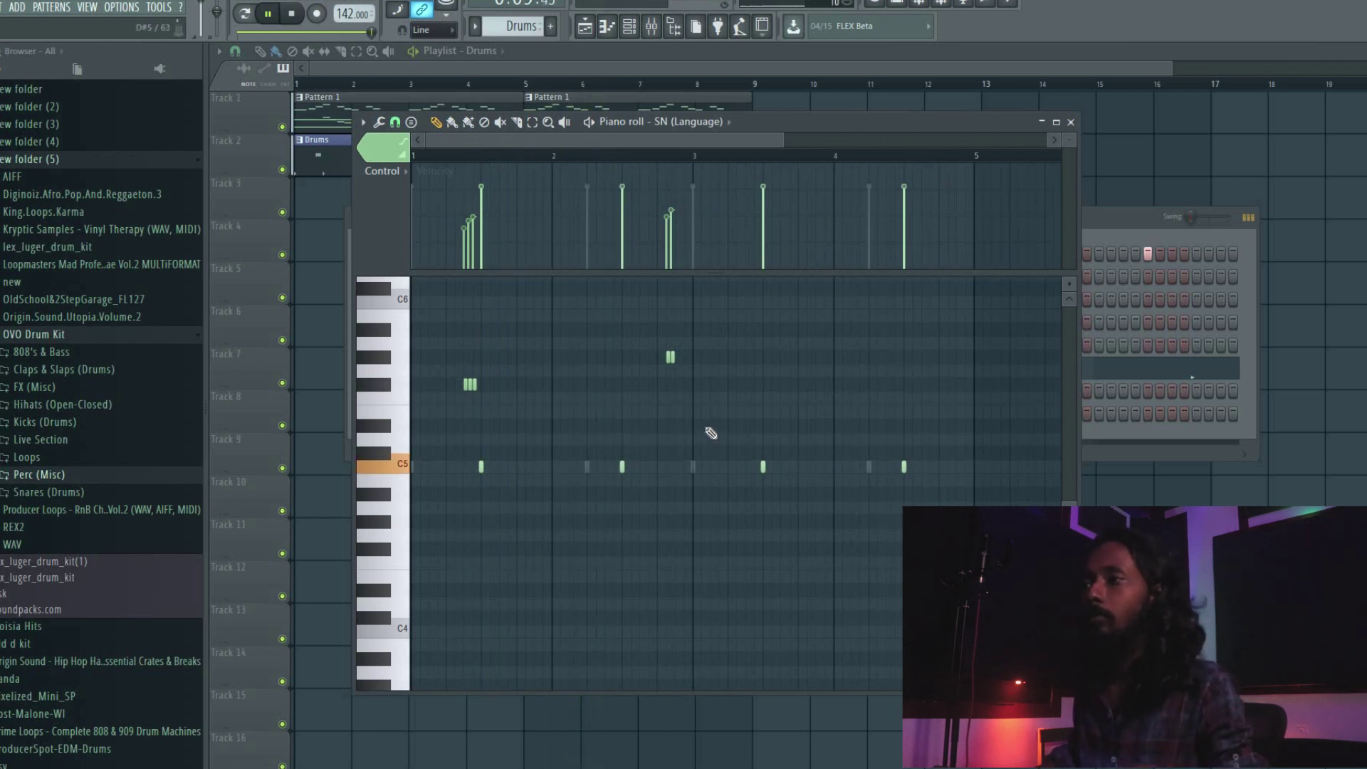
# - Space the bar 2 snare fill out as G#5 followed by F#5, and add two G#4 notes with rising velocity late in bar 4
pyautogui.rightClick(669, 358)
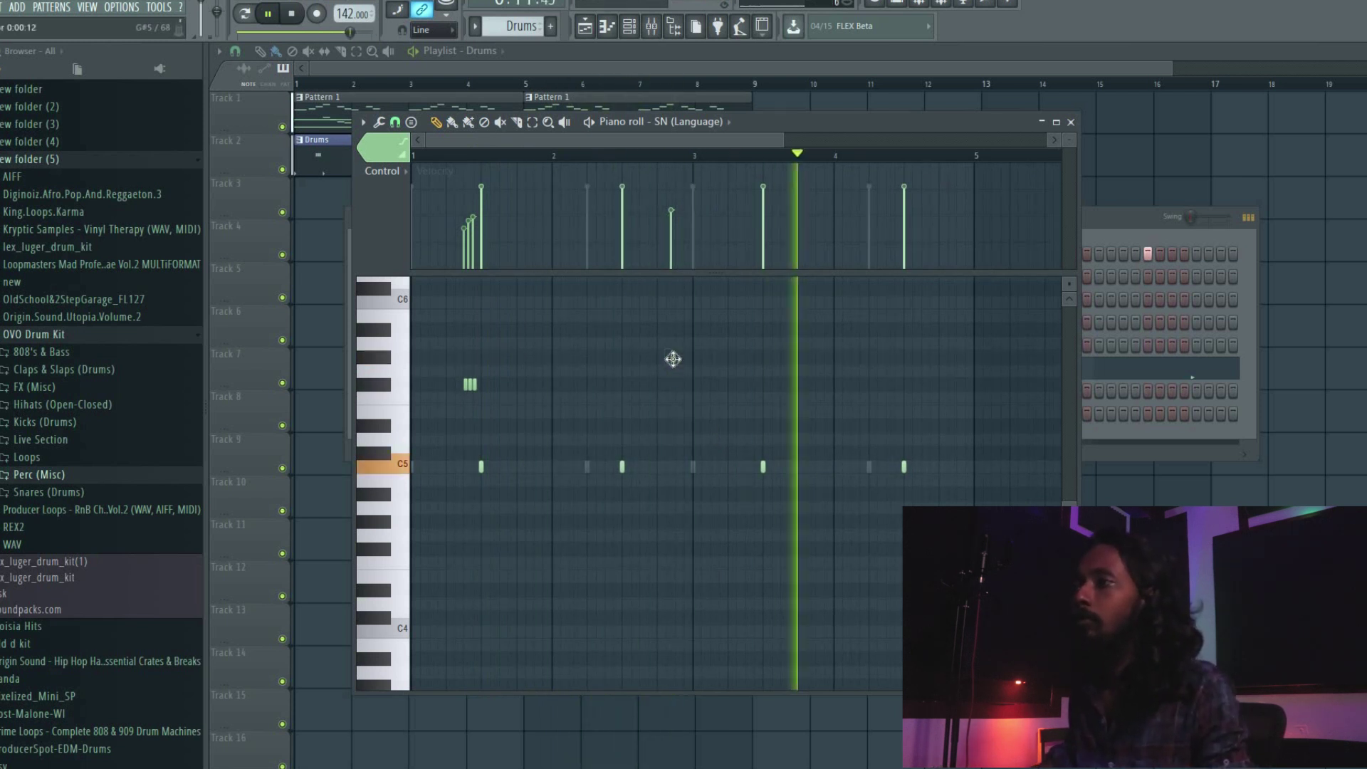
pyautogui.moveTo(672, 358); pyautogui.dragTo(678, 358)
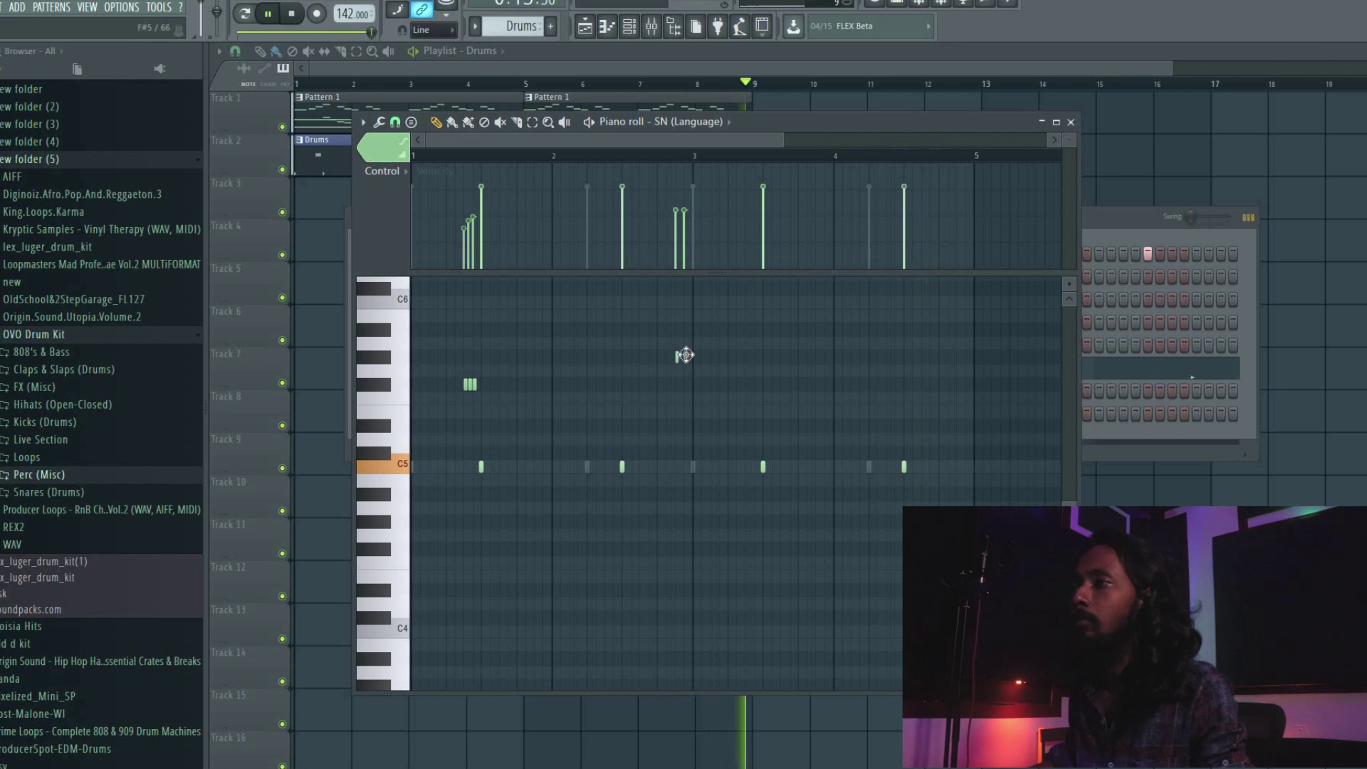
pyautogui.click(685, 385)
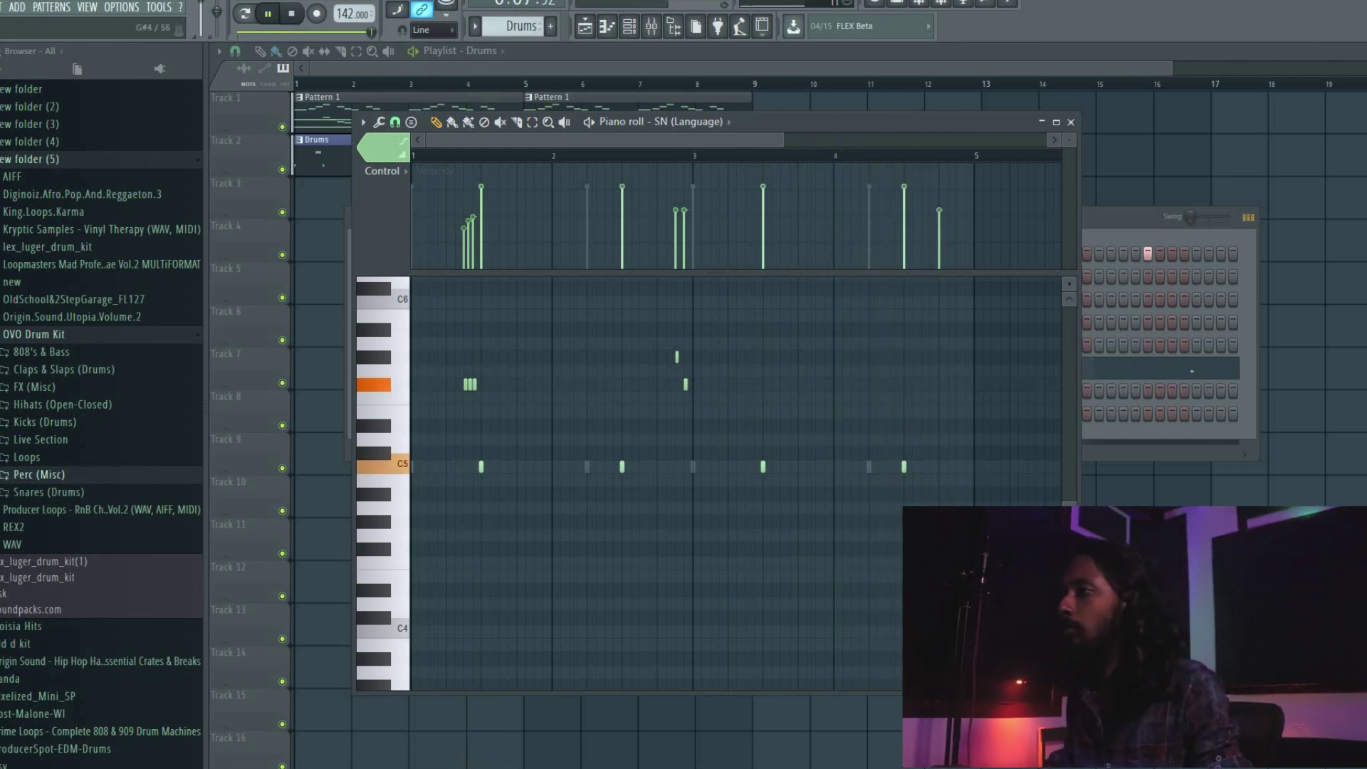
pyautogui.moveTo(943, 228); pyautogui.dragTo(957, 219)
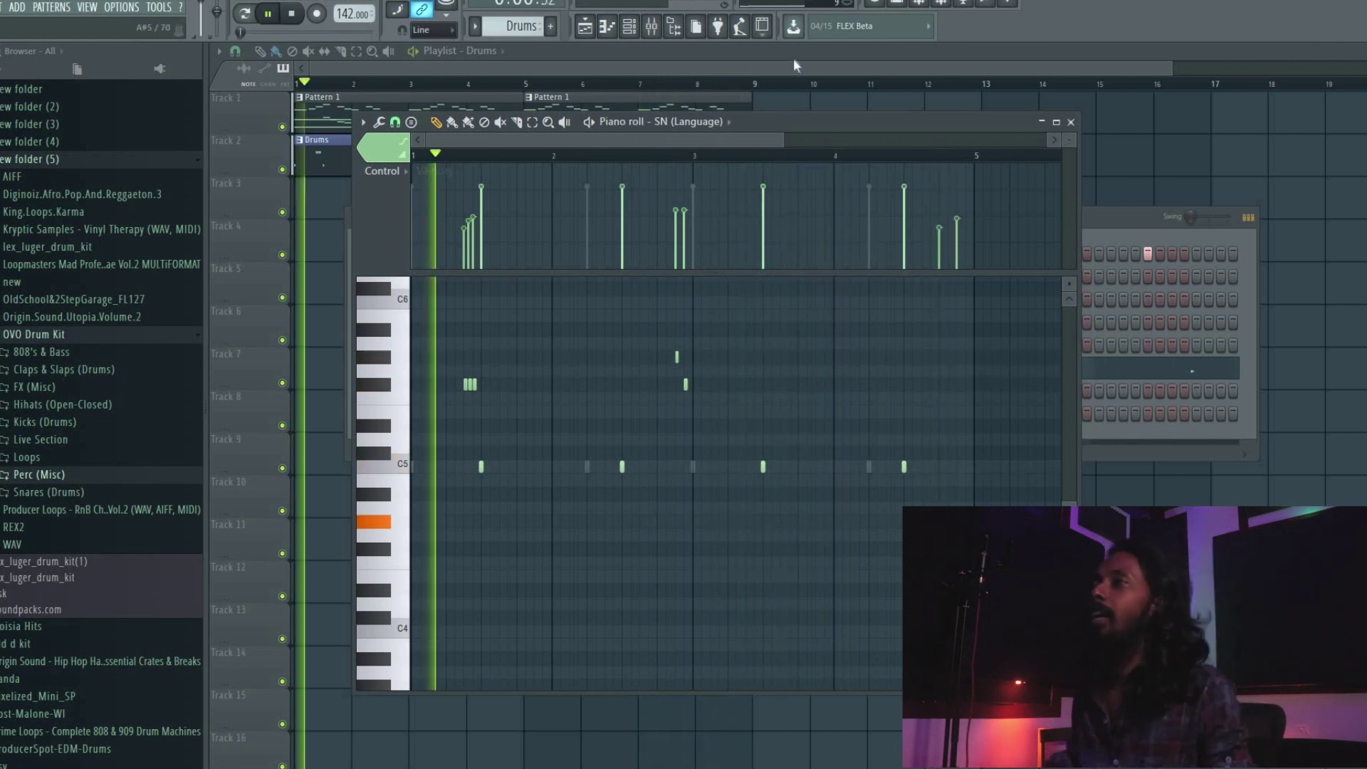
# - Move both Drums clips from Track 2 to Track 3 in the playlist and stop playback
pyautogui.click(693, 67)
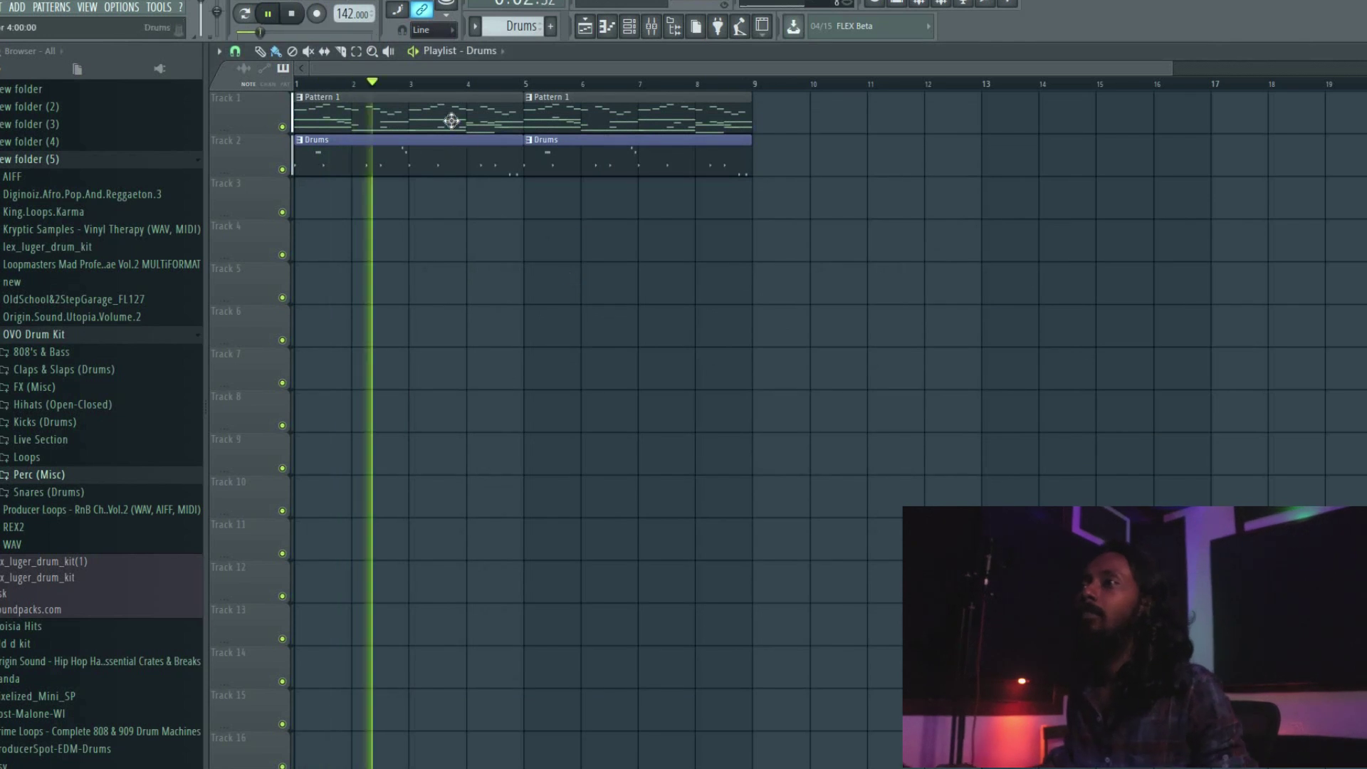
pyautogui.moveTo(764, 304); pyautogui.dragTo(378, 149)
pyautogui.moveTo(375, 165); pyautogui.dragTo(369, 217)
pyautogui.keyDown('ctrl'); pyautogui.click(420, 151); pyautogui.keyUp('ctrl')
pyautogui.press('space')
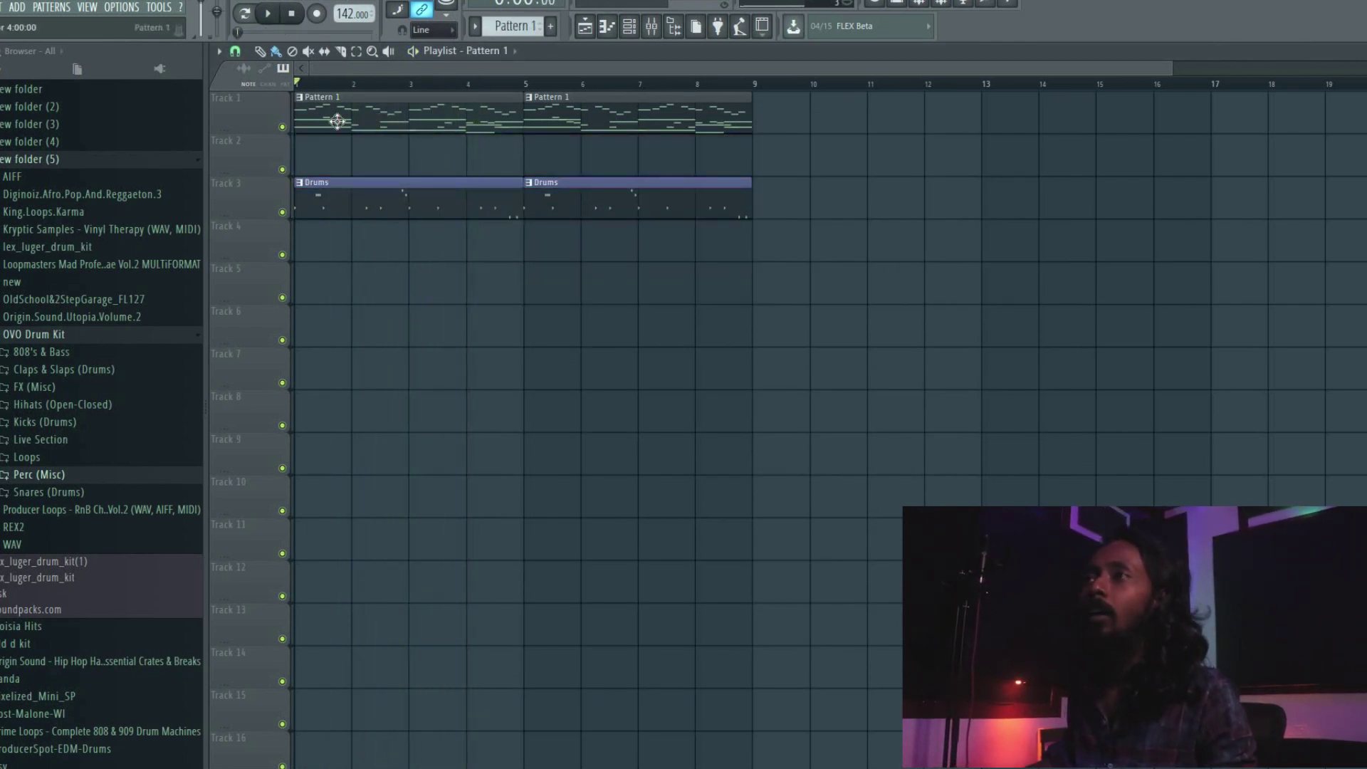
# - Look at the Morphine and FL Keys instruments used in Pattern 1
pyautogui.click(475, 29)
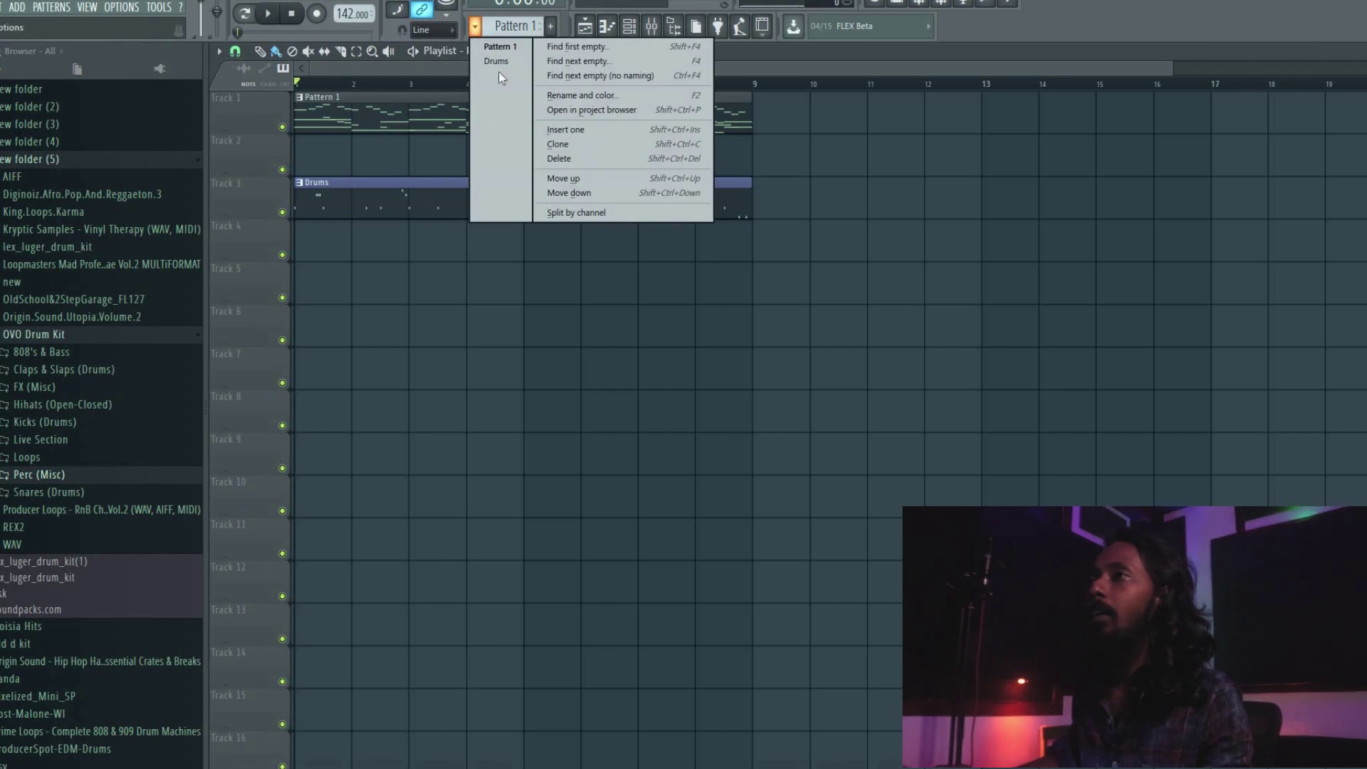
pyautogui.click(416, 93)
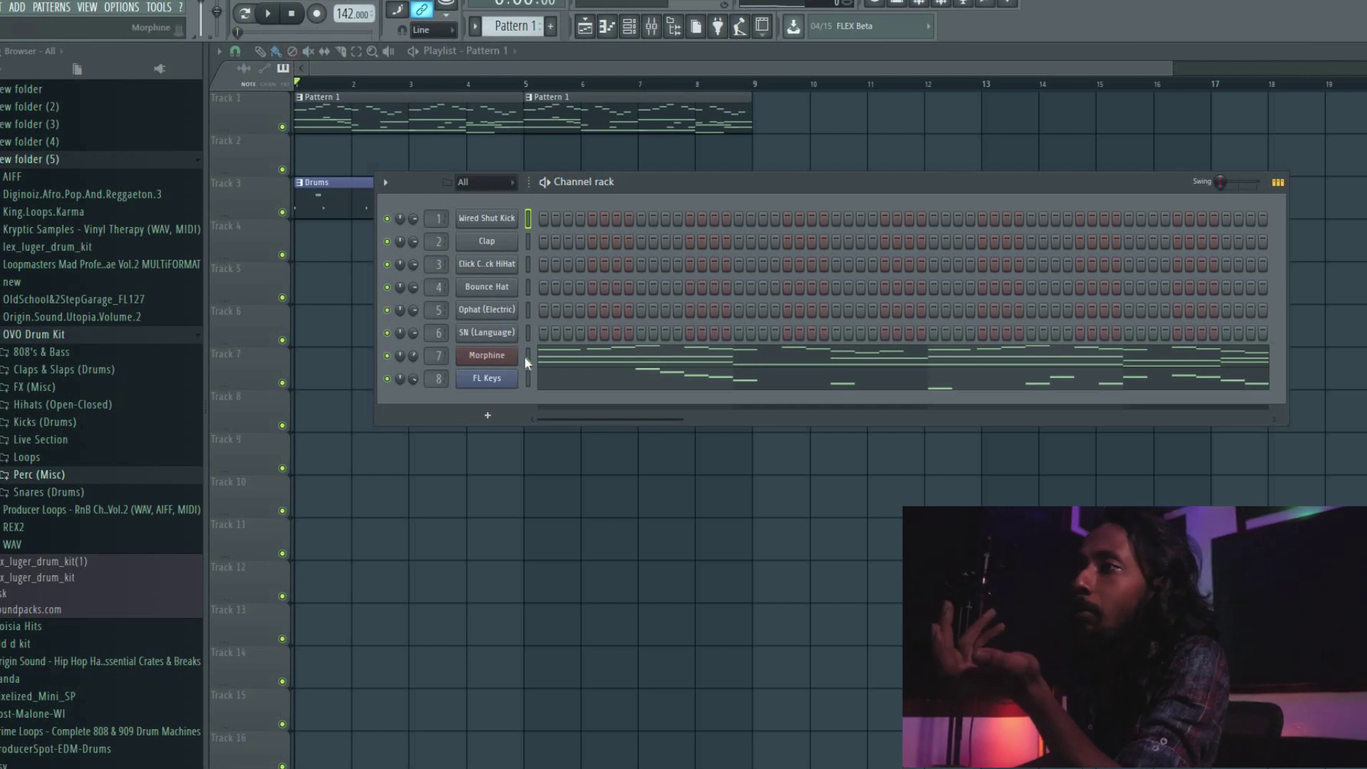
pyautogui.click(497, 359)
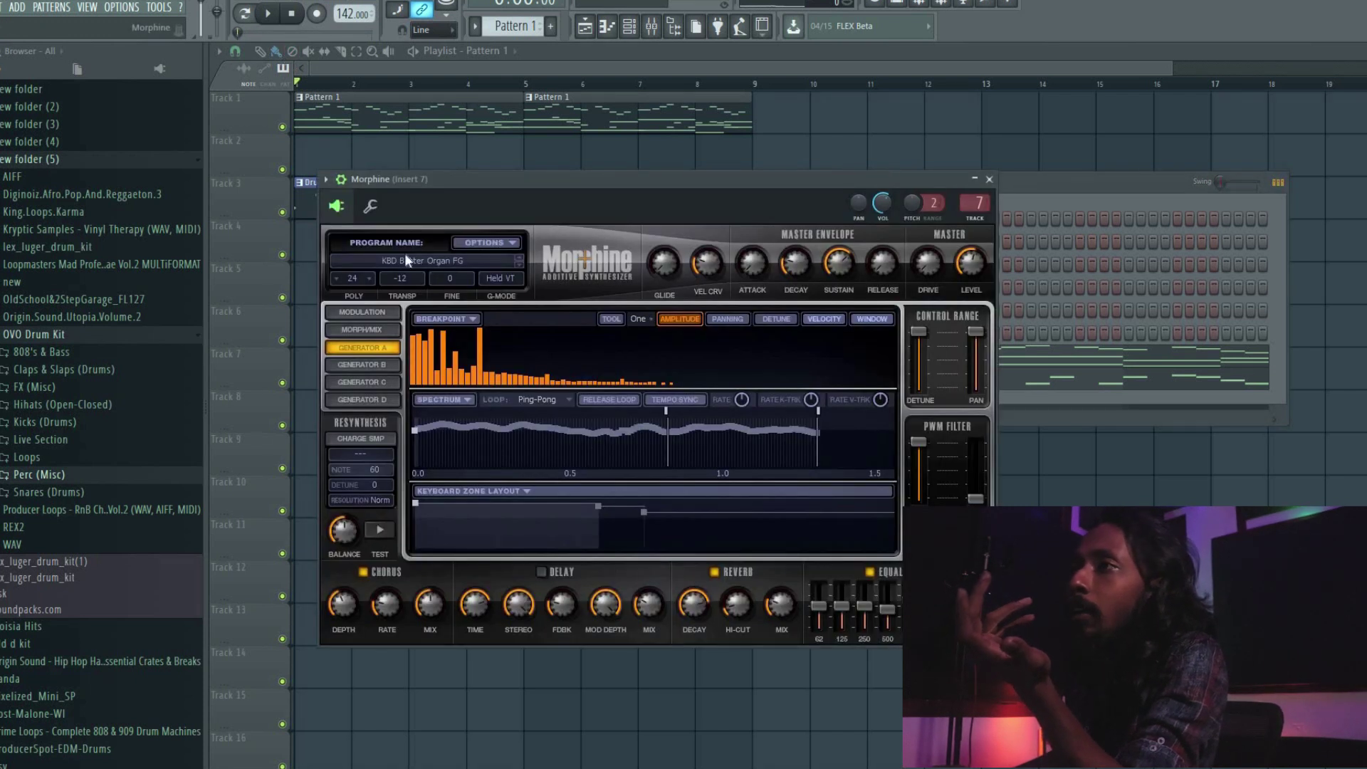
pyautogui.click(990, 180)
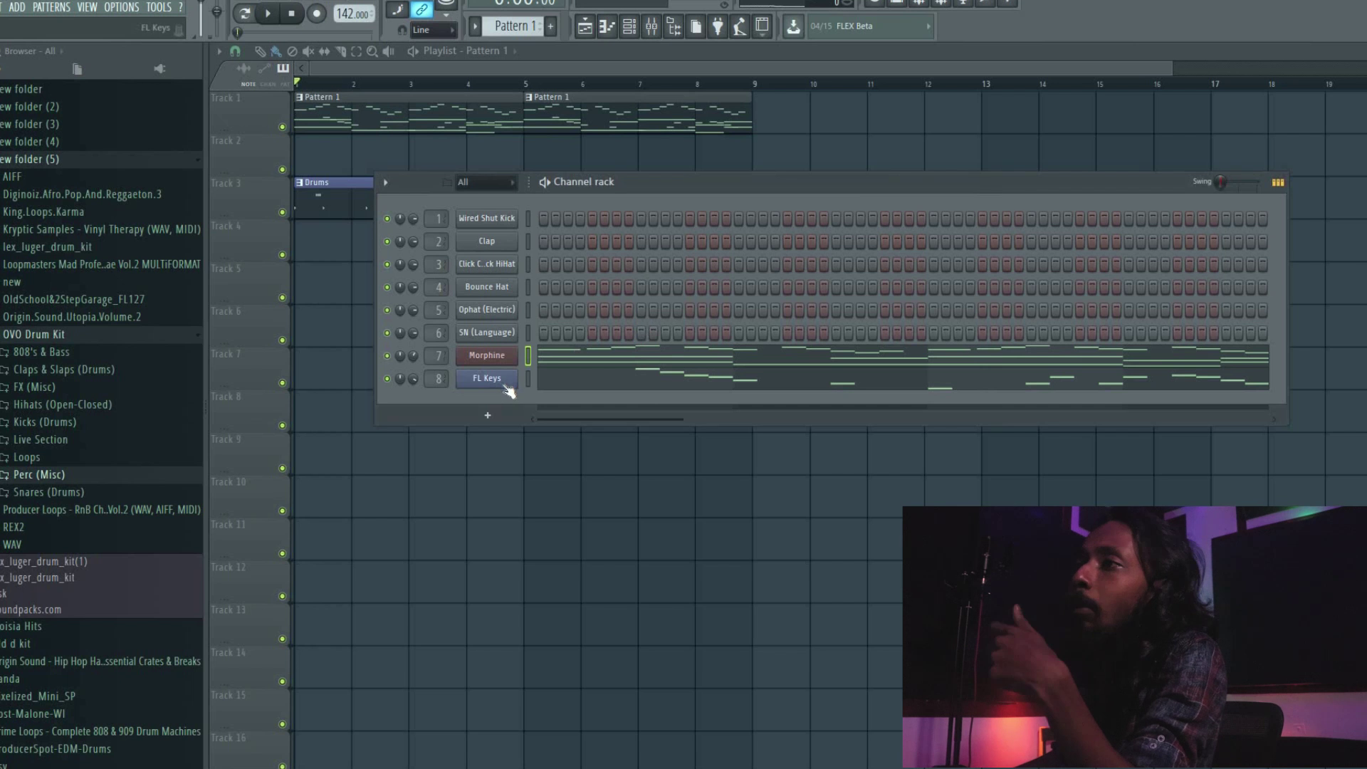
pyautogui.click(489, 378)
pyautogui.click(714, 188)
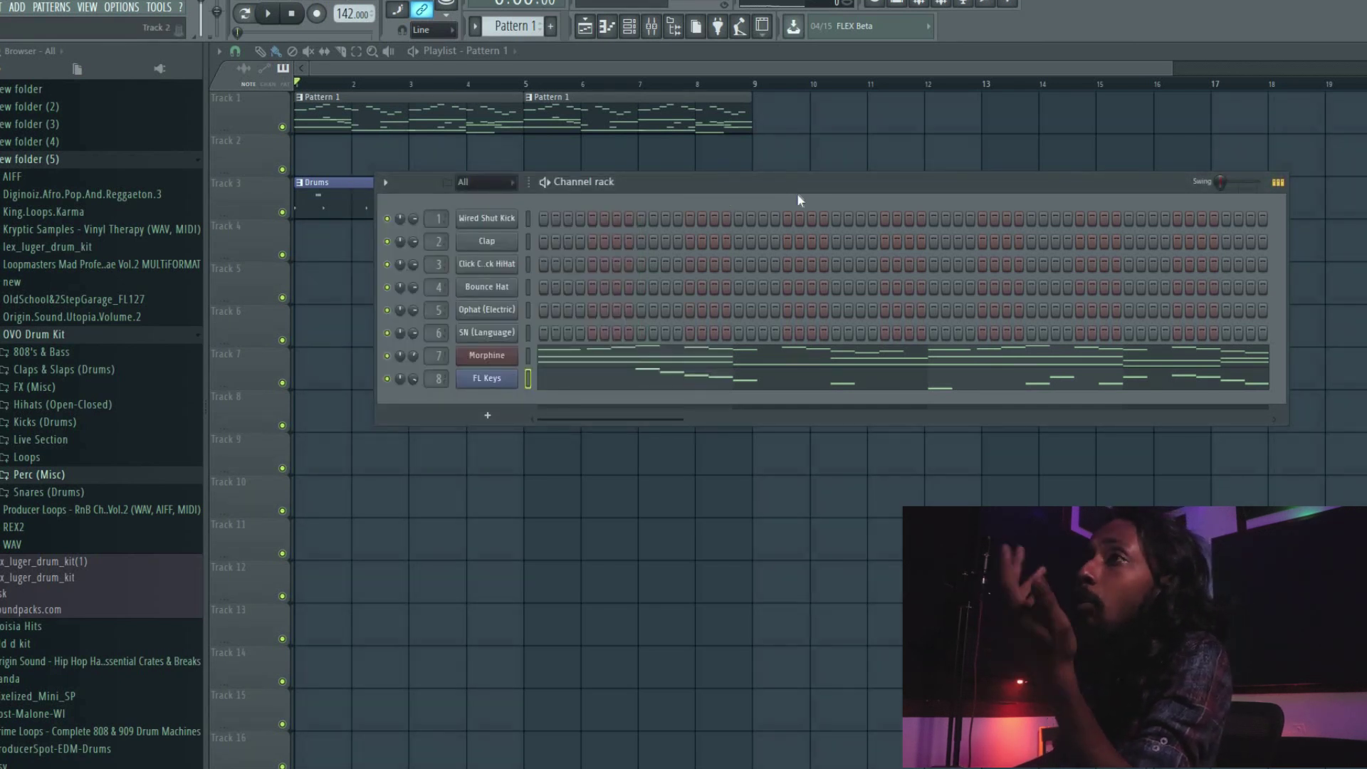
# - Split Pattern 1 by channel so that Morphine and FL Keys become separate patterns
pyautogui.click(476, 28)
pyautogui.click(476, 30)
pyautogui.click(475, 30)
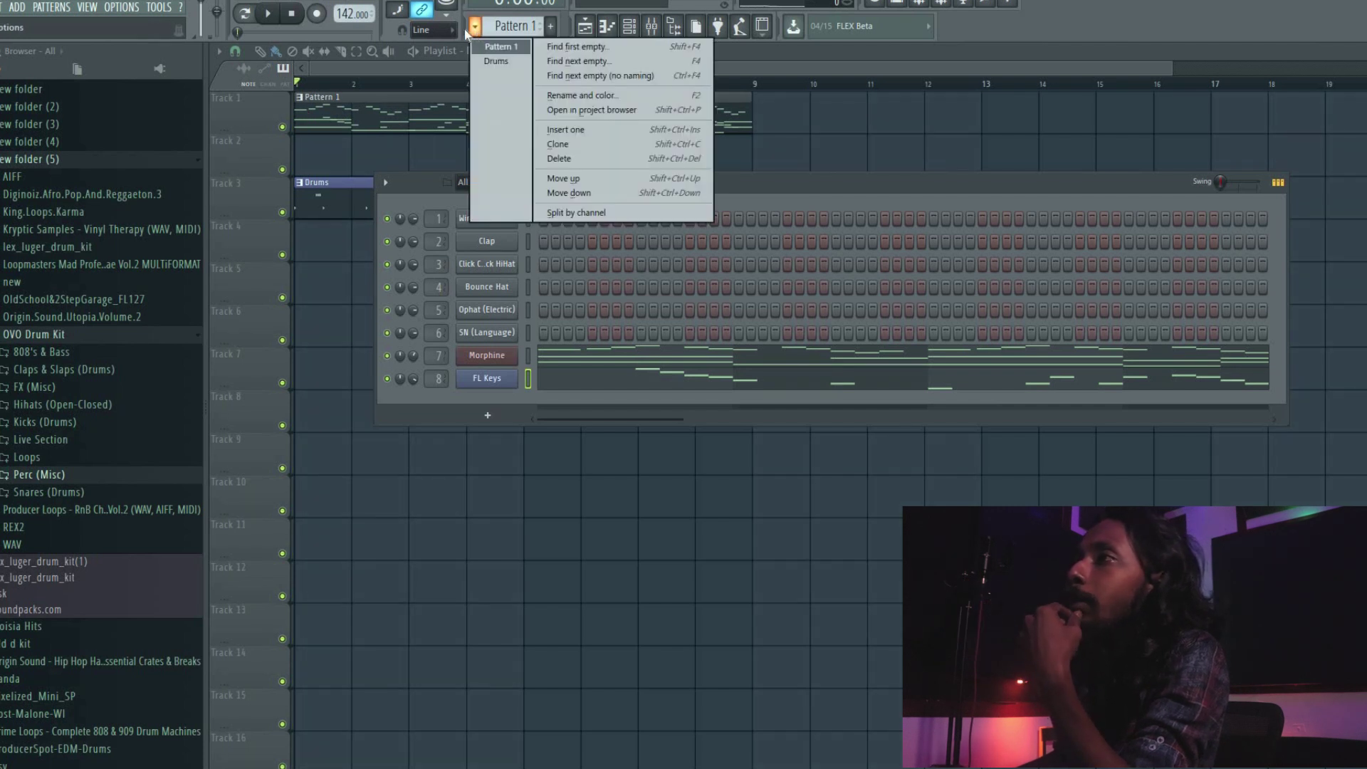
pyautogui.click(595, 212)
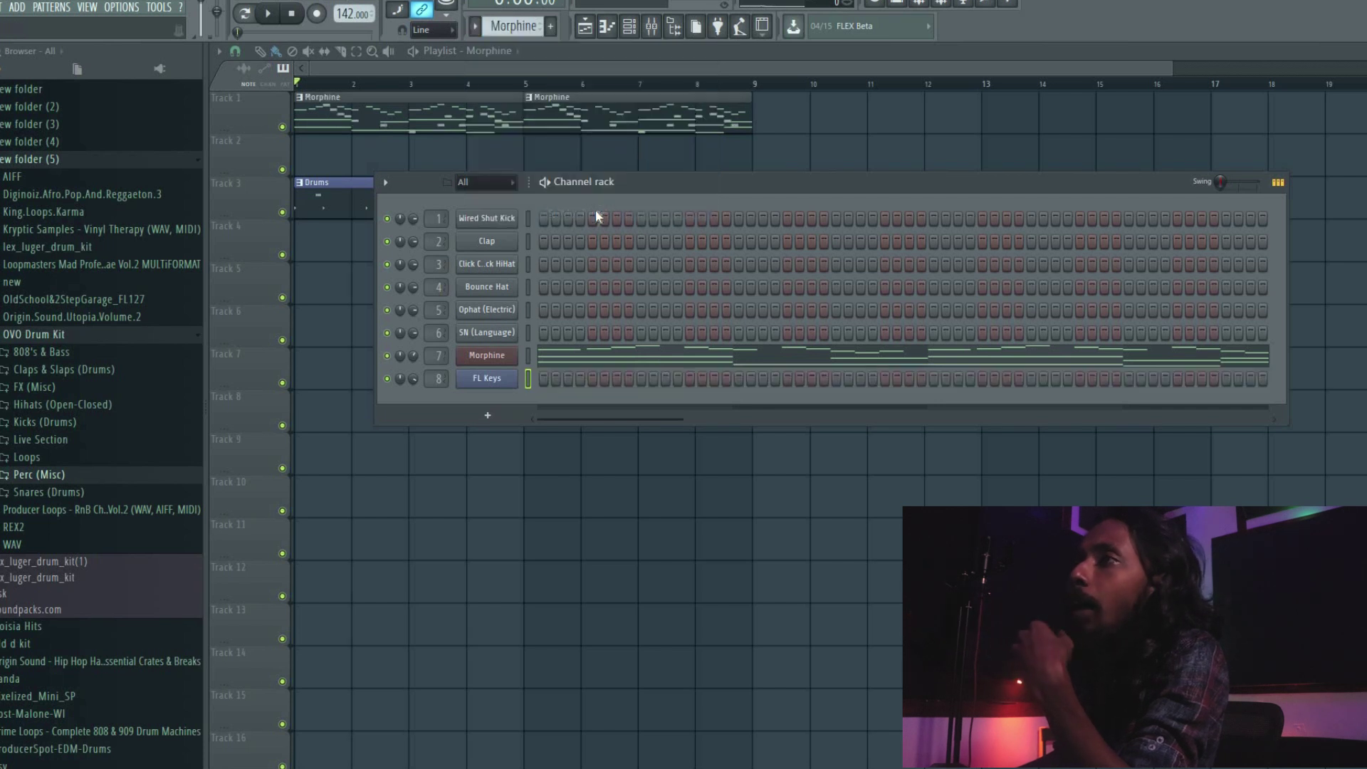
# - Move both Morphine clips from Track 1 to Track 2, soloing each melody track in turn to hear it, and unsolo Track 2
pyautogui.moveTo(376, 115); pyautogui.dragTo(370, 178)
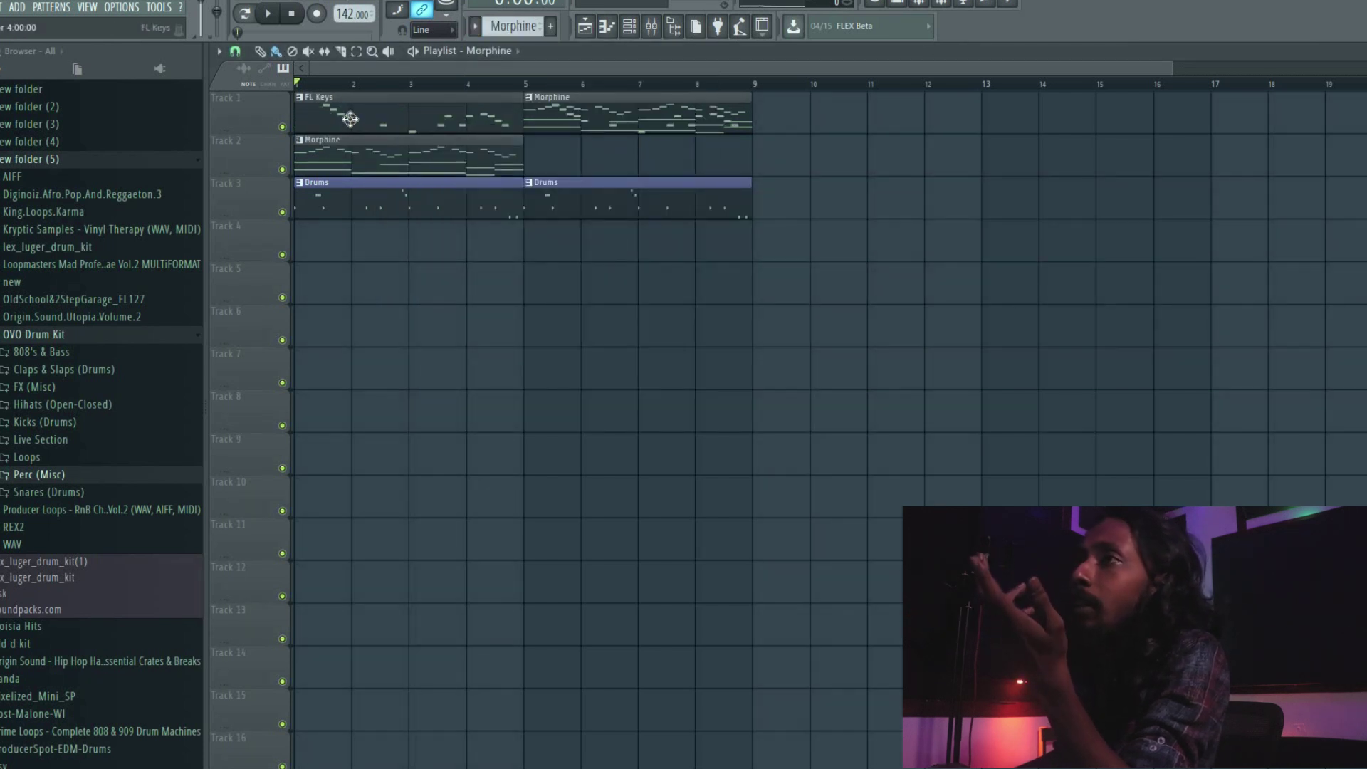
pyautogui.rightClick(283, 126)
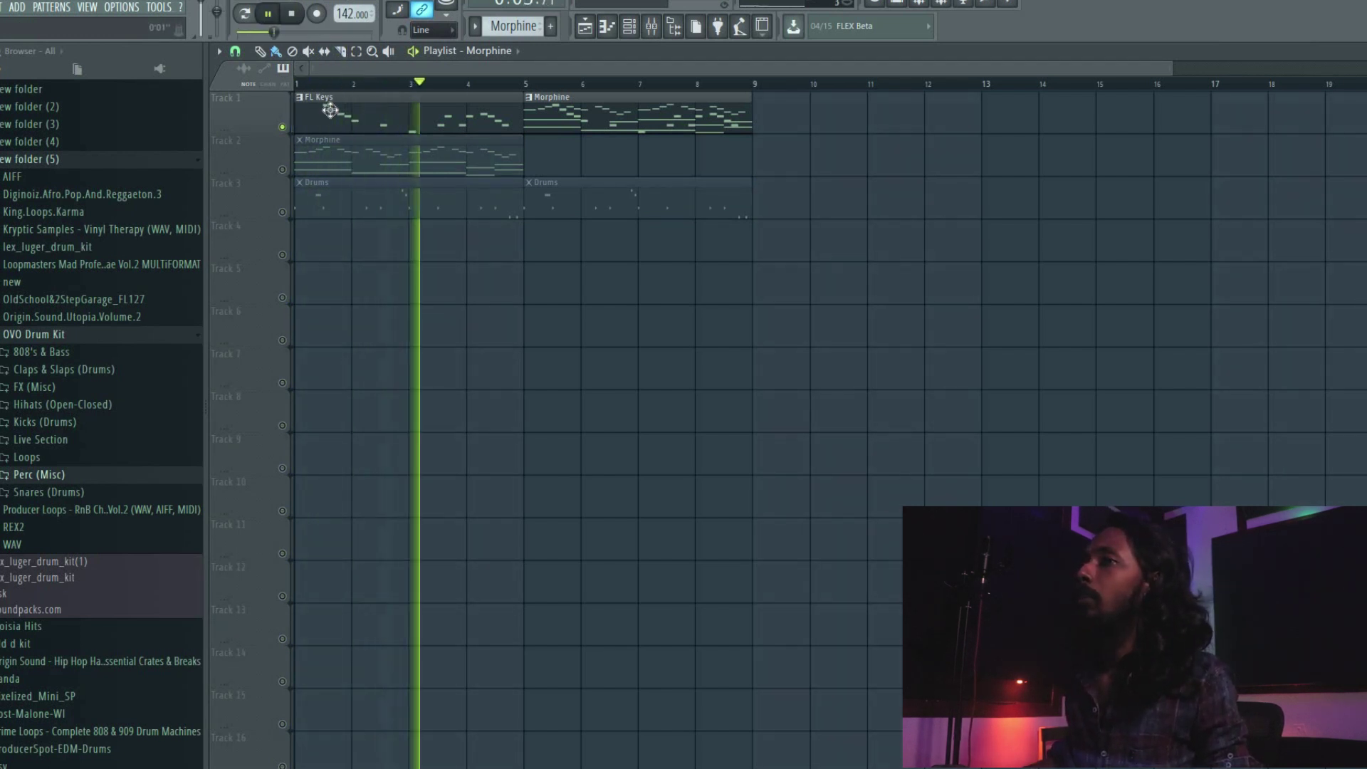
pyautogui.press('space')
pyautogui.moveTo(564, 118); pyautogui.dragTo(569, 177)
pyautogui.click(282, 169)
pyautogui.press('space')
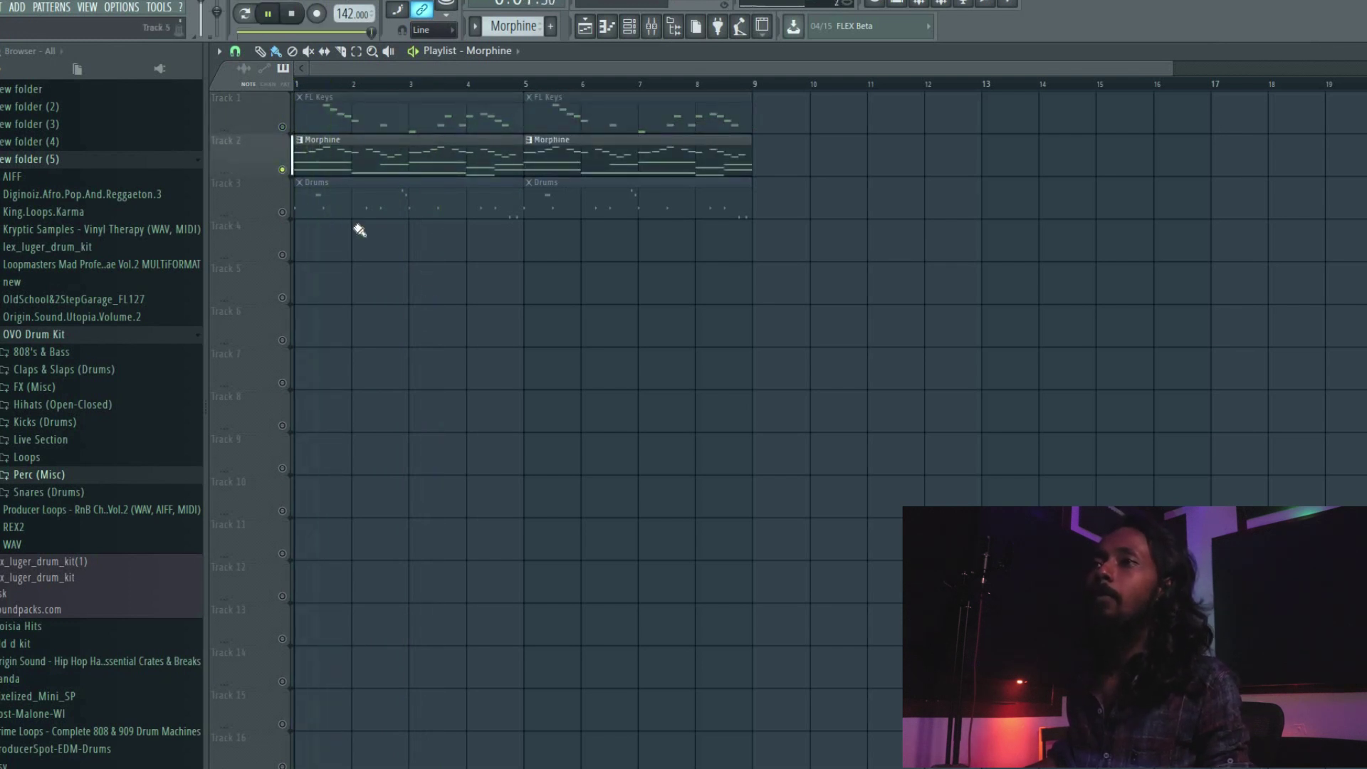
pyautogui.rightClick(283, 170)
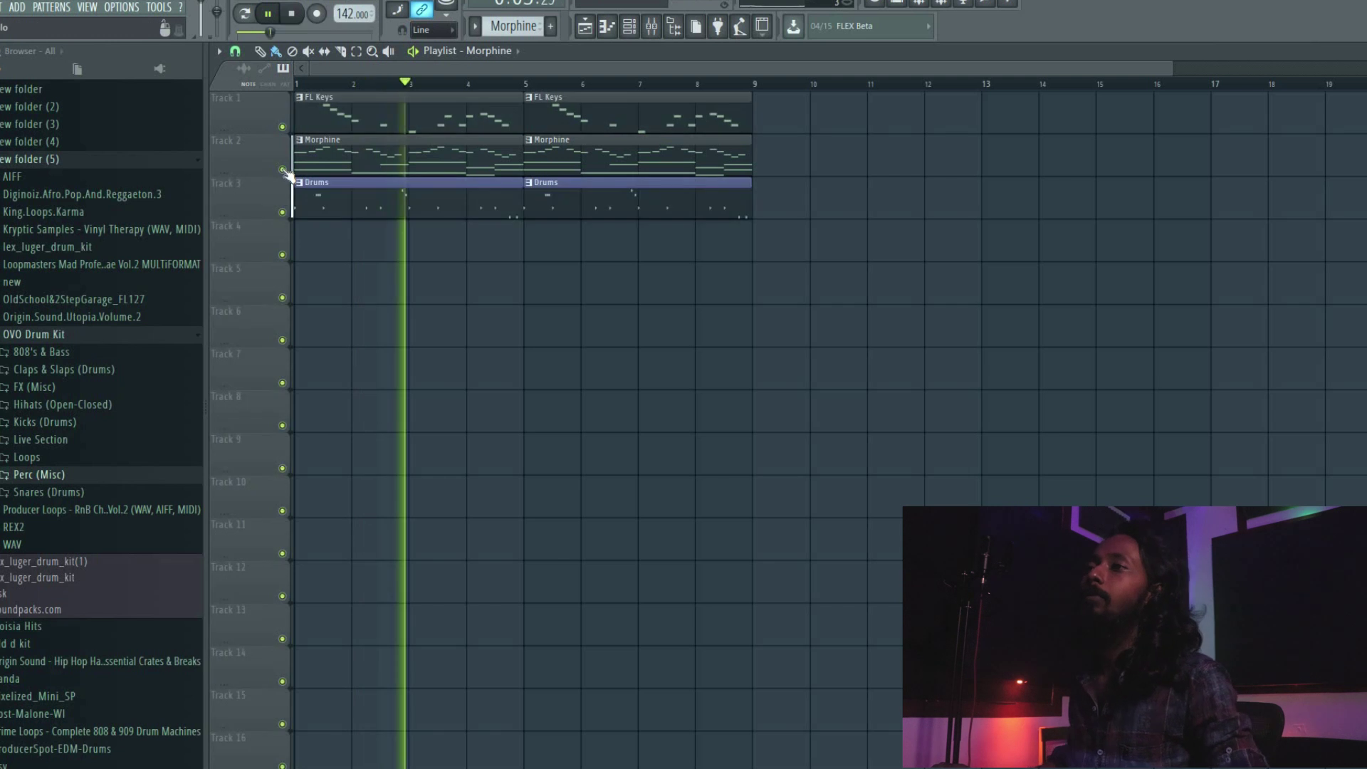
# - Repeat the eight-bar arrangement from bar 9, leave FL Keys out of bars 1 to 8, and put the playhead just before bar 8
pyautogui.moveTo(792, 120); pyautogui.dragTo(868, 123)
pyautogui.moveTo(818, 285); pyautogui.dragTo(775, 199)
pyautogui.keyDown('ctrl'); pyautogui.click(796, 325); pyautogui.keyUp('ctrl')
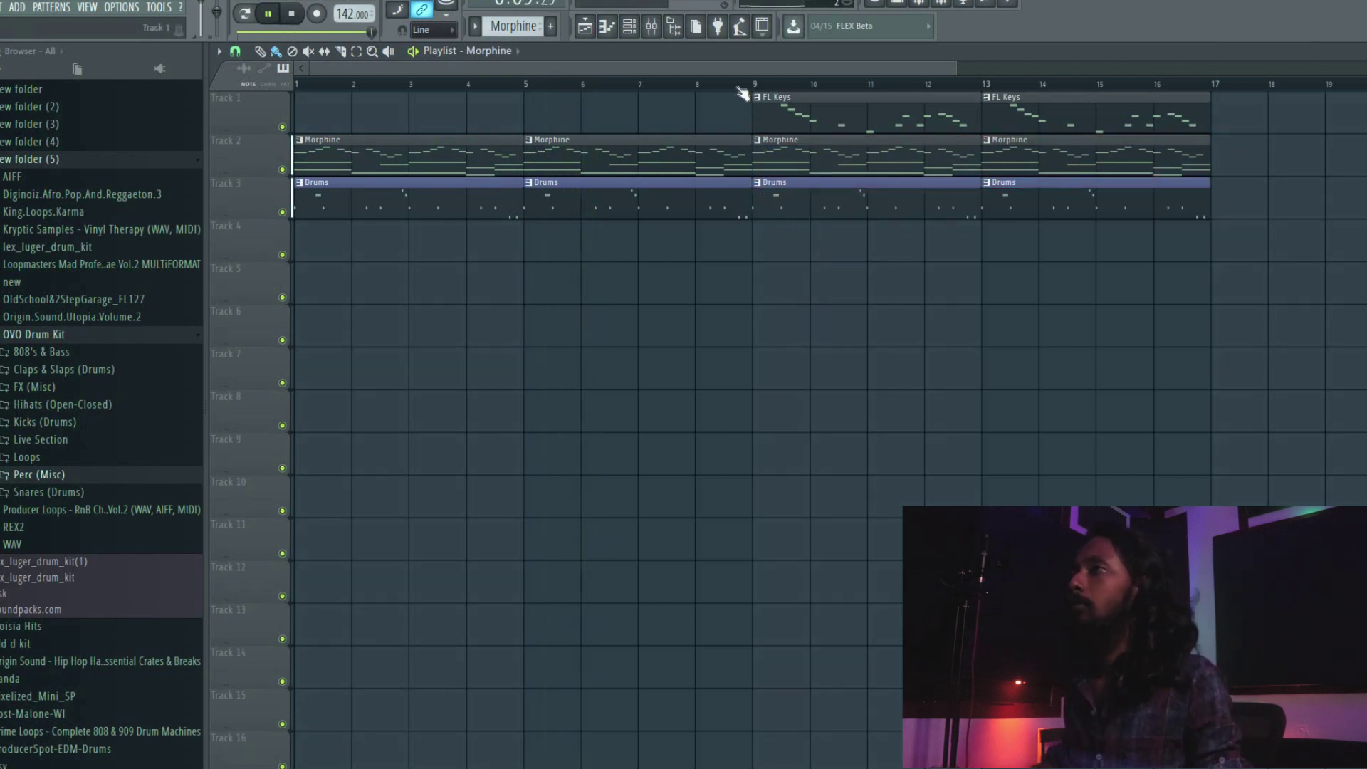
pyautogui.scroll(-1, 732, 292)
pyautogui.scroll(-1, 732, 292)
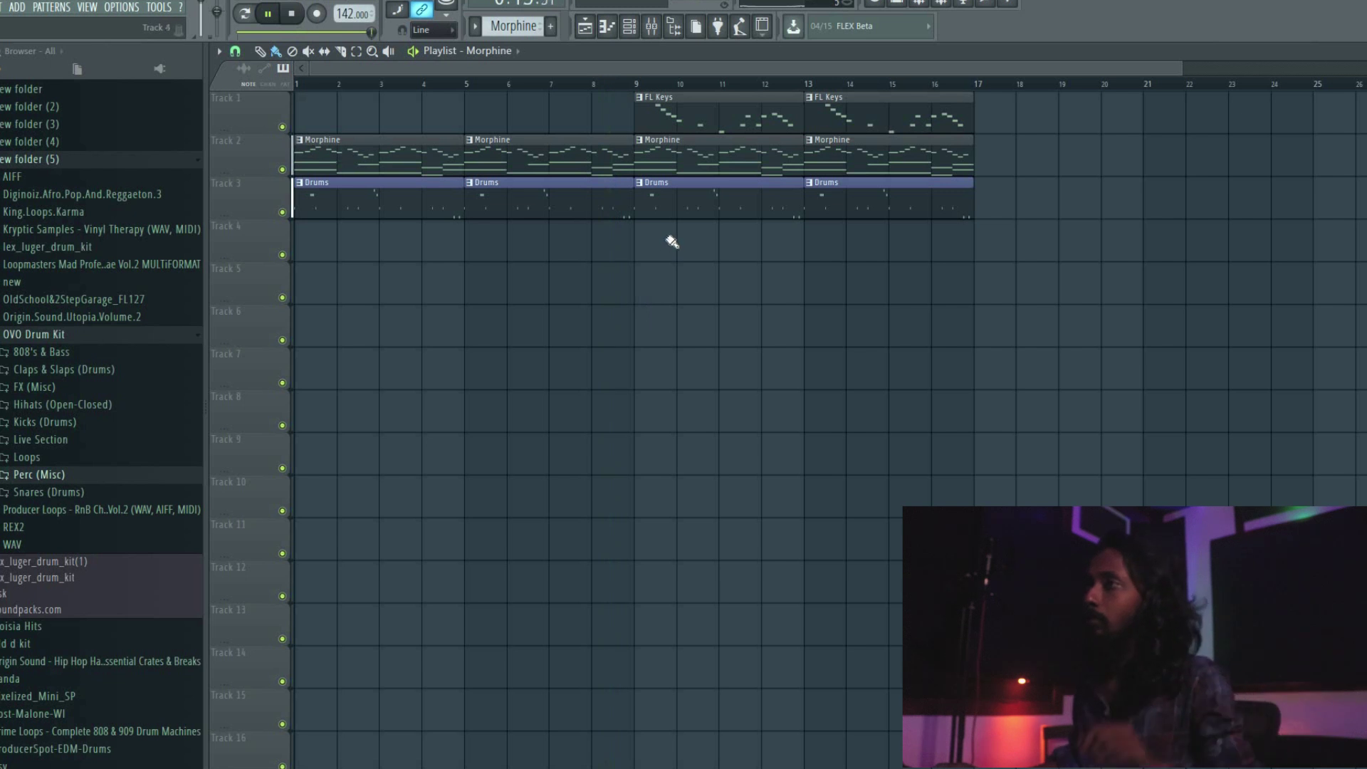
pyautogui.press('space')
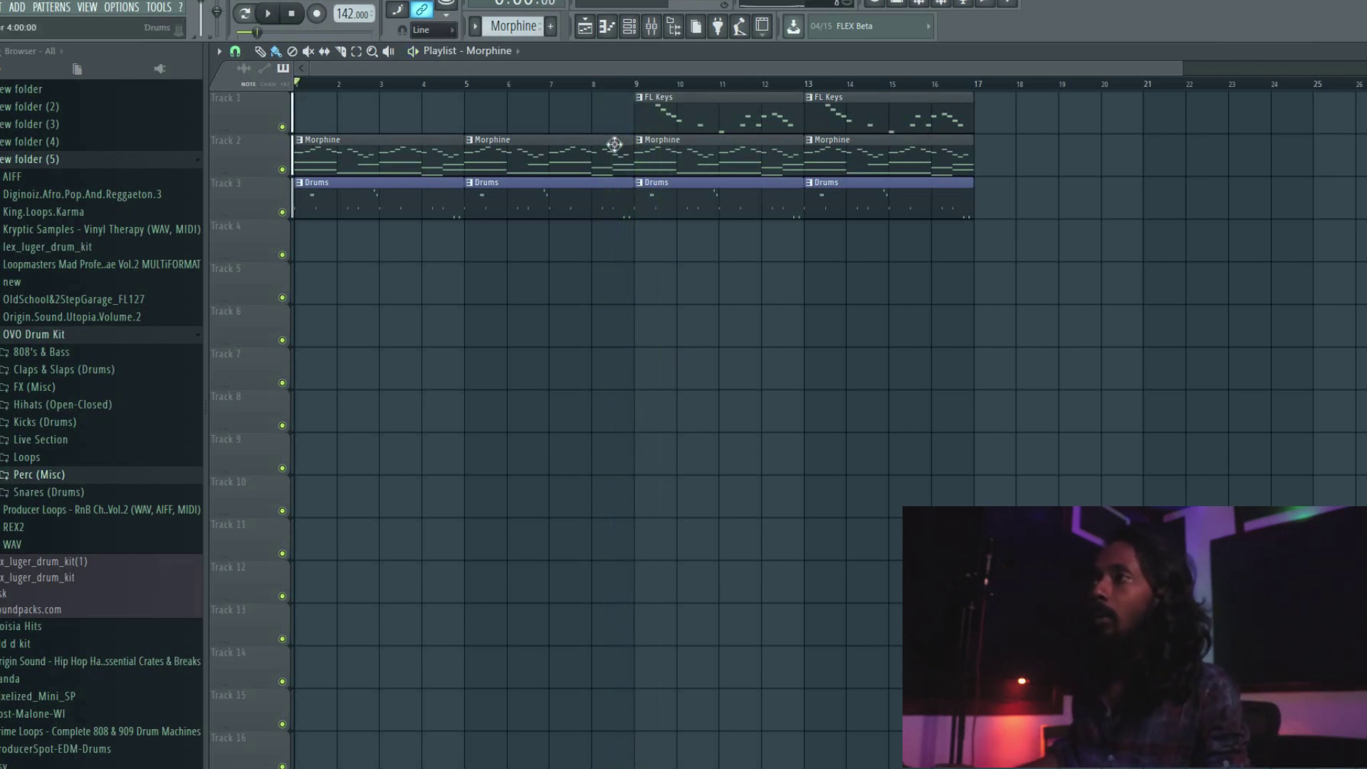
pyautogui.click(594, 84)
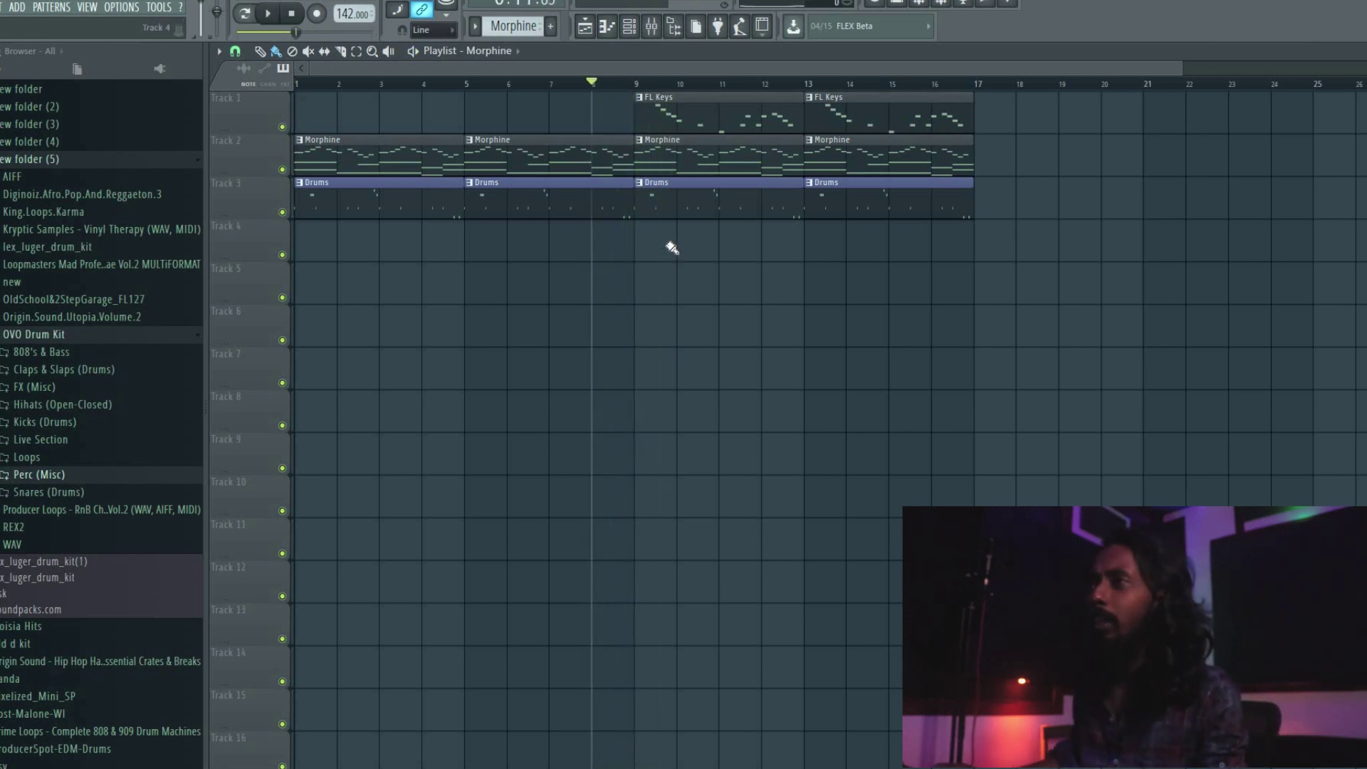
pyautogui.rightClick(643, 189)
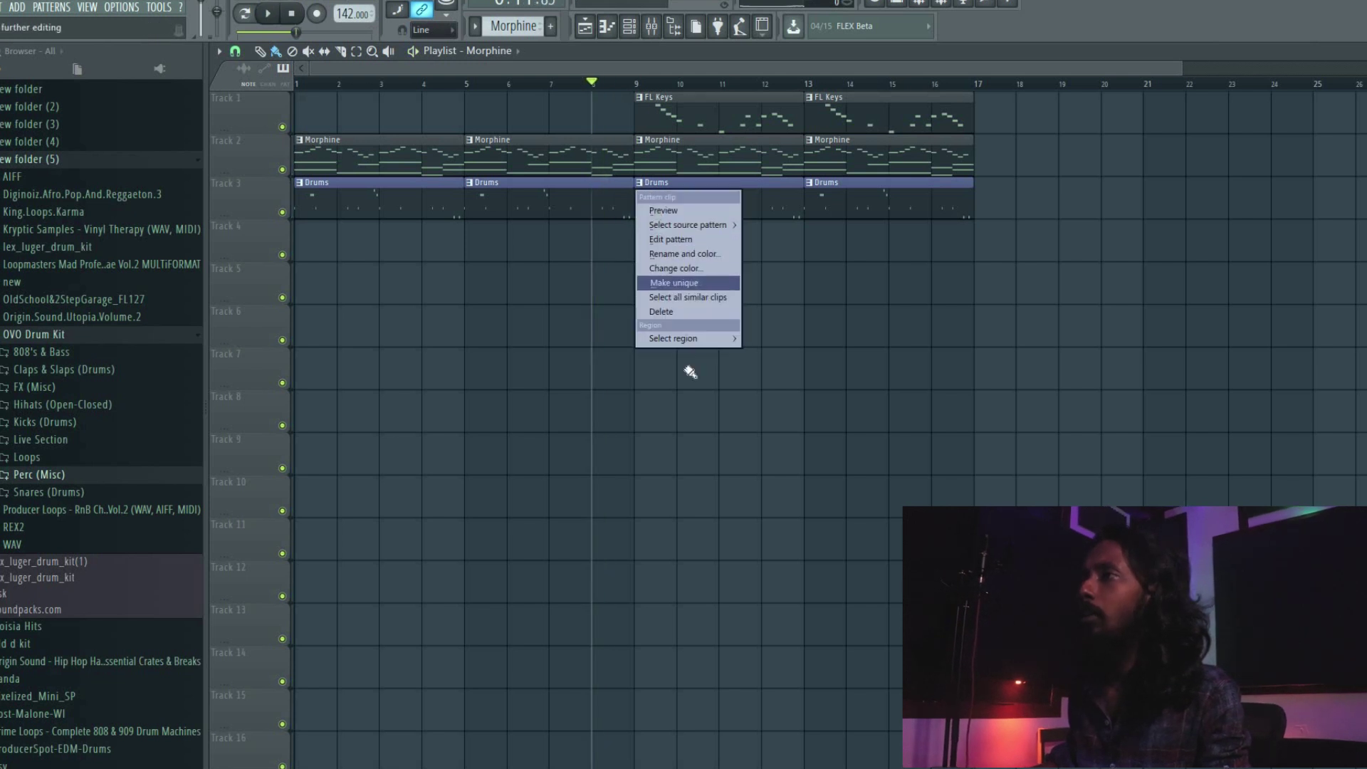
pyautogui.click(673, 283)
pyautogui.rightClick(726, 212)
pyautogui.moveTo(846, 205); pyautogui.dragTo(684, 208)
pyautogui.click(823, 205)
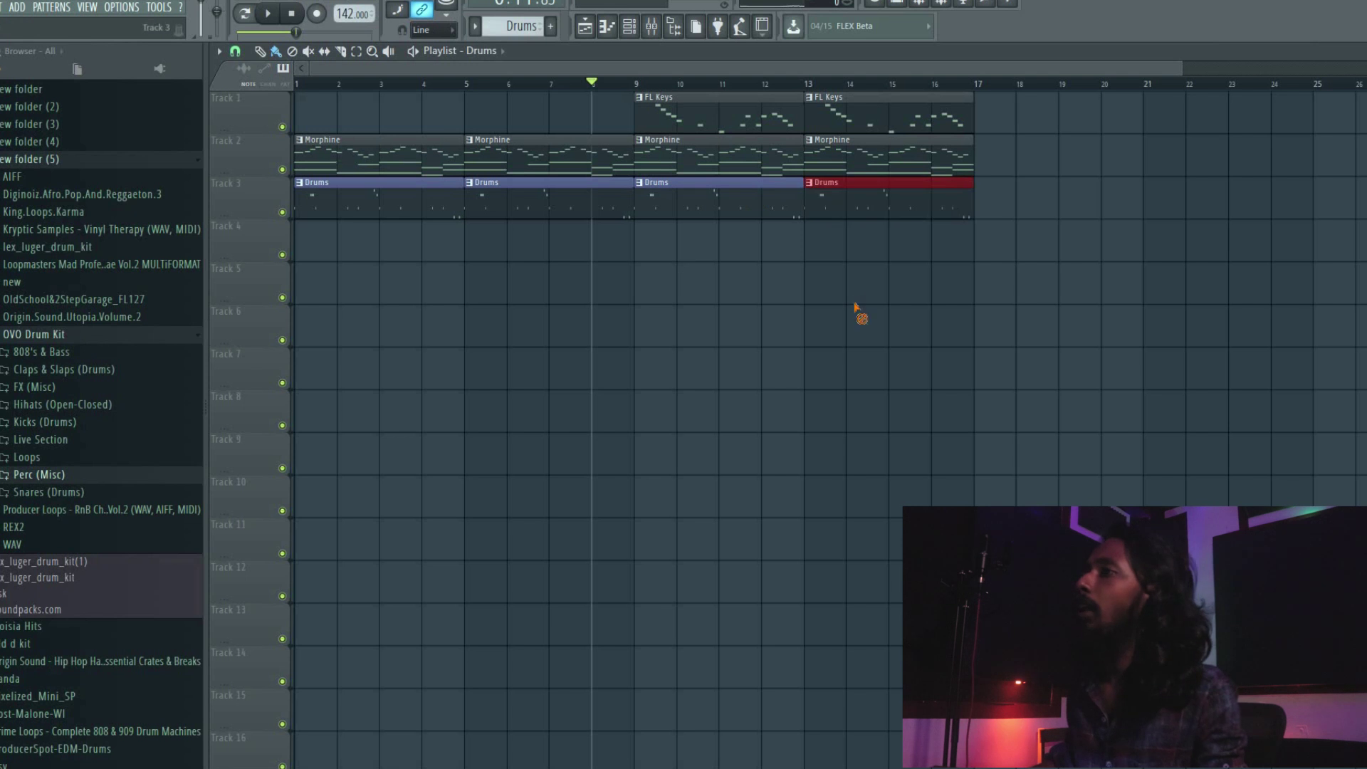
# - Make the Drums clip at bar 9 unique and replace the Drums clip at bar 13 with the new pattern
pyautogui.click(640, 184)
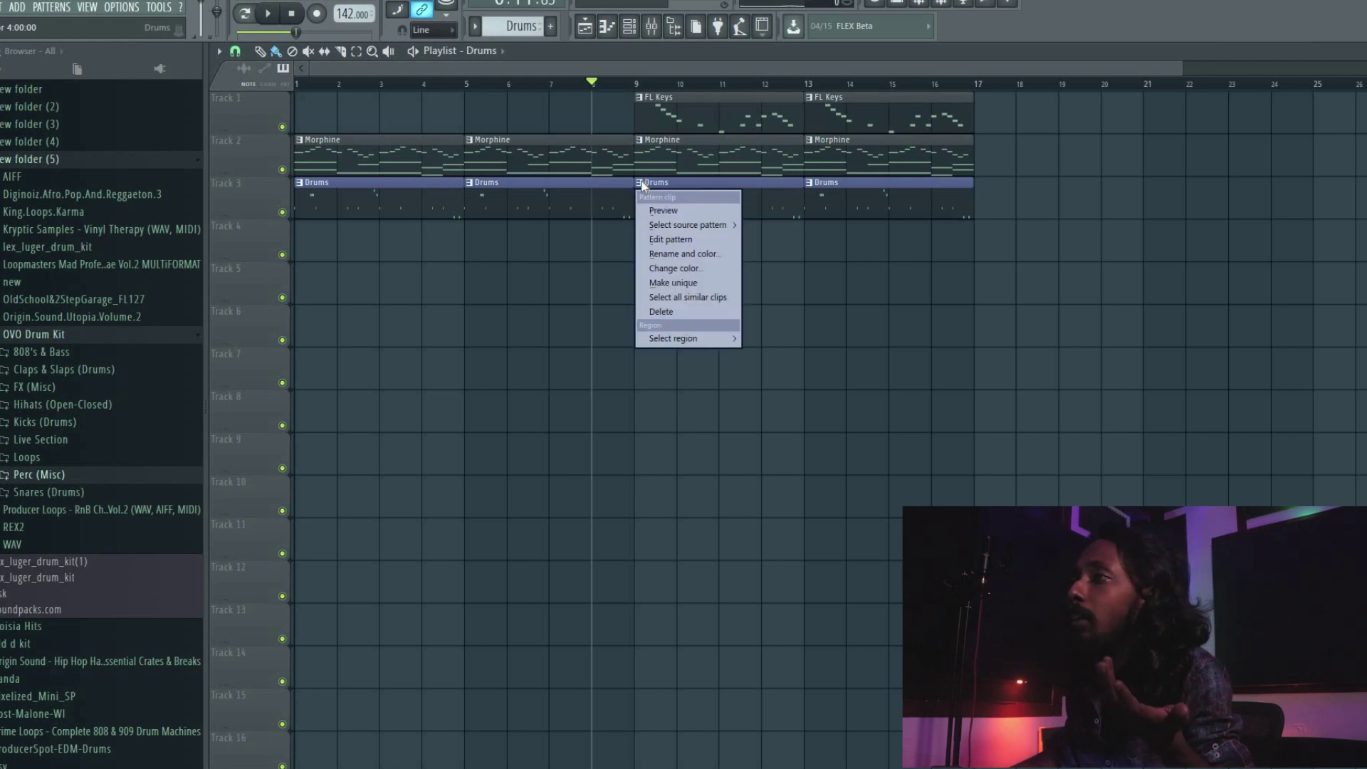
pyautogui.click(686, 285)
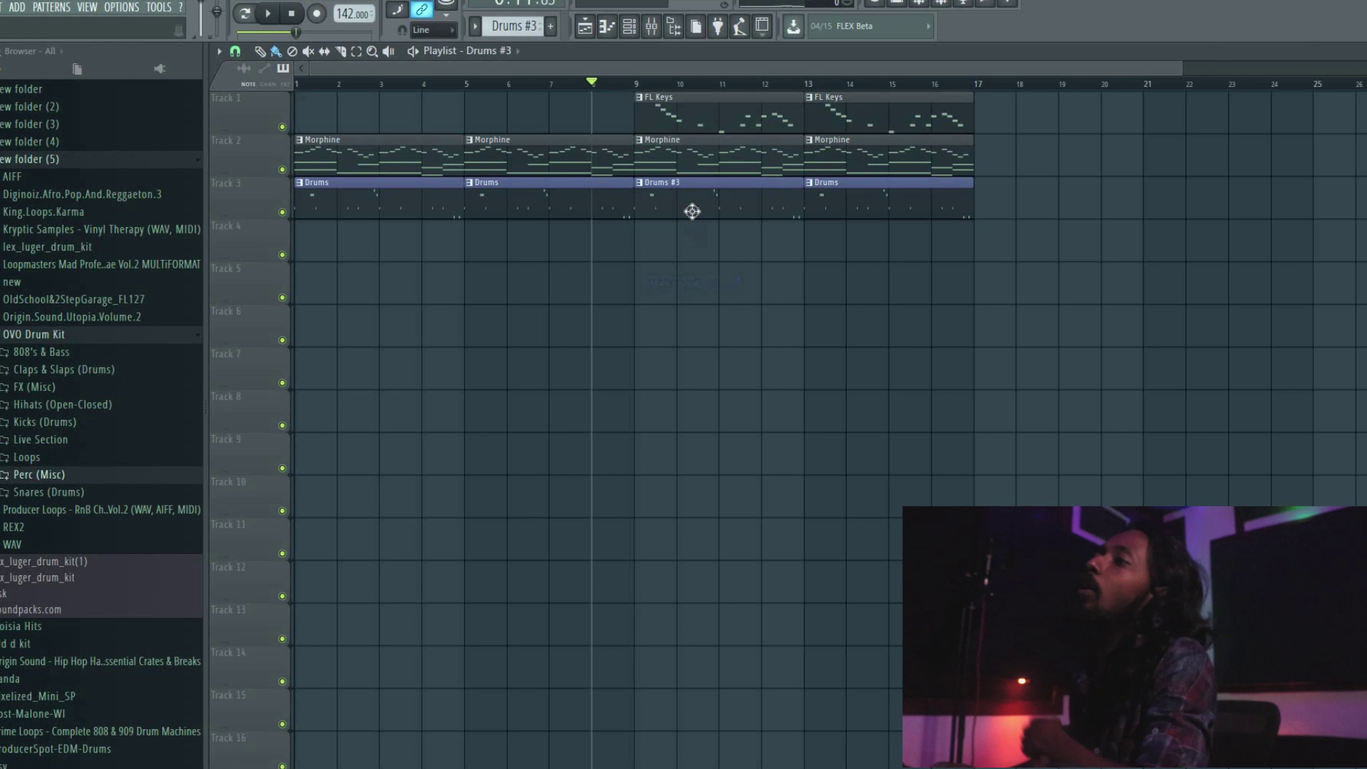
pyautogui.rightClick(848, 206)
pyautogui.click(809, 207)
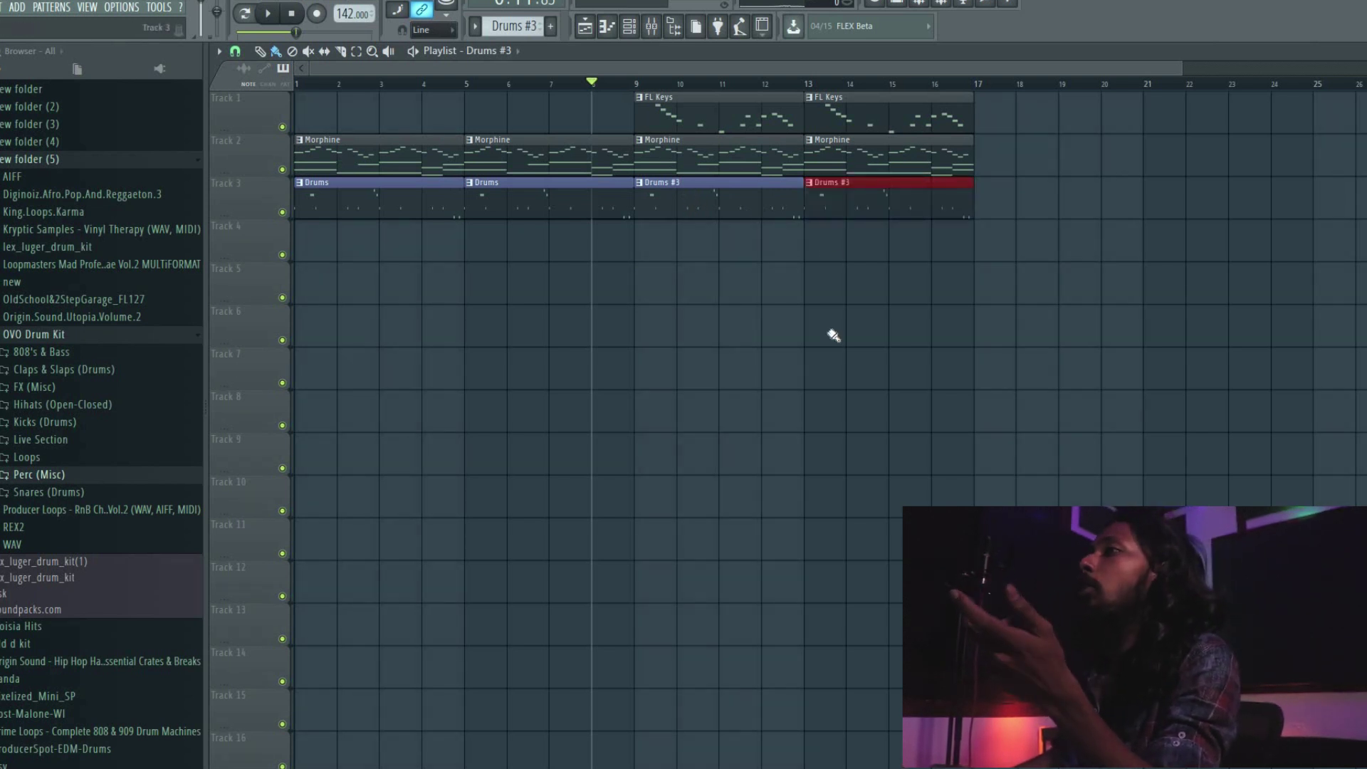
pyautogui.click(521, 199)
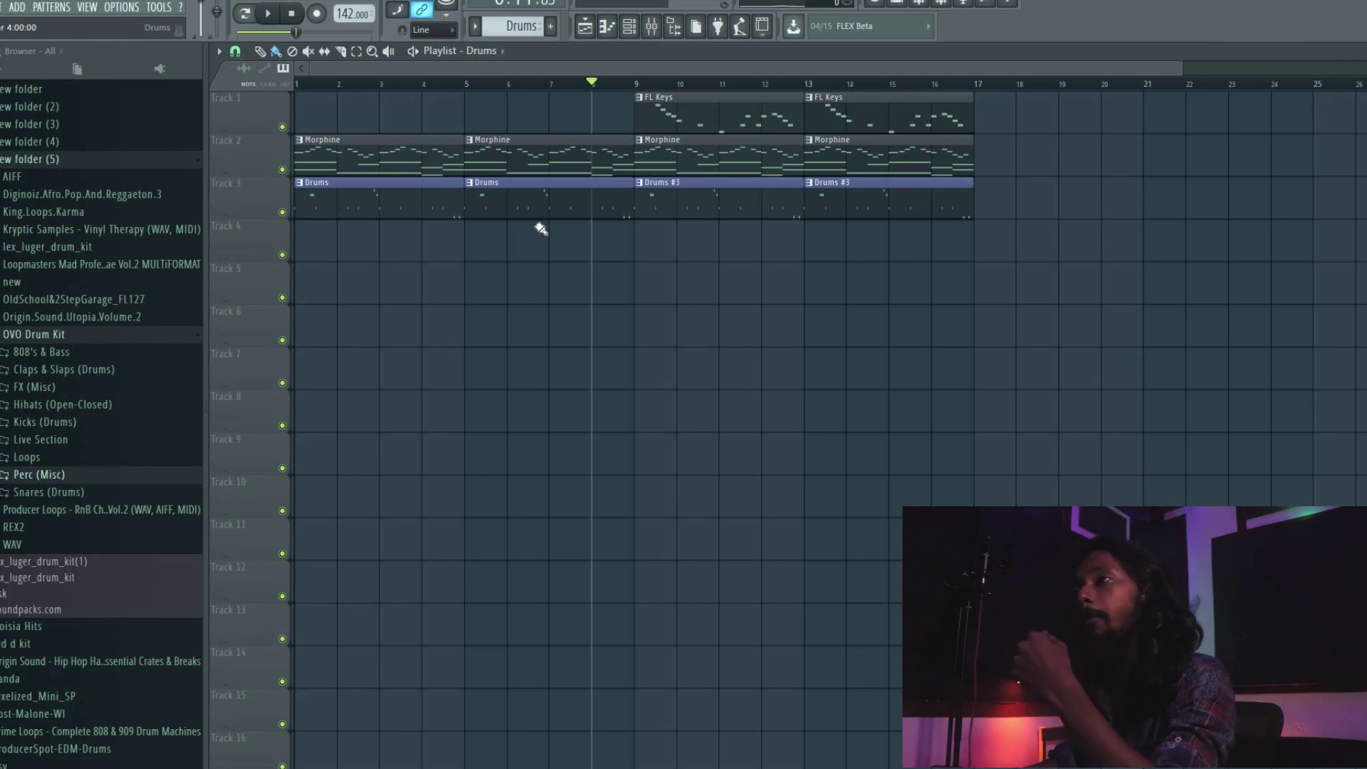
# - During playback, add Wired Shut Kick hits on steps 15, 31, 47 and 59 of the Drums #3 pattern
pyautogui.press('space')
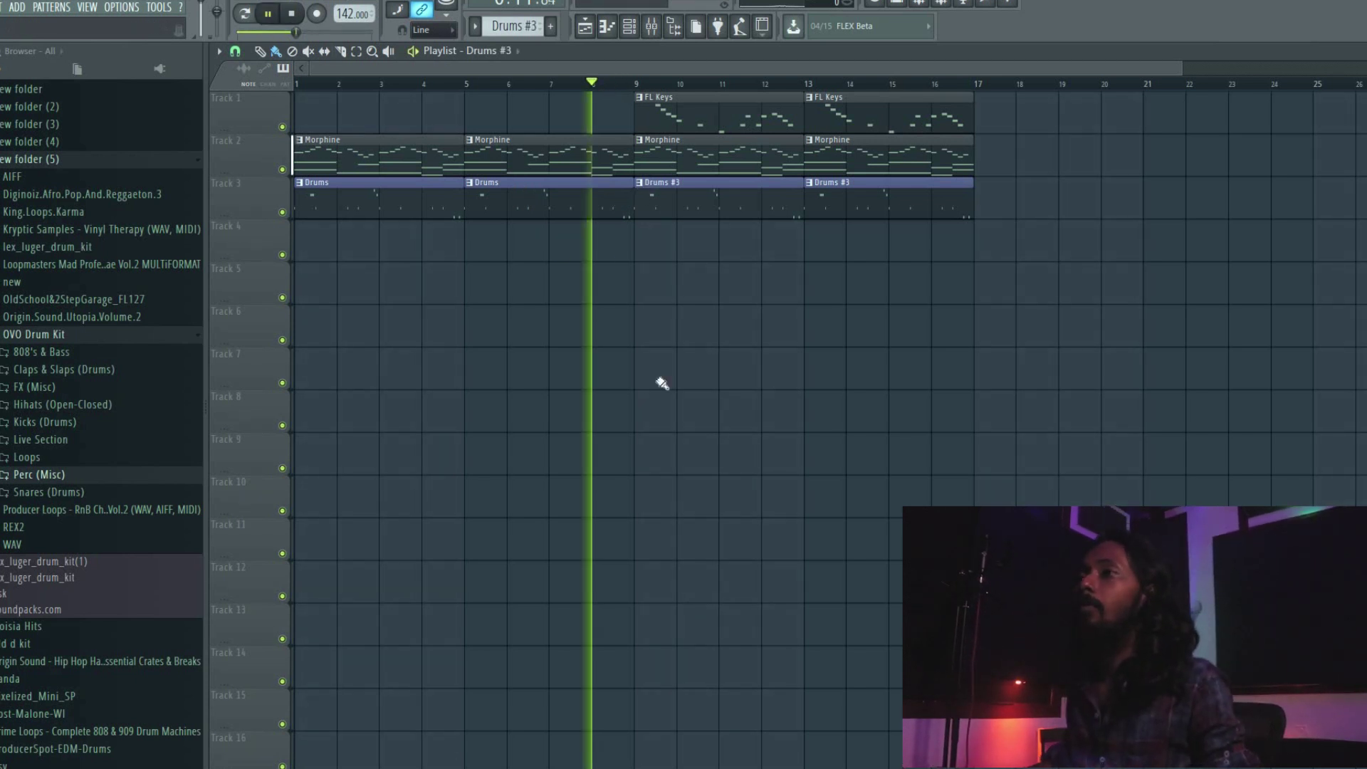
pyautogui.click(640, 30)
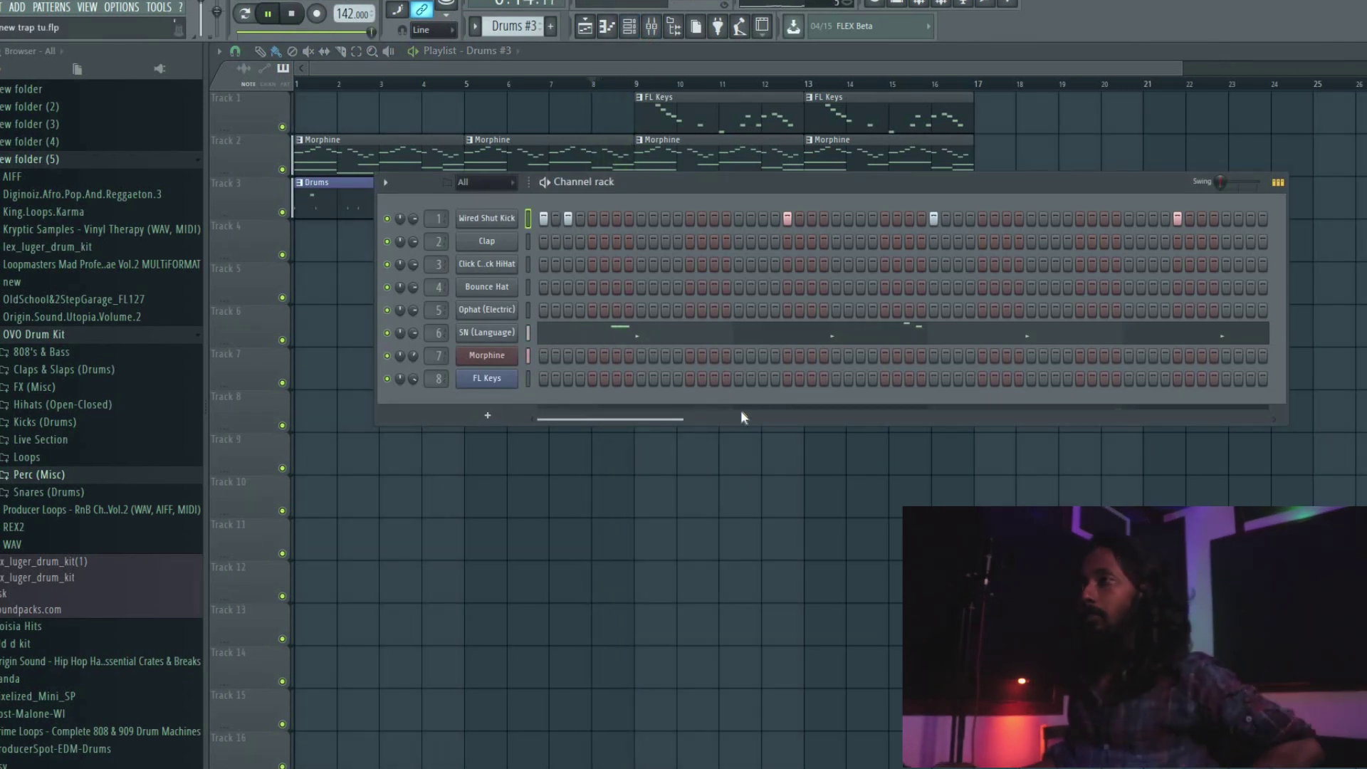
pyautogui.click(714, 217)
pyautogui.click(909, 217)
pyautogui.click(1104, 218)
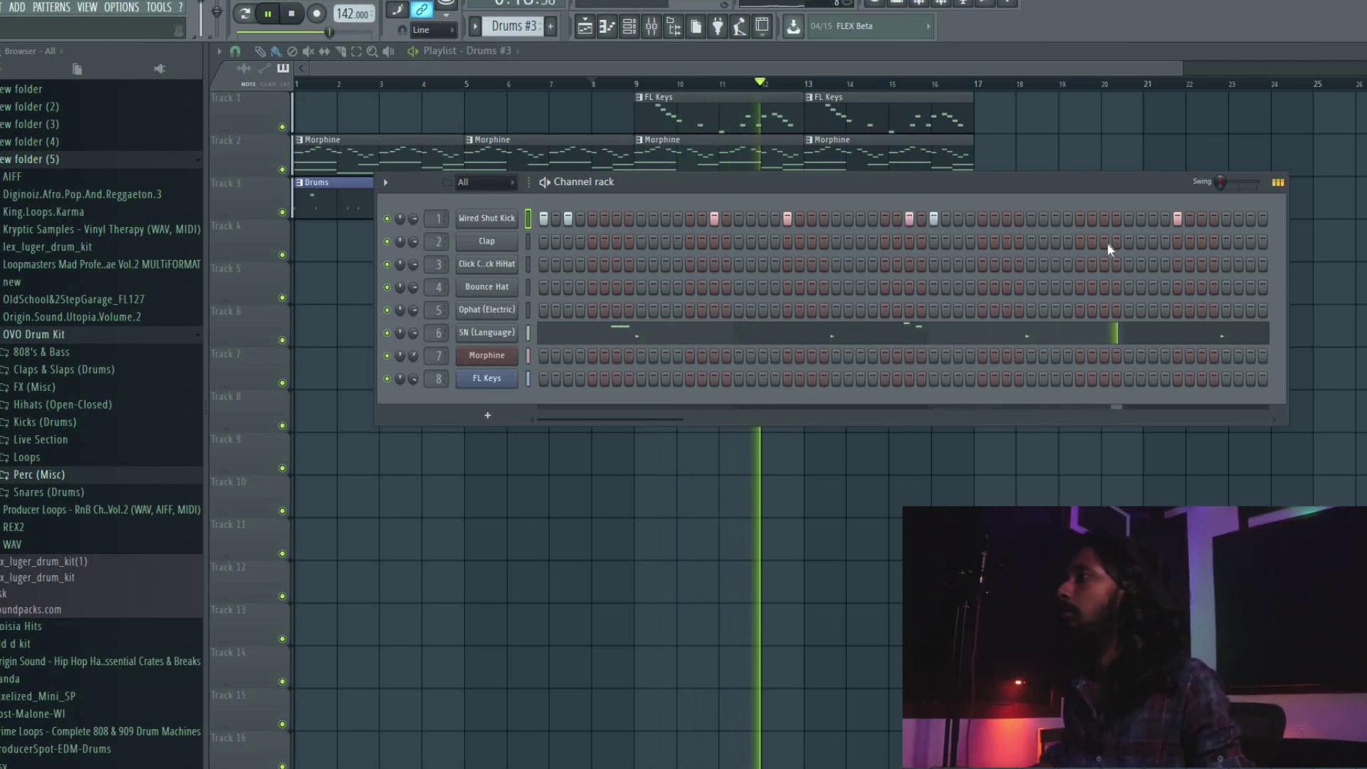
pyautogui.click(1250, 218)
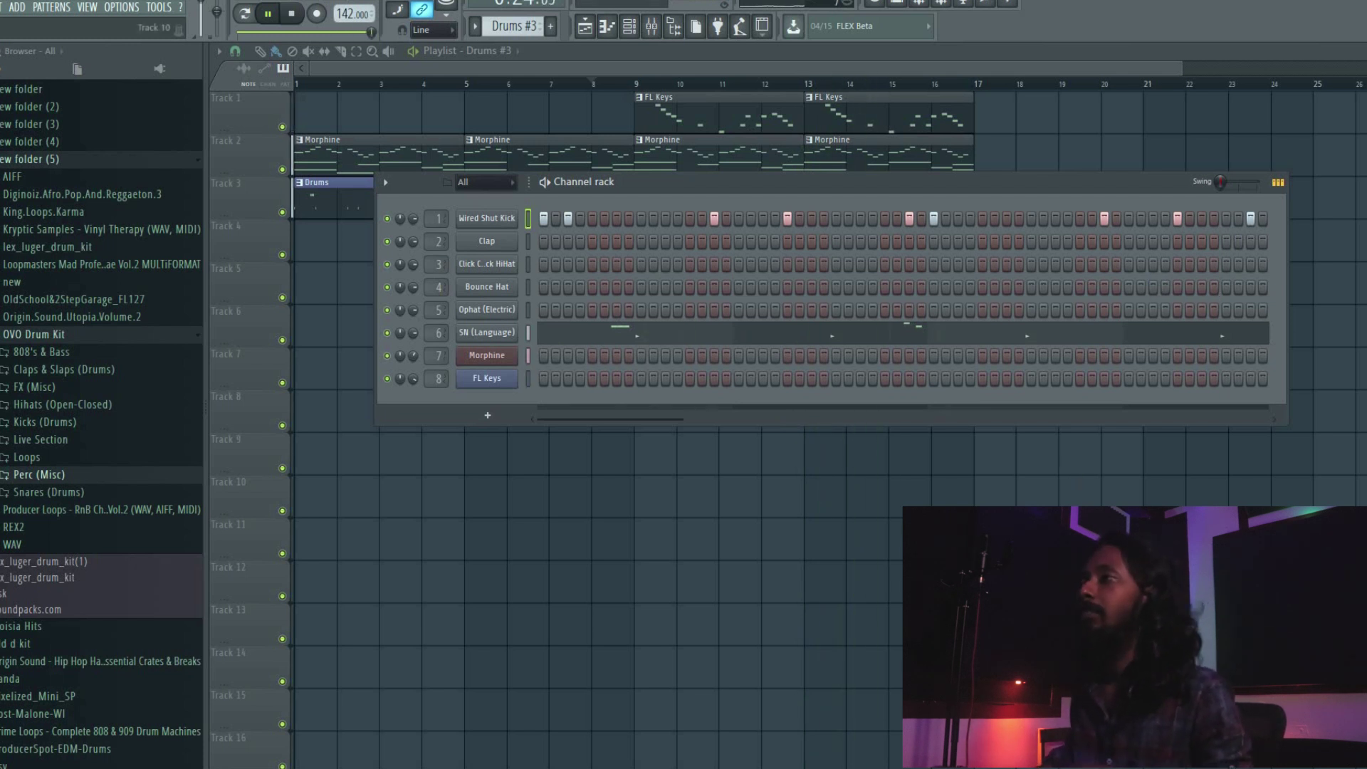
pyautogui.press('F6')
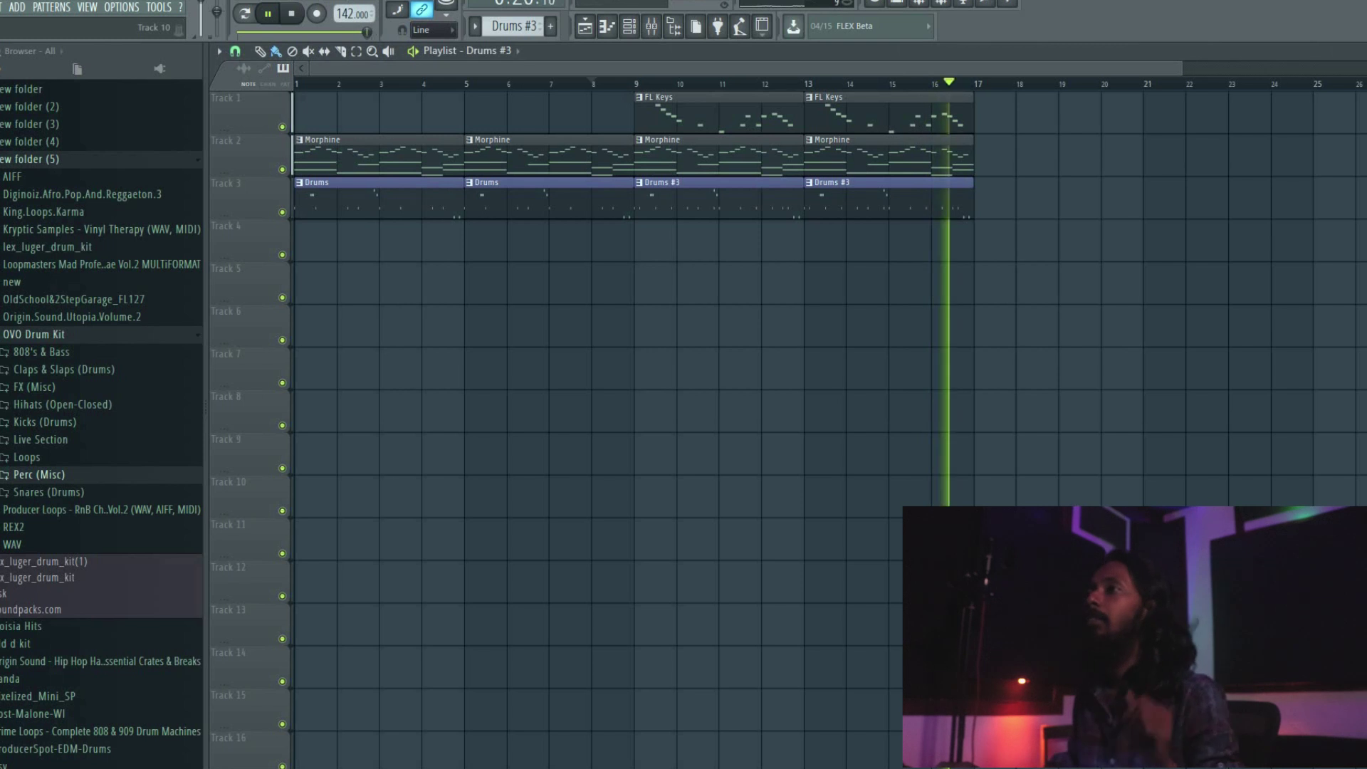
# - Solo the Morphine channel's Insert 7 in the mixer, listen to it, and stop playback
pyautogui.click(654, 27)
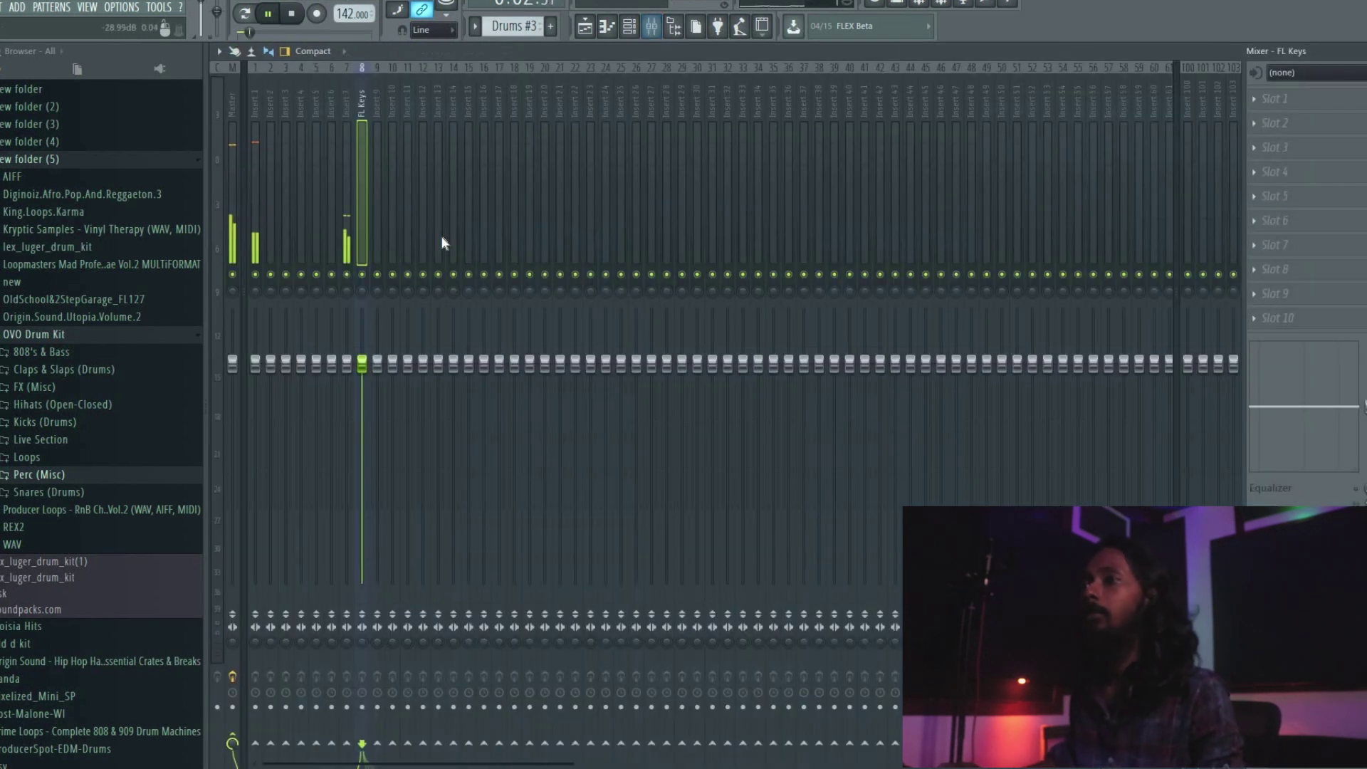
pyautogui.click(347, 220)
pyautogui.rightClick(348, 274)
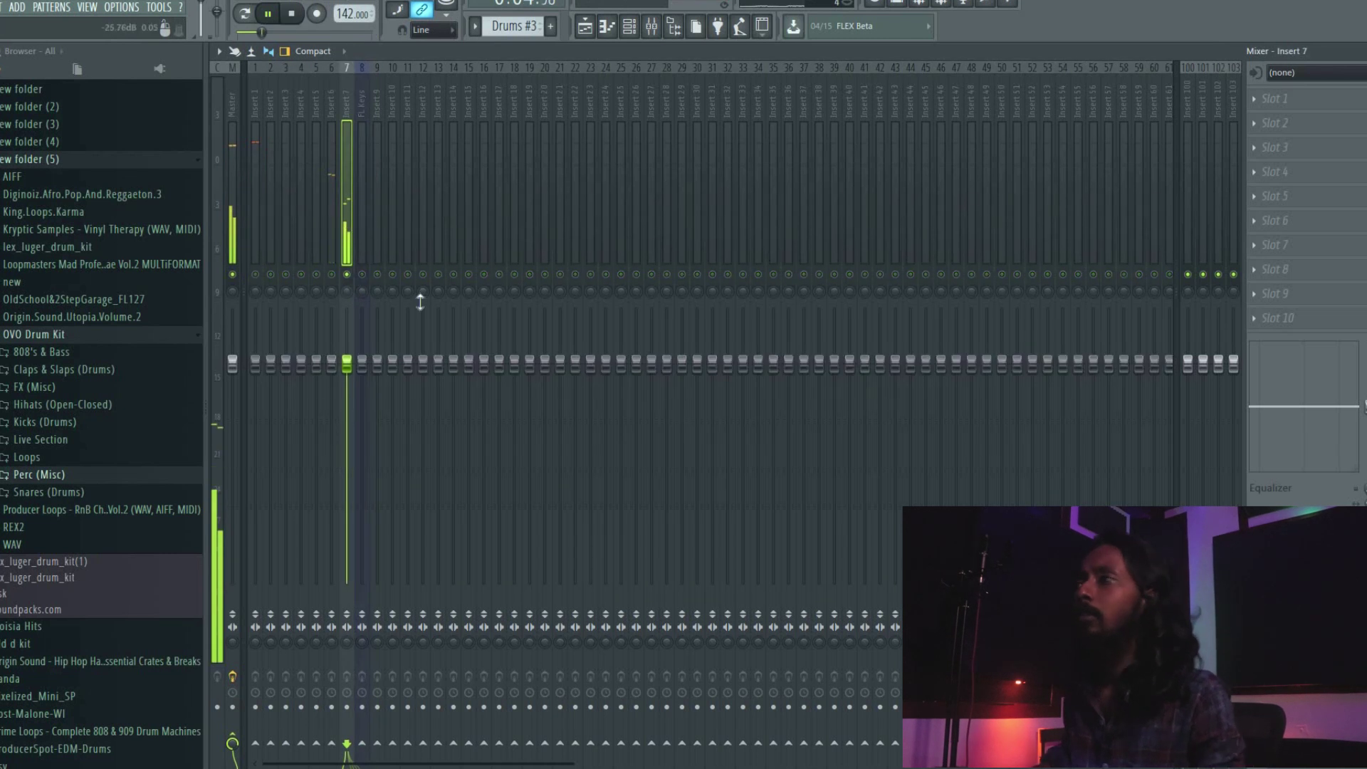
pyautogui.click(1282, 95)
pyautogui.click(1055, 42)
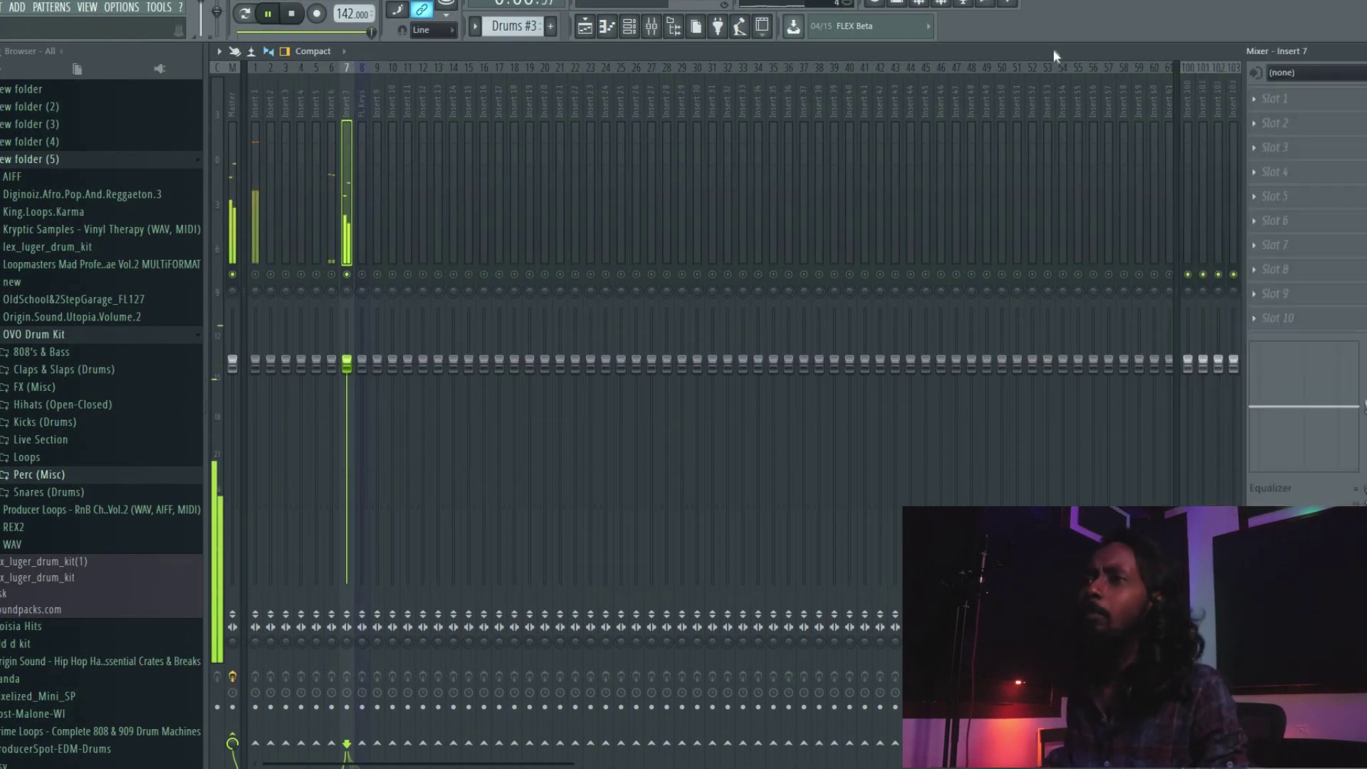
pyautogui.press('space')
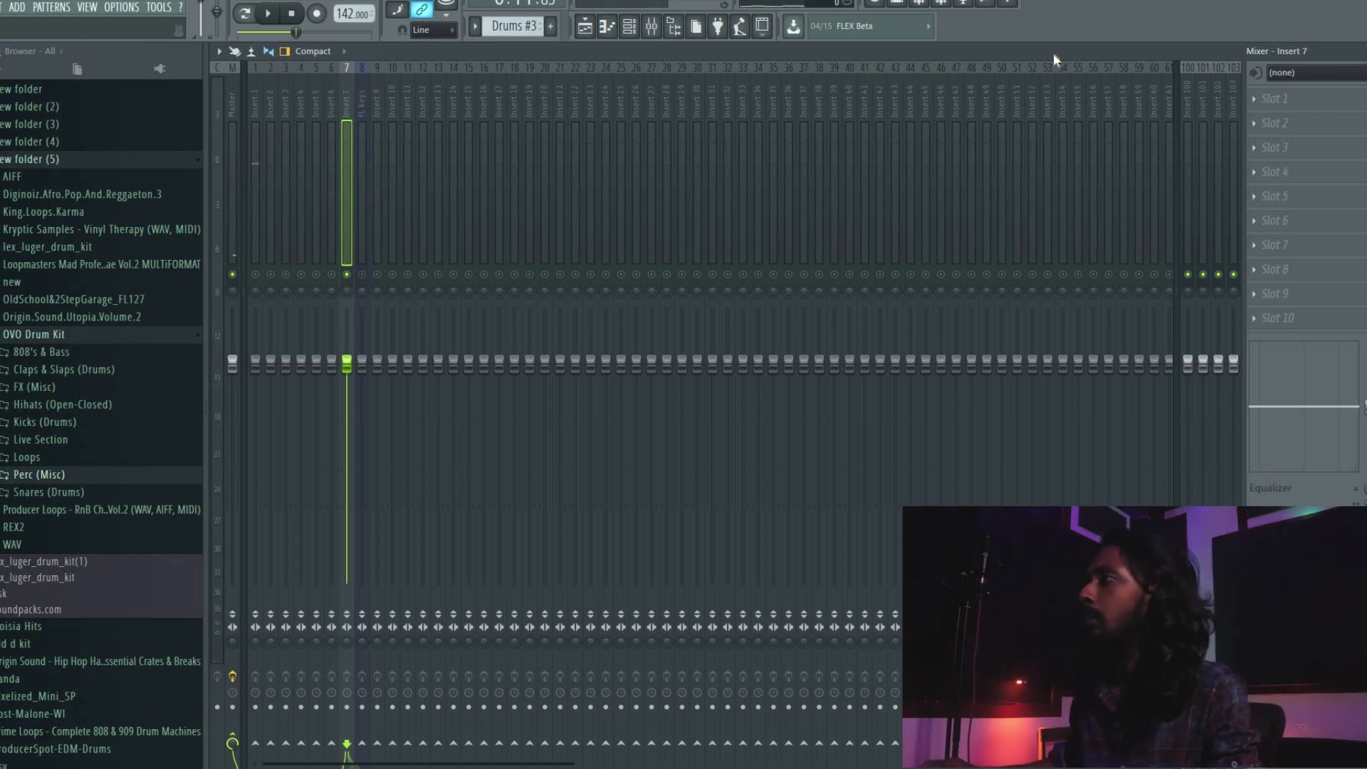
# - Load Gross Beat into Slot 1 of Insert 7, switch to the preset with the 1/2 Speed time effect, and apply that effect
pyautogui.click(1264, 99)
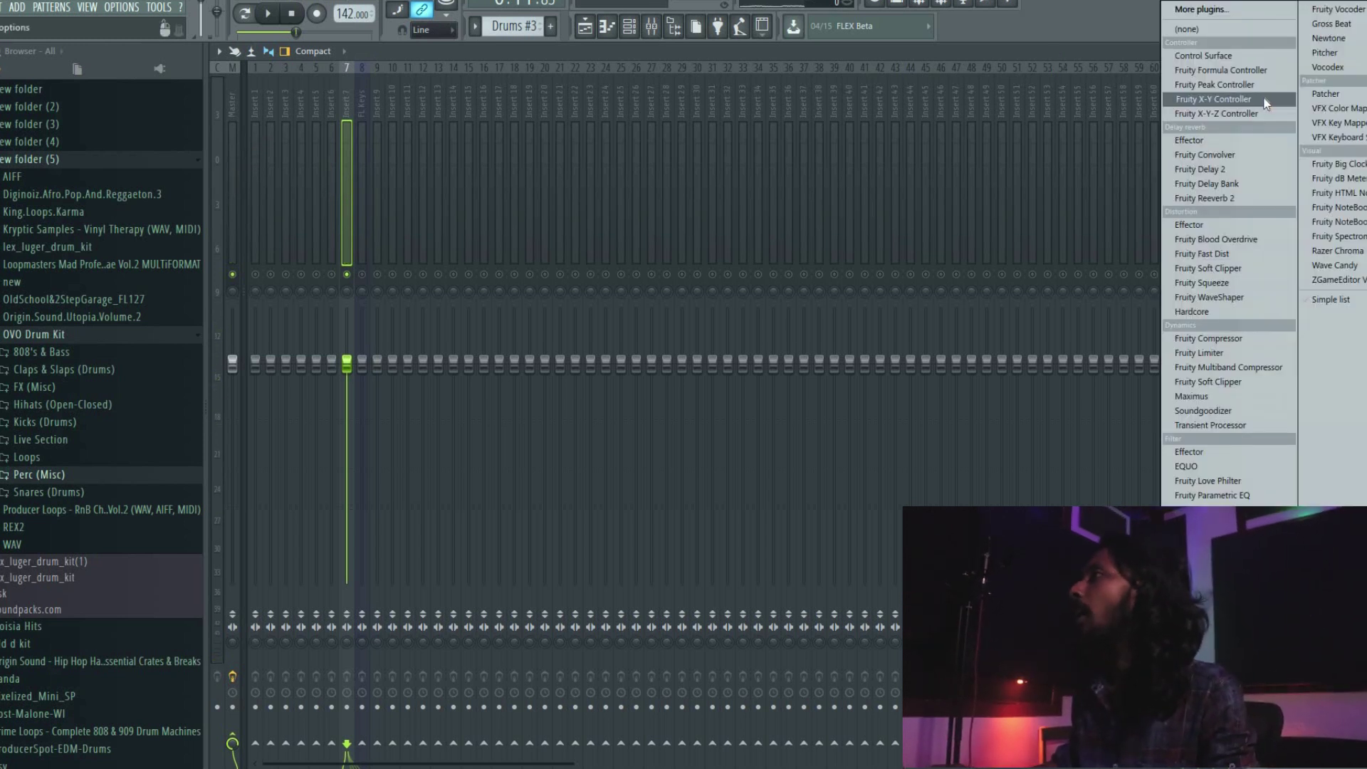
pyautogui.click(1331, 26)
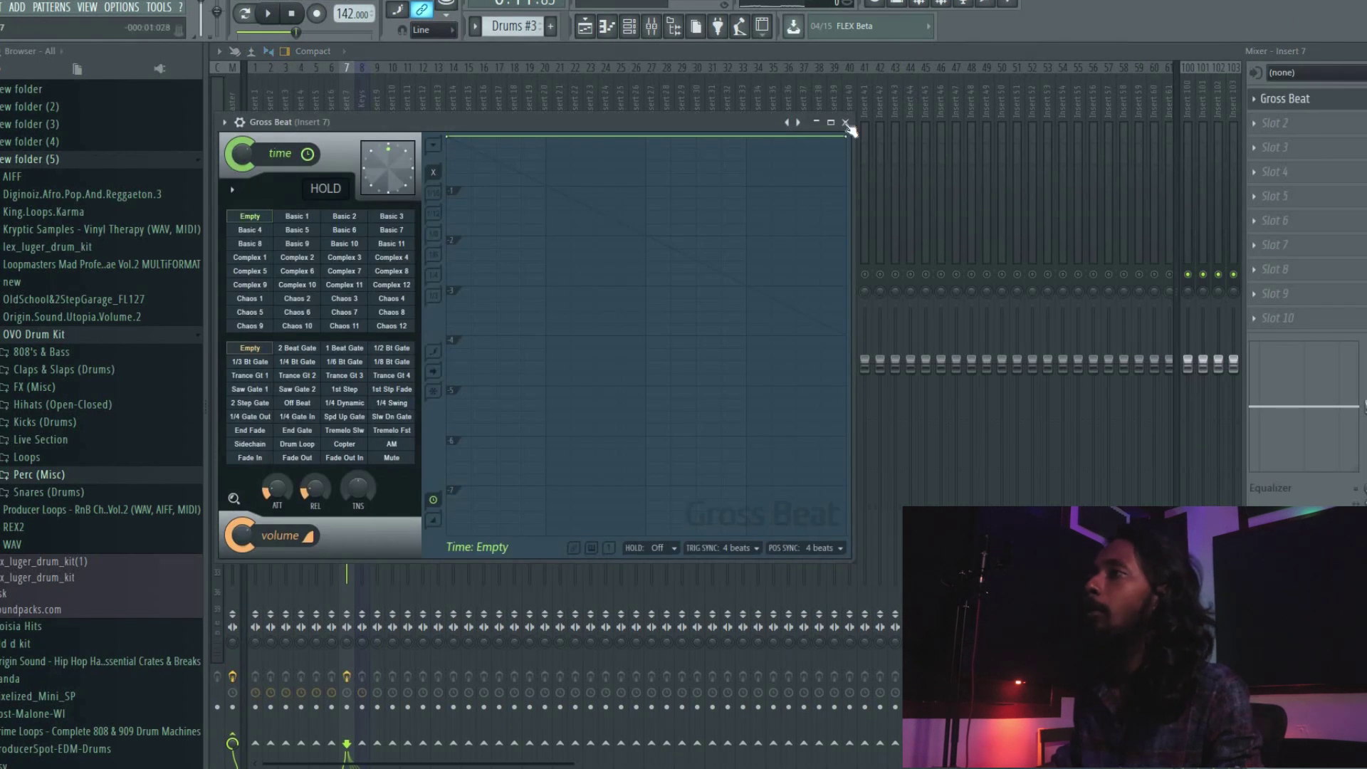
pyautogui.click(799, 123)
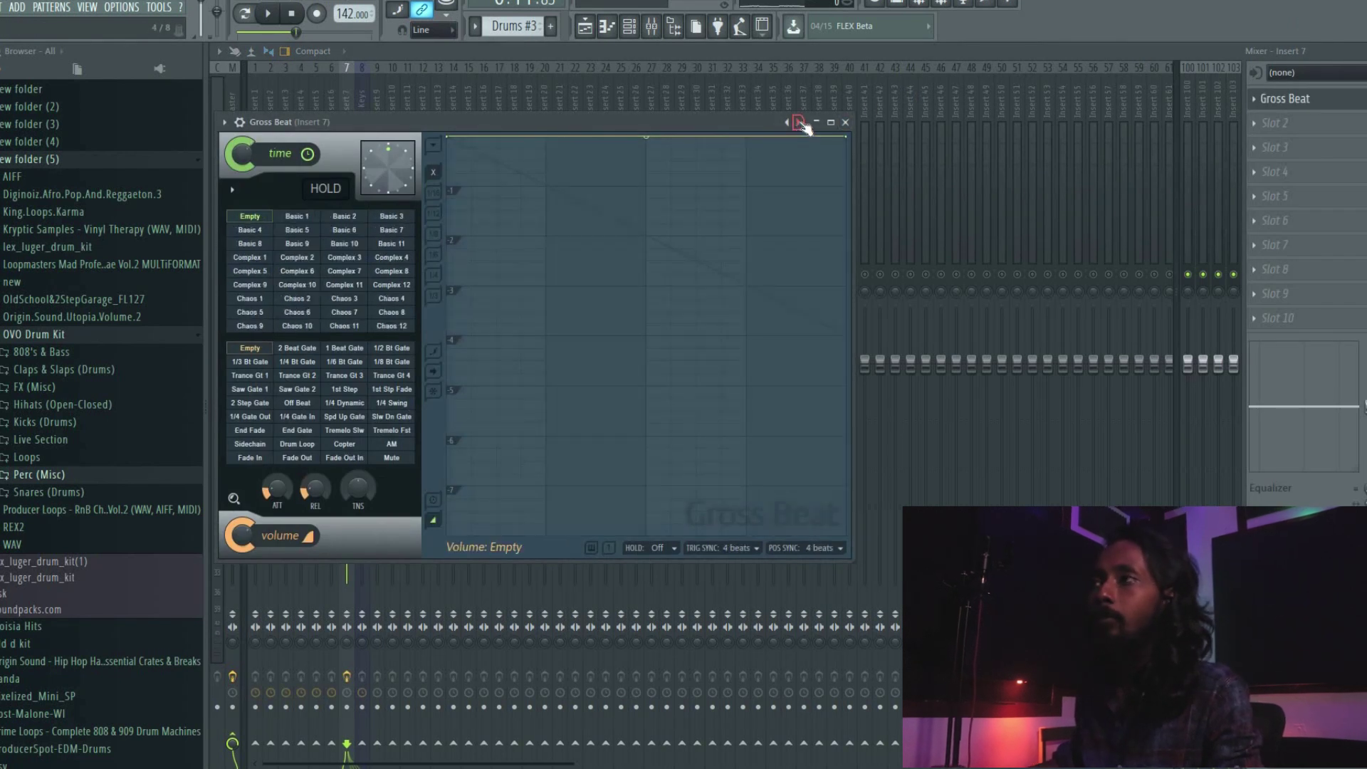
pyautogui.click(345, 311)
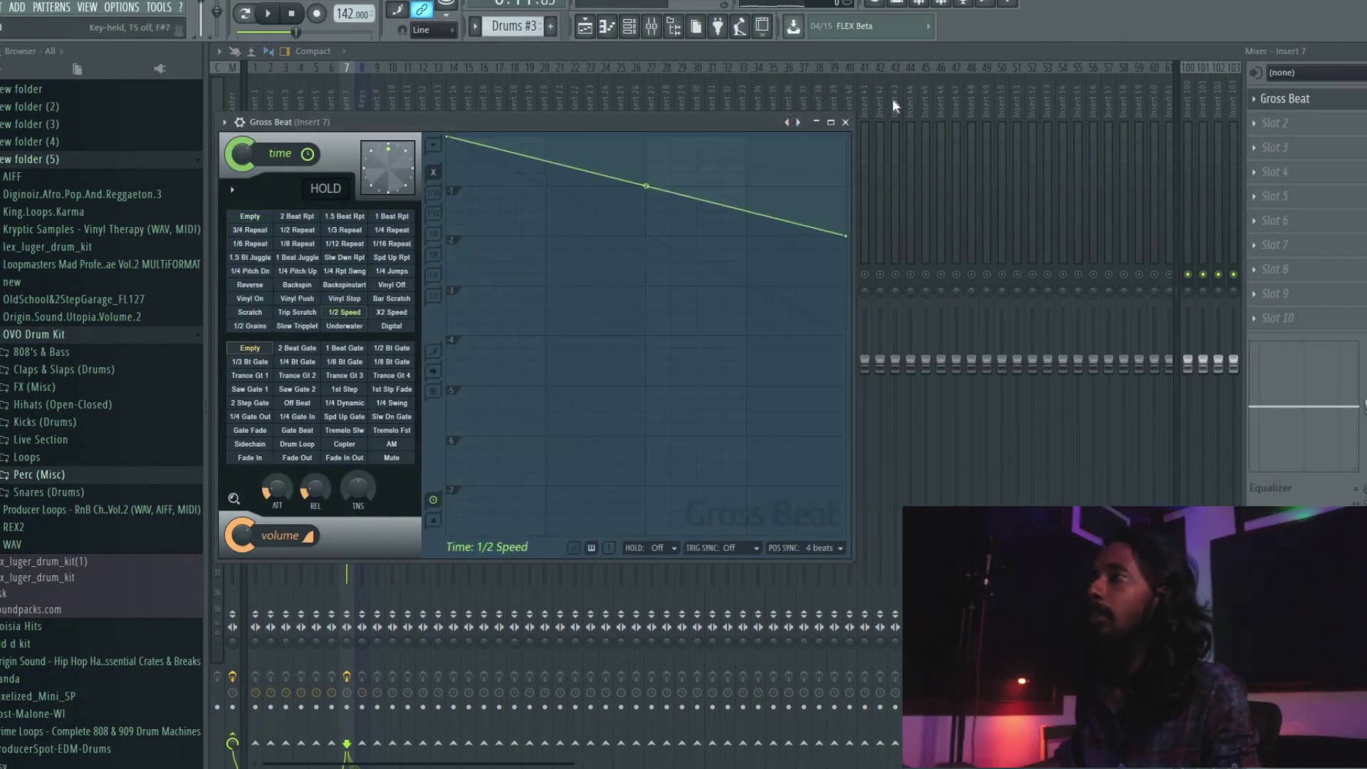
pyautogui.moveTo(734, 126); pyautogui.dragTo(1096, 145)
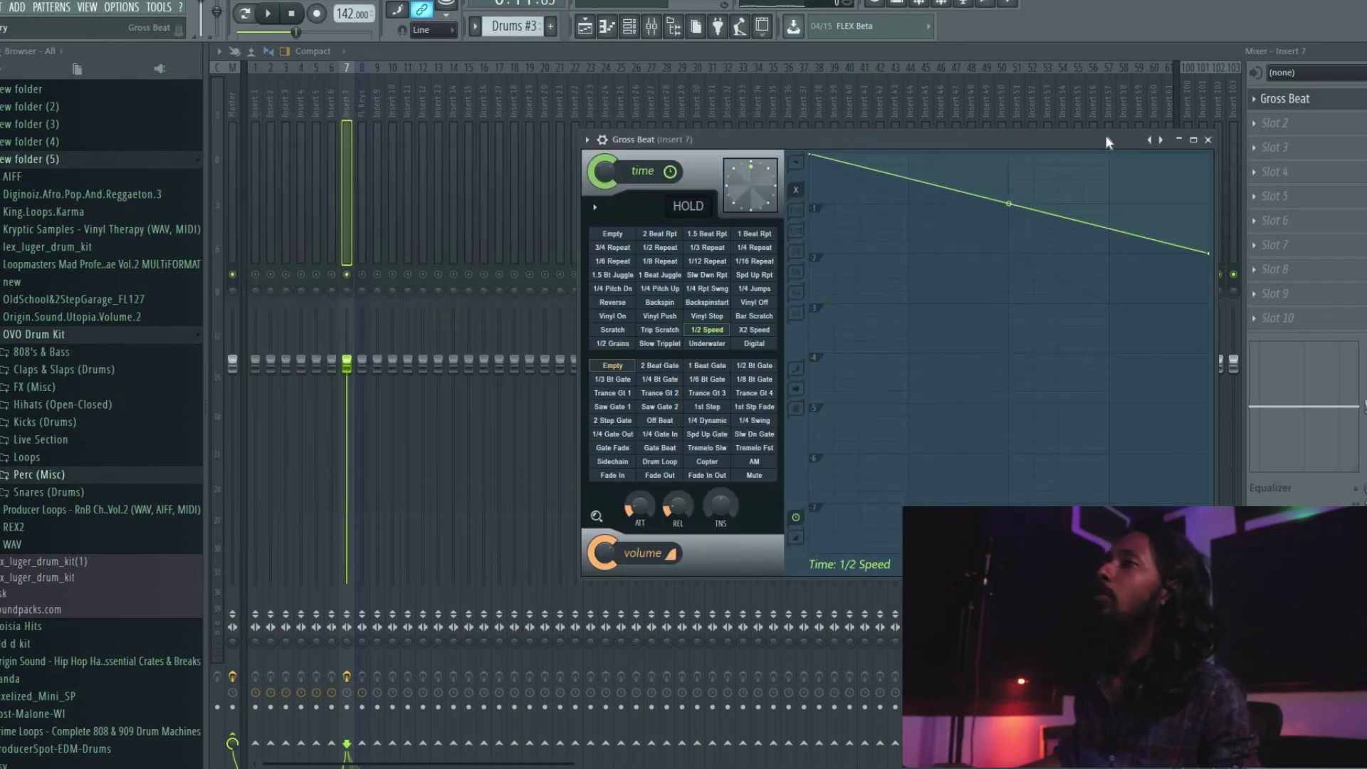
# - Play the beat with the half-speed effect, close the Gross Beat window, and show the playlist
pyautogui.click(277, 14)
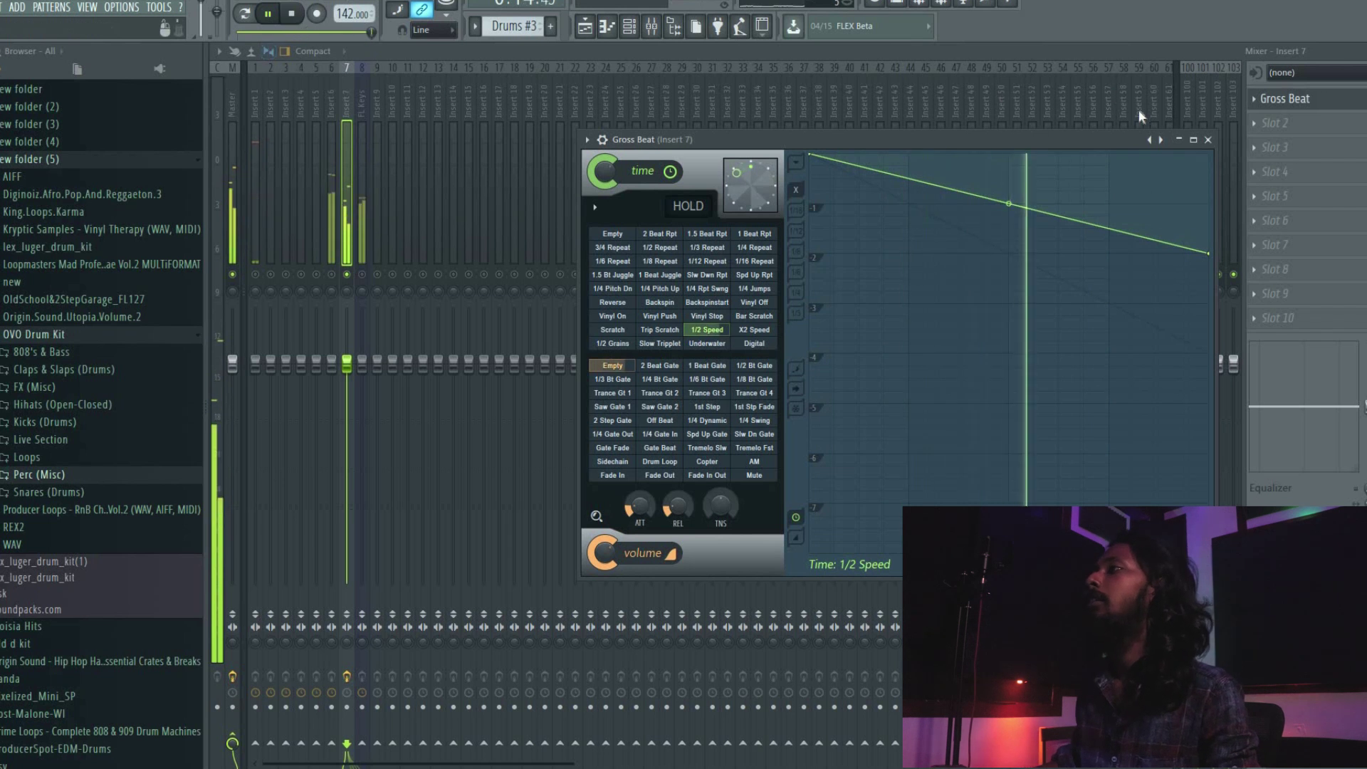
pyautogui.click(1208, 139)
pyautogui.press('F5')
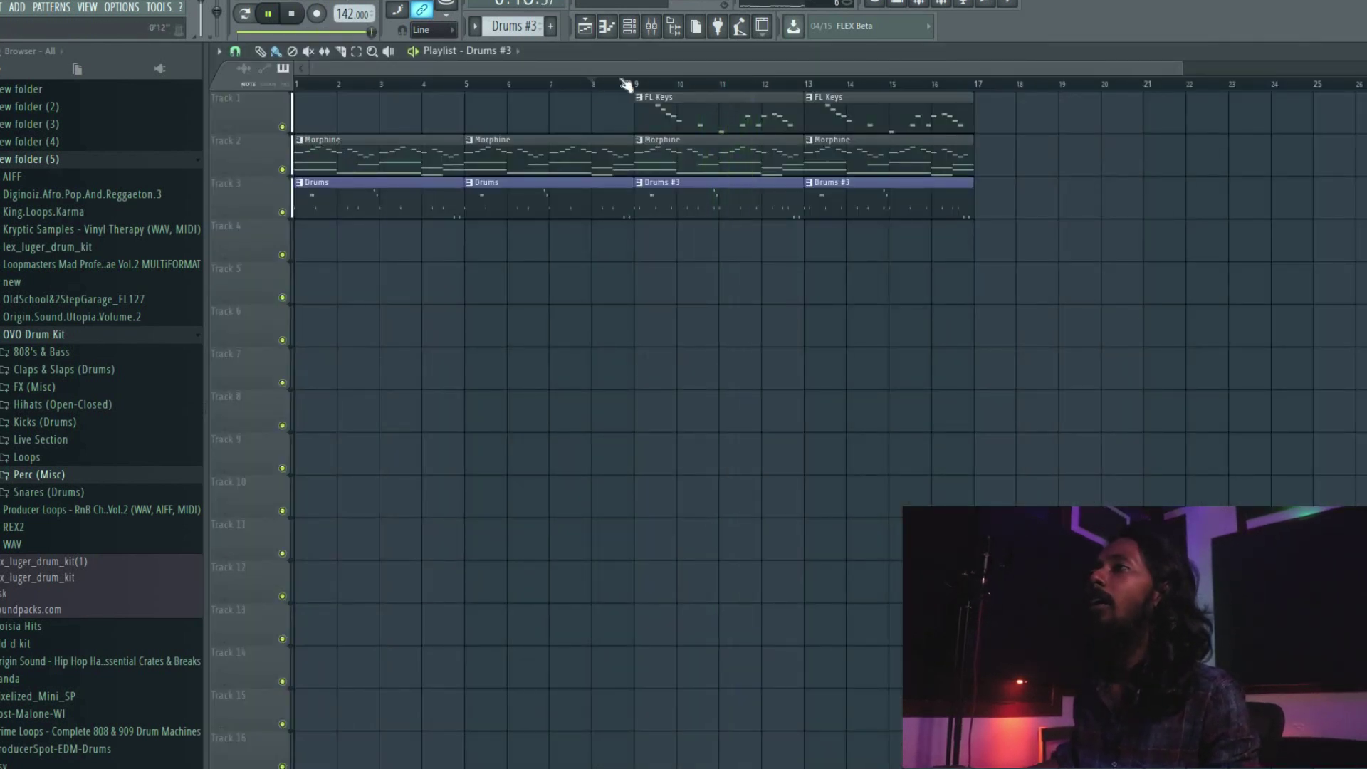
# - Clear the Insert 7 solo in the mixer and lower the faders of Insert 7, FL Keys, Insert 6 and Insert 1
pyautogui.click(652, 26)
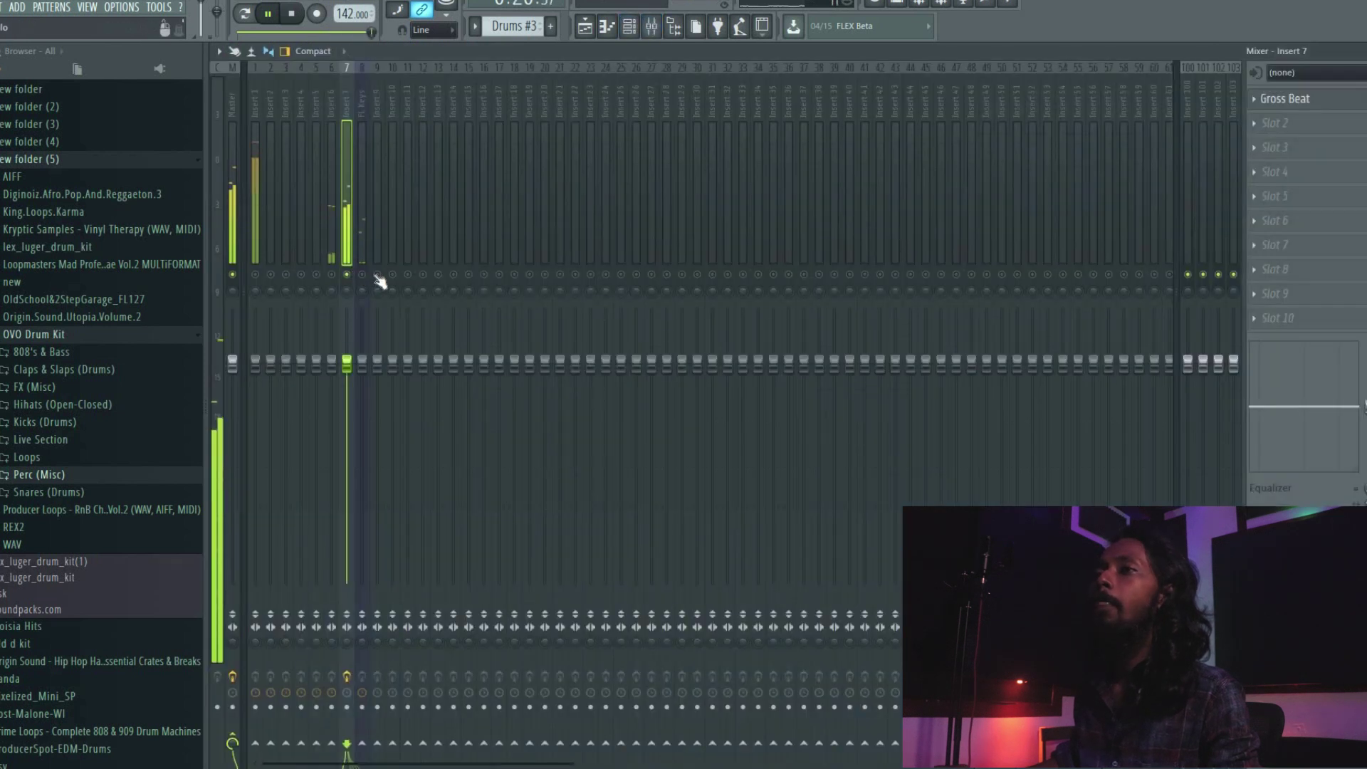
pyautogui.moveTo(352, 360); pyautogui.dragTo(351, 406)
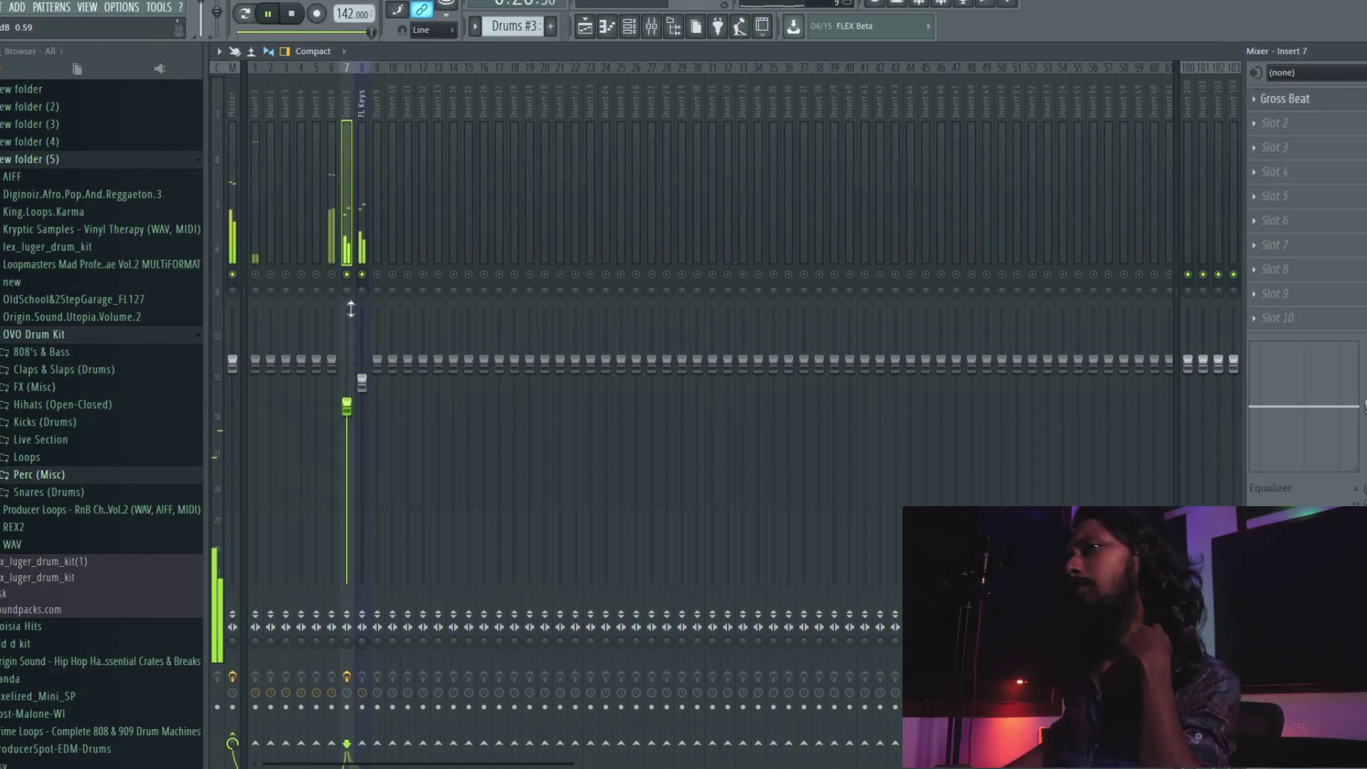
pyautogui.rightClick(348, 275)
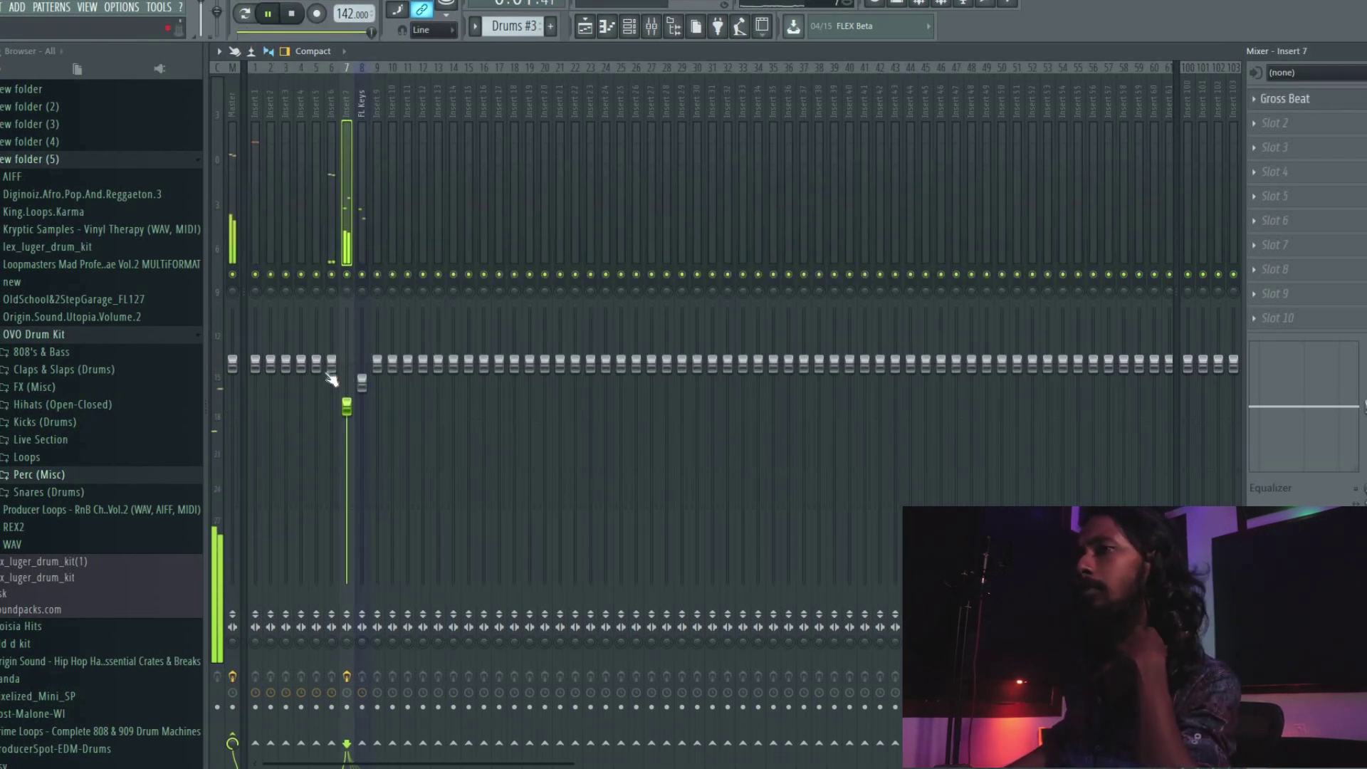
pyautogui.moveTo(331, 363); pyautogui.dragTo(331, 390)
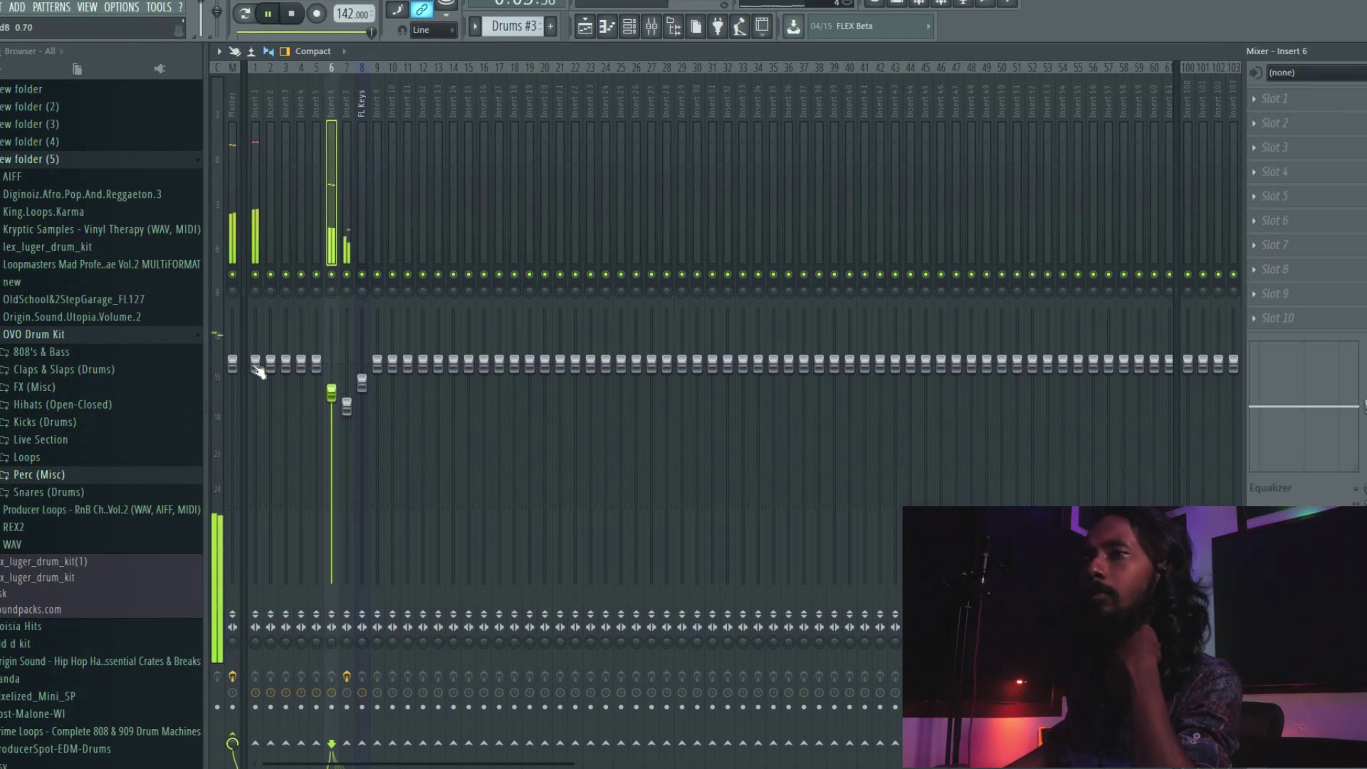
pyautogui.moveTo(257, 365); pyautogui.dragTo(256, 417)
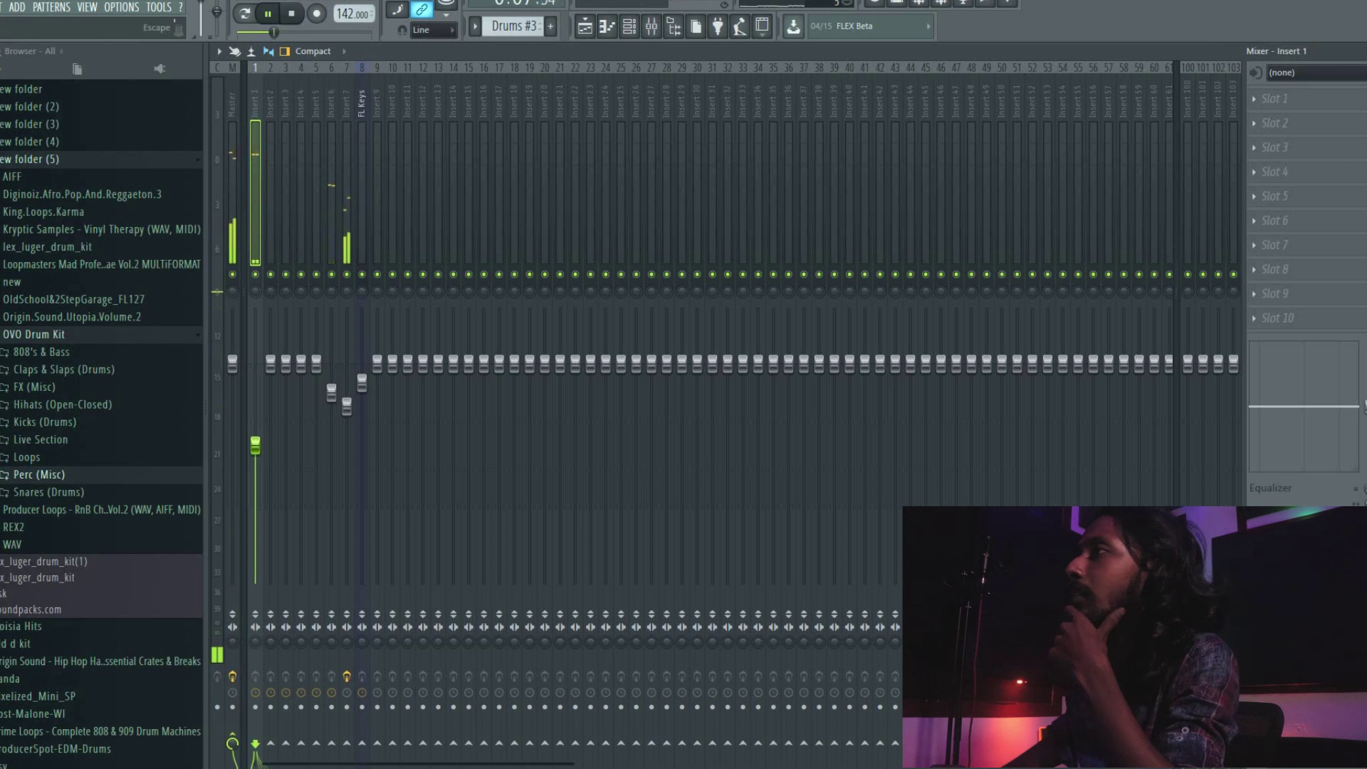
# - Return to the playlist, stop playback, and replay the arrangement from the start
pyautogui.click(585, 26)
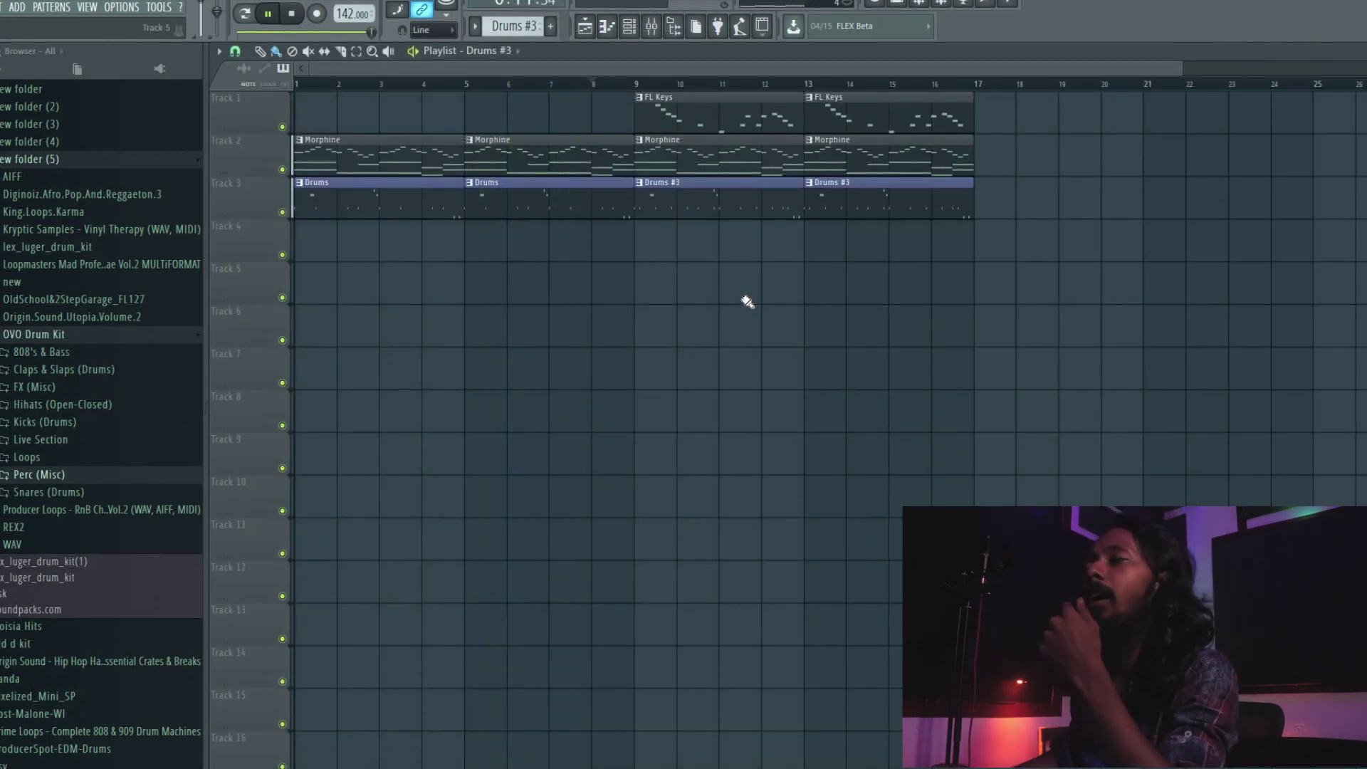
pyautogui.press('space')
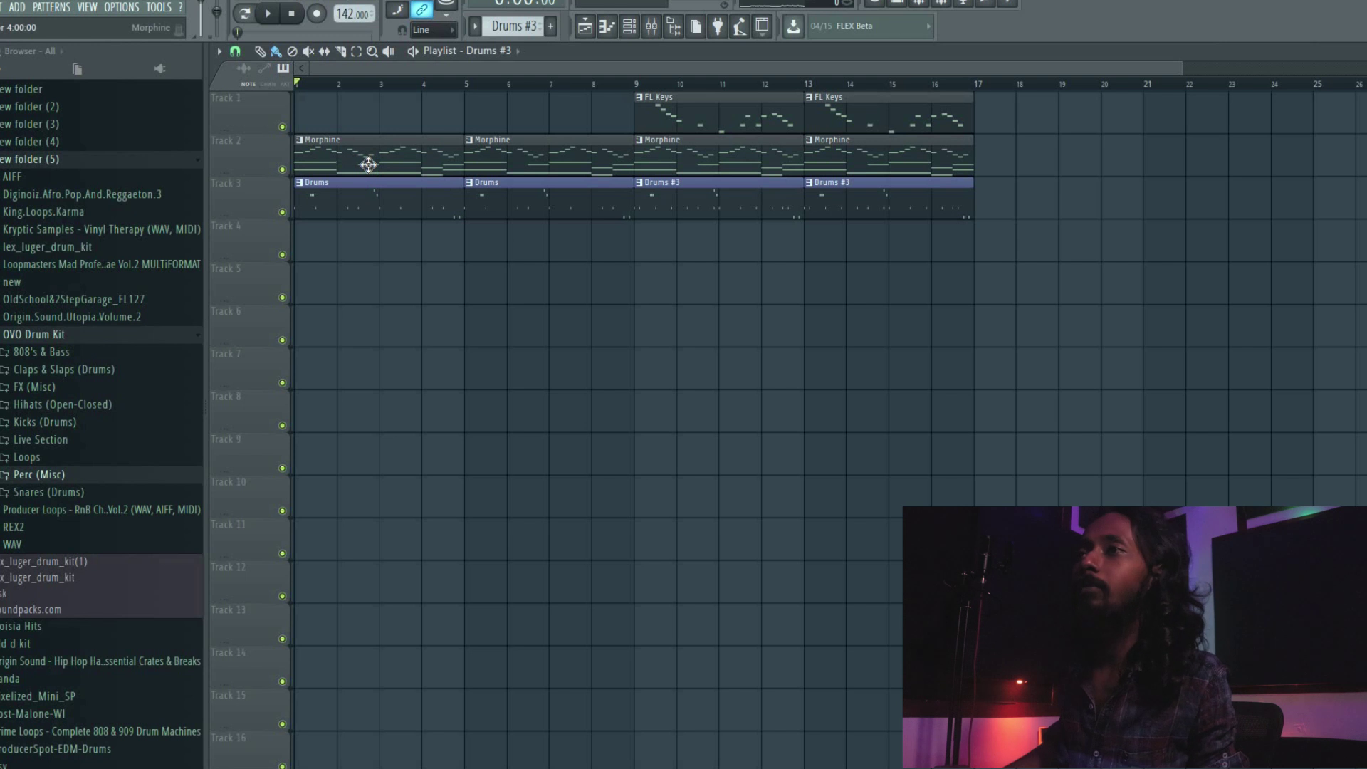
pyautogui.press('space')
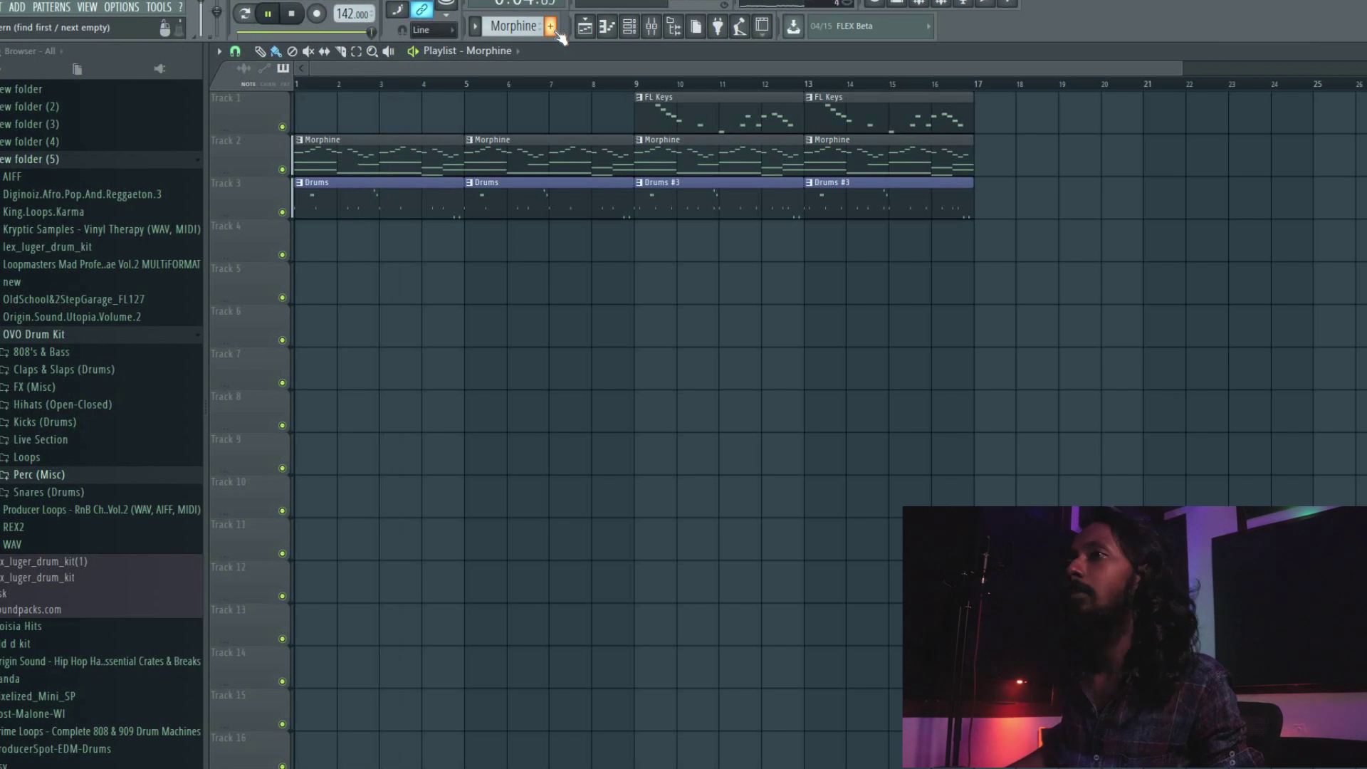
# - Delete the row of SN (Language) notes around C5 across the Drums pattern, then return to the playlist
pyautogui.click(314, 188)
pyautogui.click(630, 32)
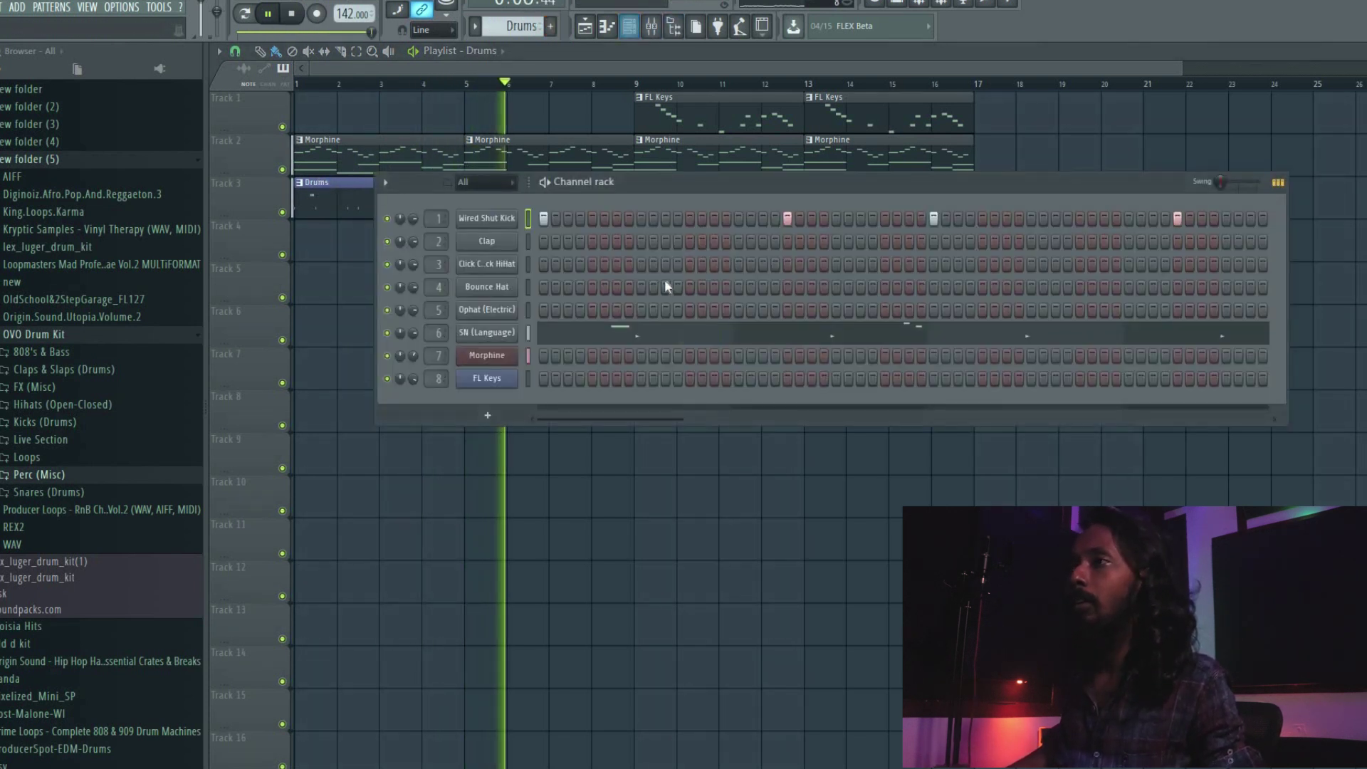
pyautogui.click(562, 338)
pyautogui.moveTo(955, 482); pyautogui.dragTo(469, 420)
pyautogui.press('Delete')
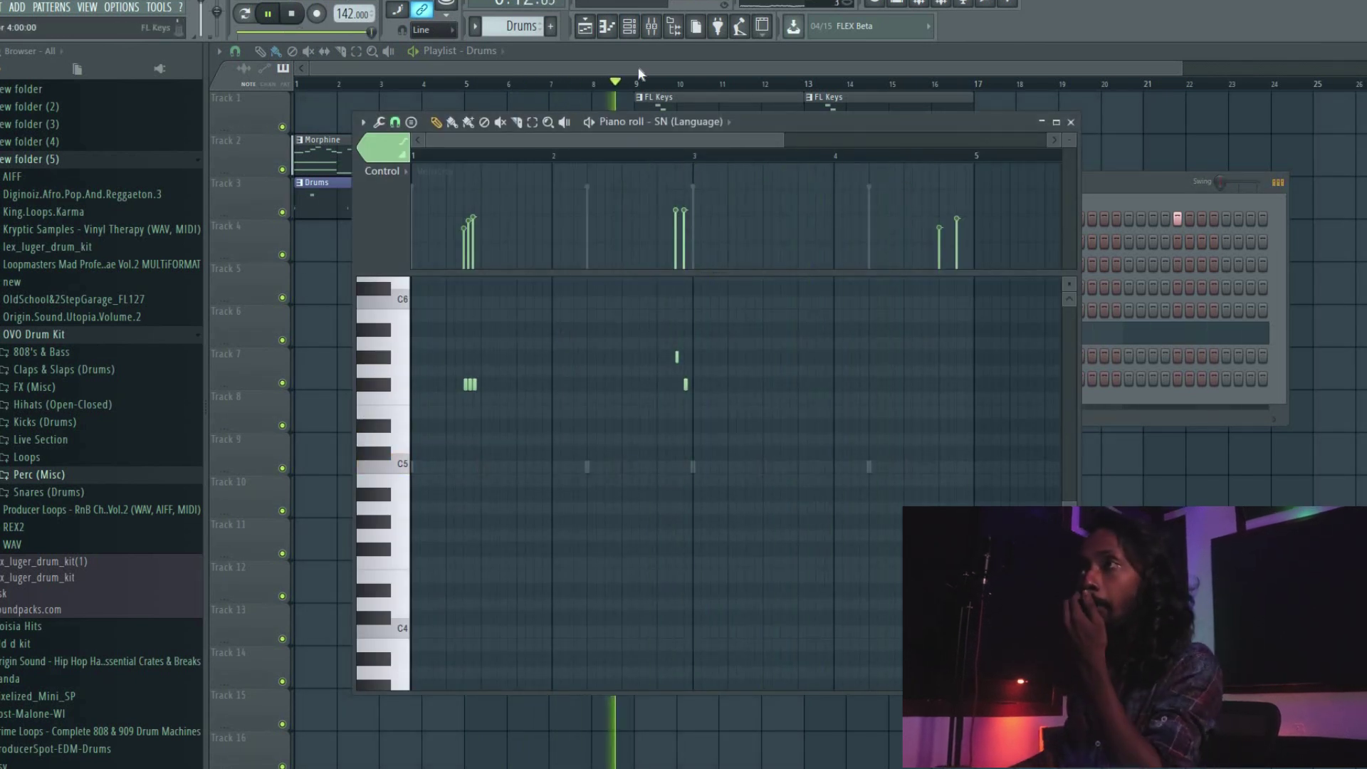
pyautogui.press('F5')
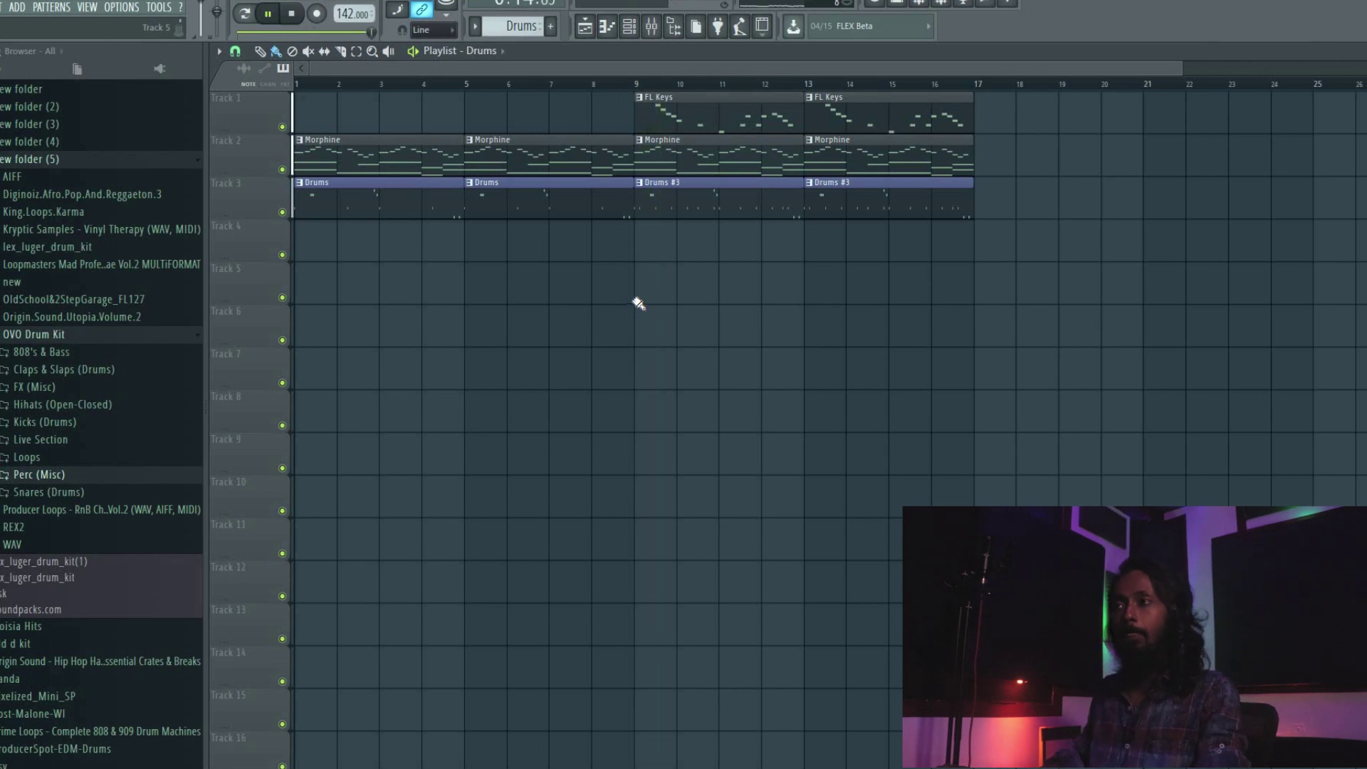
# - Stop playback, create a pattern named Hat, and place four-bar clips of it at bars 9 and 13 on Track 4
pyautogui.press('space')
pyautogui.click(550, 27)
pyautogui.click(552, 45)
pyautogui.click(662, 92)
pyautogui.click(658, 241)
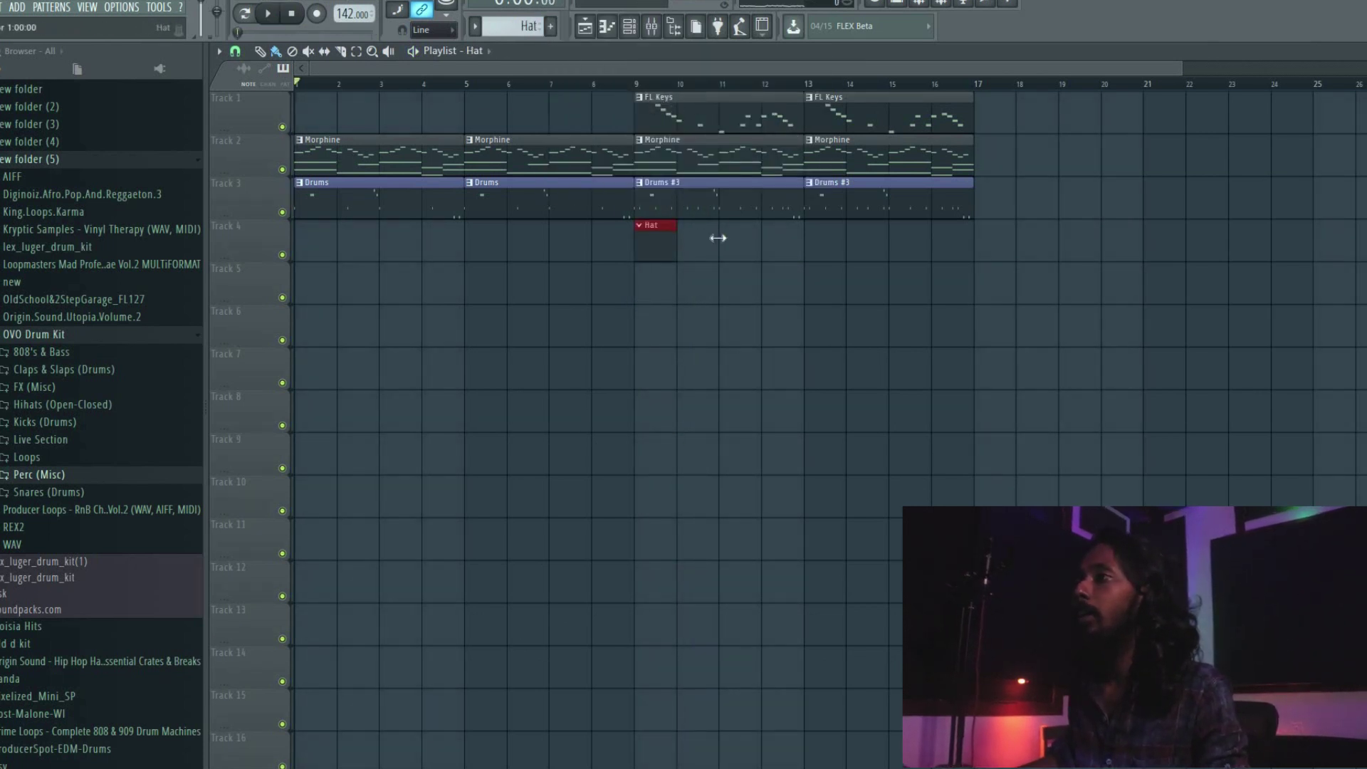
pyautogui.click(819, 243)
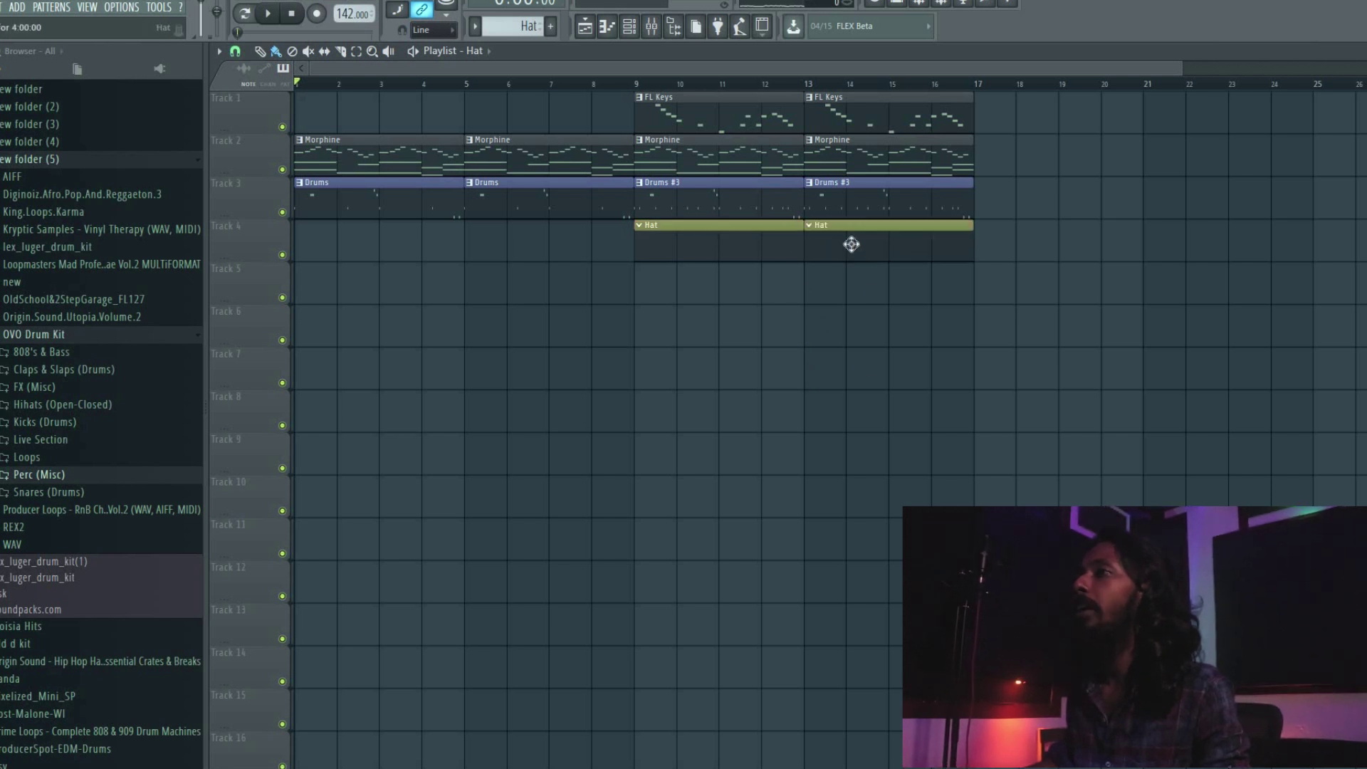
# - Open the Hat pattern's Click Clack HiHat piano roll and place C5 notes on steps 1 and 3 of bar 1
pyautogui.click(631, 27)
pyautogui.click(492, 264)
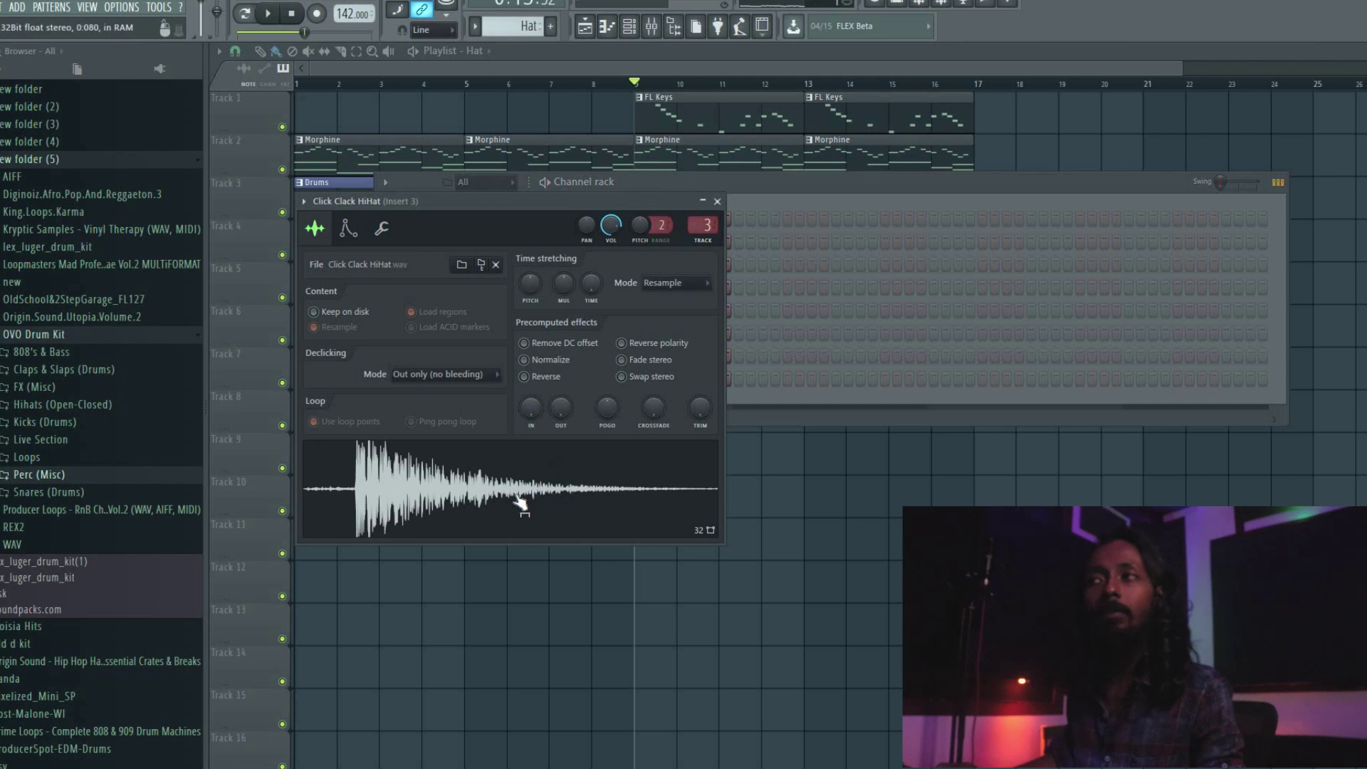
pyautogui.click(717, 202)
pyautogui.rightClick(506, 266)
pyautogui.click(548, 268)
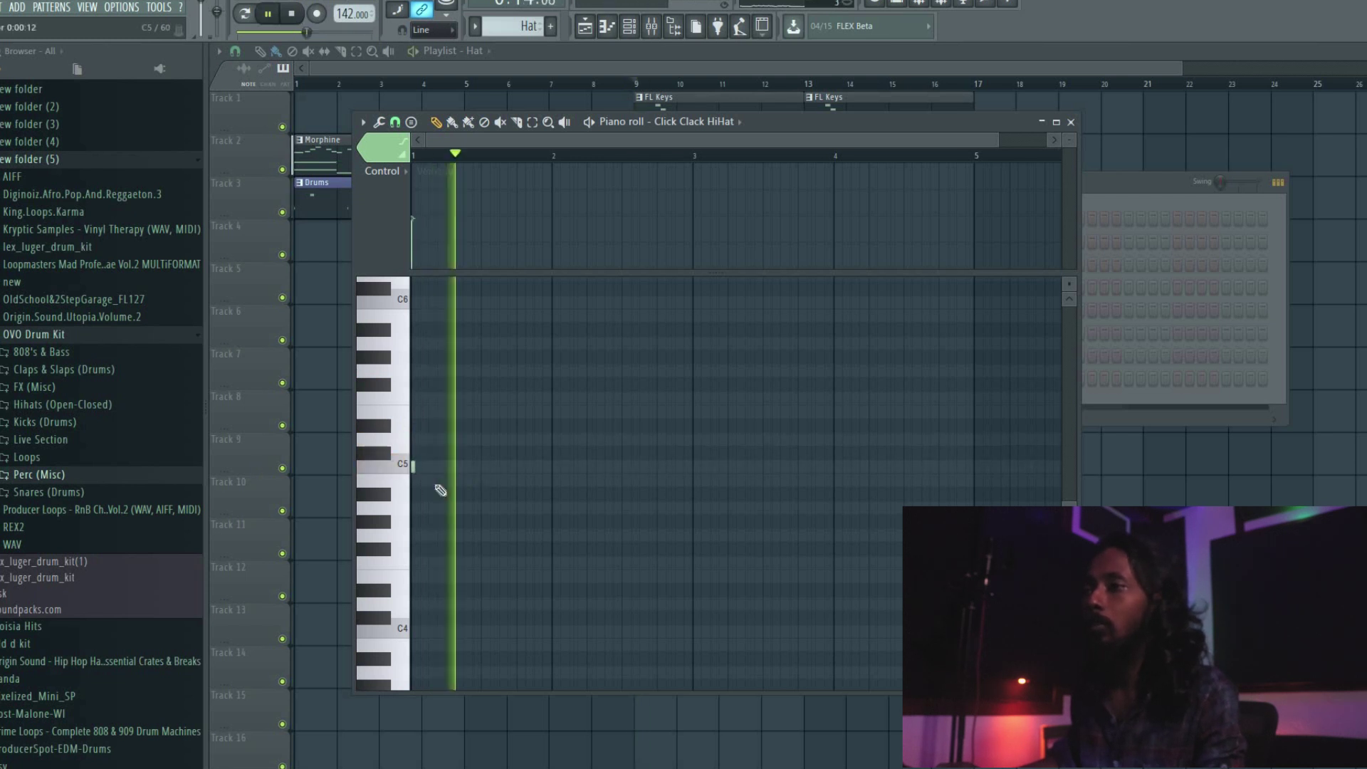
pyautogui.click(430, 466)
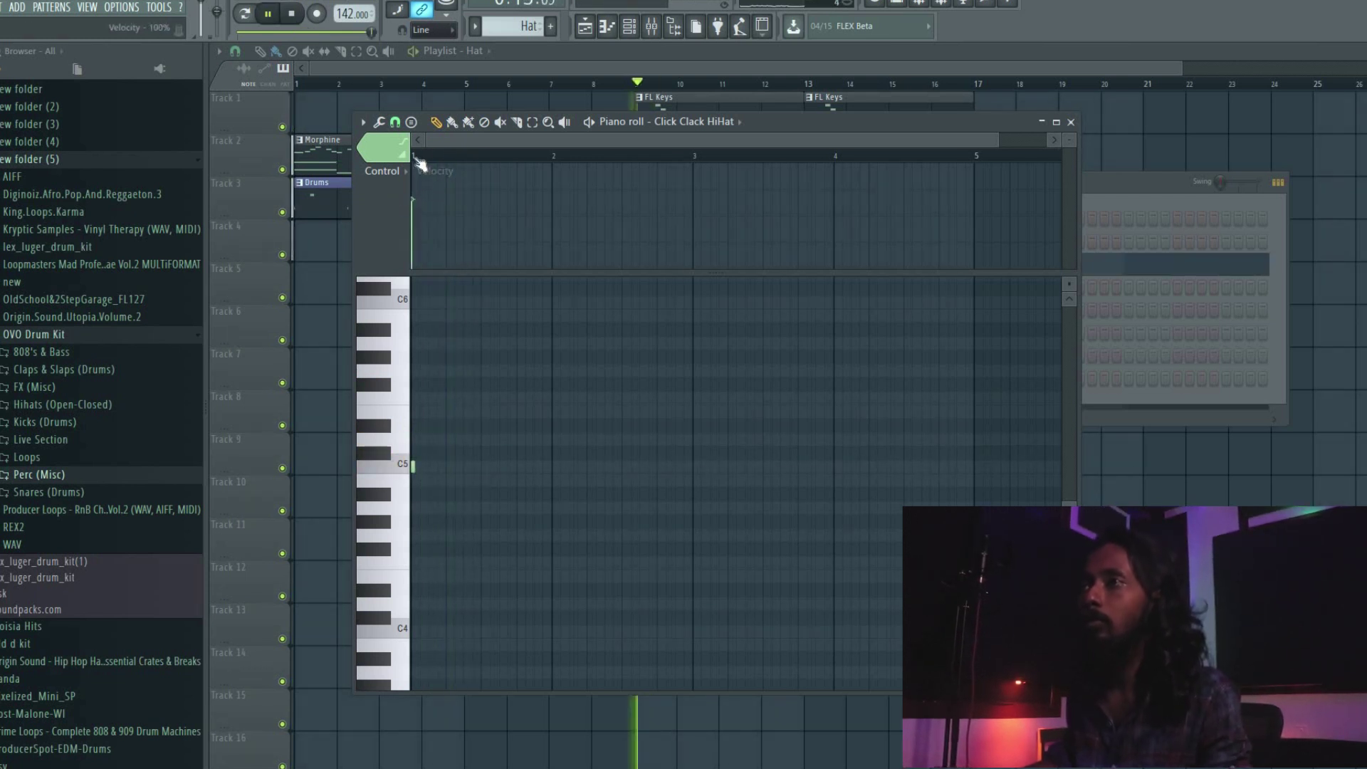
pyautogui.scroll(3, 448, 139)
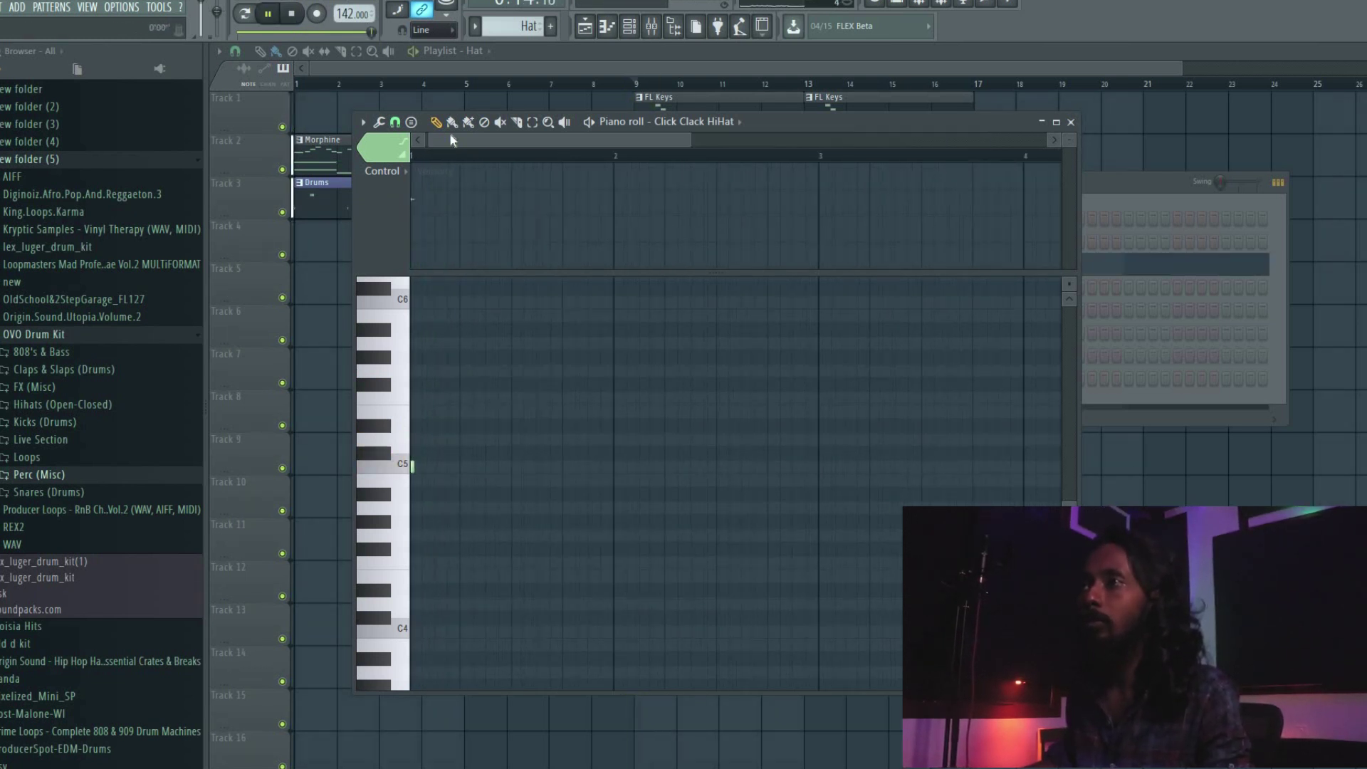
pyautogui.press('space')
pyautogui.click(455, 467)
pyautogui.press('space')
# - Extend the hi-hat rhythm in bar 1 with C5 notes on steps 5, 6, 7, 9, 11 and 13
pyautogui.moveTo(503, 513); pyautogui.dragTo(412, 456)
pyautogui.hotkey('ctrl', 'b')
pyautogui.hotkey('ctrl', 'd')
pyautogui.moveTo(588, 513); pyautogui.dragTo(512, 473)
pyautogui.hotkey('ctrl', 'd')
pyautogui.click(512, 473)
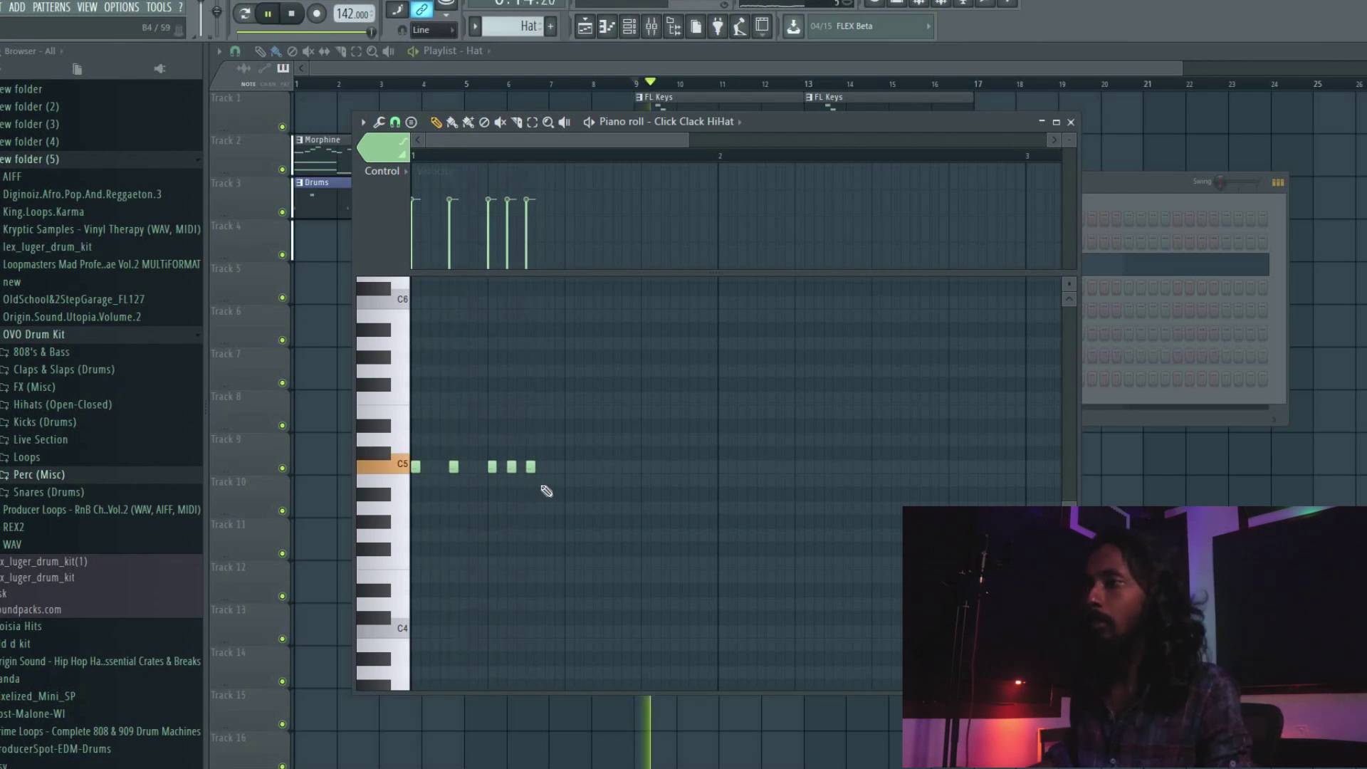
pyautogui.click(569, 472)
pyautogui.click(607, 466)
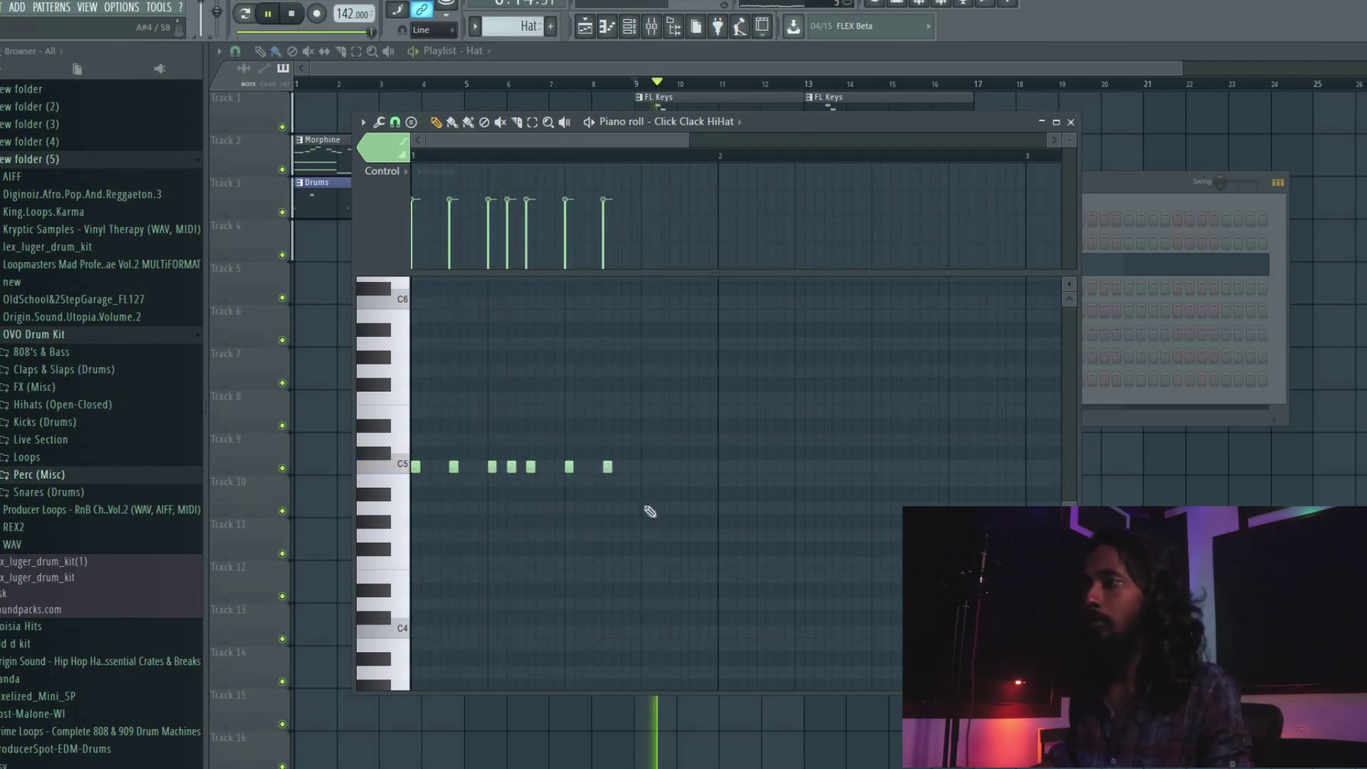
pyautogui.click(645, 466)
pyautogui.press('space')
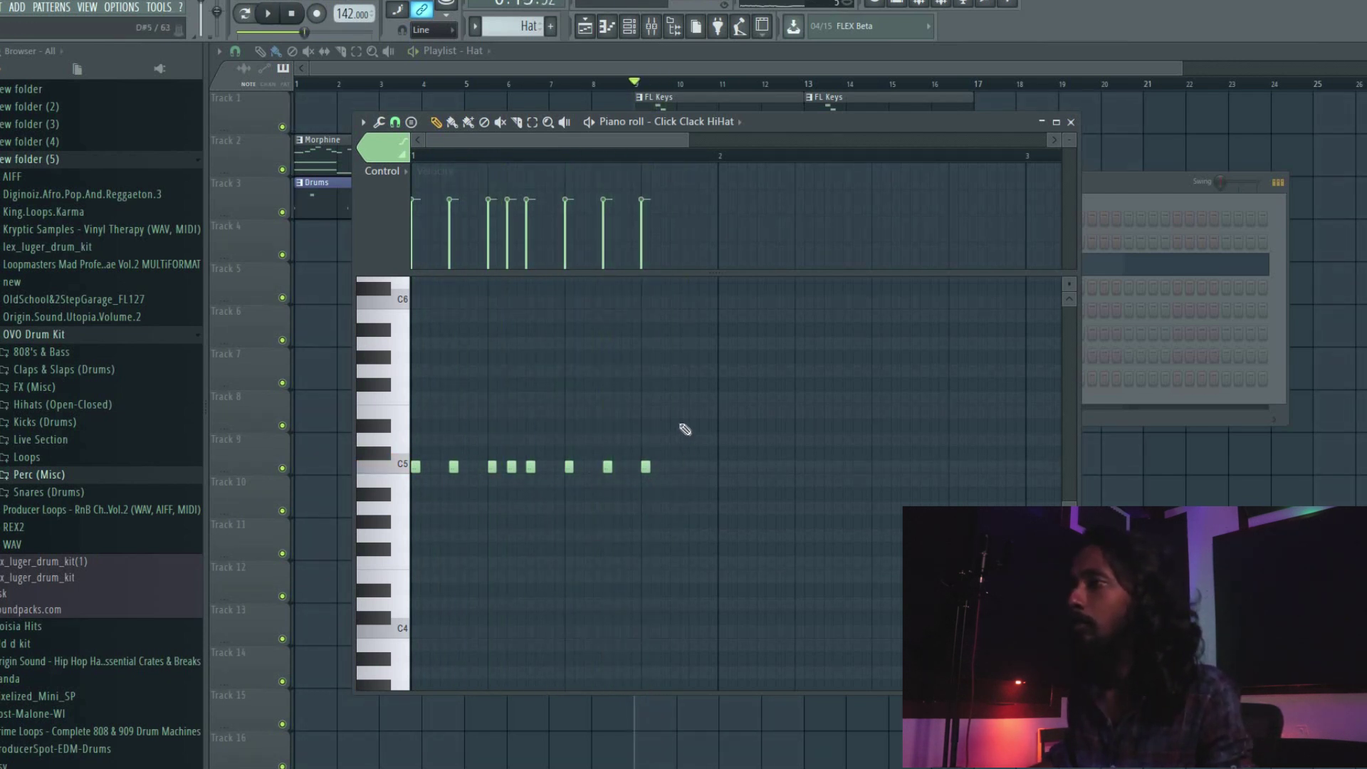
# - End bar 1 with hi-hat notes at D#5 on step 15 and F#5 on step 16, and vary the bar's velocities
pyautogui.click(703, 385)
pyautogui.press('space')
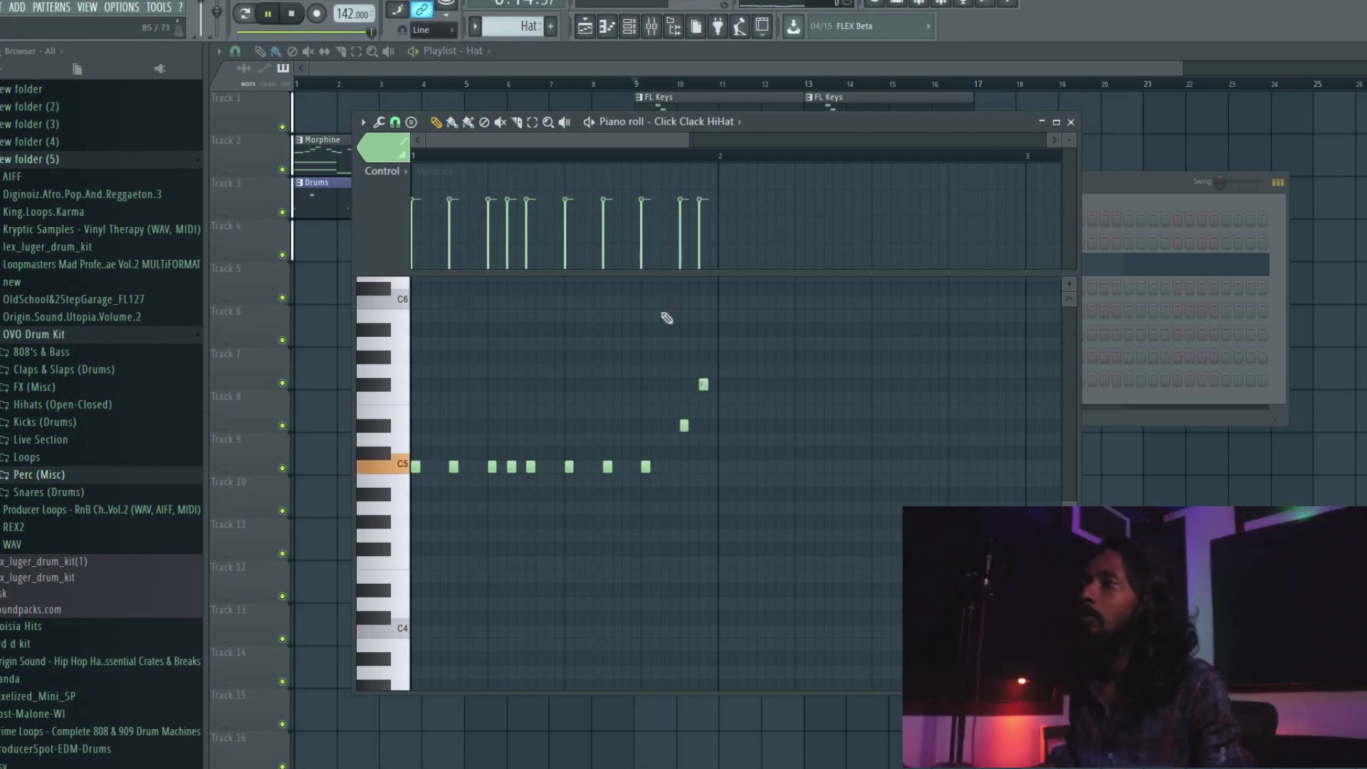
pyautogui.moveTo(451, 207); pyautogui.dragTo(732, 198)
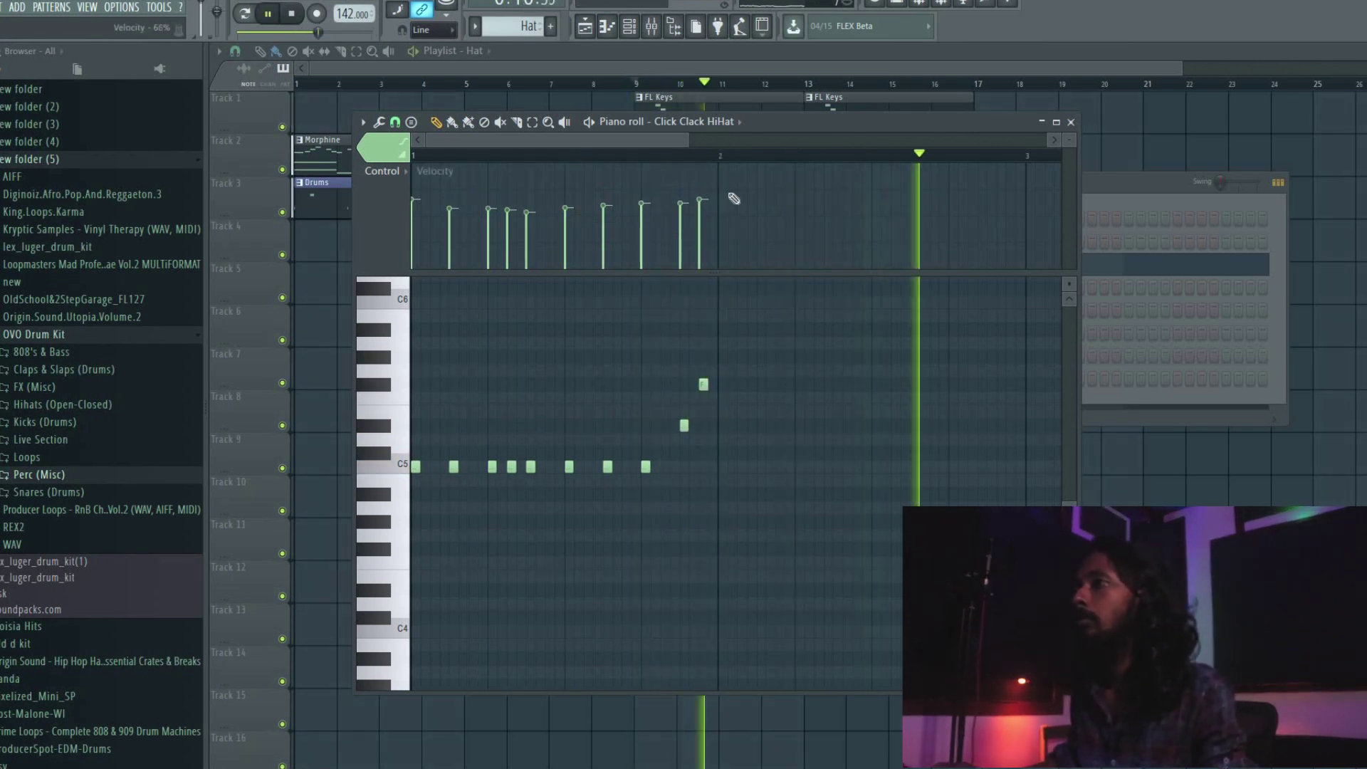
# - Add C5 hi-hat notes on steps 1, 3 and 5 of bar 2
pyautogui.scroll(-1, 630, 160)
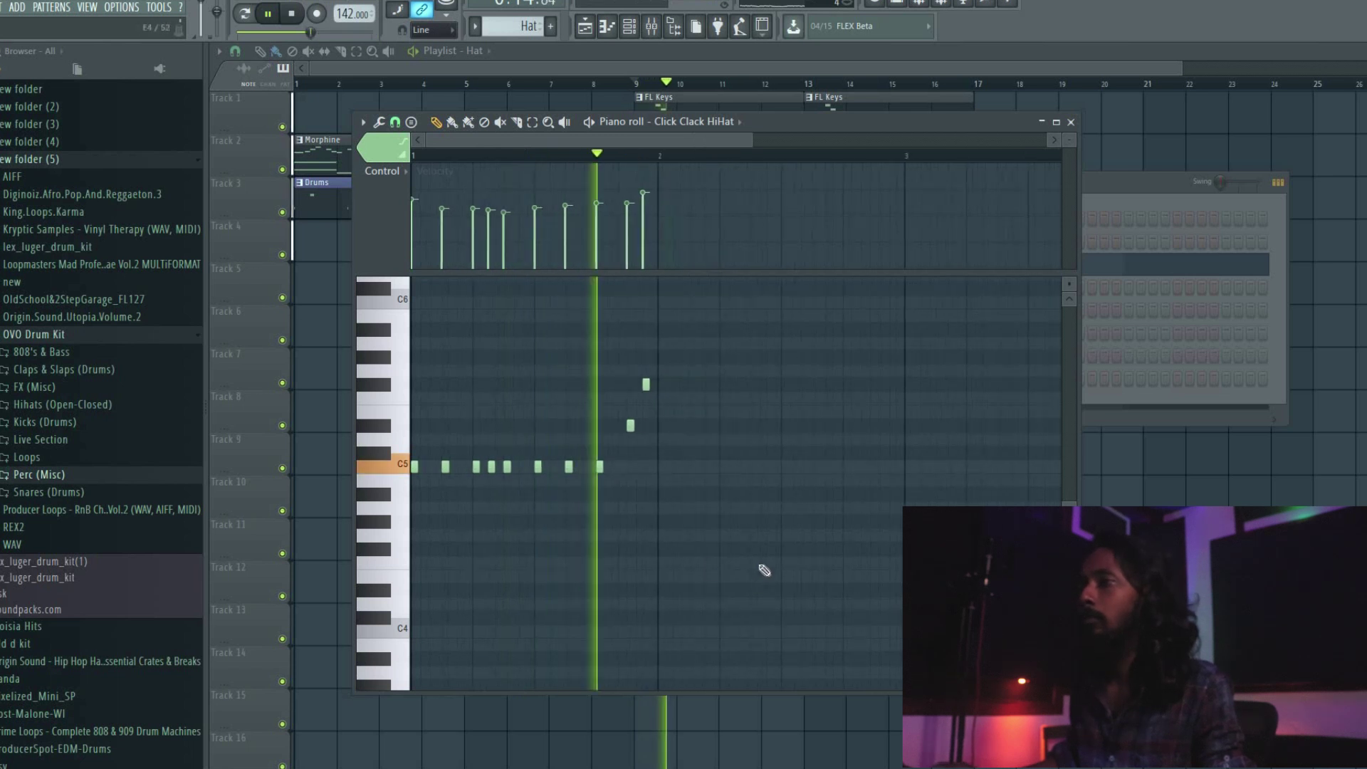
pyautogui.click(662, 466)
pyautogui.click(694, 468)
pyautogui.click(724, 468)
pyautogui.press('space')
# - Raise the velocities of the hi-hat notes on steps 5, 7 and 9 of bar 1 and lower the one on step 11
pyautogui.click(473, 194)
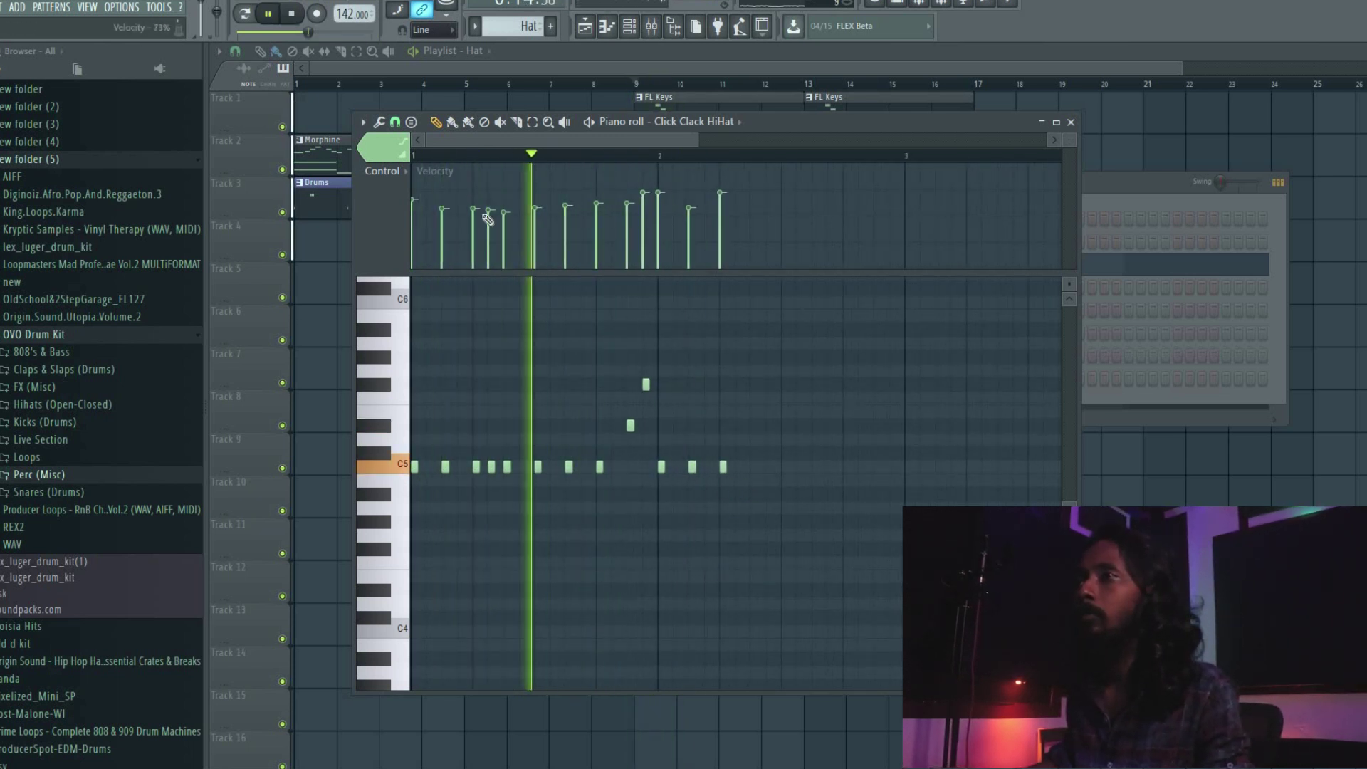
pyautogui.click(504, 205)
pyautogui.click(541, 200)
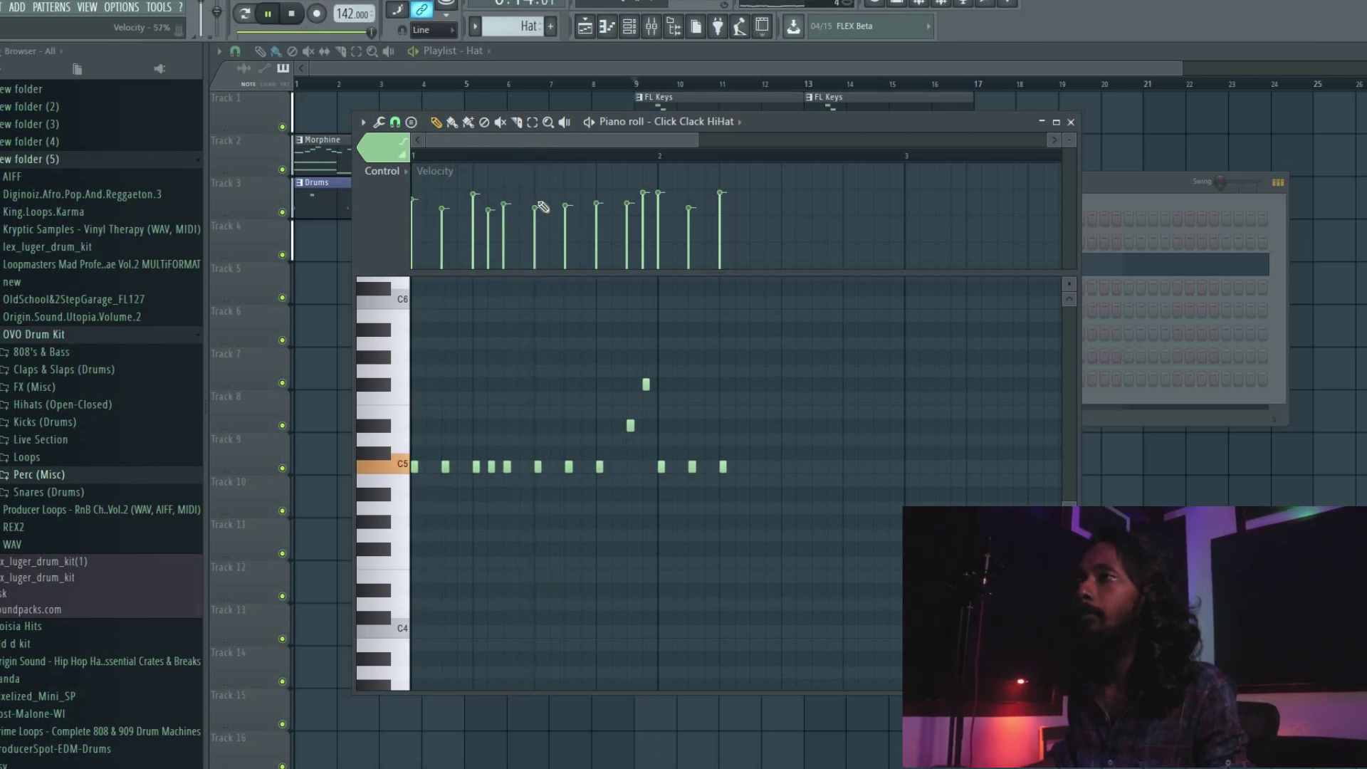
pyautogui.click(566, 222)
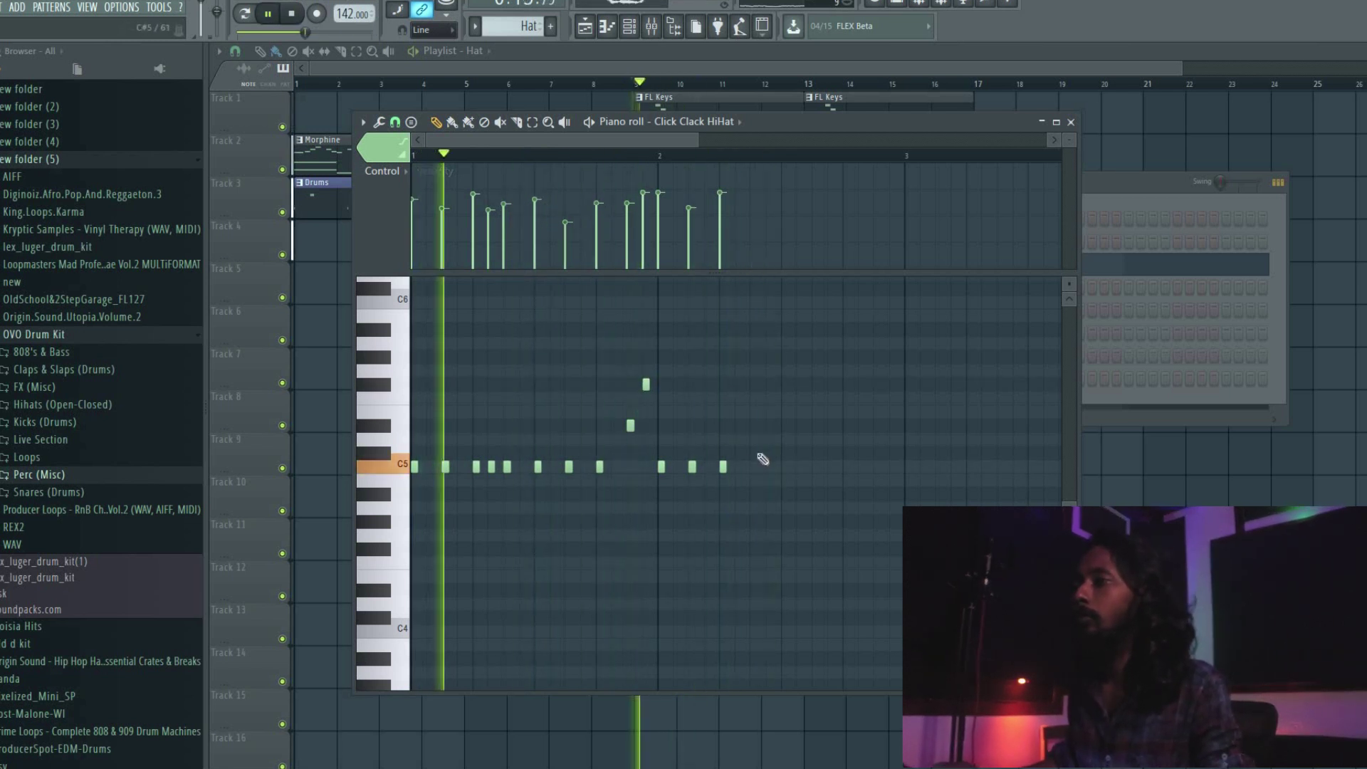
# - Complete bar 2 with C5 hi-hat notes on steps 9, 11, 13, 14, 15 and 16 at varied velocities
pyautogui.scroll(2, 833, 448)
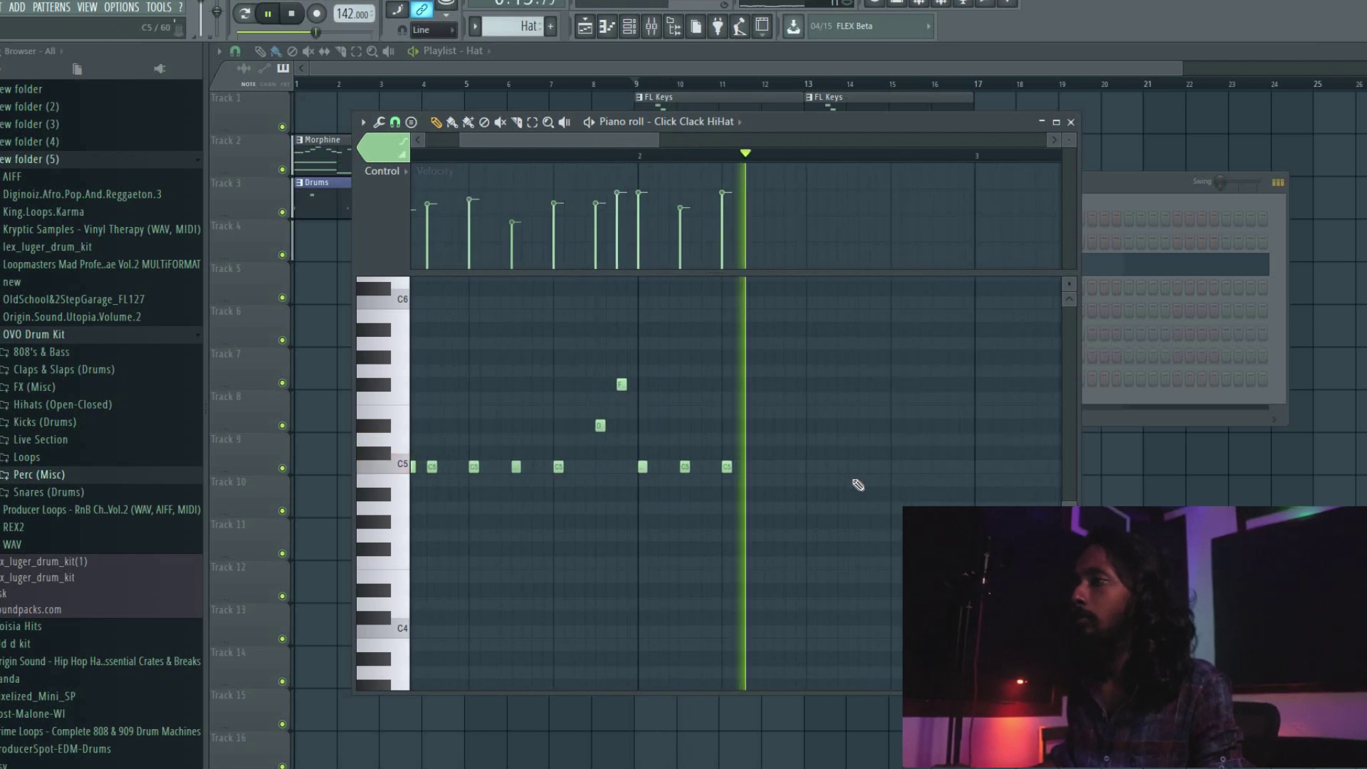
pyautogui.press('space')
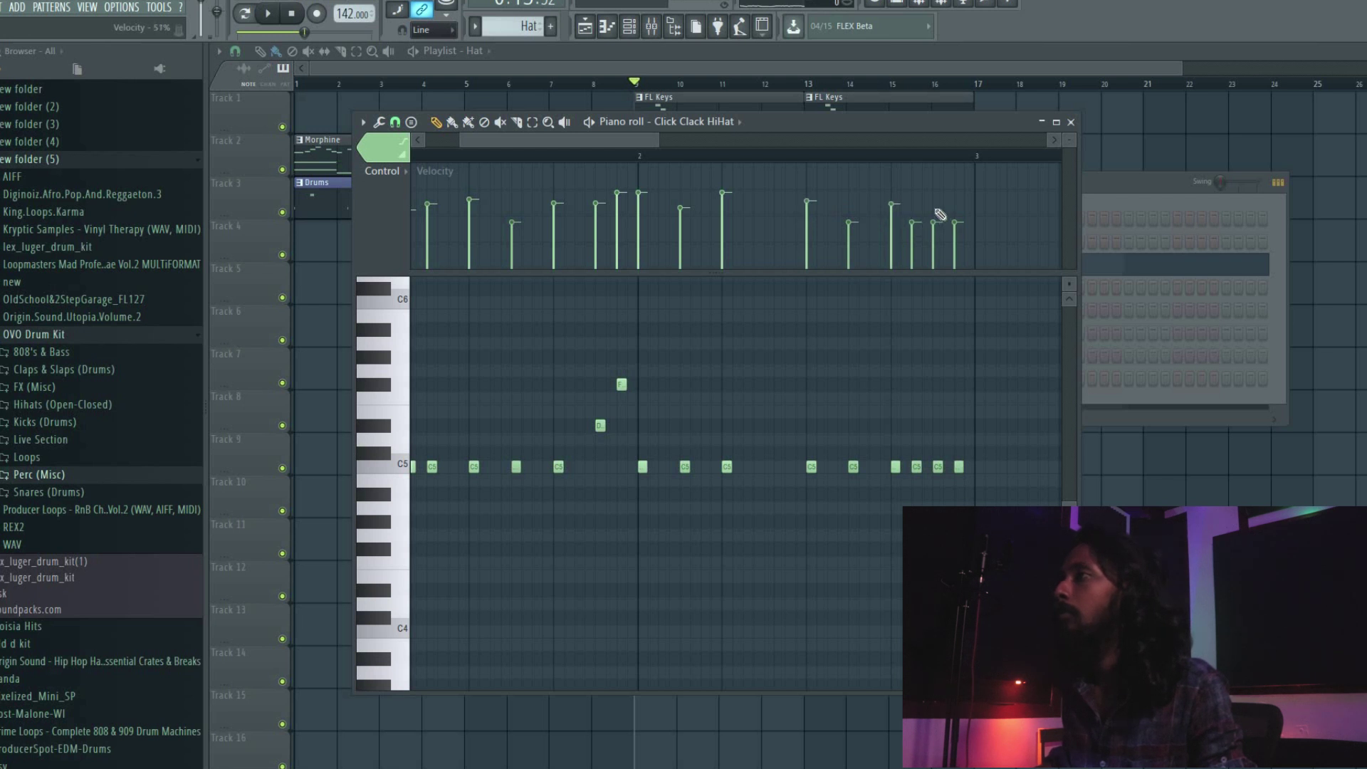
pyautogui.press('space')
# - Duplicate the two-bar hi-hat sequence into bars 3 and 4 and deselect the notes
pyautogui.scroll(-2, 635, 184)
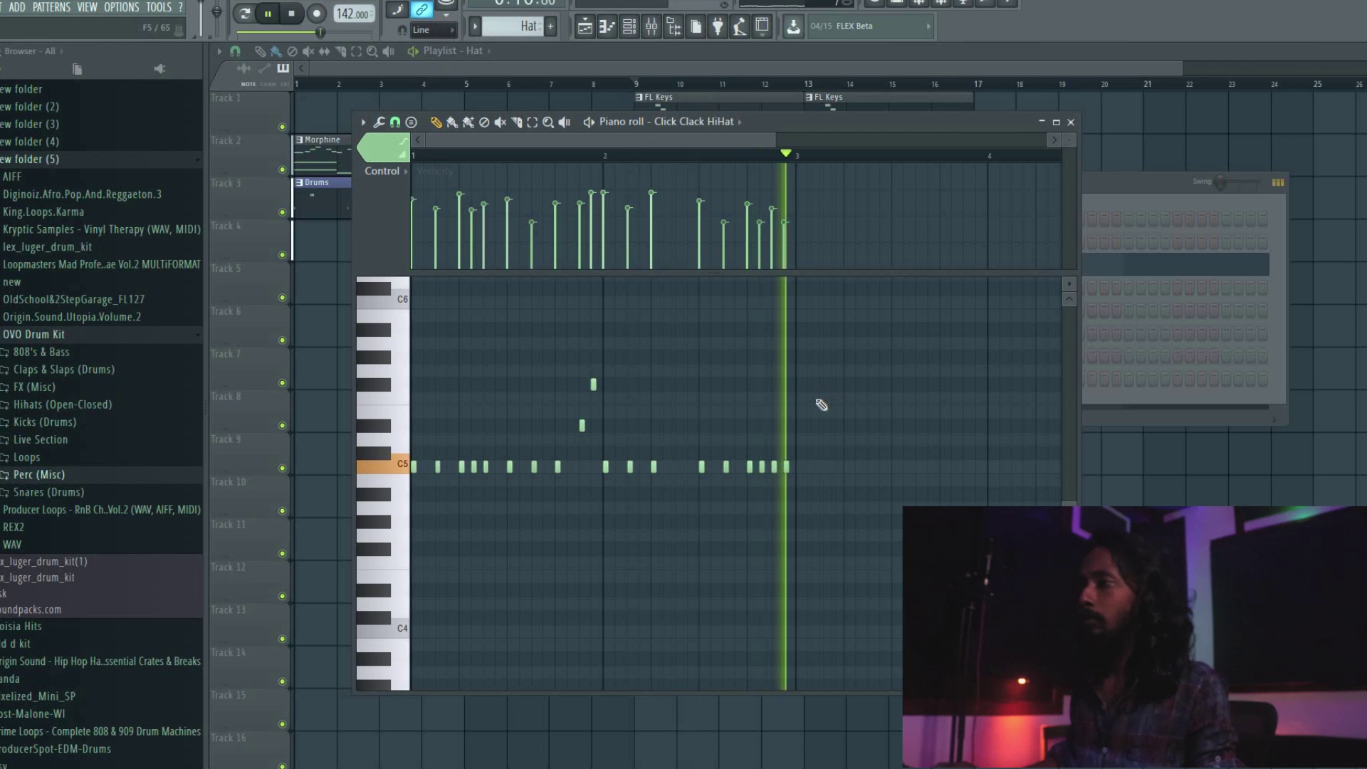
pyautogui.hotkey('ctrl', 'a')
pyautogui.hotkey('ctrl', 'b')
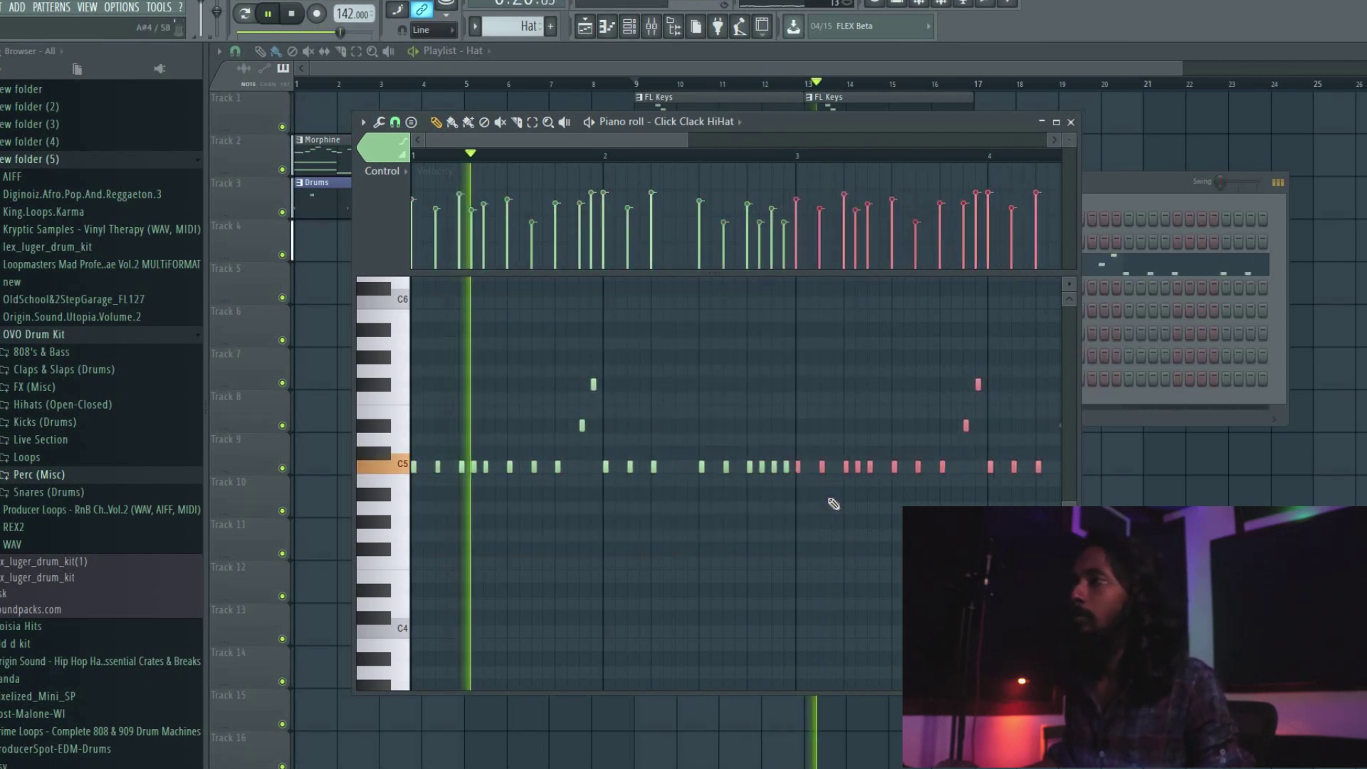
pyautogui.keyDown('ctrl'); pyautogui.click(832, 502); pyautogui.keyUp('ctrl')
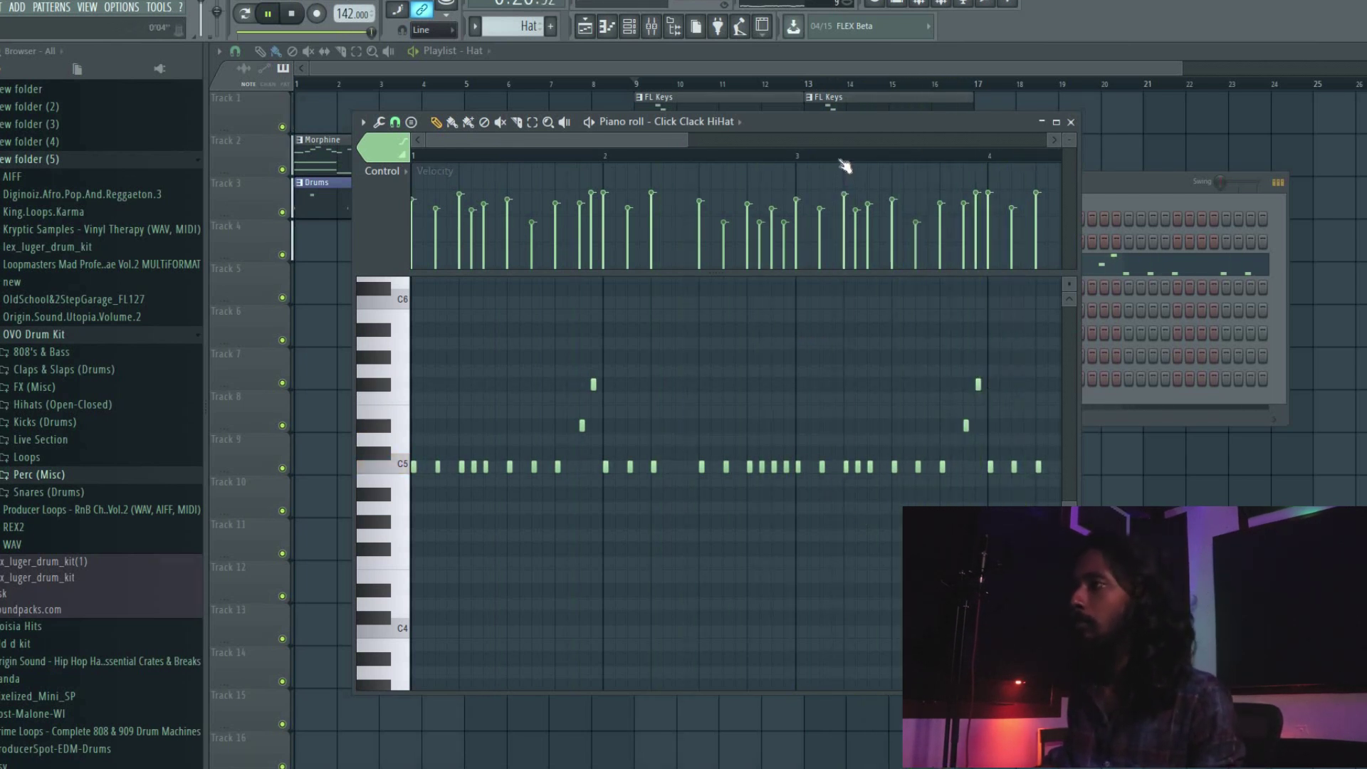
pyautogui.scroll(-1, 845, 162)
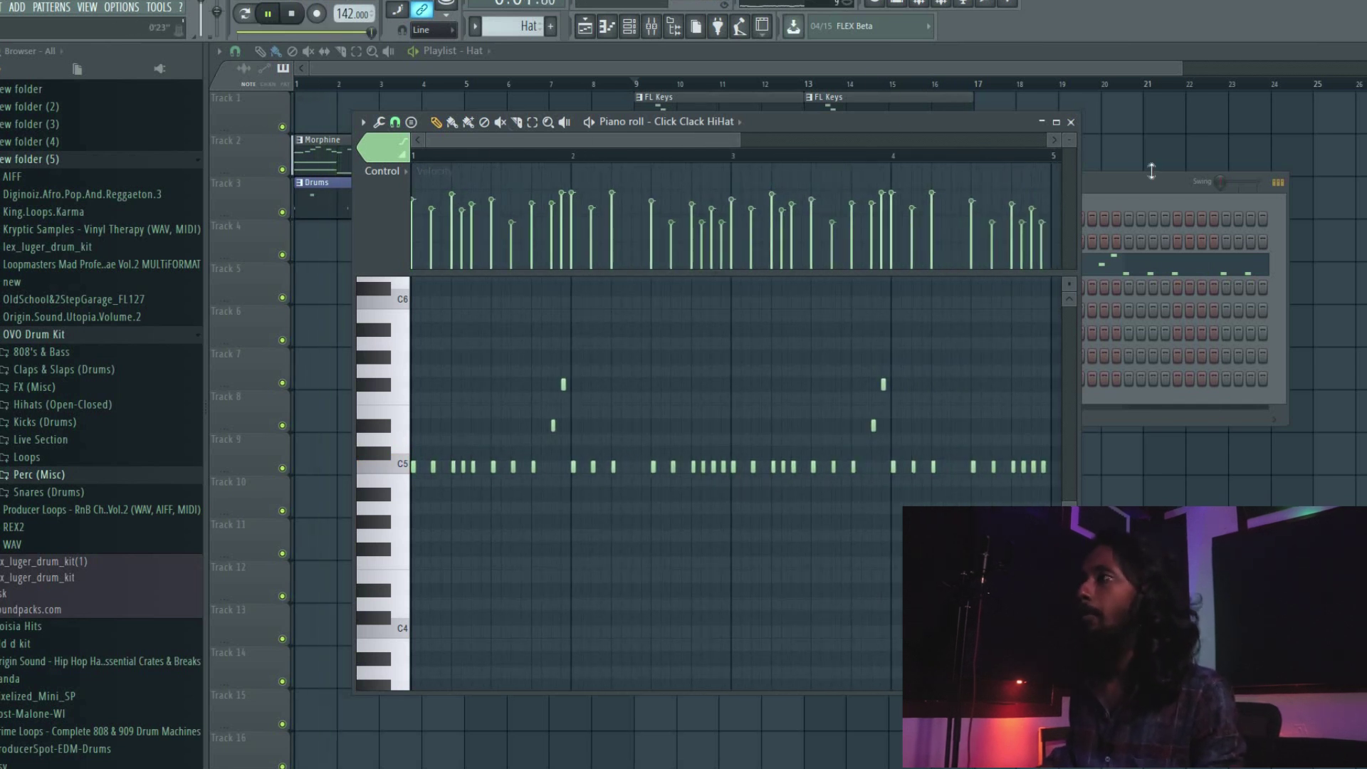
# - Bring the channel rack to the front and restart playback to hear the new hi-hats with the beat
pyautogui.click(1101, 200)
pyautogui.press('space')
pyautogui.press('space')
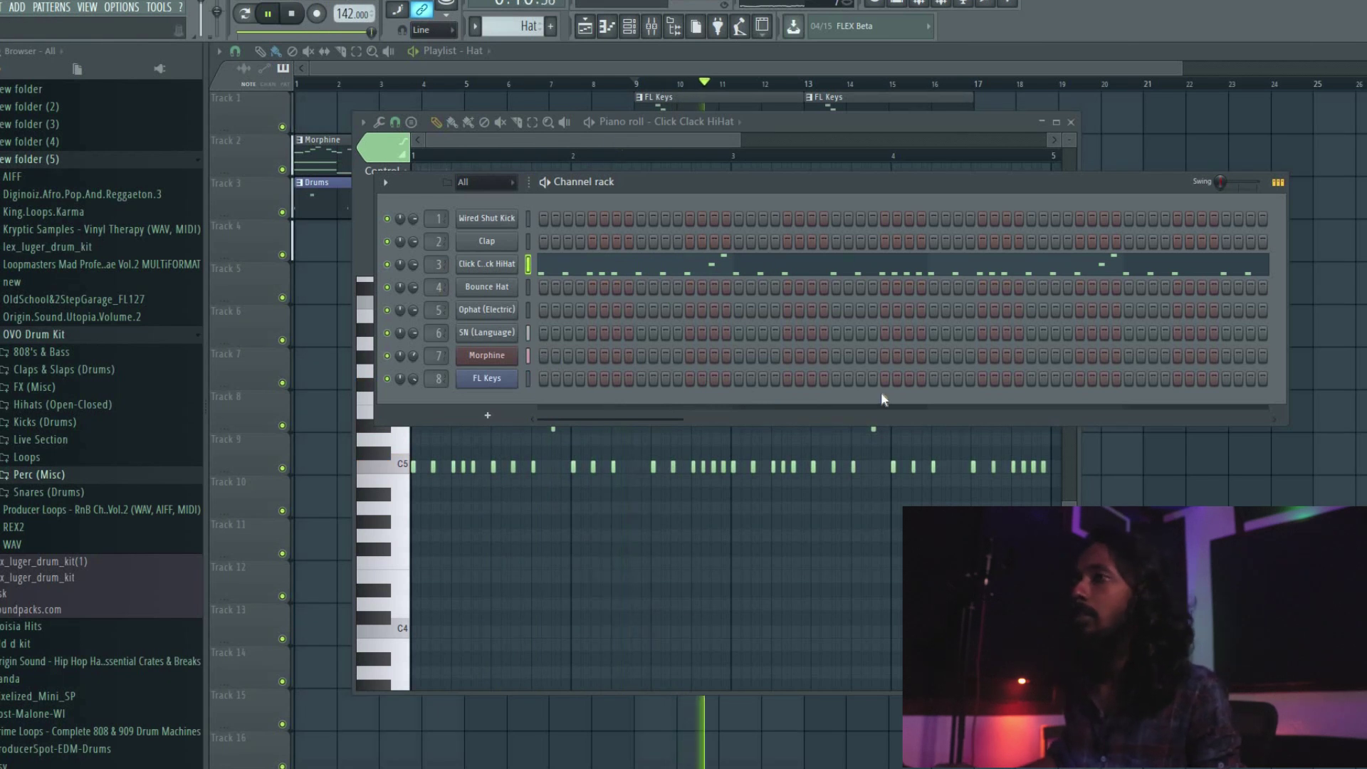
# - Program Ophat (Electric) hits on steps 13, 29, 45, 61 and 63 of the Hat pattern, widening the channel rack to reach bar 4
pyautogui.click(1080, 311)
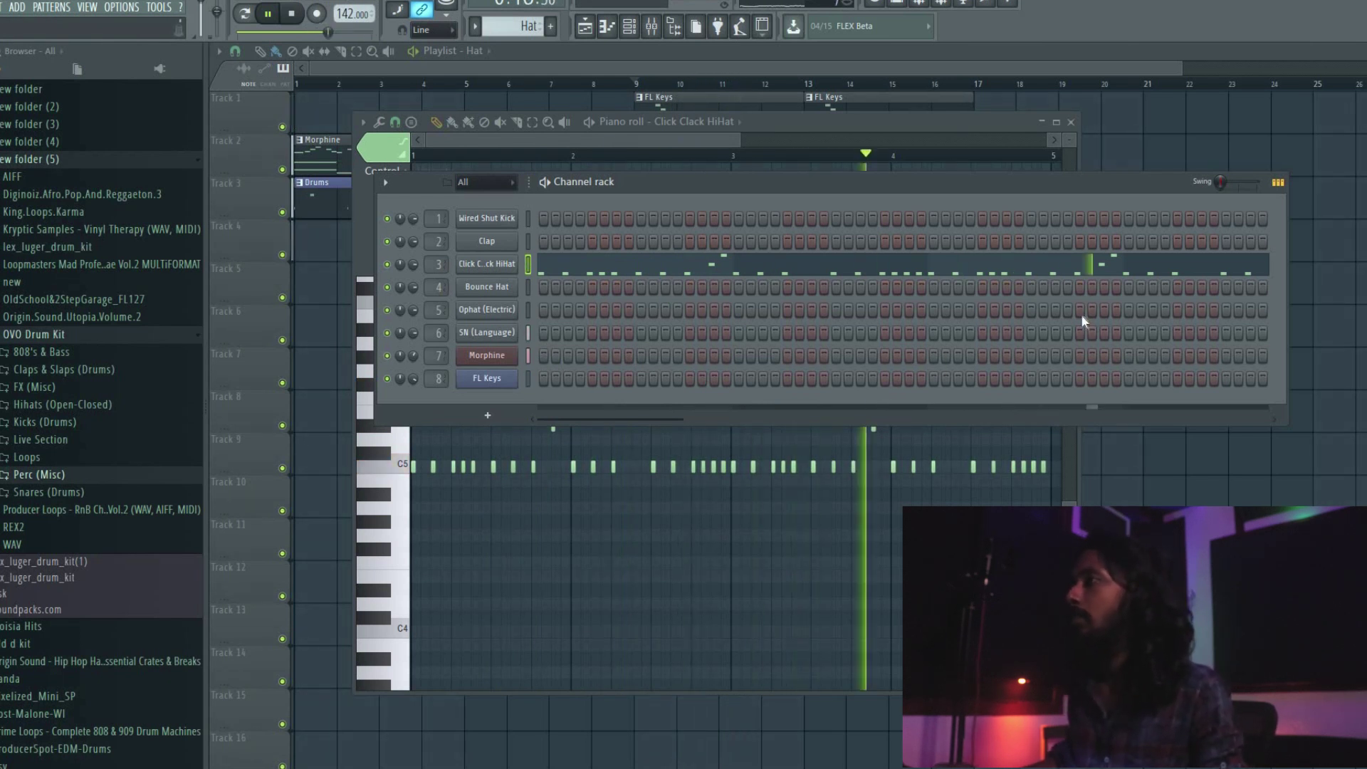
pyautogui.click(687, 310)
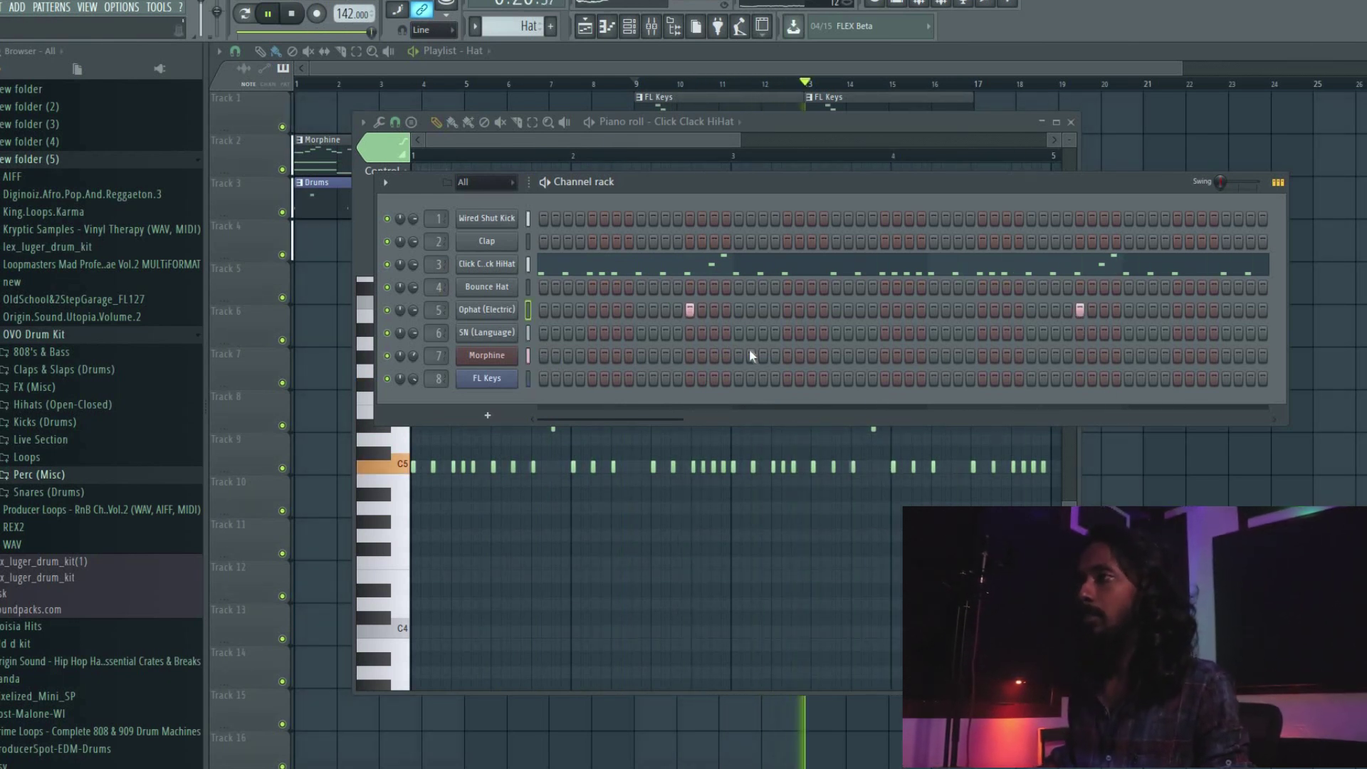
pyautogui.click(884, 311)
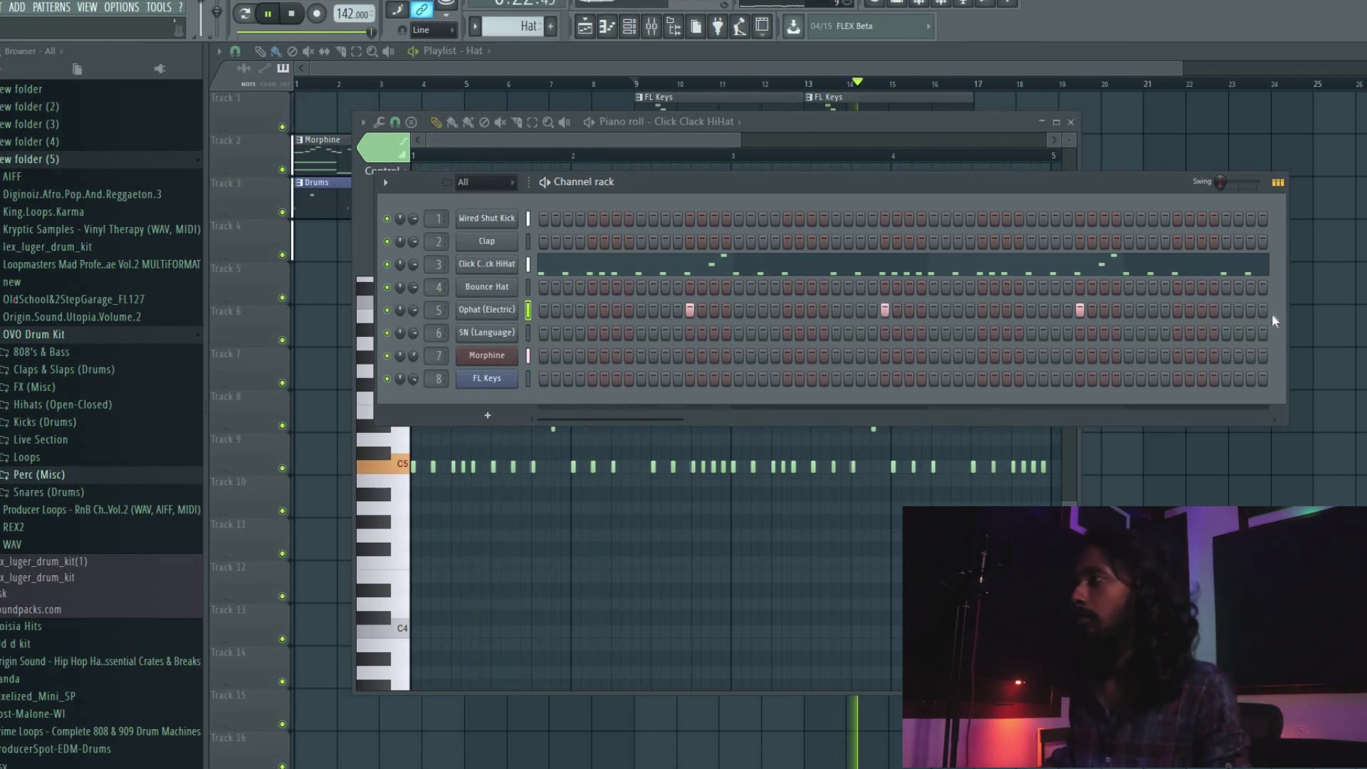
pyautogui.moveTo(1286, 315); pyautogui.dragTo(1335, 315)
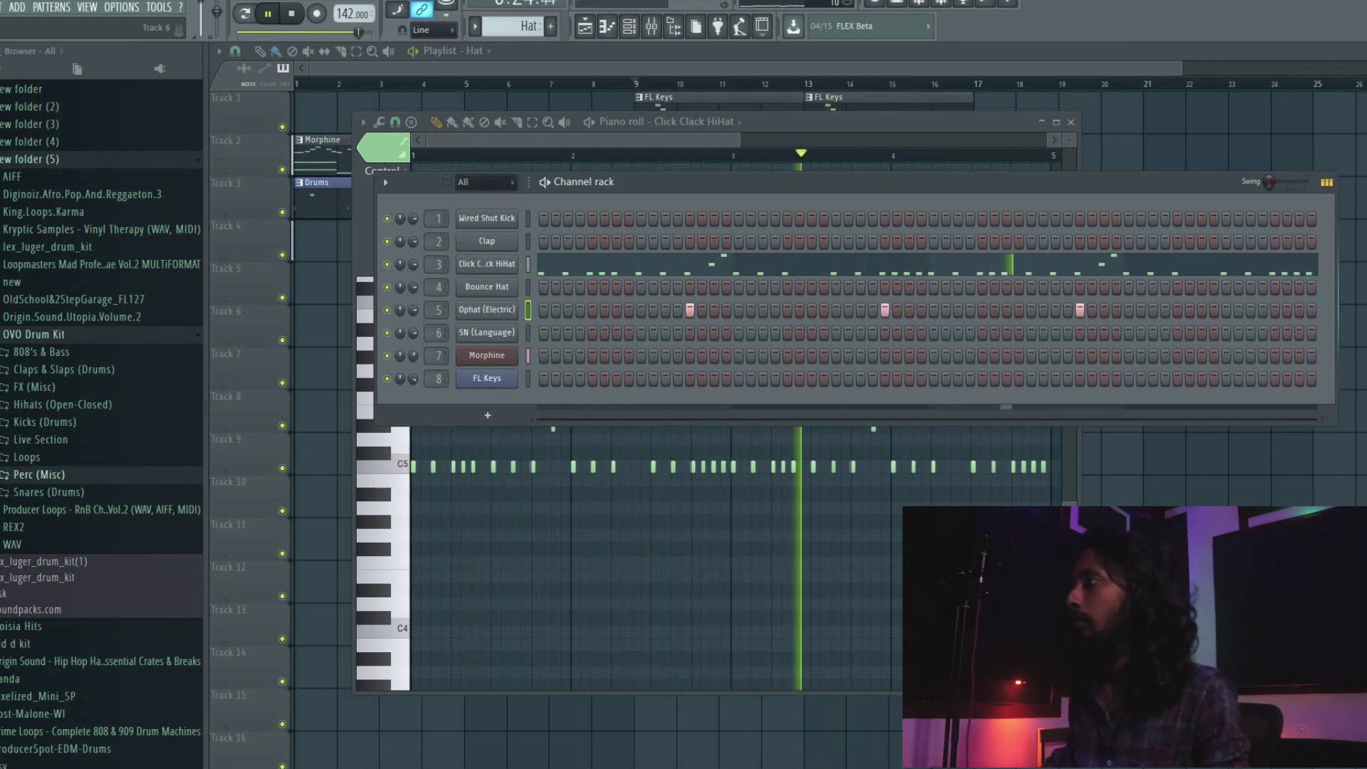
pyautogui.click(1275, 310)
pyautogui.click(1287, 310)
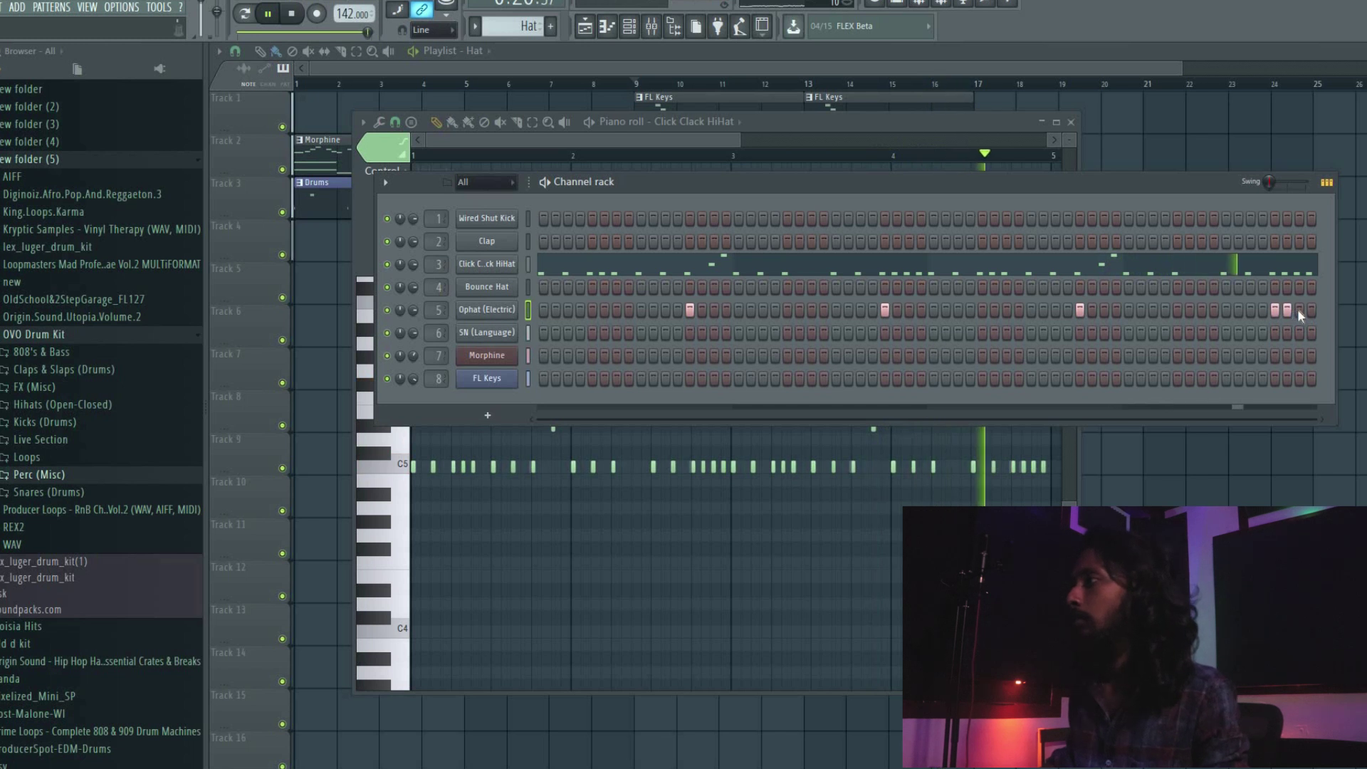
pyautogui.click(1299, 310)
pyautogui.click(1287, 310)
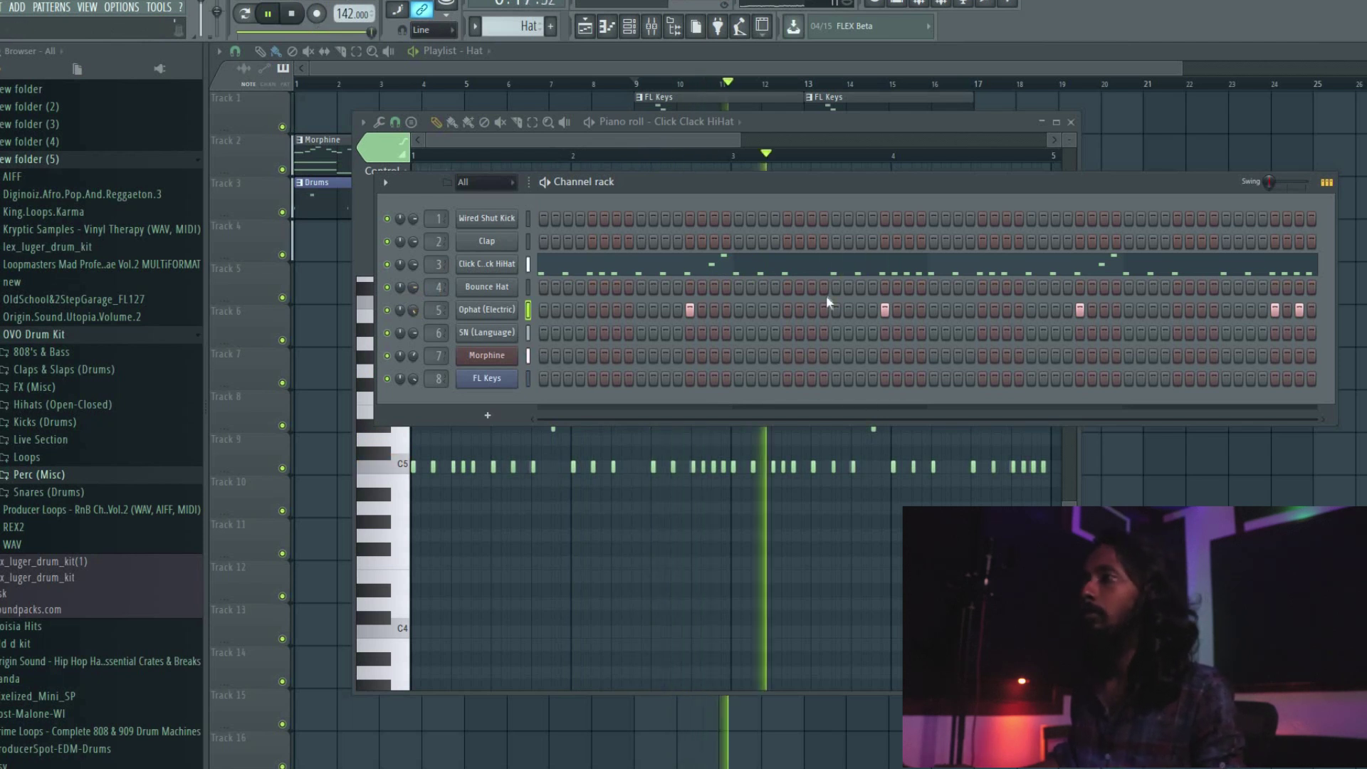
# - Lower the volume fader of the FL Keys mixer track to about the level of its neighbour, insert 7
pyautogui.click(679, 68)
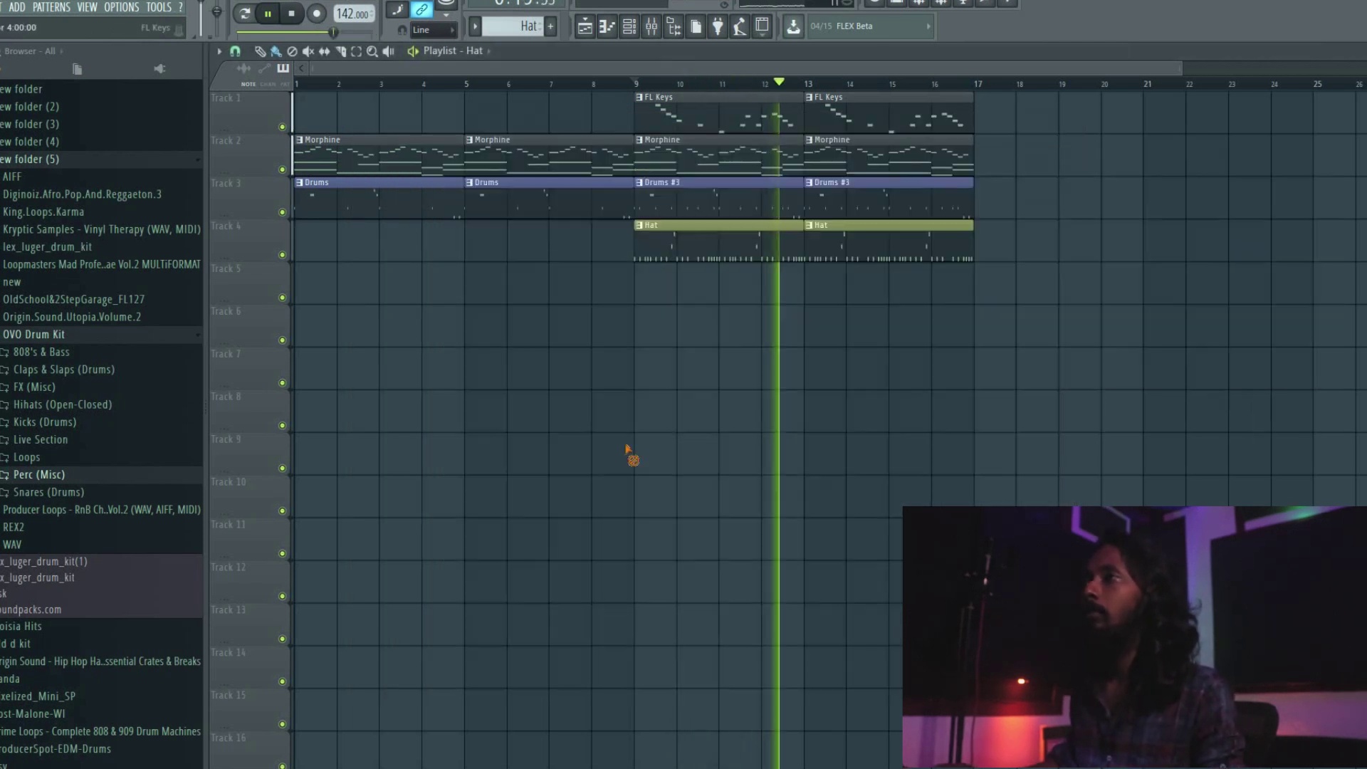
pyautogui.click(651, 25)
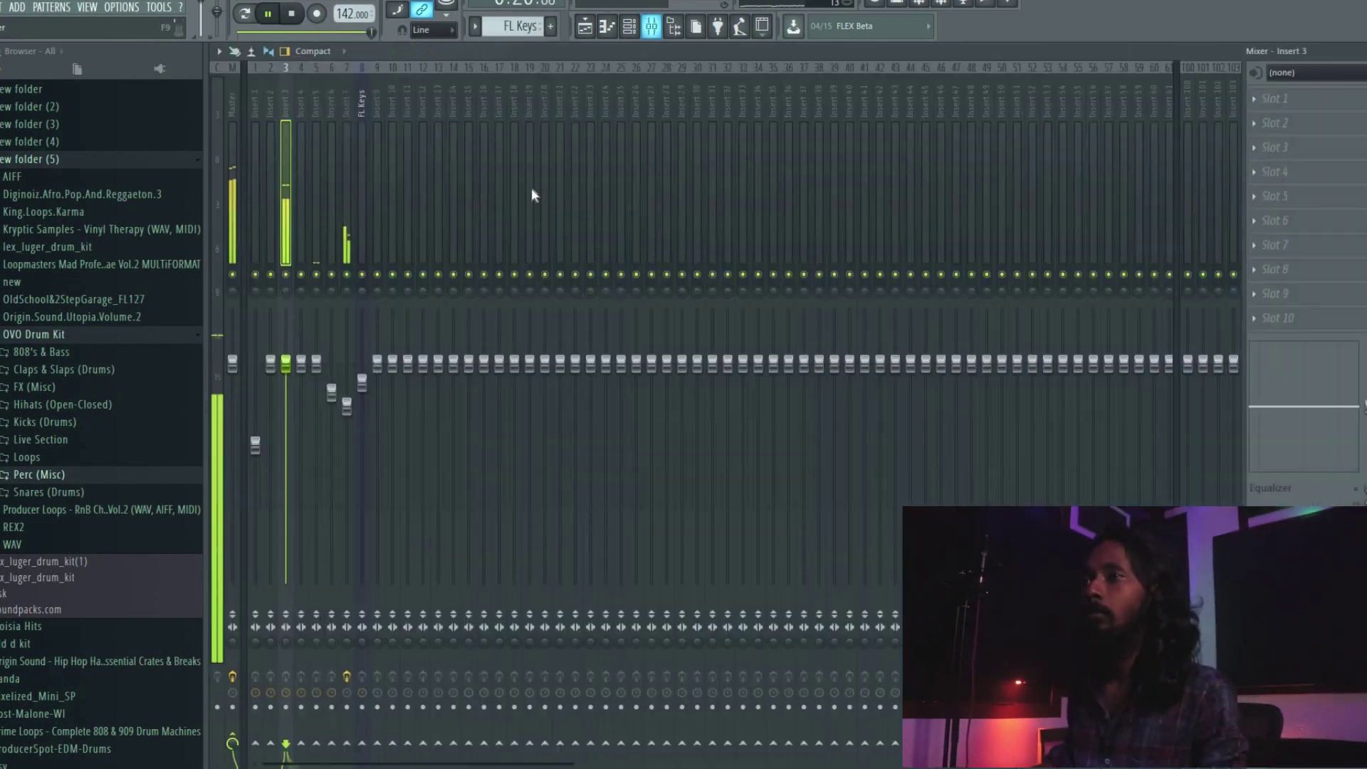
pyautogui.click(361, 227)
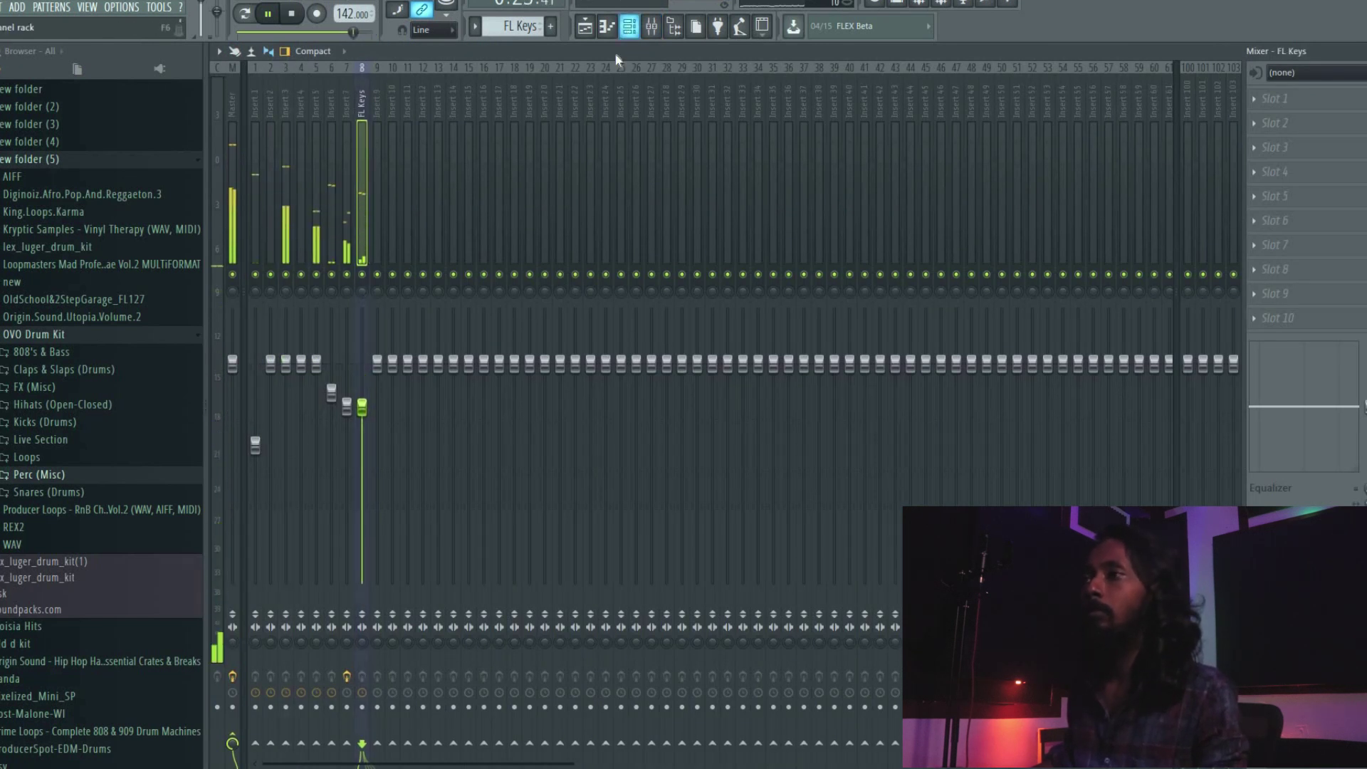
# - Transpose all FL Keys notes up one octave in the piano roll and restart playback
pyautogui.click(629, 26)
pyautogui.click(587, 388)
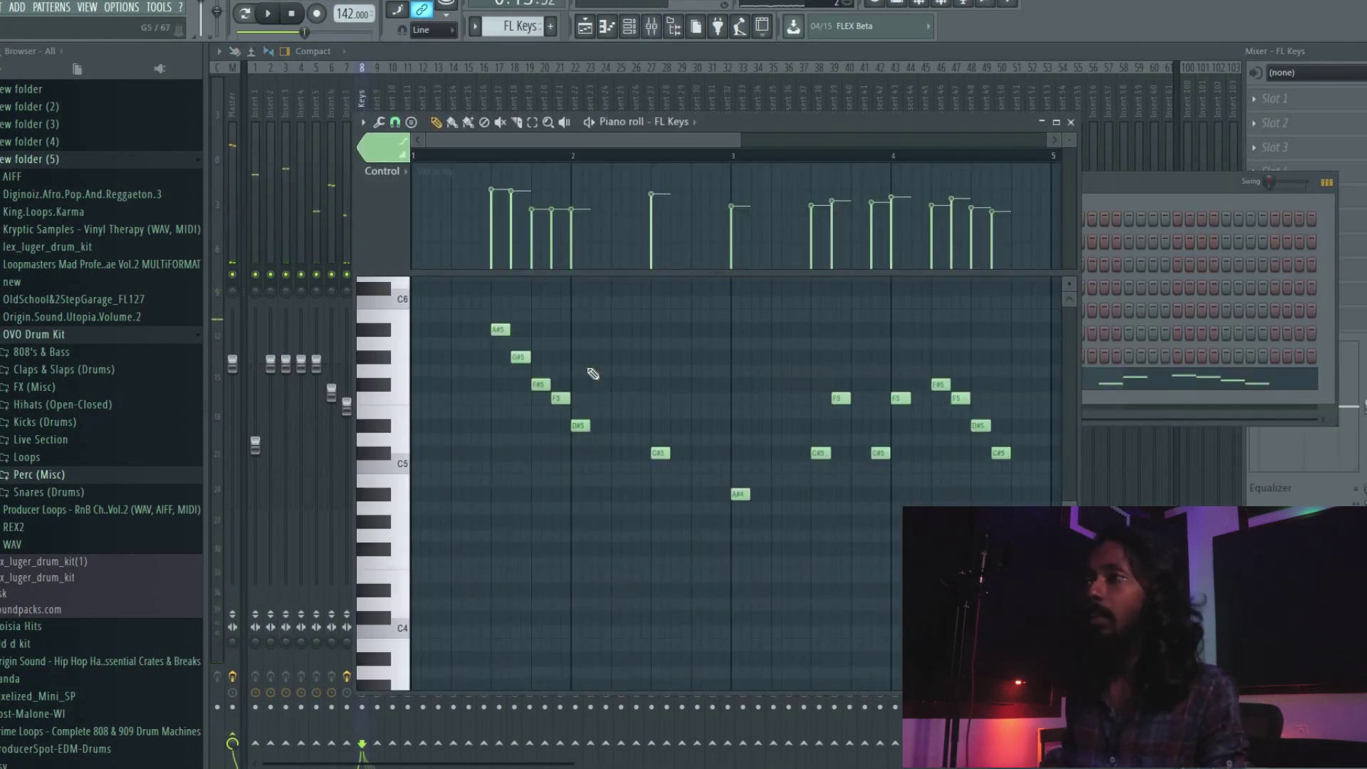
pyautogui.hotkey('ctrl', 'Up')
pyautogui.scroll(5, 634, 532)
pyautogui.press('space')
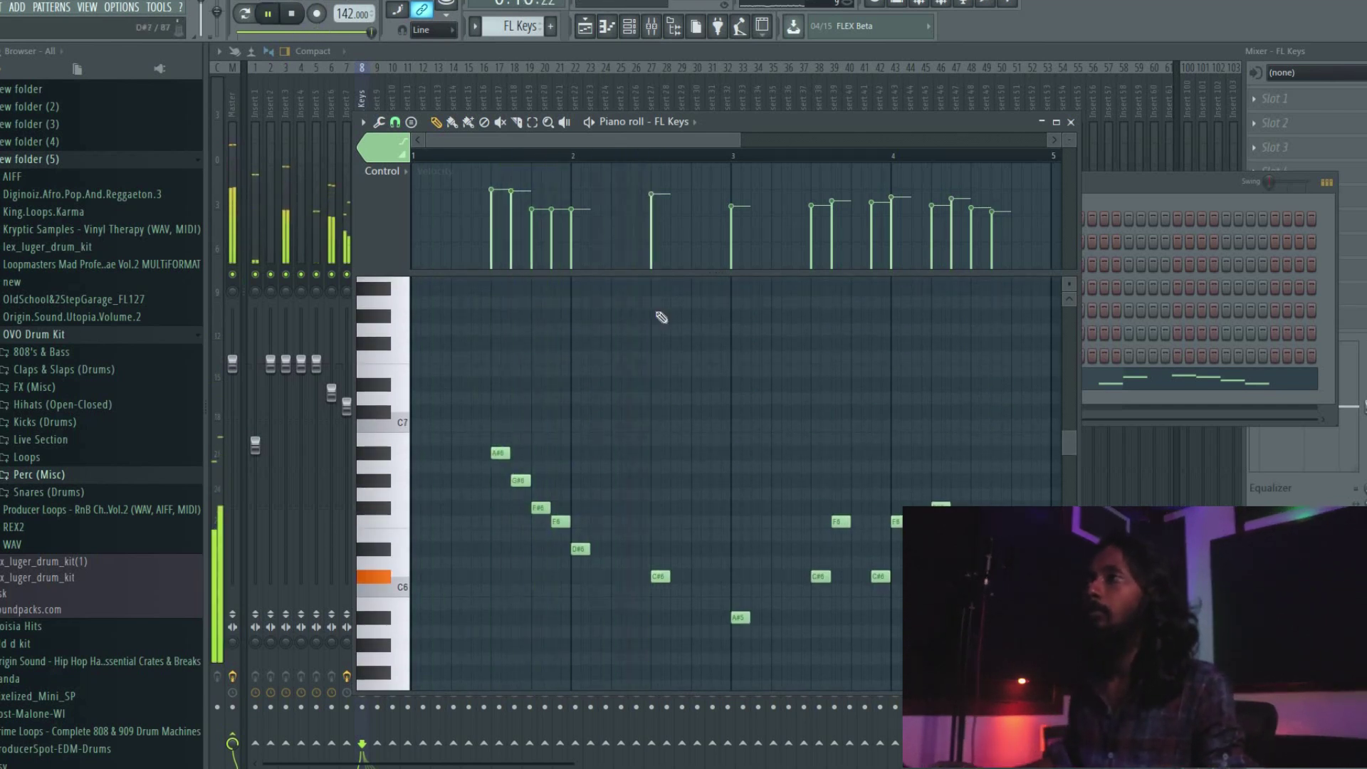
# - Return to the playlist and duplicate the clips of all four tracks from bars 9–16 into bars 17–24
pyautogui.press('F5')
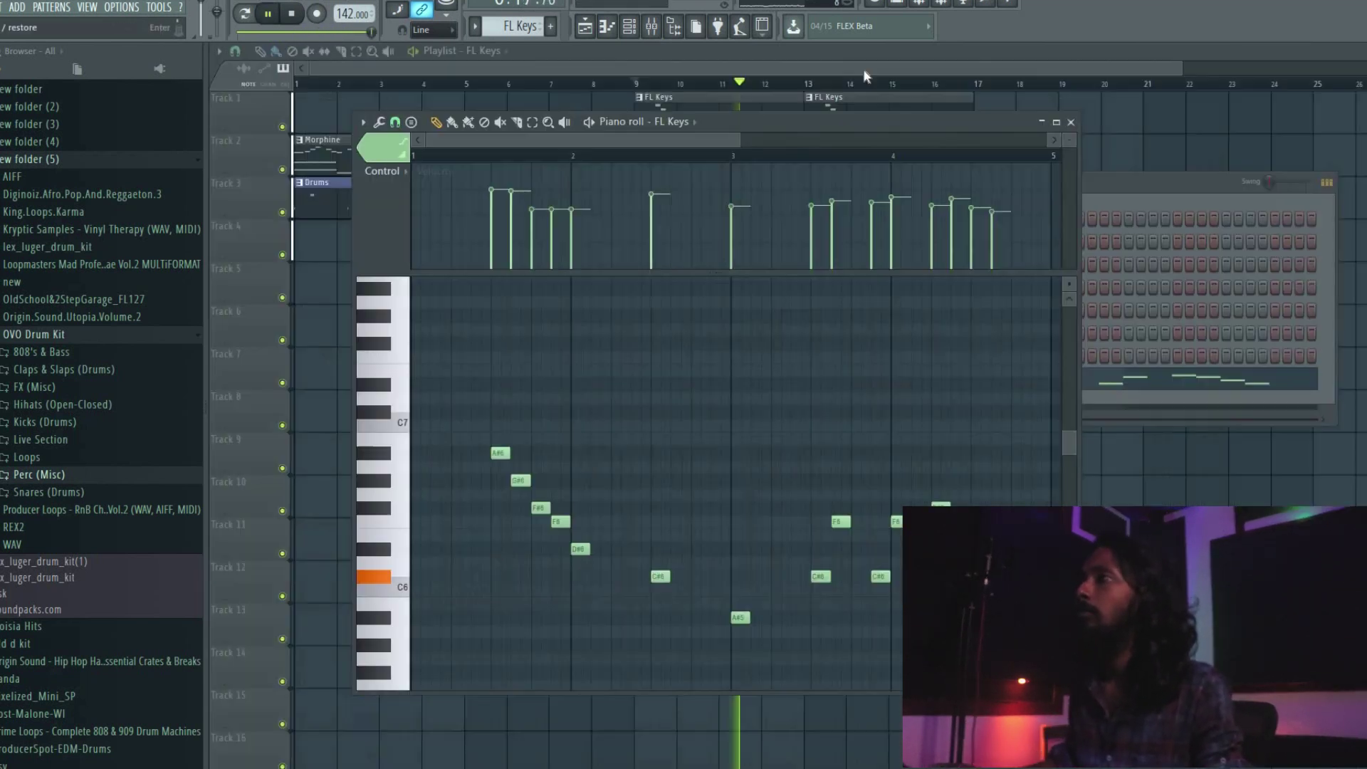
pyautogui.click(784, 71)
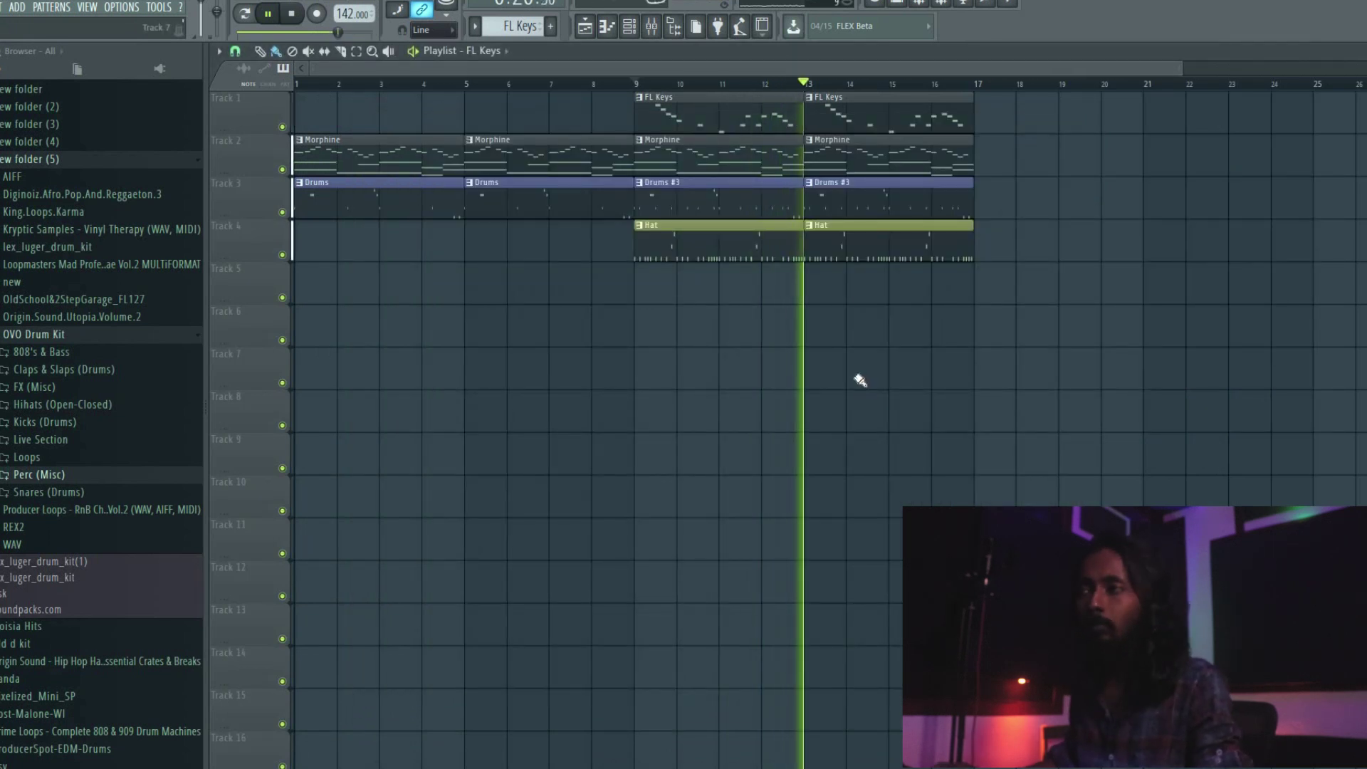
pyautogui.moveTo(1038, 431); pyautogui.dragTo(1089, 137)
pyautogui.keyDown('ctrl'); pyautogui.click(1041, 400); pyautogui.keyUp('ctrl')
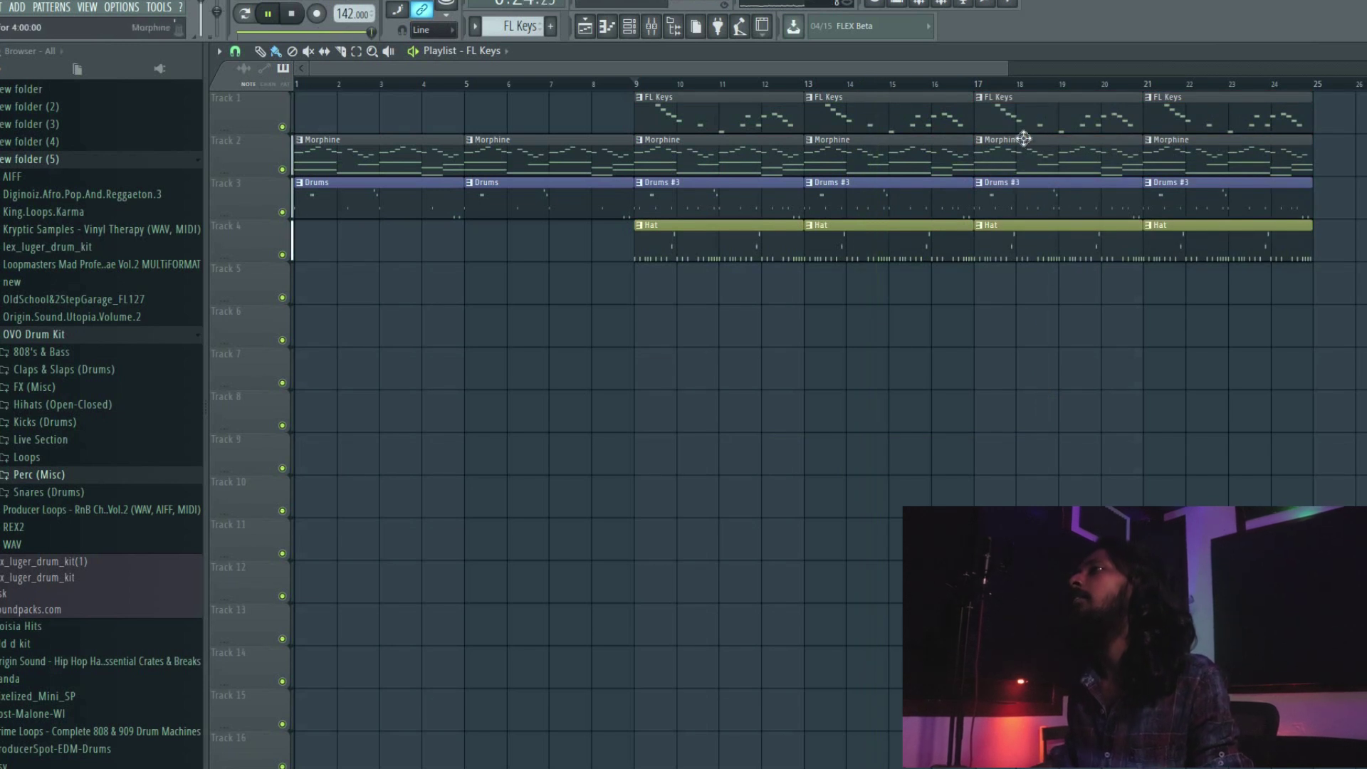
# - Replace the Drums #3 clips at bars 17 and 21 on Track 3 with the original Drums pattern
pyautogui.rightClick(1032, 207)
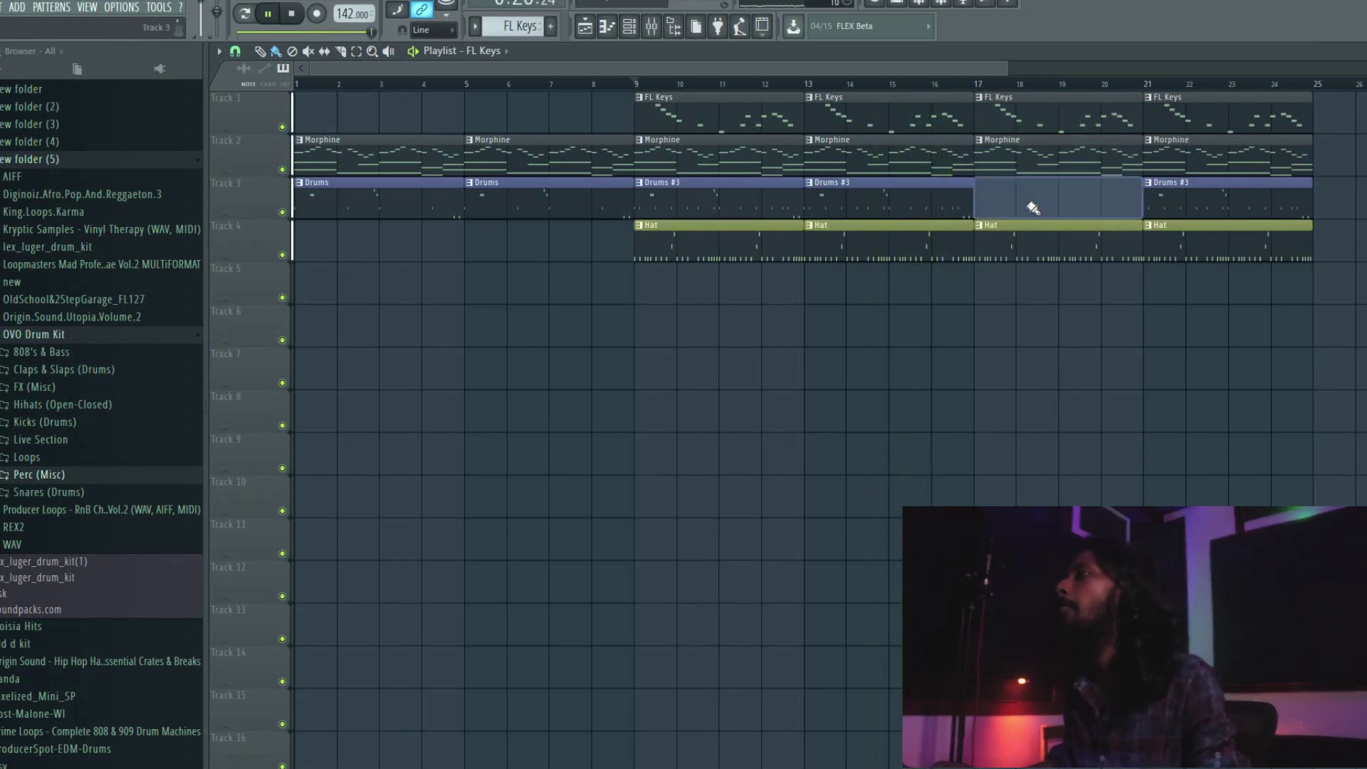
pyautogui.click(983, 211)
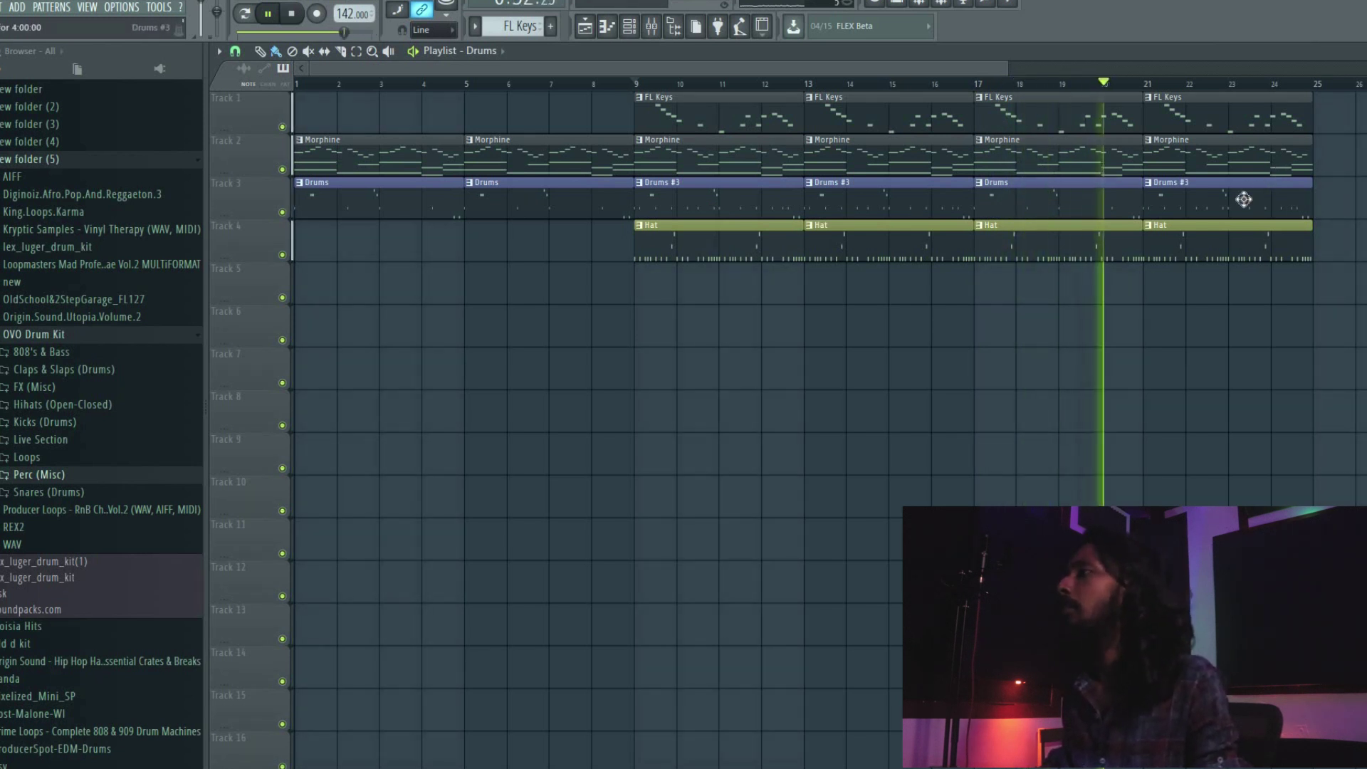
pyautogui.rightClick(1217, 200)
pyautogui.click(1276, 197)
# - Copy the FL Keys, Morphine, Drums #3 and Hat clips of bars 9–16 into bars 25–32
pyautogui.moveTo(956, 312); pyautogui.dragTo(658, 116)
pyautogui.moveTo(830, 122); pyautogui.dragTo(1363, 128)
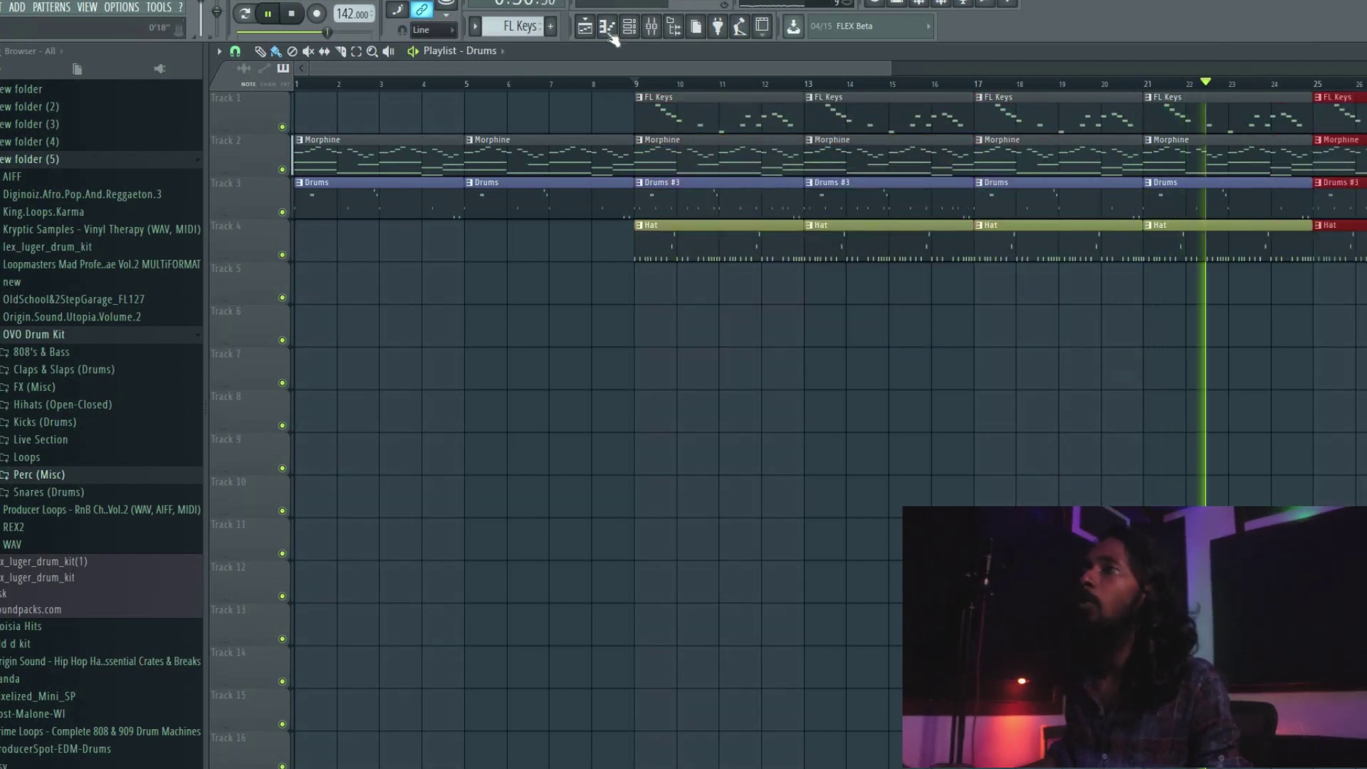
pyautogui.moveTo(889, 68); pyautogui.dragTo(1121, 72)
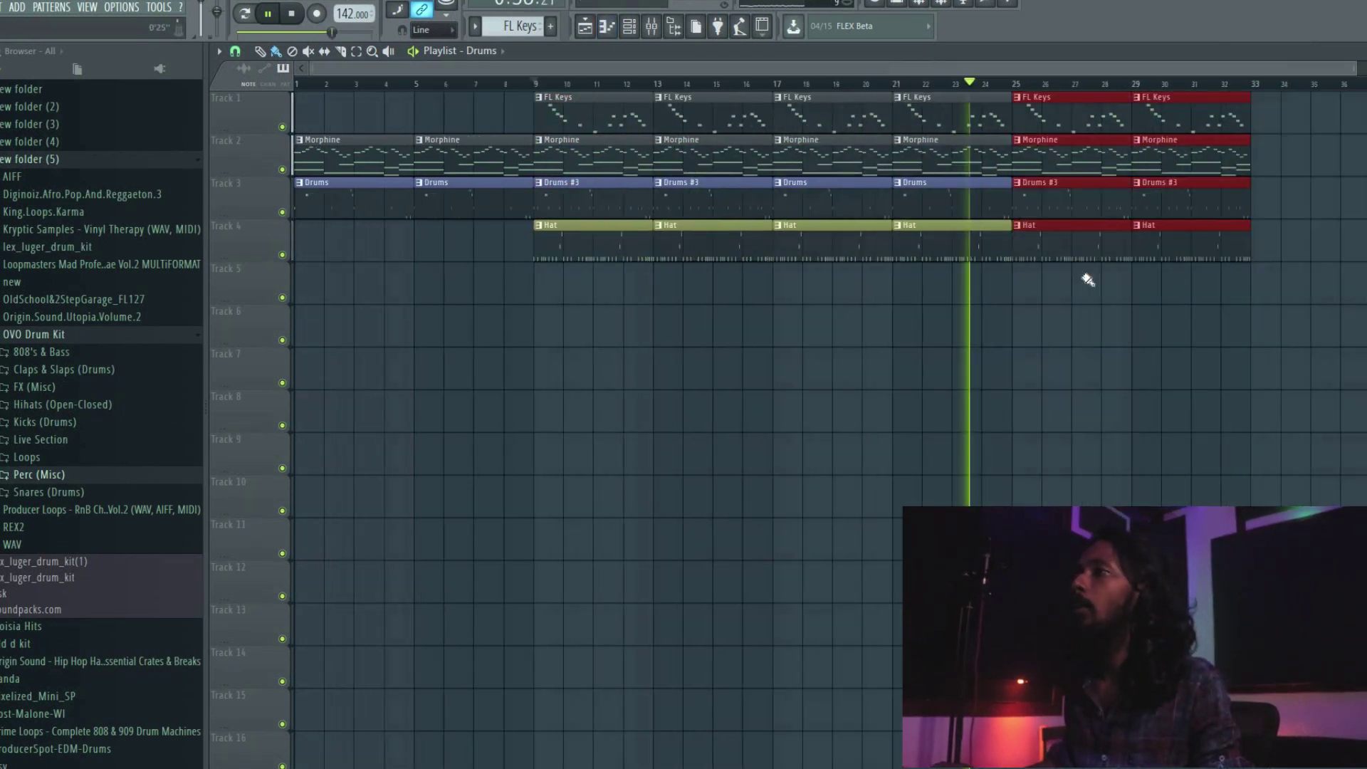
# - Delete the FL Keys clips at bars 25 and 29 and deselect the remaining copied clips
pyautogui.scroll(-2, 1088, 280)
pyautogui.rightClick(904, 121)
pyautogui.rightClick(997, 121)
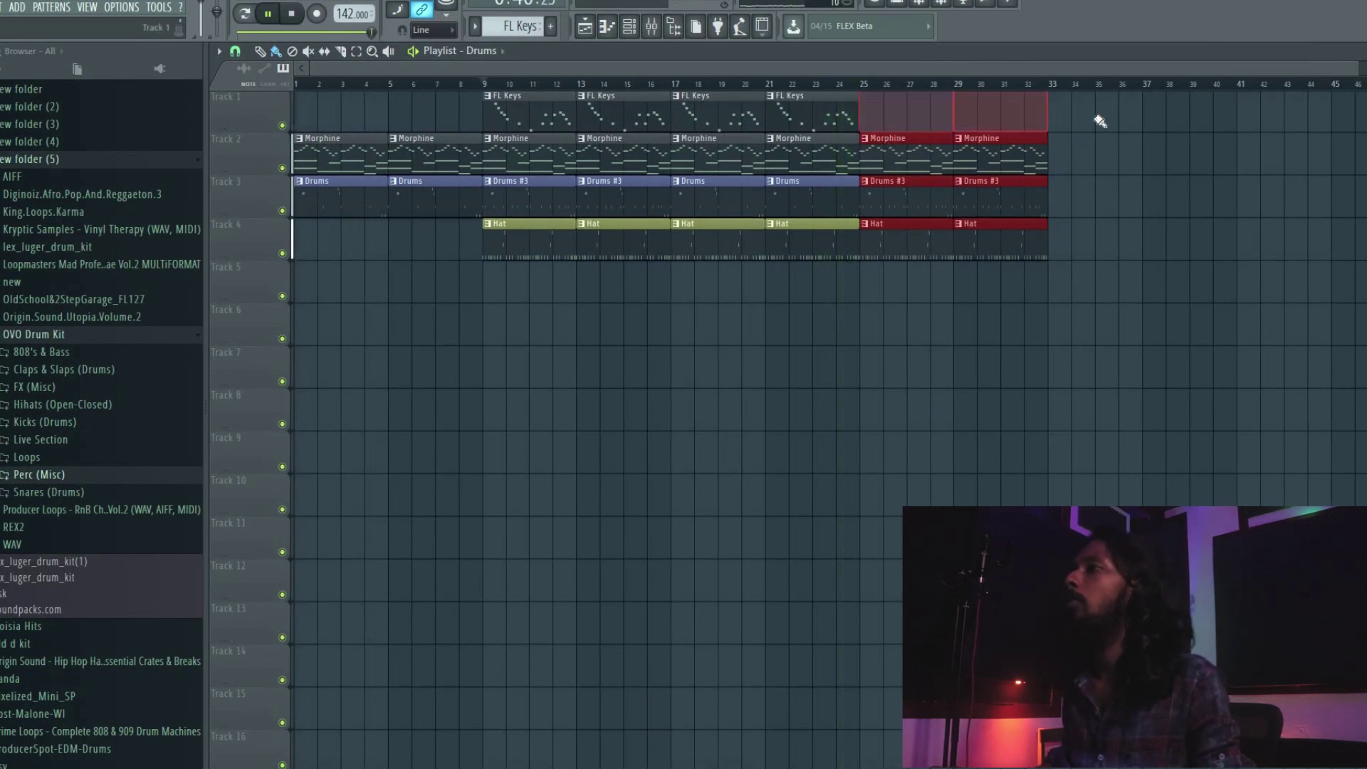
pyautogui.keyDown('ctrl'); pyautogui.click(1220, 263); pyautogui.keyUp('ctrl')
# - Stop playback, create a new pattern named Bass on Track 5, and show its channel rack
pyautogui.press('space')
pyautogui.click(552, 28)
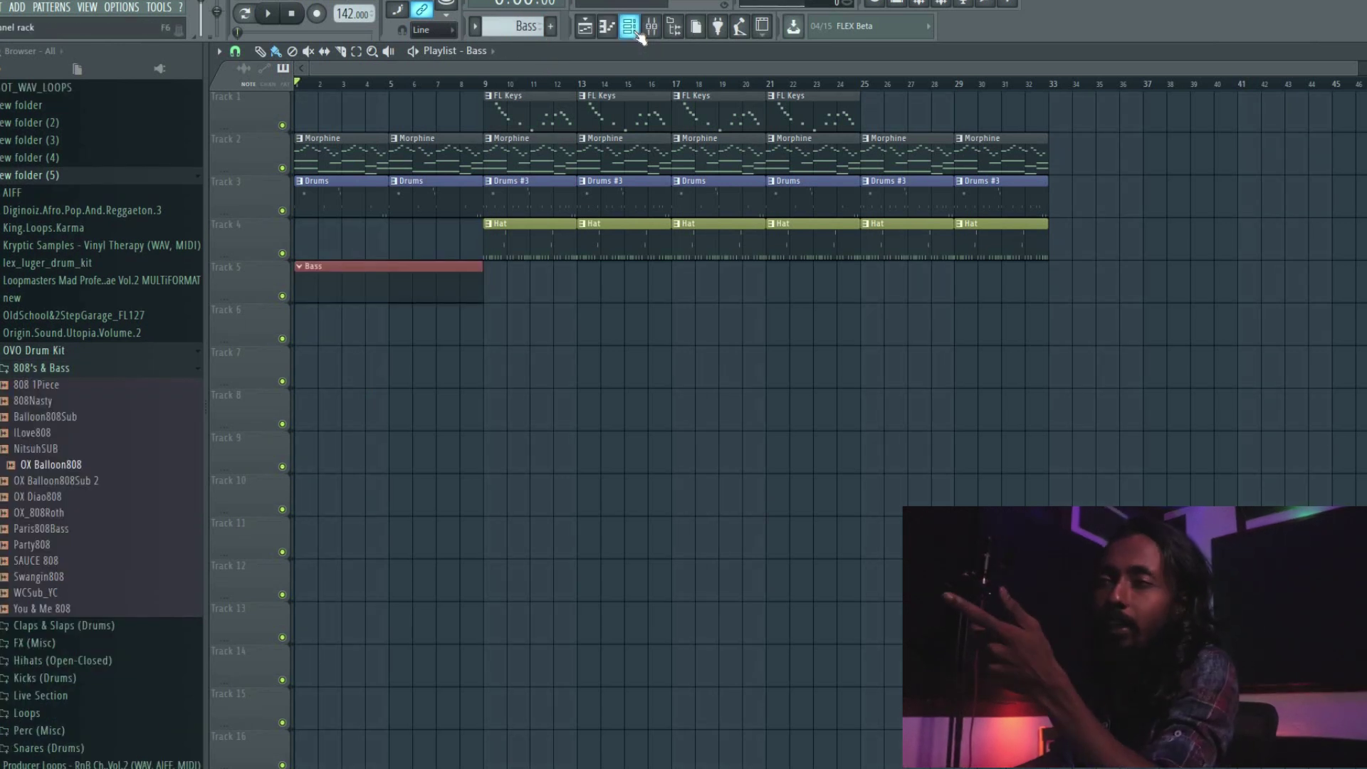
pyautogui.click(628, 37)
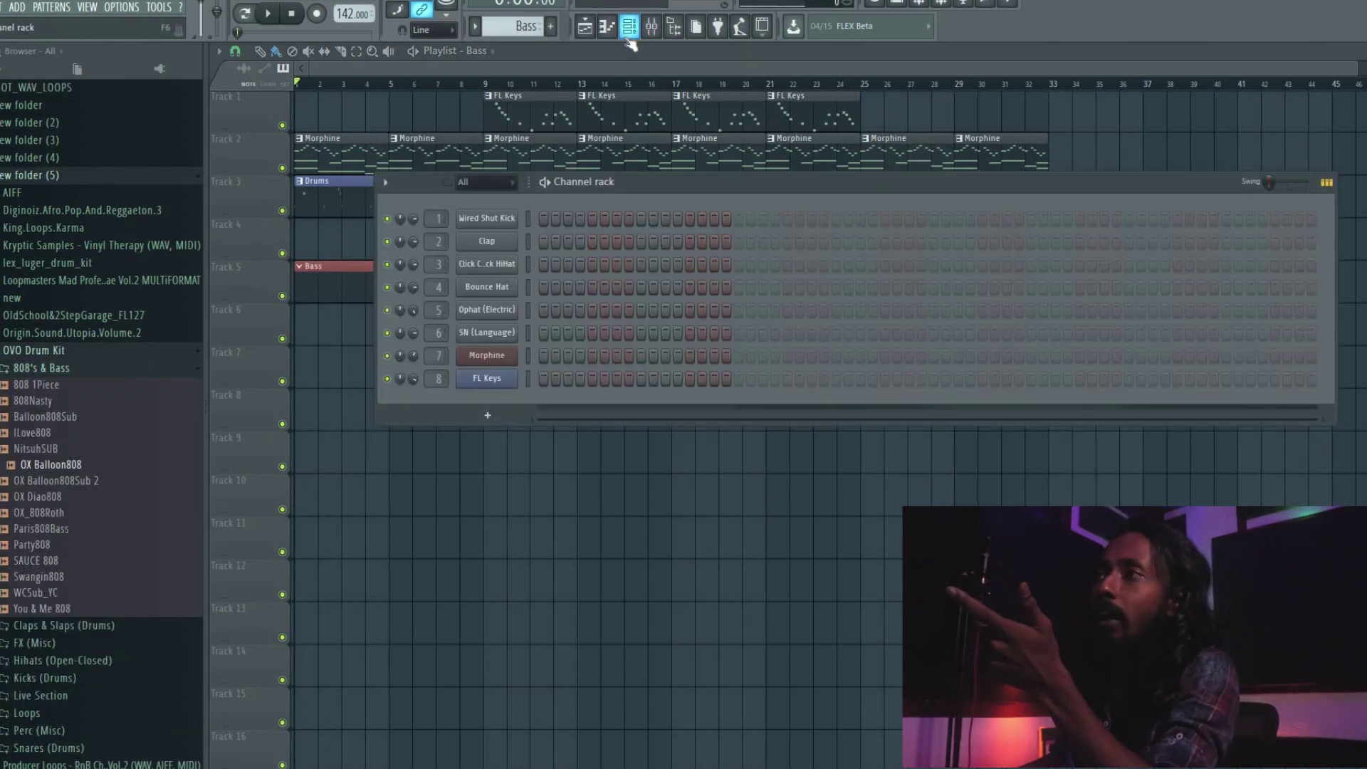
pyautogui.moveTo(660, 184); pyautogui.dragTo(661, 177)
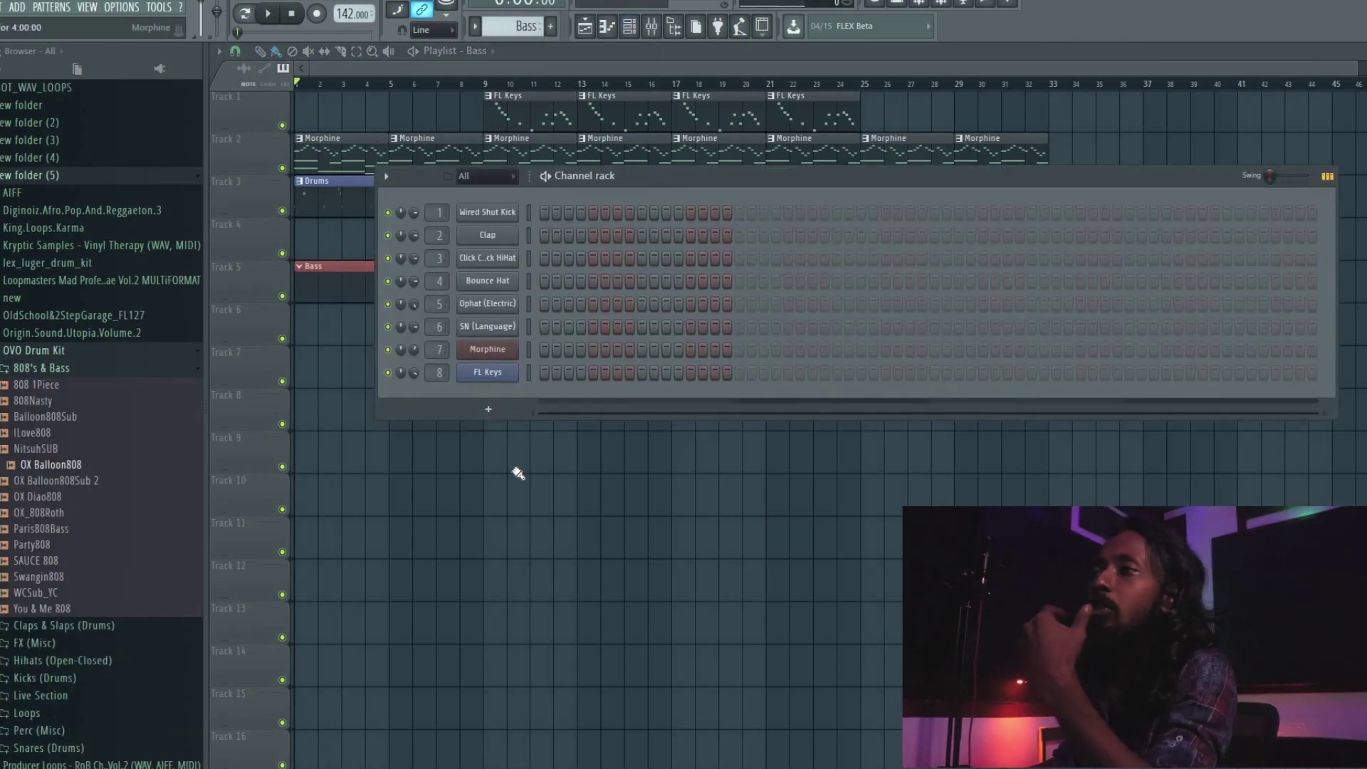
# - Collapse the OVO Drum Kit folder and load 808 Carbon from the Post-Malone-WI kit as a new channel
pyautogui.click(37, 350)
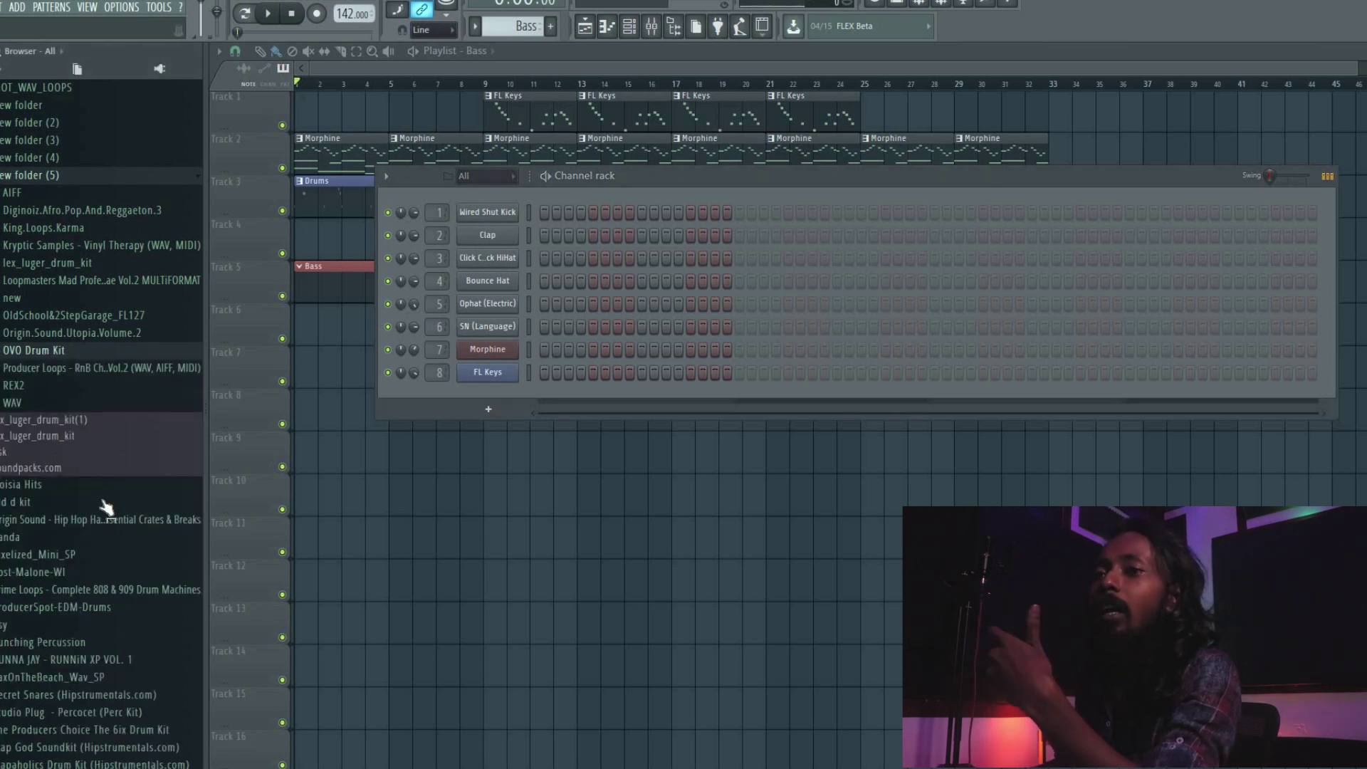
pyautogui.click(72, 572)
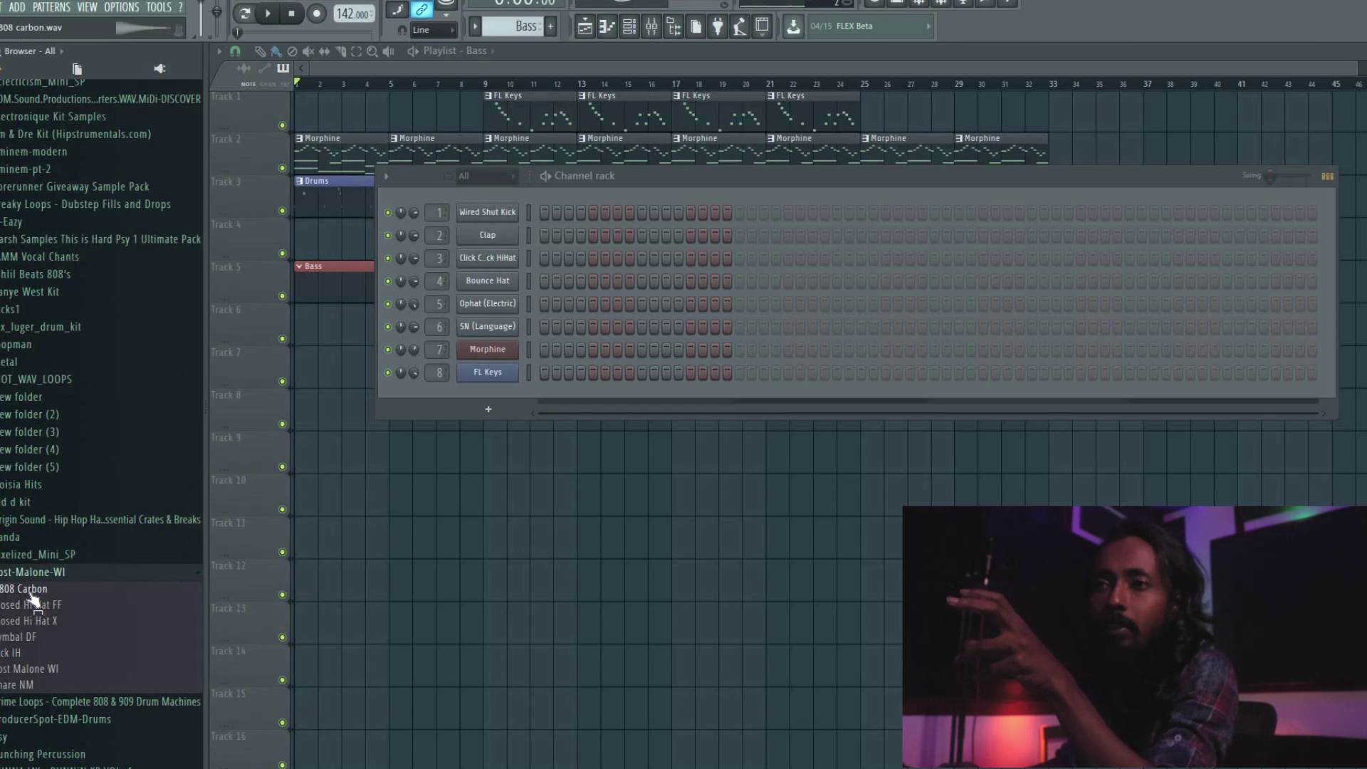
pyautogui.moveTo(480, 395); pyautogui.dragTo(482, 400)
# - Open the 808 Carbon sample in Edison, detect its pitch regions to find its note, and close the editor
pyautogui.rightClick(461, 532)
pyautogui.click(484, 539)
pyautogui.click(499, 235)
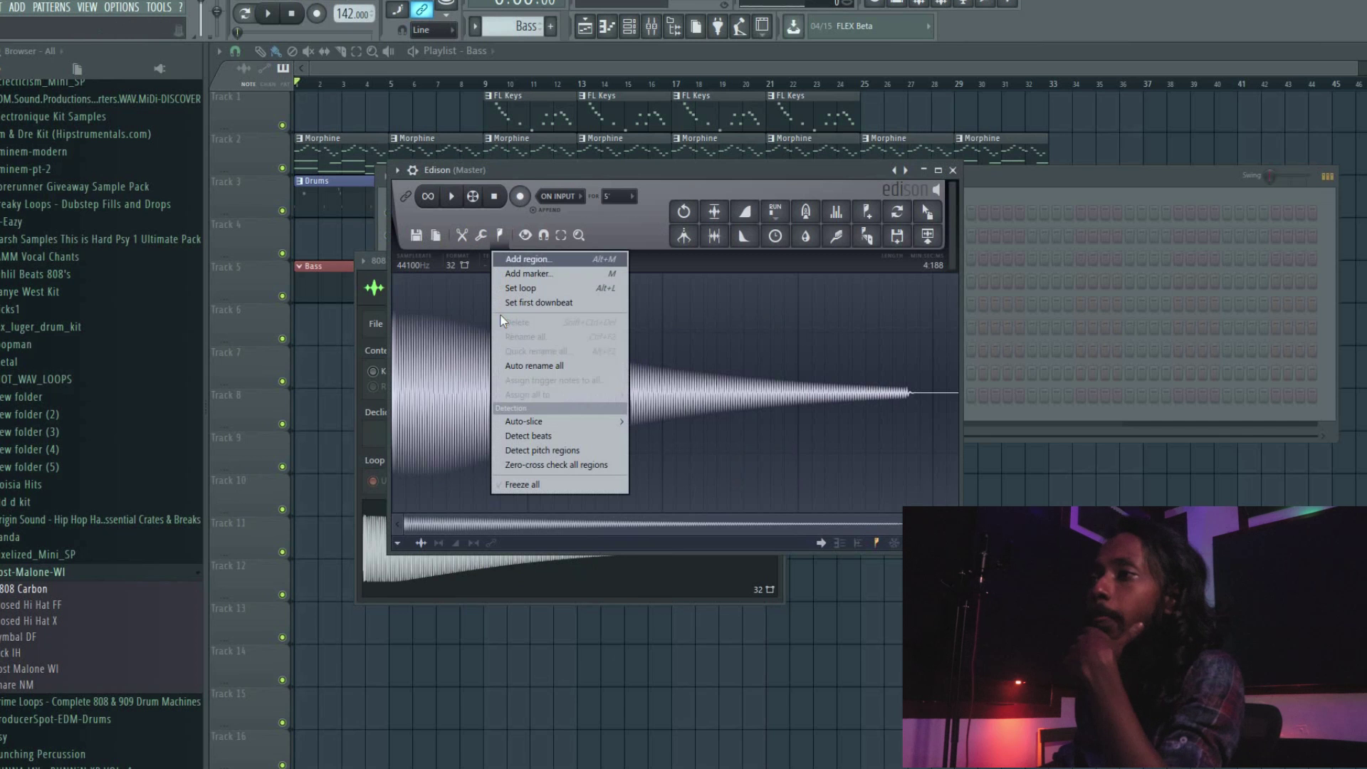
pyautogui.click(519, 455)
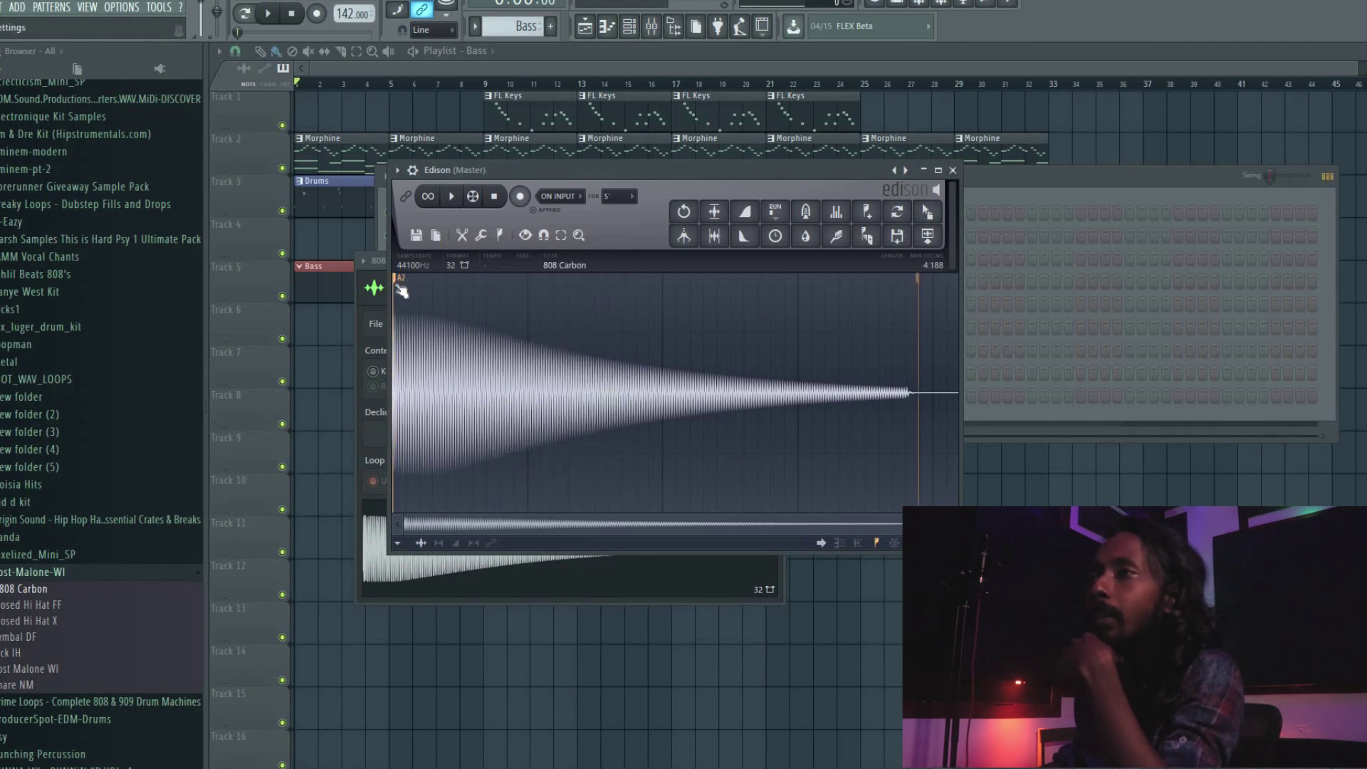
pyautogui.press('Escape')
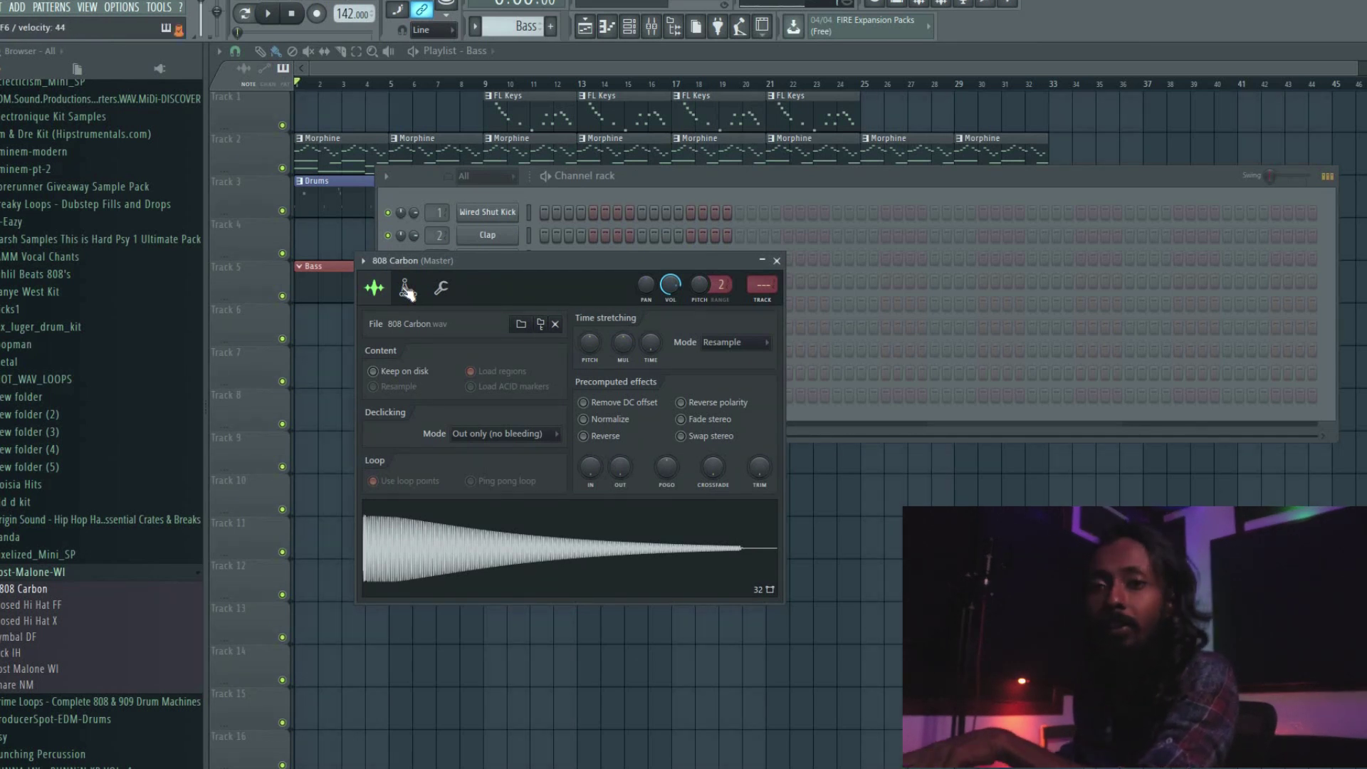
# - Set 808 Carbon's root note to A4 and enable its volume envelope with a long hold
pyautogui.click(406, 289)
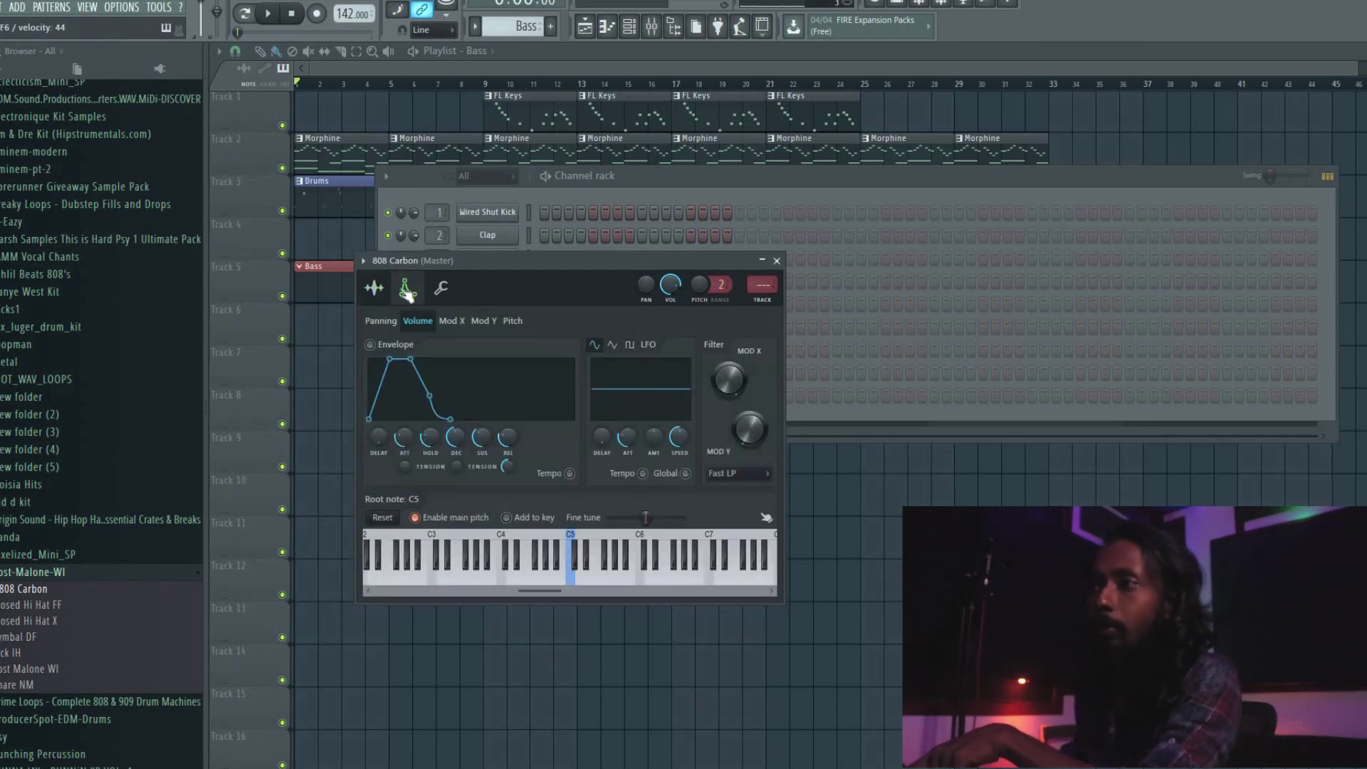
pyautogui.rightClick(551, 577)
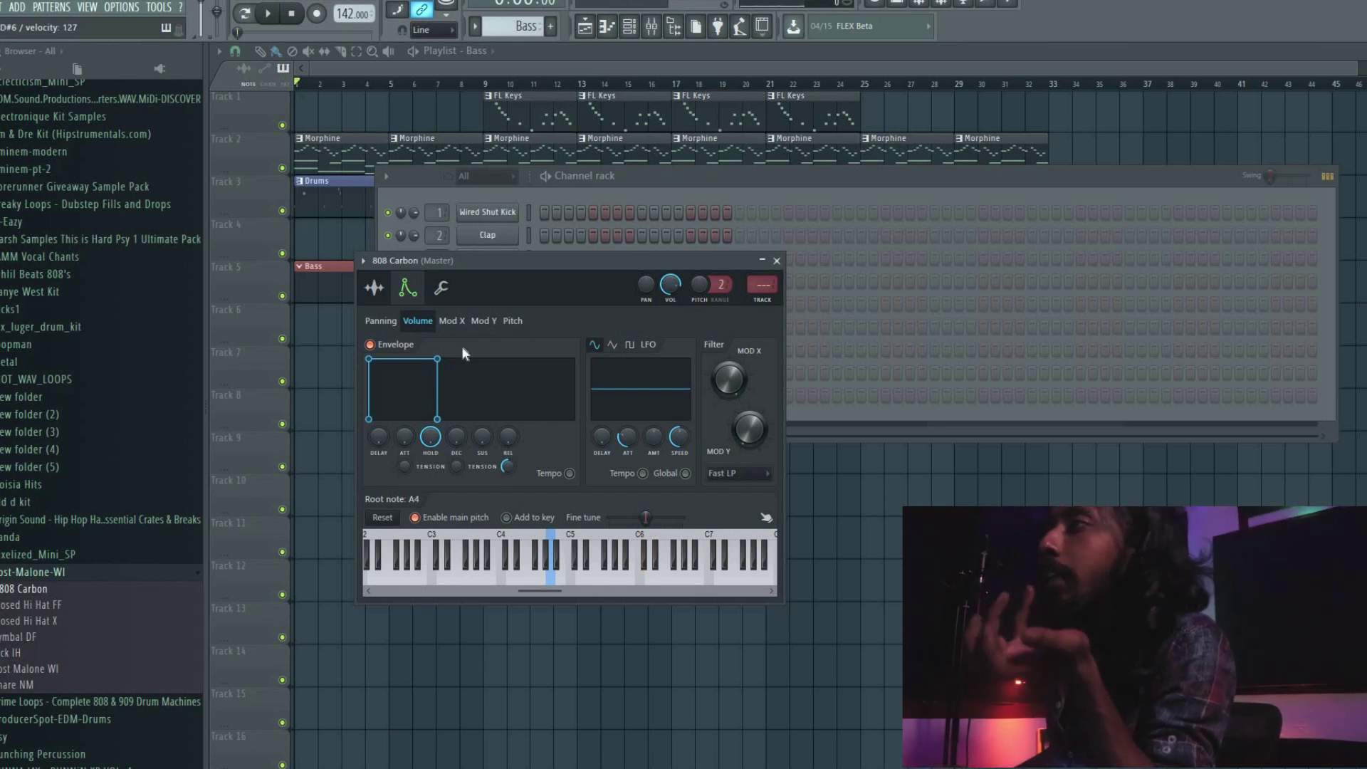
pyautogui.click(376, 289)
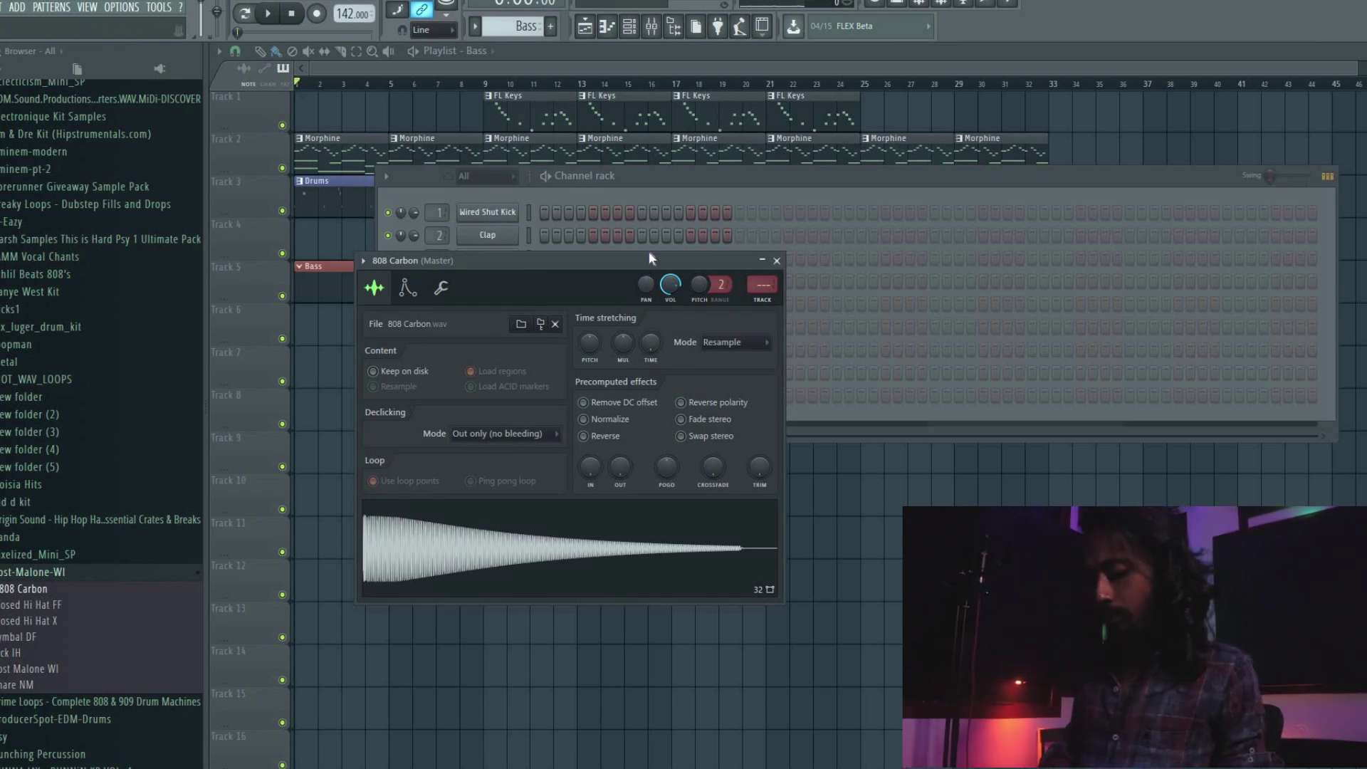
# - Route the 808 Carbon channel to its own mixer track, close its settings, and open its piano roll
pyautogui.hotkey('ctrl', 'l')
pyautogui.click(778, 260)
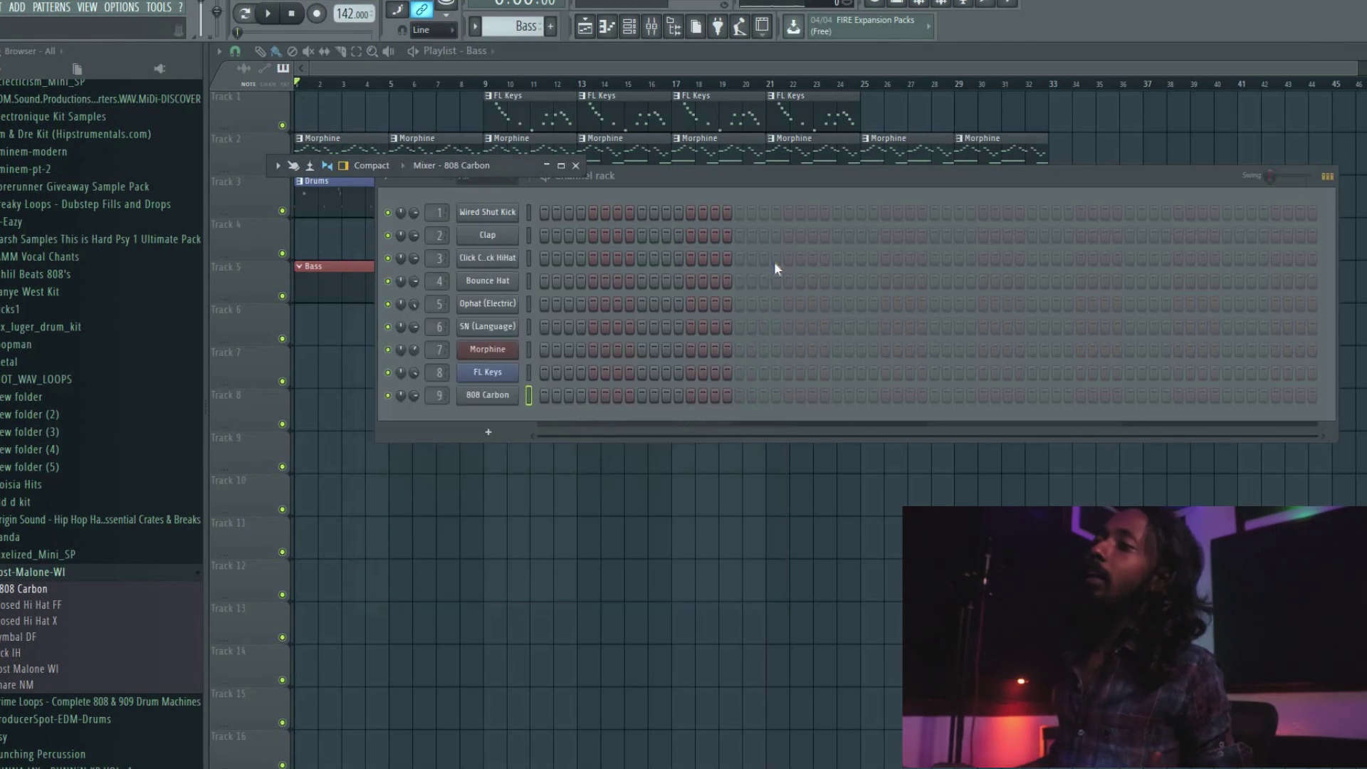
pyautogui.rightClick(507, 396)
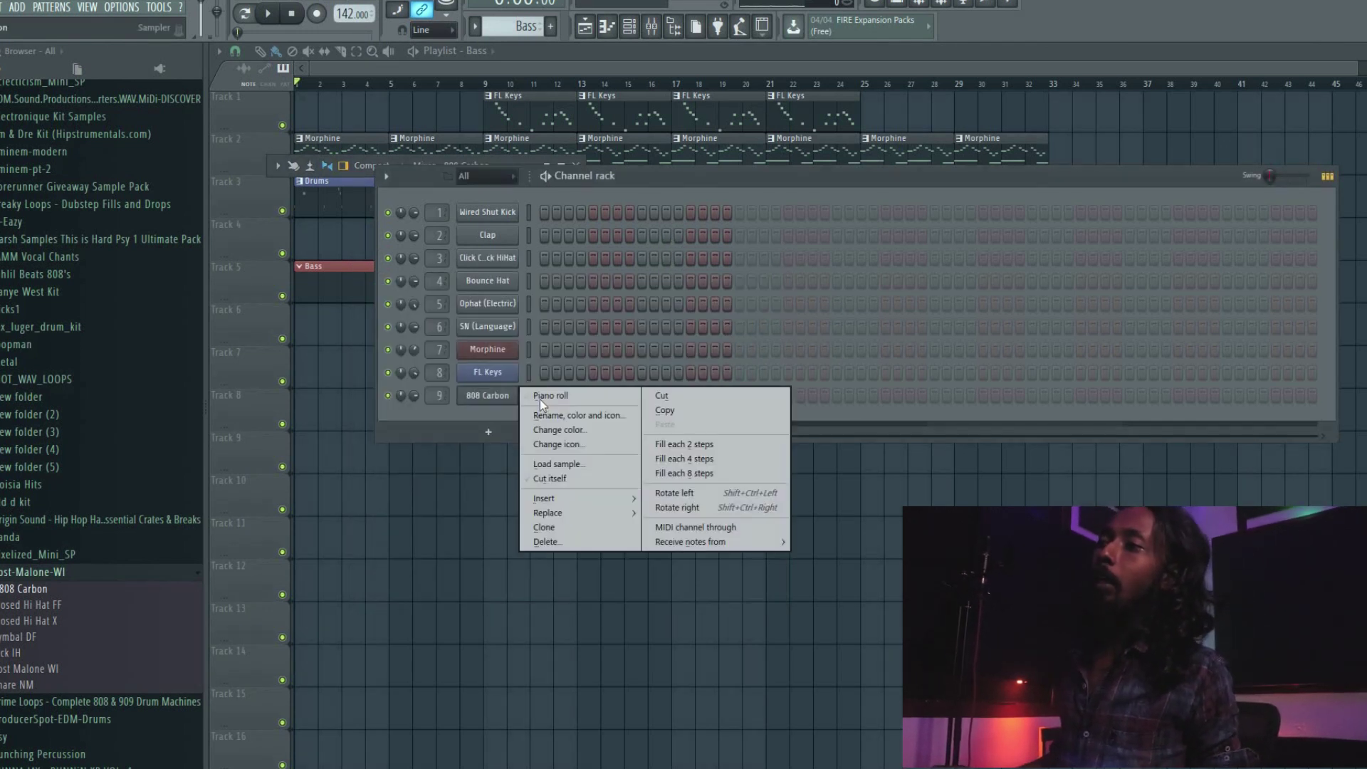
pyautogui.click(541, 399)
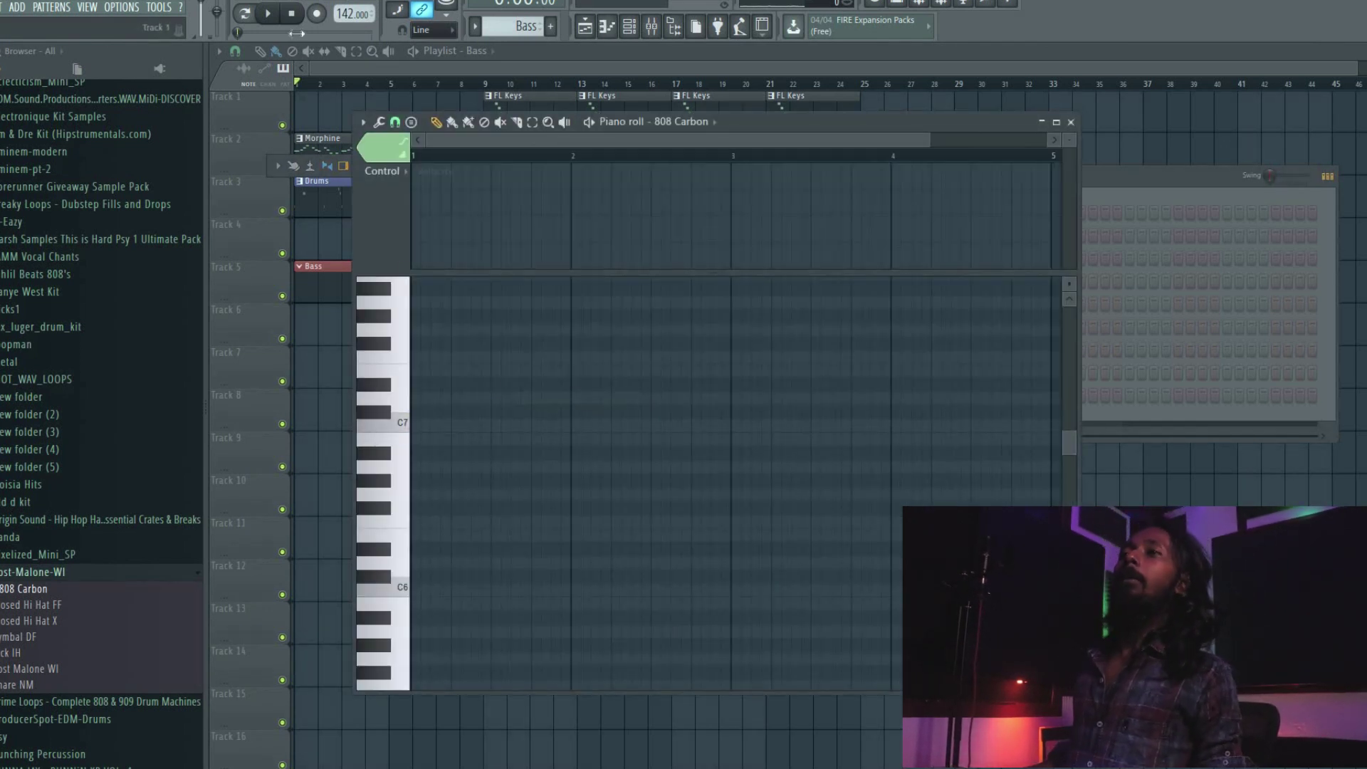
# - Audition 808 Carbon notes around C5 on the piano roll keyboard, with and without the song playing
pyautogui.scroll(-3, 402, 575)
pyautogui.click(395, 592)
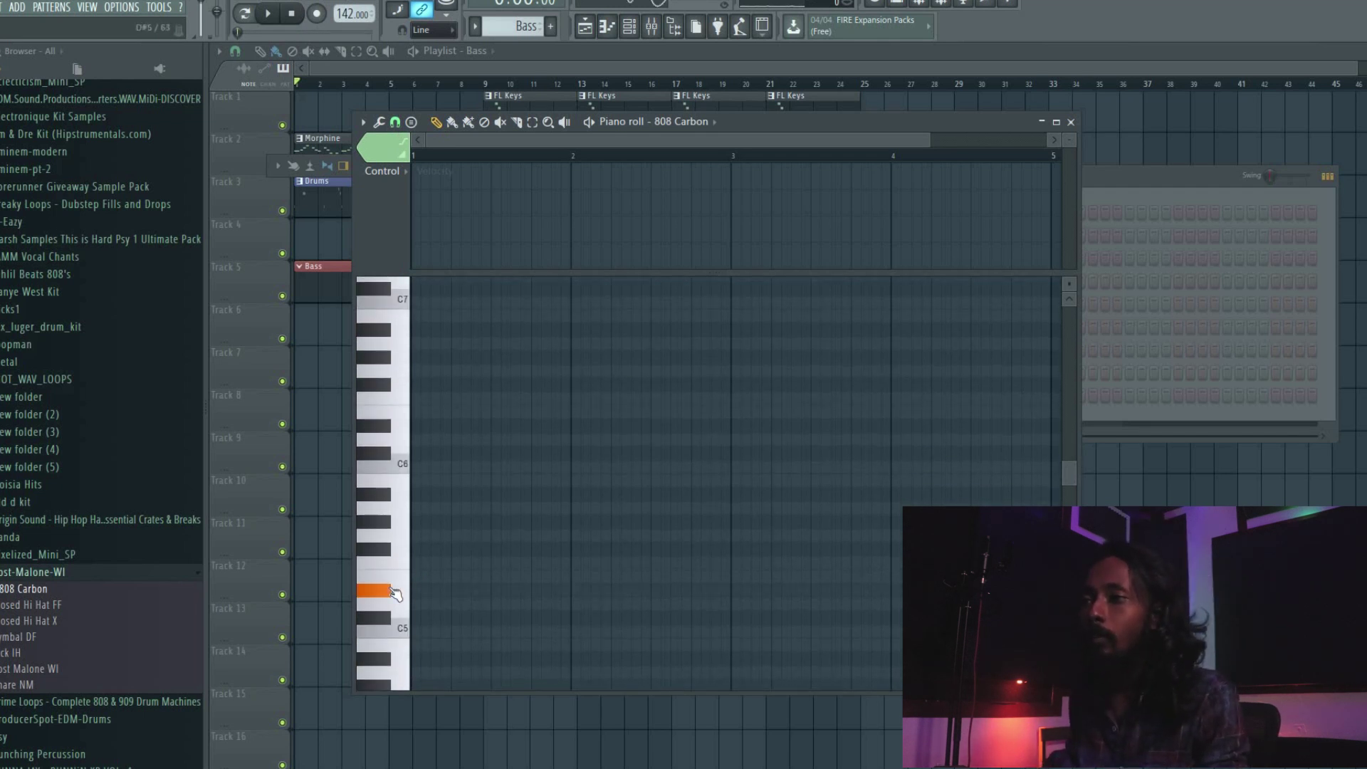
pyautogui.scroll(-2, 395, 592)
pyautogui.press('space')
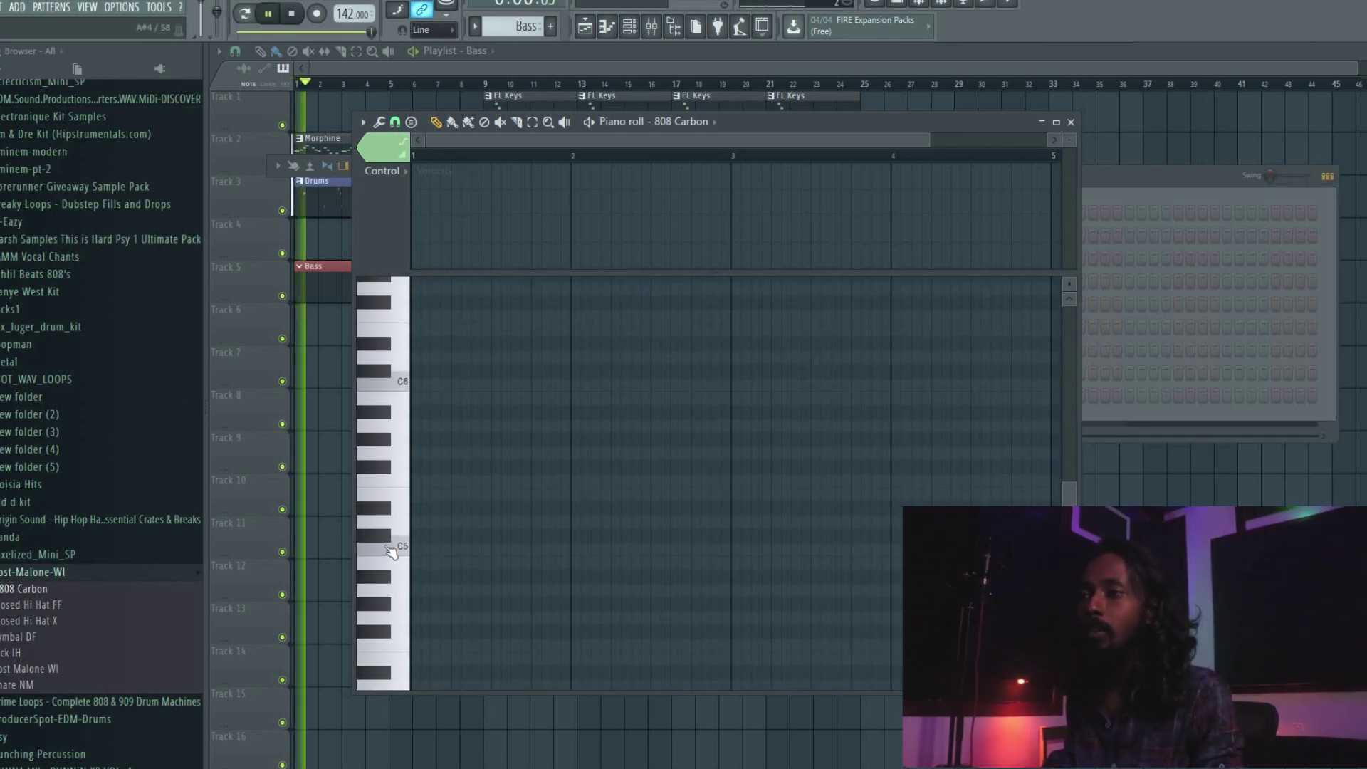
pyautogui.click(388, 509)
pyautogui.press('space')
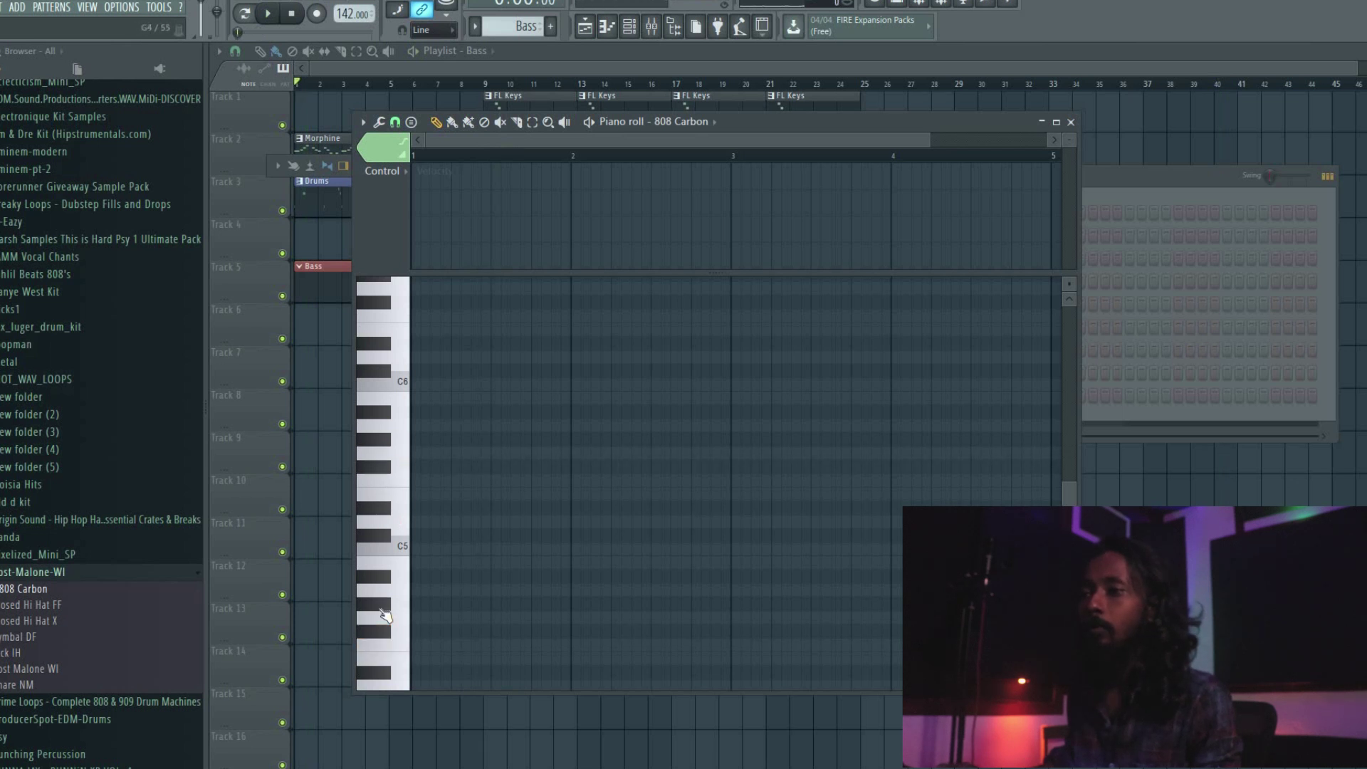
# - Place two half-bar G#5 notes for 808 Carbon, at the start and on the fourth beat of bar 1
pyautogui.press('space')
pyautogui.press('space')
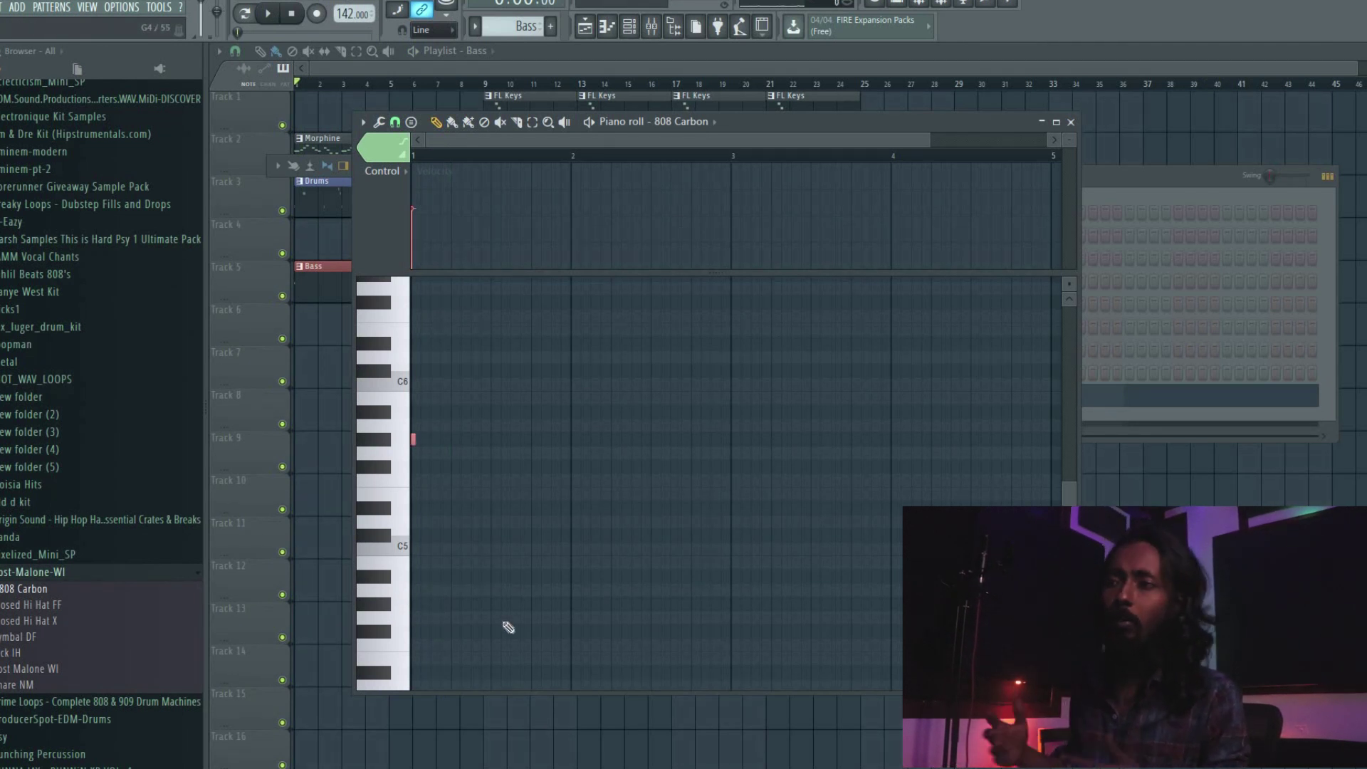
pyautogui.press('space')
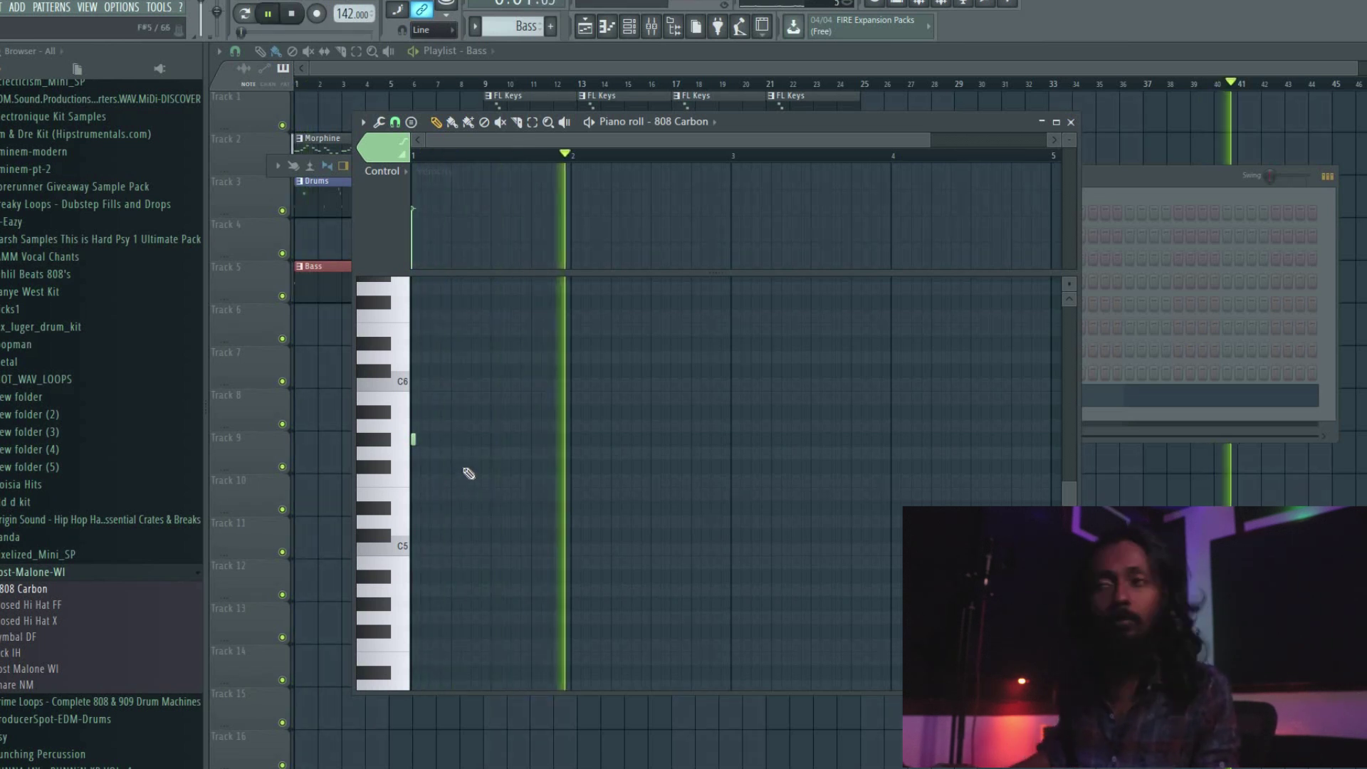
pyautogui.press('space')
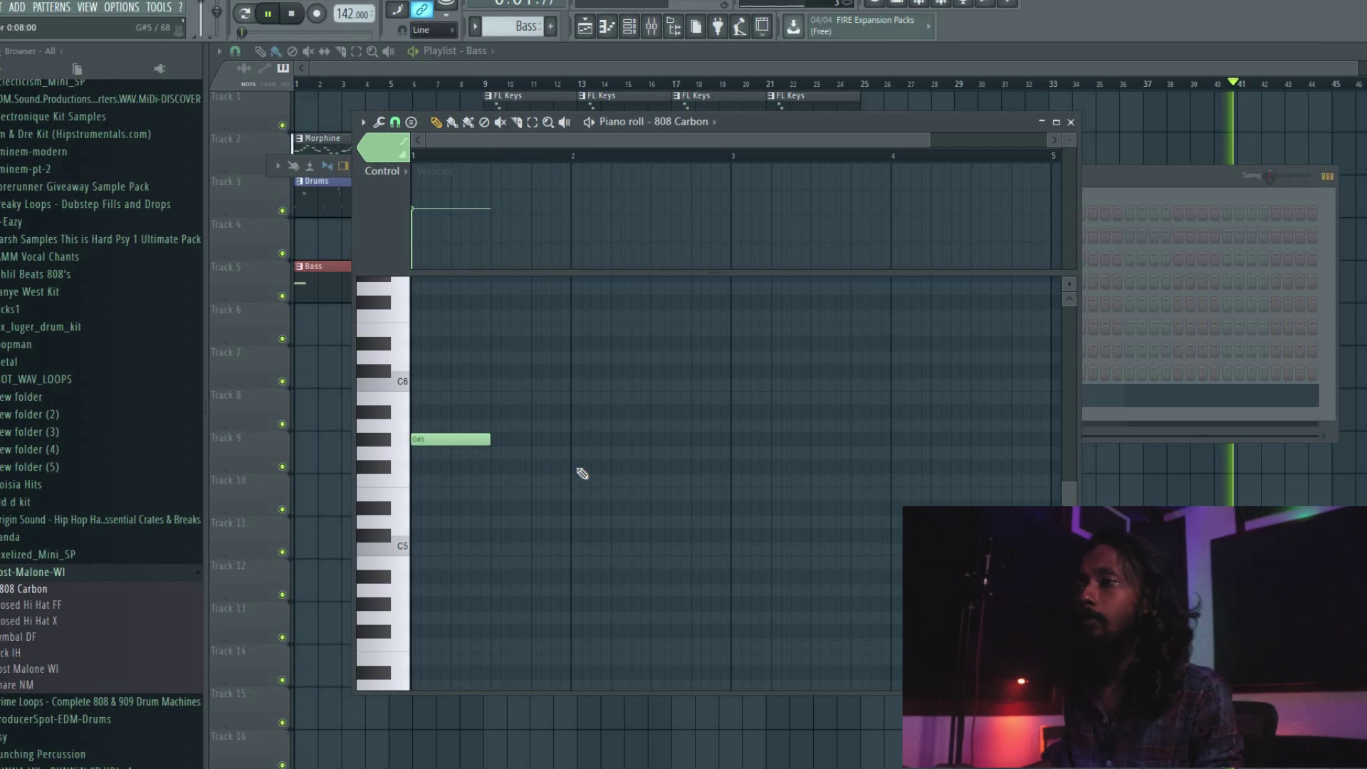
pyautogui.click(552, 439)
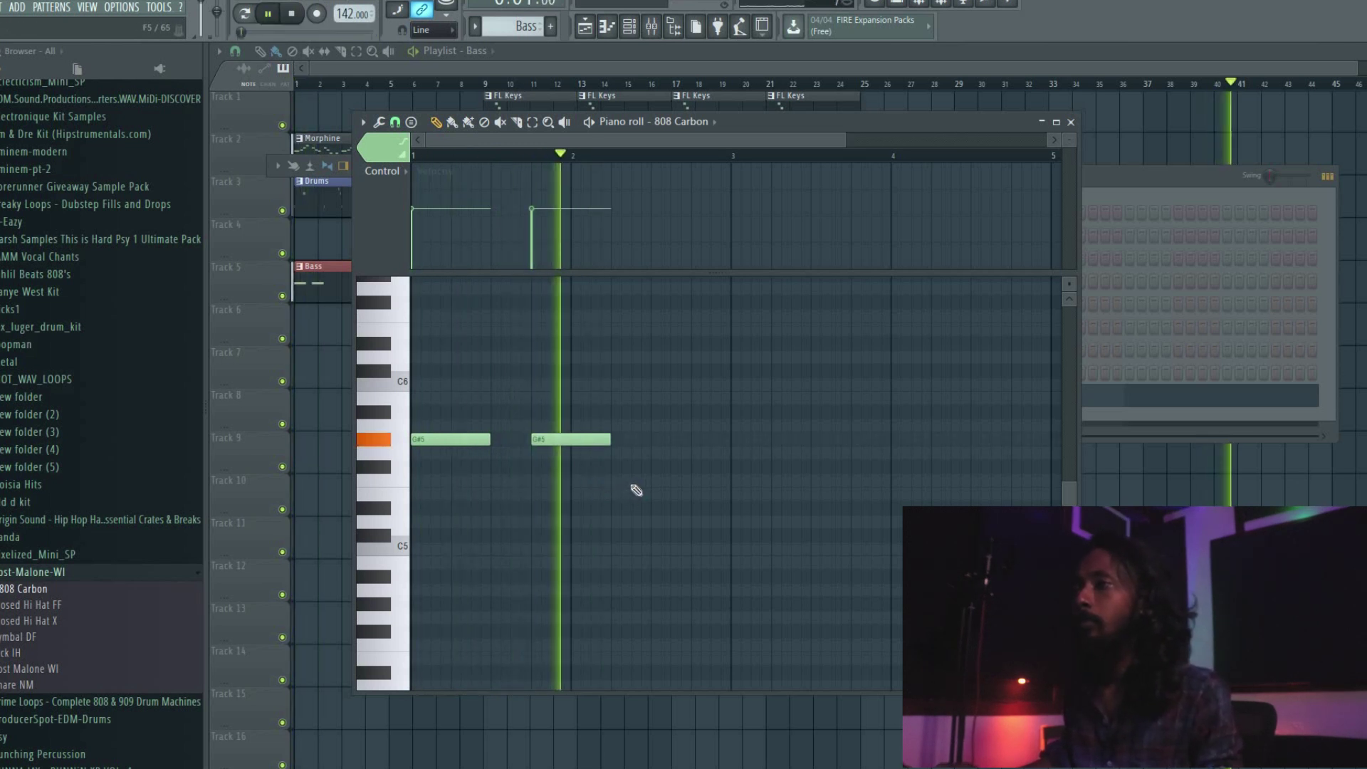
pyautogui.press('l')
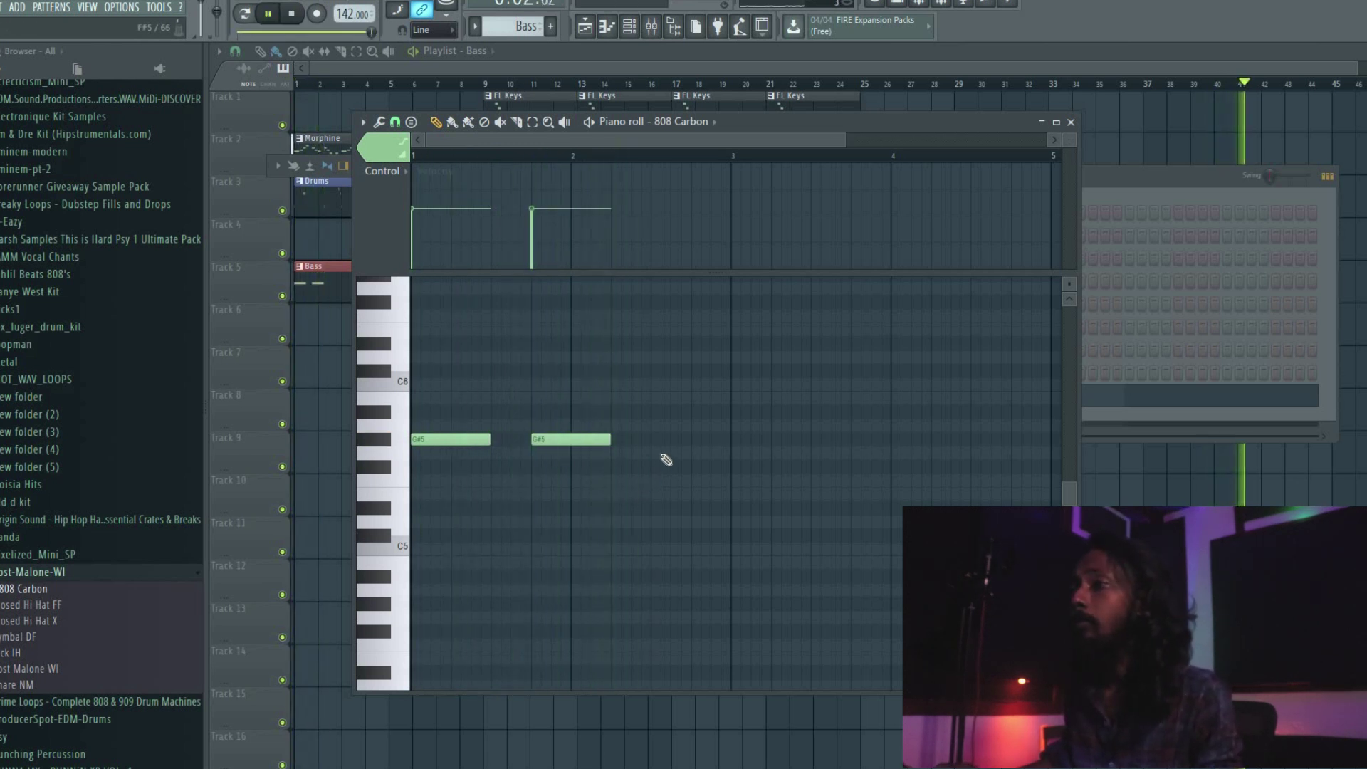
# - Add two short A#5 notes in the second half of bar 2 with a C#6 slide note over them
pyautogui.click(655, 413)
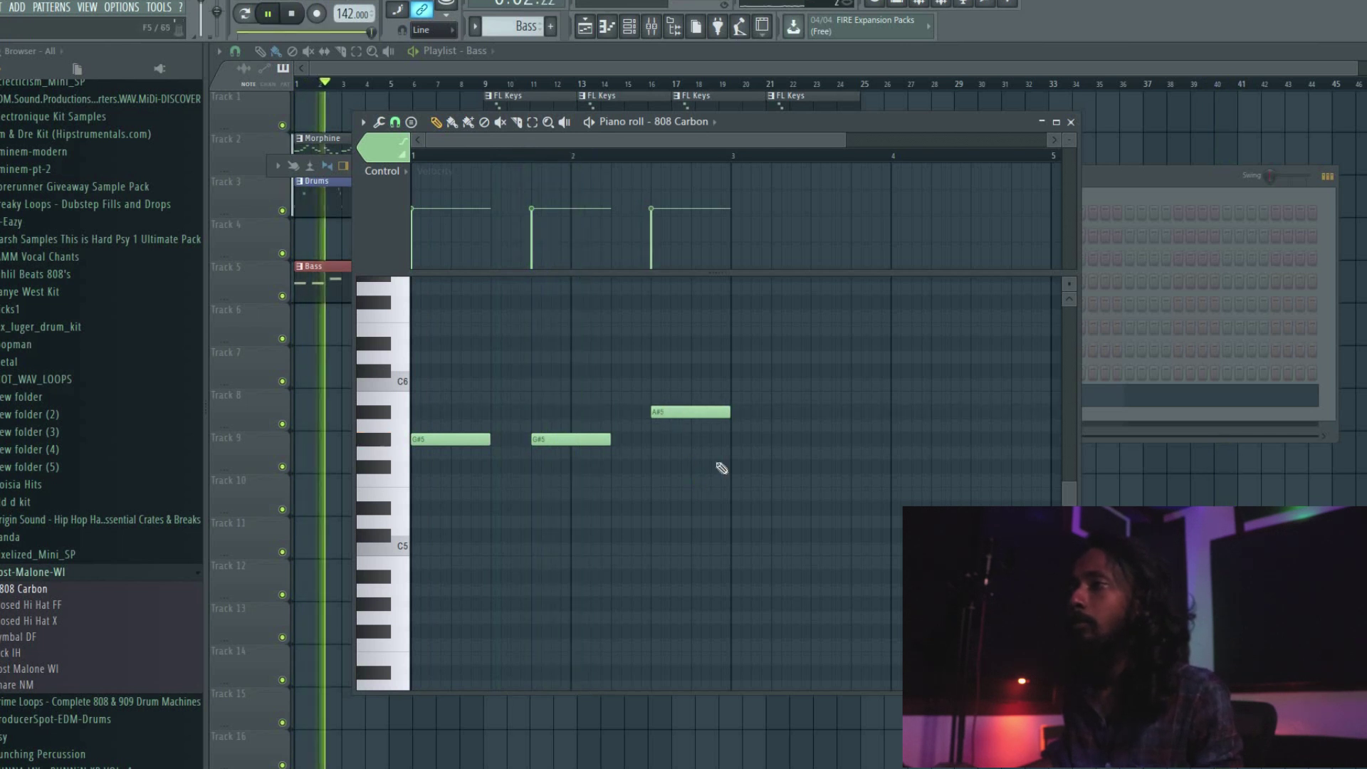
pyautogui.moveTo(698, 410)
pyautogui.mouseDown()
pyautogui.moveTo(726, 413)
pyautogui.moveTo(691, 411)
pyautogui.mouseUp()
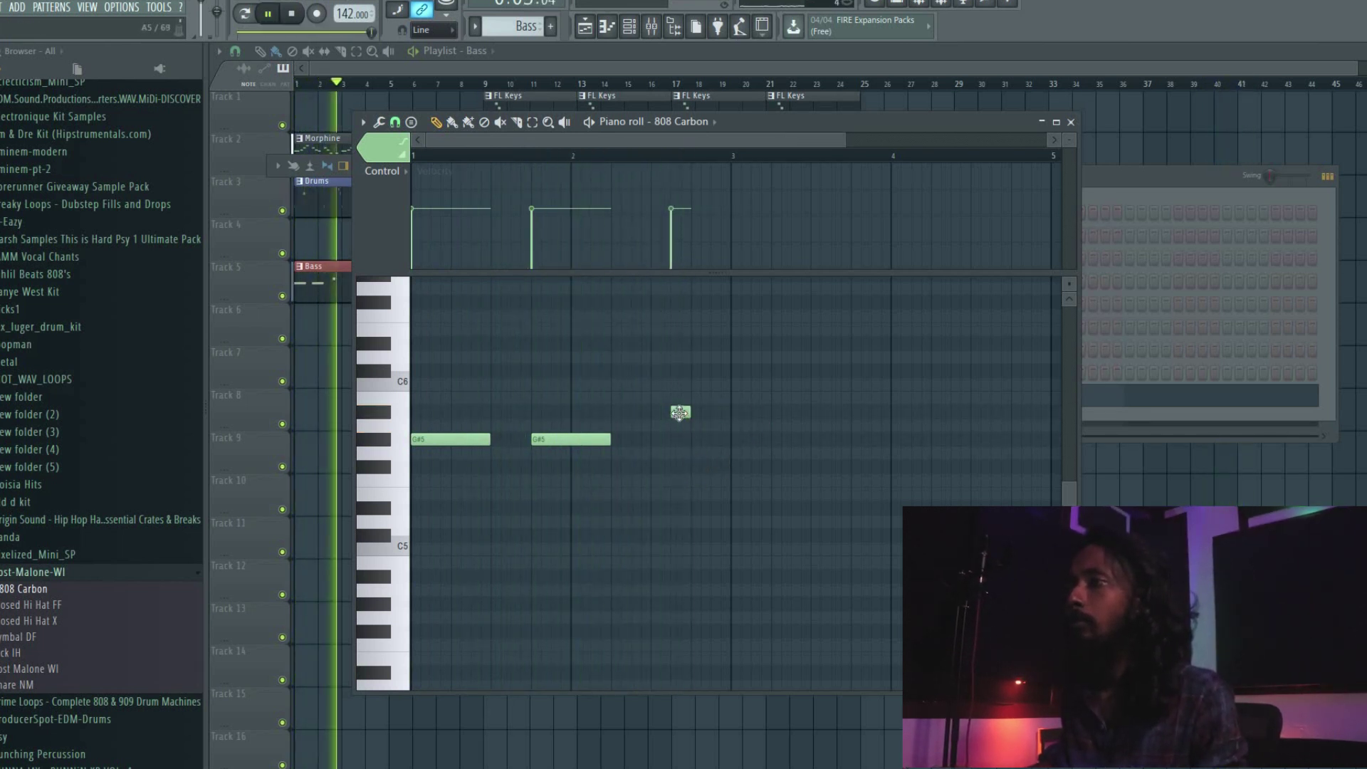
pyautogui.click(685, 370)
pyautogui.doubleClick(684, 370)
pyautogui.click(597, 360)
pyautogui.click(763, 469)
pyautogui.press('space')
pyautogui.click(699, 411)
pyautogui.press('space')
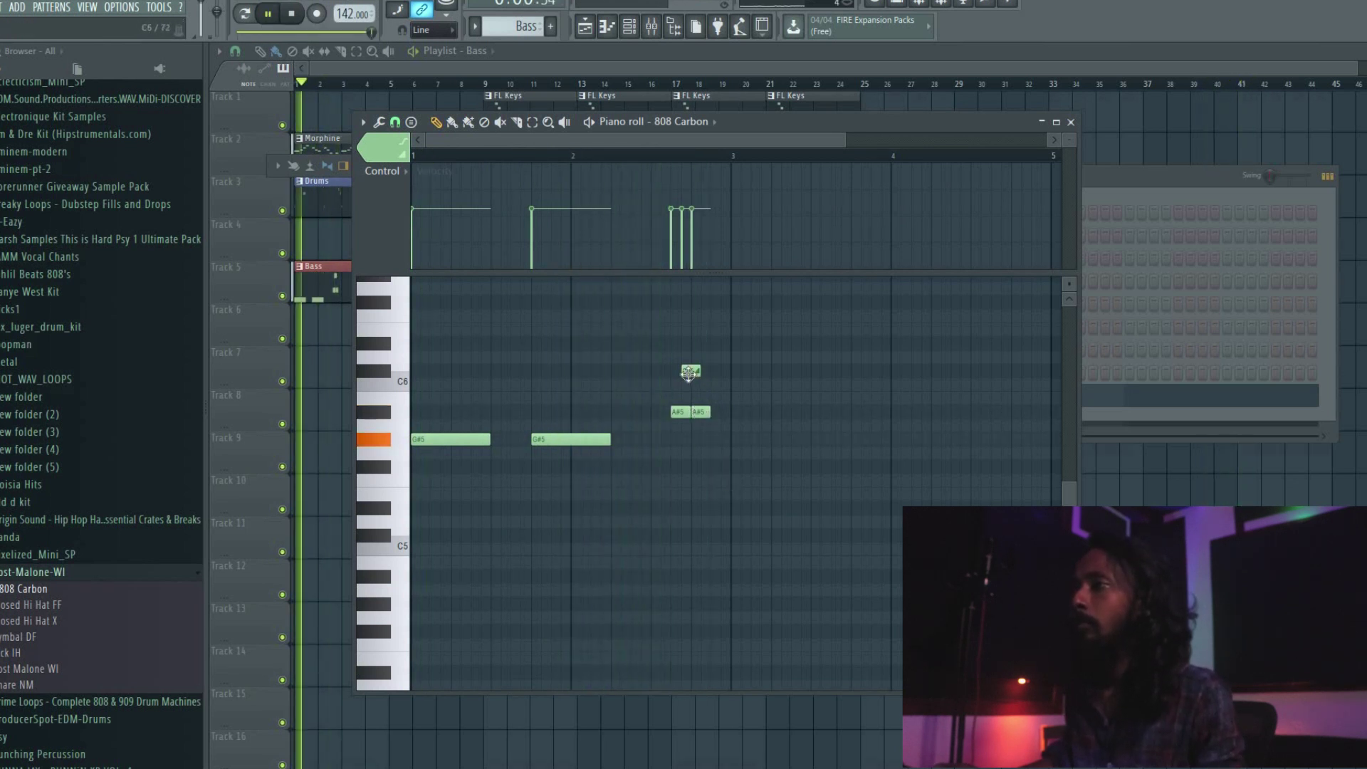
# - Raise bar 2's slide note to D#6 and adjust the two A#5 notes so they run to the end of the bar
pyautogui.moveTo(689, 370); pyautogui.dragTo(677, 343)
pyautogui.moveTo(685, 412); pyautogui.dragTo(718, 413)
pyautogui.press('space')
pyautogui.press('space')
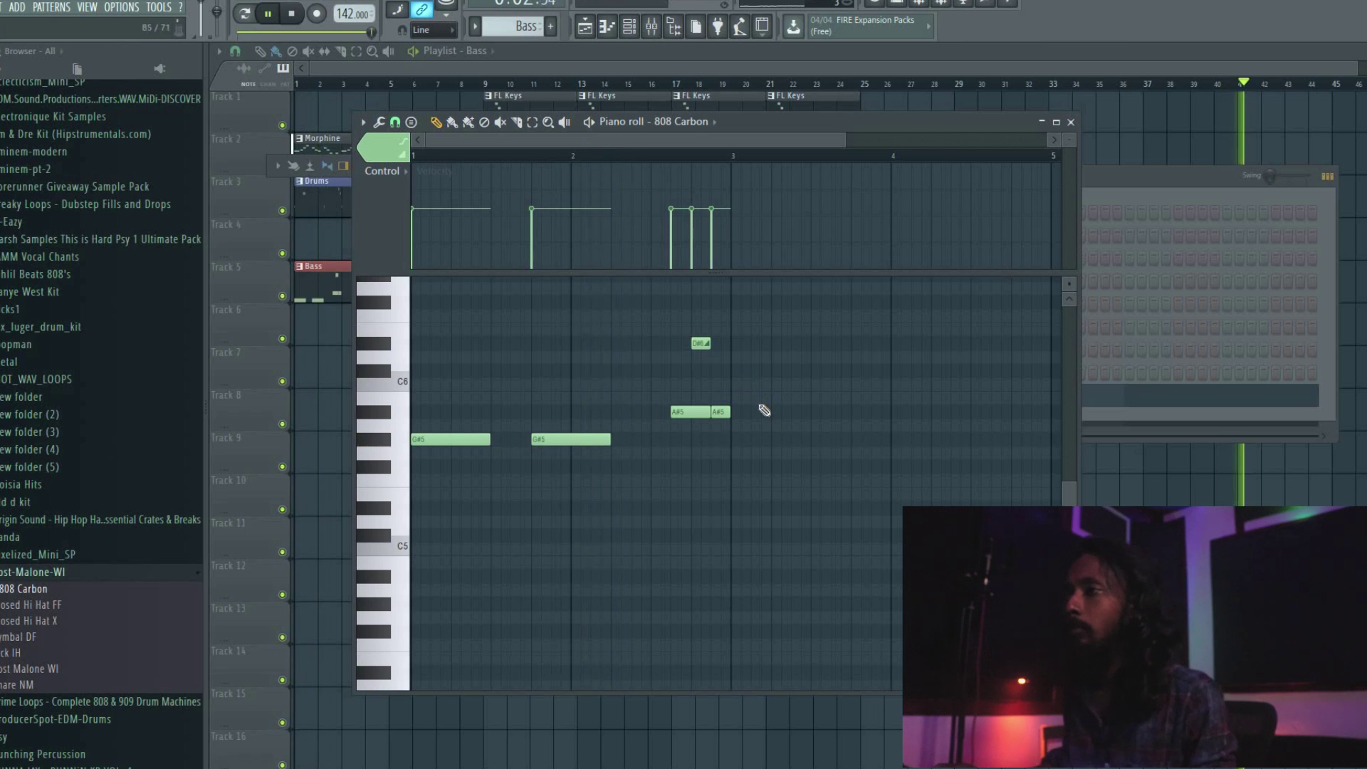
# - Fill bar 3 with a half-bar G#5 note followed by short F#5, F5 and F#5 notes
pyautogui.press('space')
pyautogui.moveTo(744, 472); pyautogui.dragTo(807, 440)
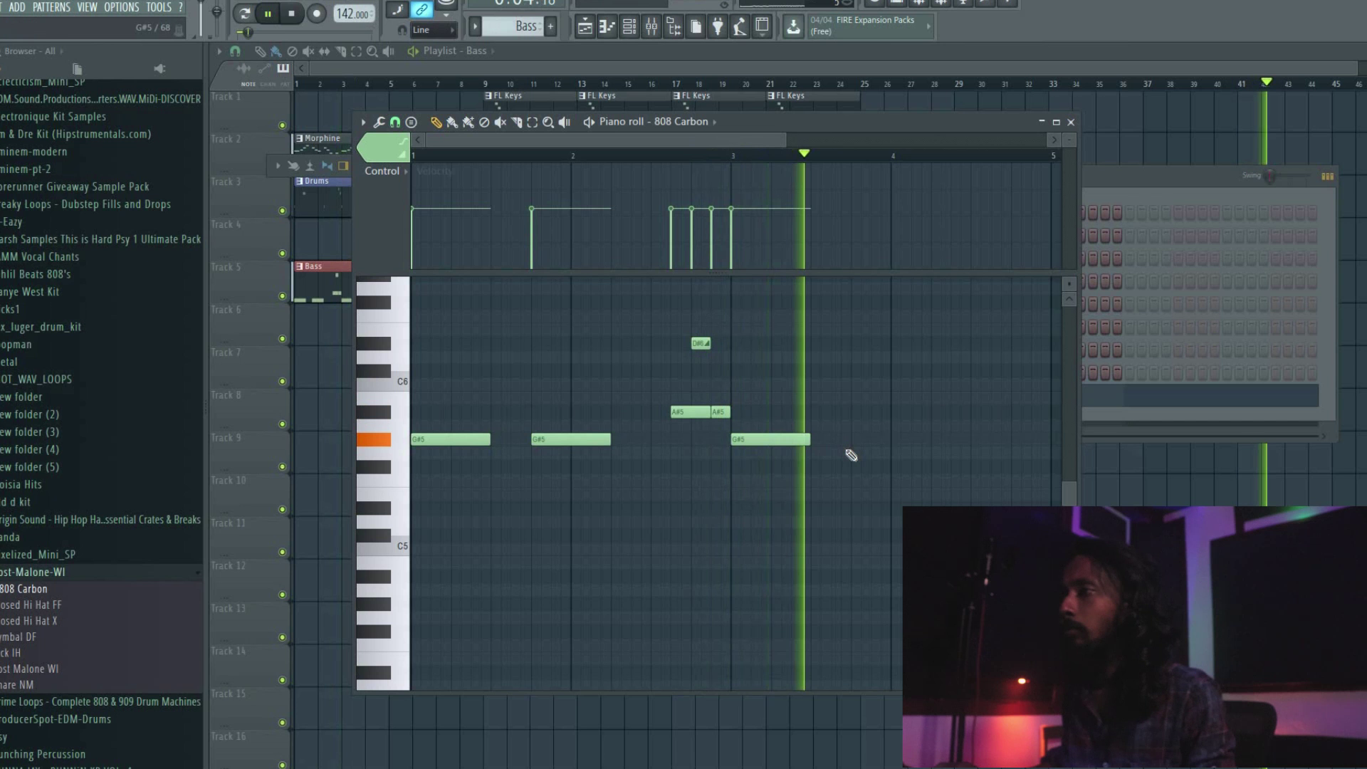
pyautogui.click(817, 470)
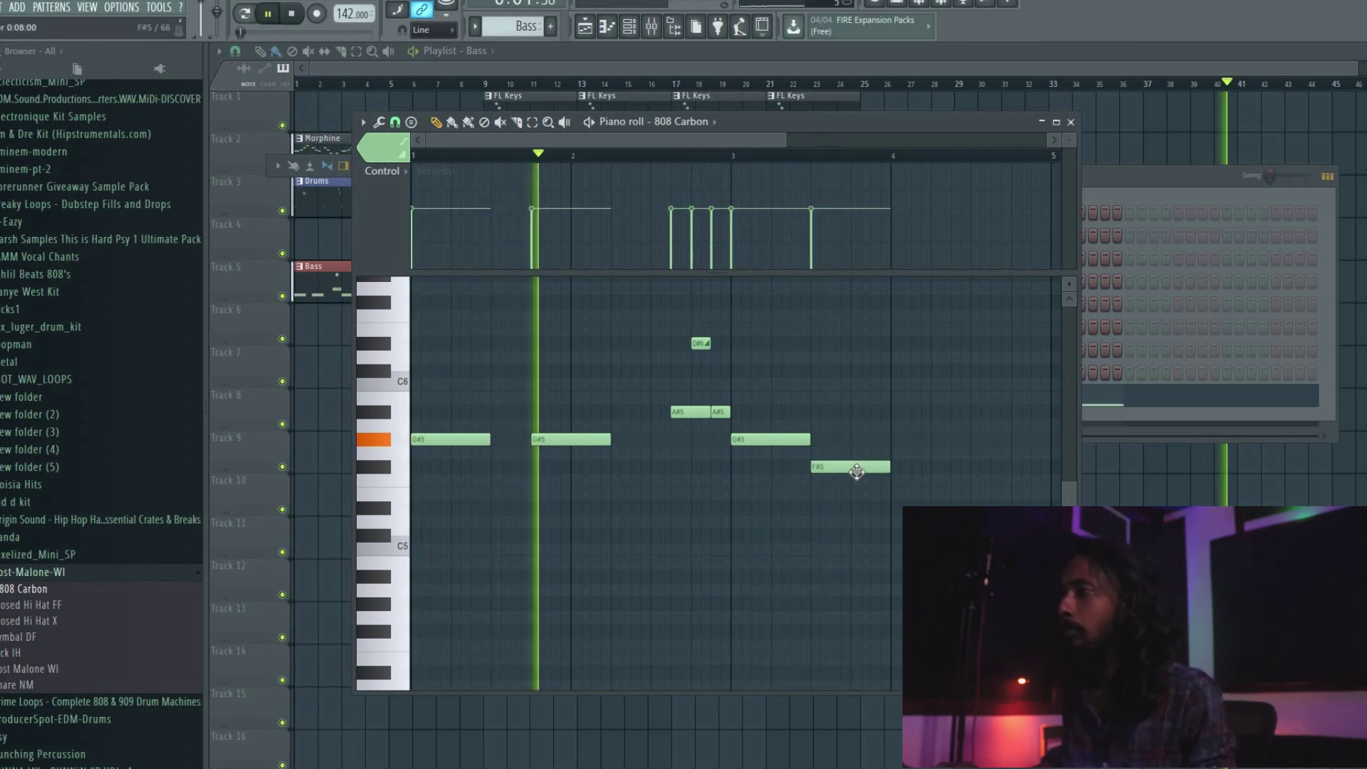
pyautogui.moveTo(887, 467); pyautogui.dragTo(830, 470)
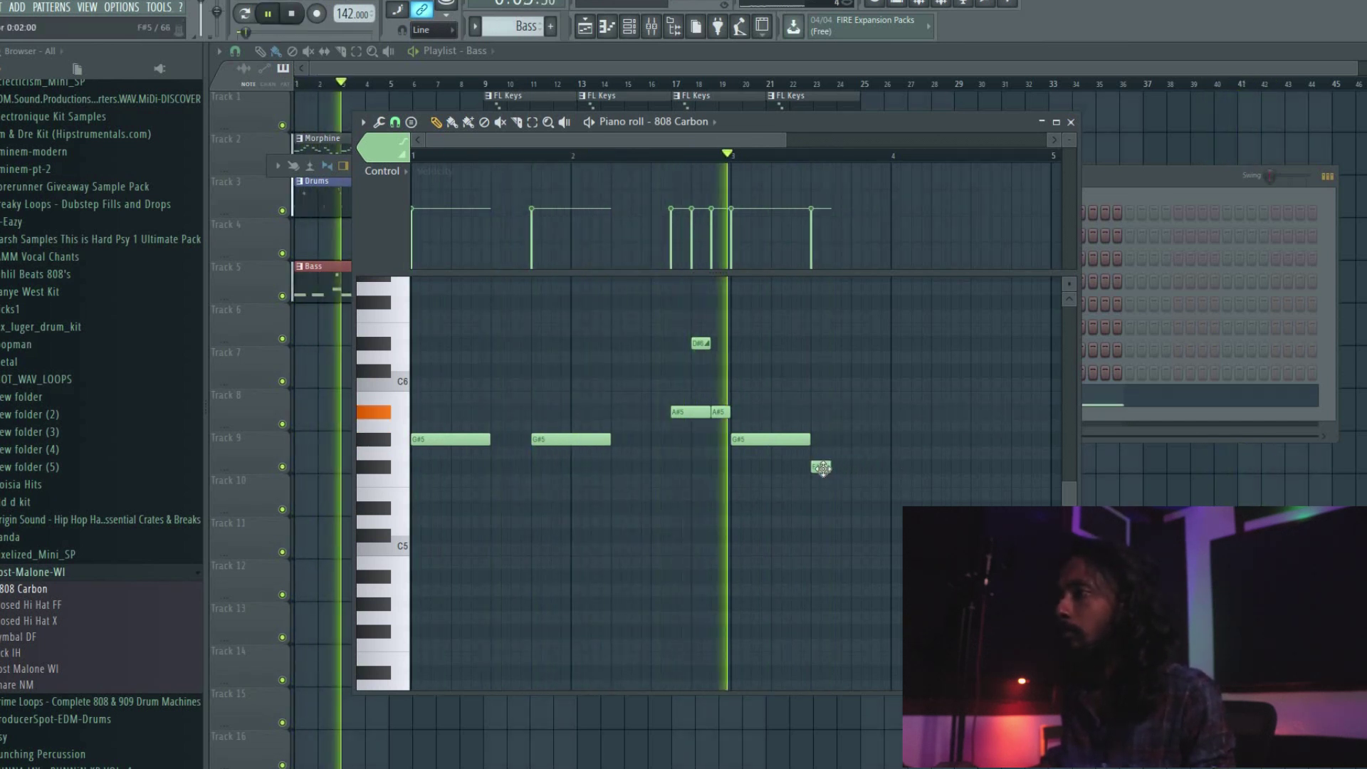
pyautogui.click(838, 481)
pyautogui.click(859, 468)
pyautogui.moveTo(870, 467); pyautogui.dragTo(880, 467)
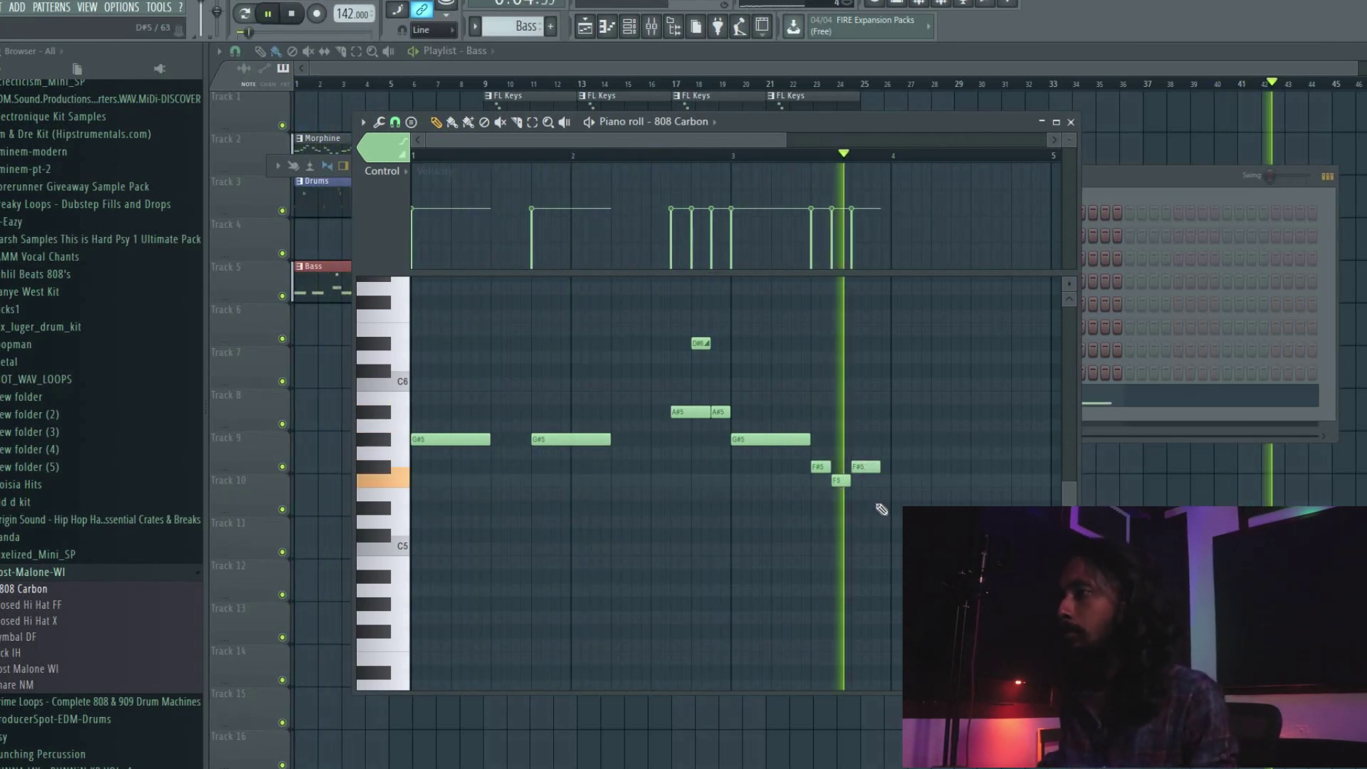
# - Add short A#5 and G#5 notes in bar 4, raising the A#5's velocity and lowering the G#5's
pyautogui.scroll(-2, 819, 156)
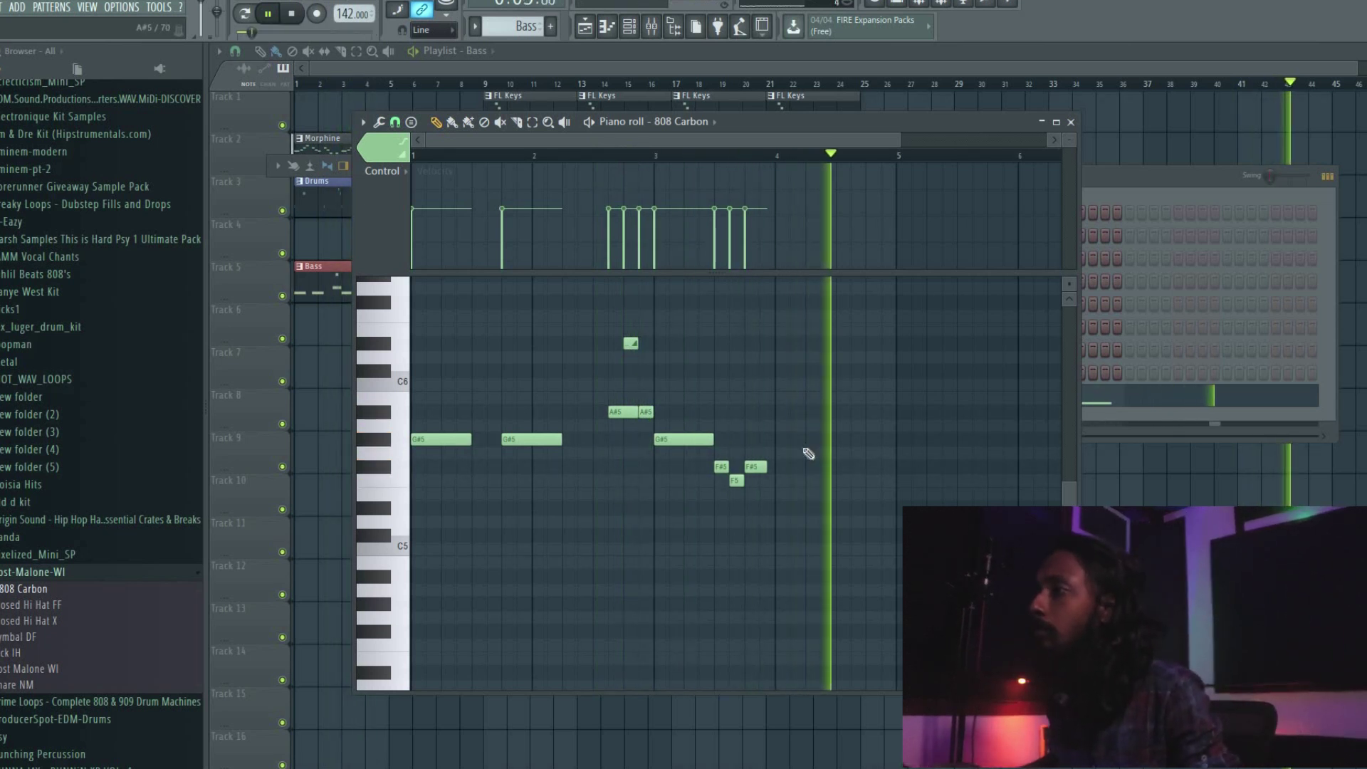
pyautogui.click(819, 412)
pyautogui.press('space')
pyautogui.press('space')
pyautogui.moveTo(826, 412); pyautogui.dragTo(836, 413)
pyautogui.click(840, 440)
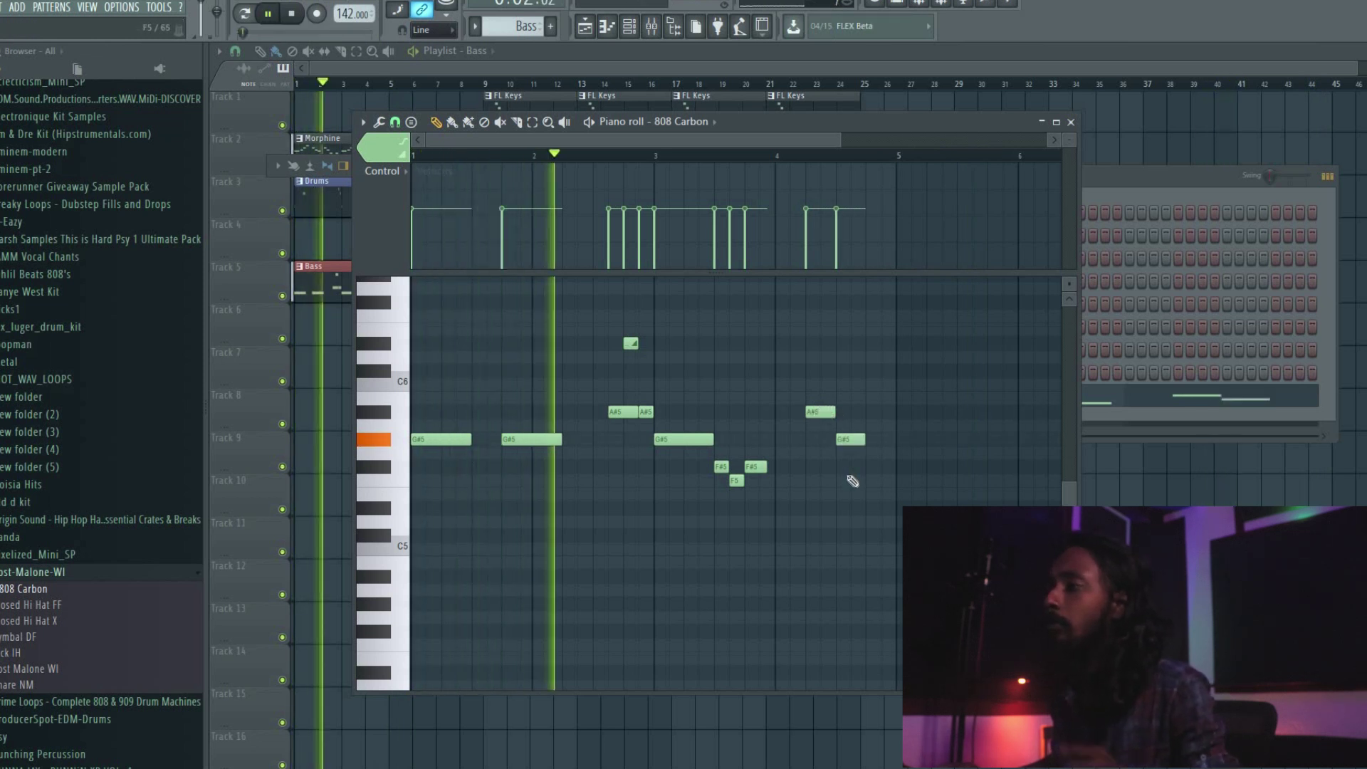
pyautogui.click(805, 201)
pyautogui.click(835, 220)
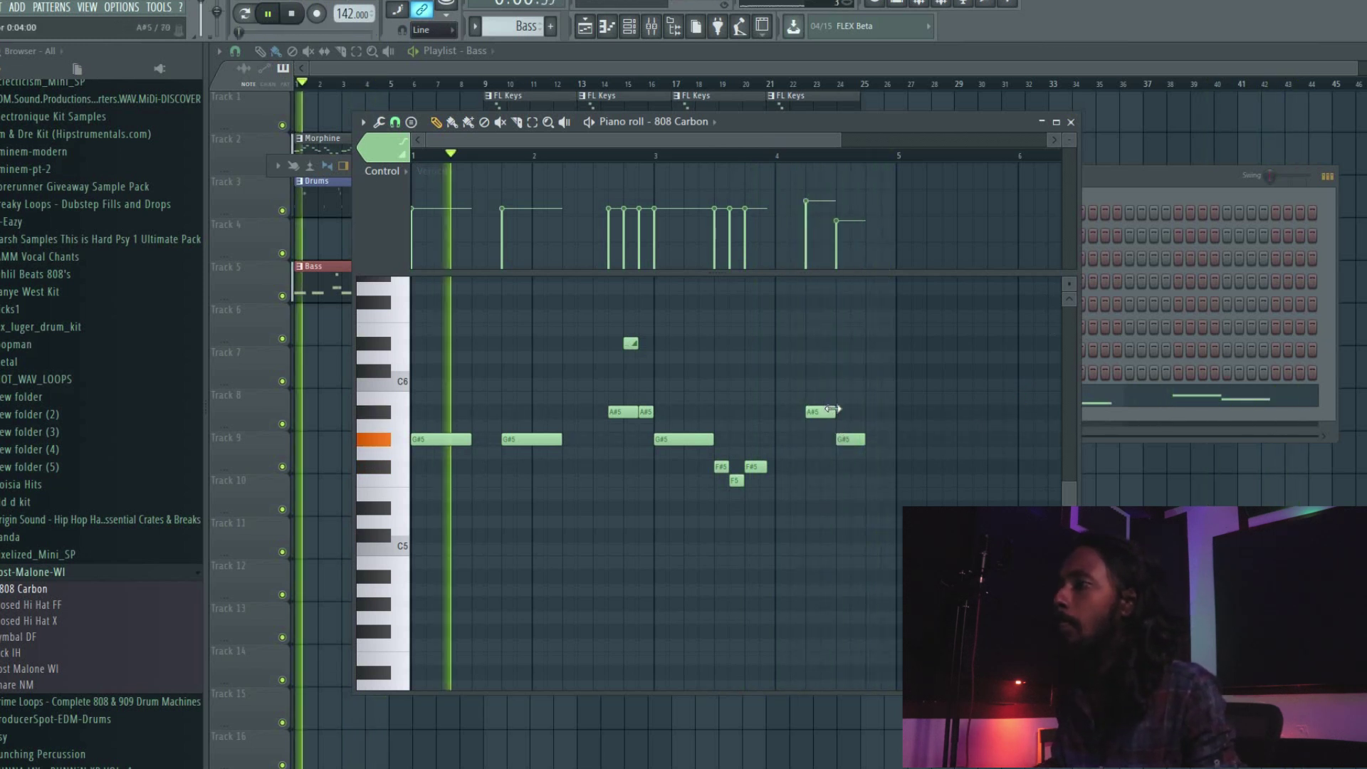
# - Finish bar 4 with D#6 and F#5 slide notes and a closing F5 note, and transpose the whole bass line down an octave
pyautogui.click(826, 344)
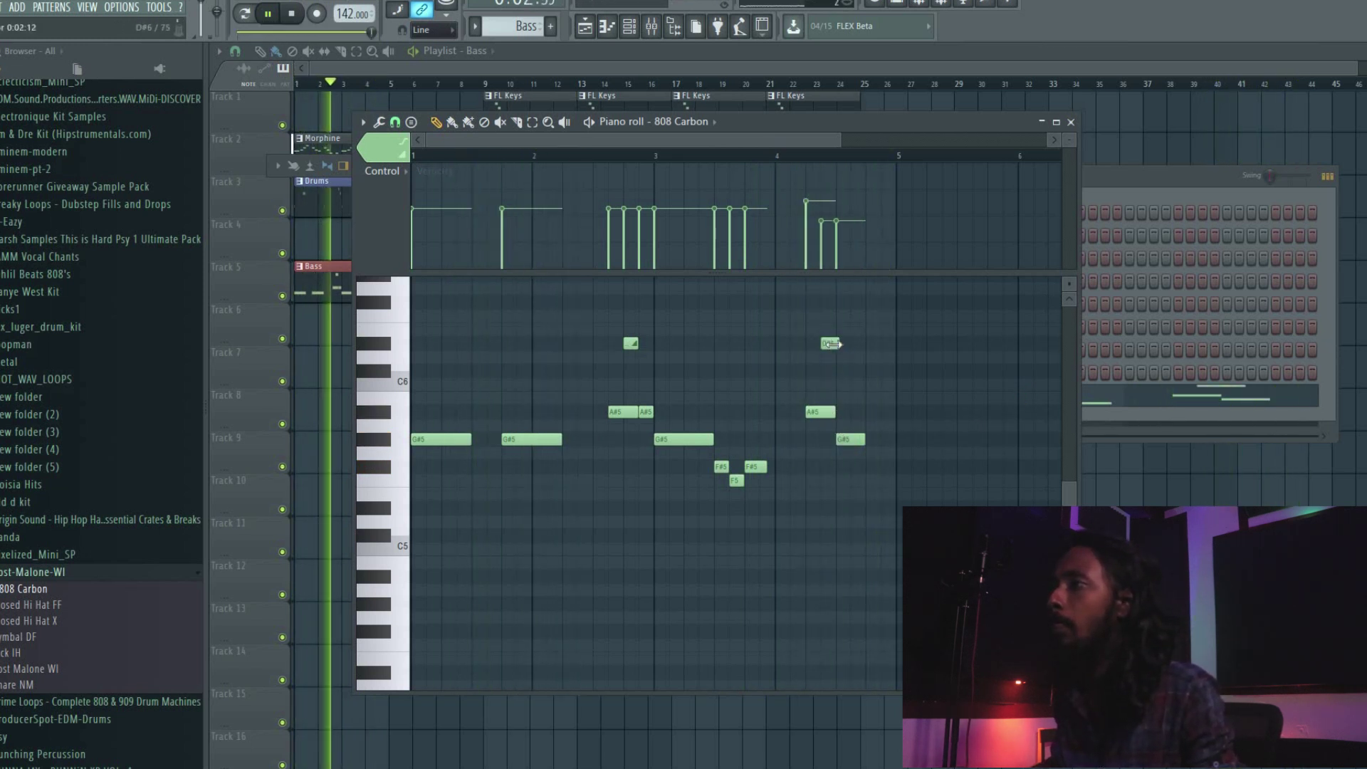
pyautogui.doubleClick(829, 344)
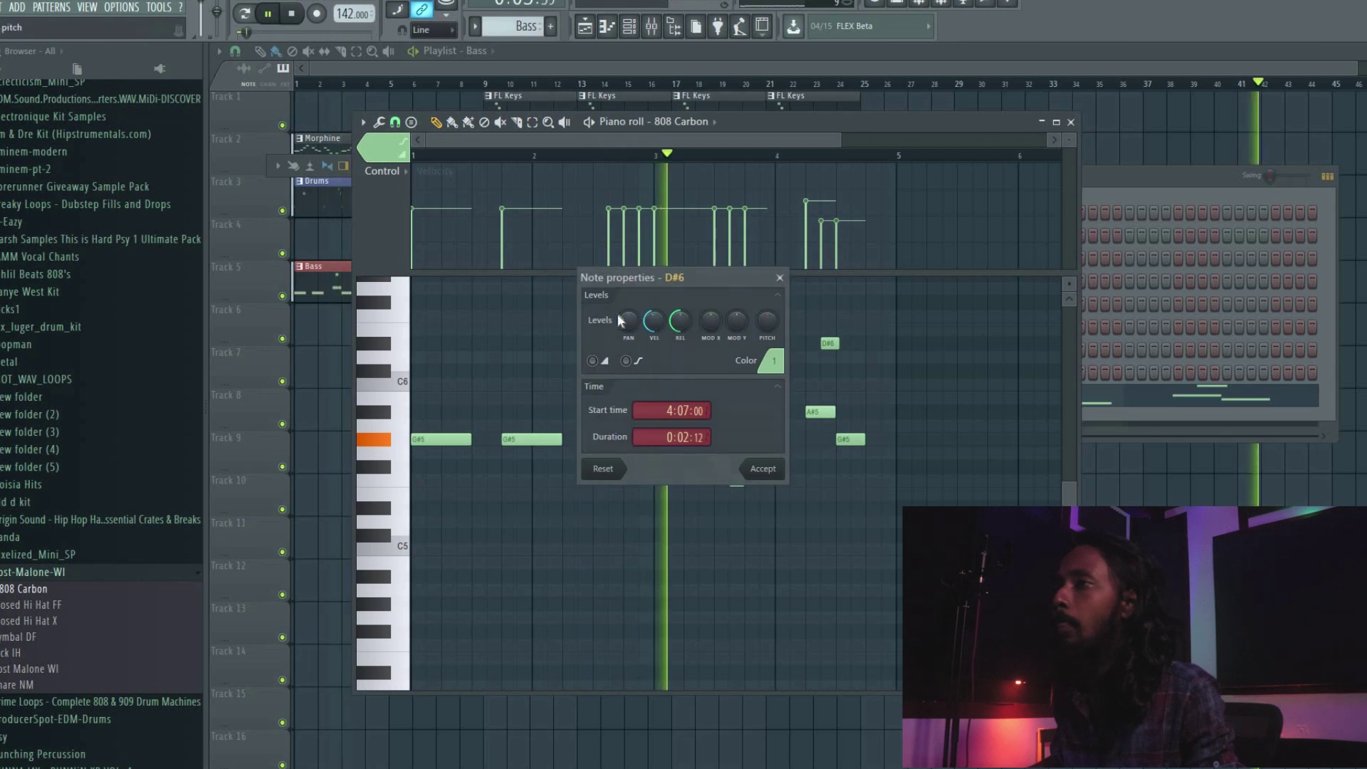
pyautogui.click(761, 470)
pyautogui.press('space')
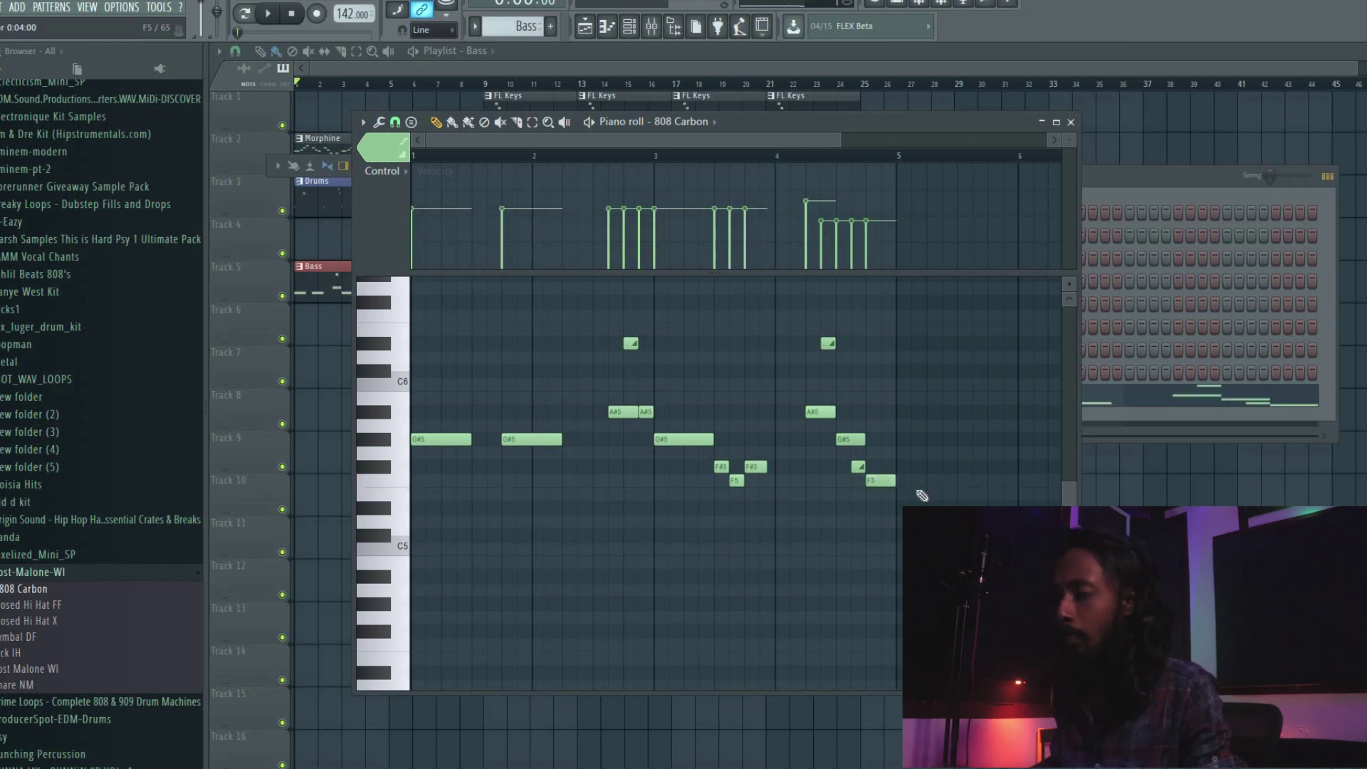
pyautogui.hotkey('ctrl', 'Down')
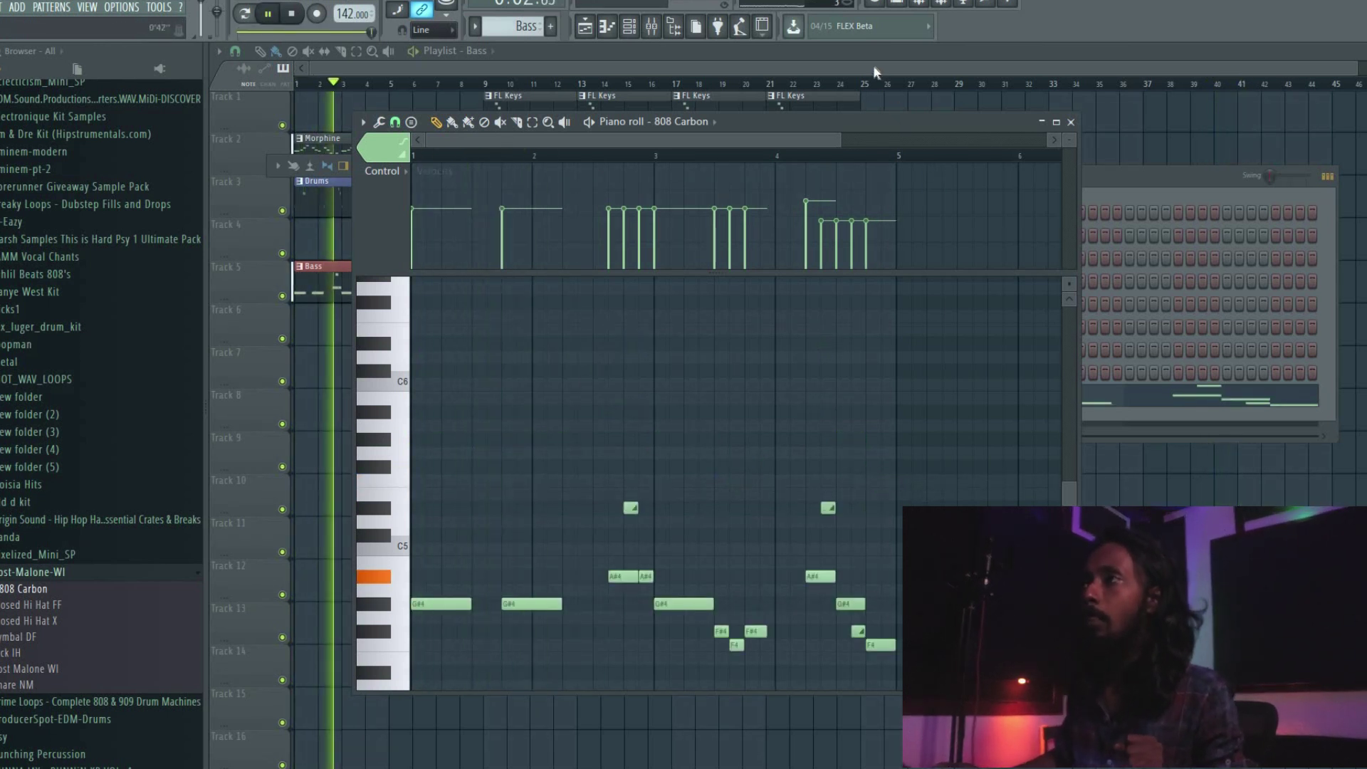
# - Duplicate the Bass clip in the playlist and move both clips on Track 5 to start at bars 9 and 13
pyautogui.click(688, 45)
pyautogui.moveTo(483, 286); pyautogui.dragTo(440, 292)
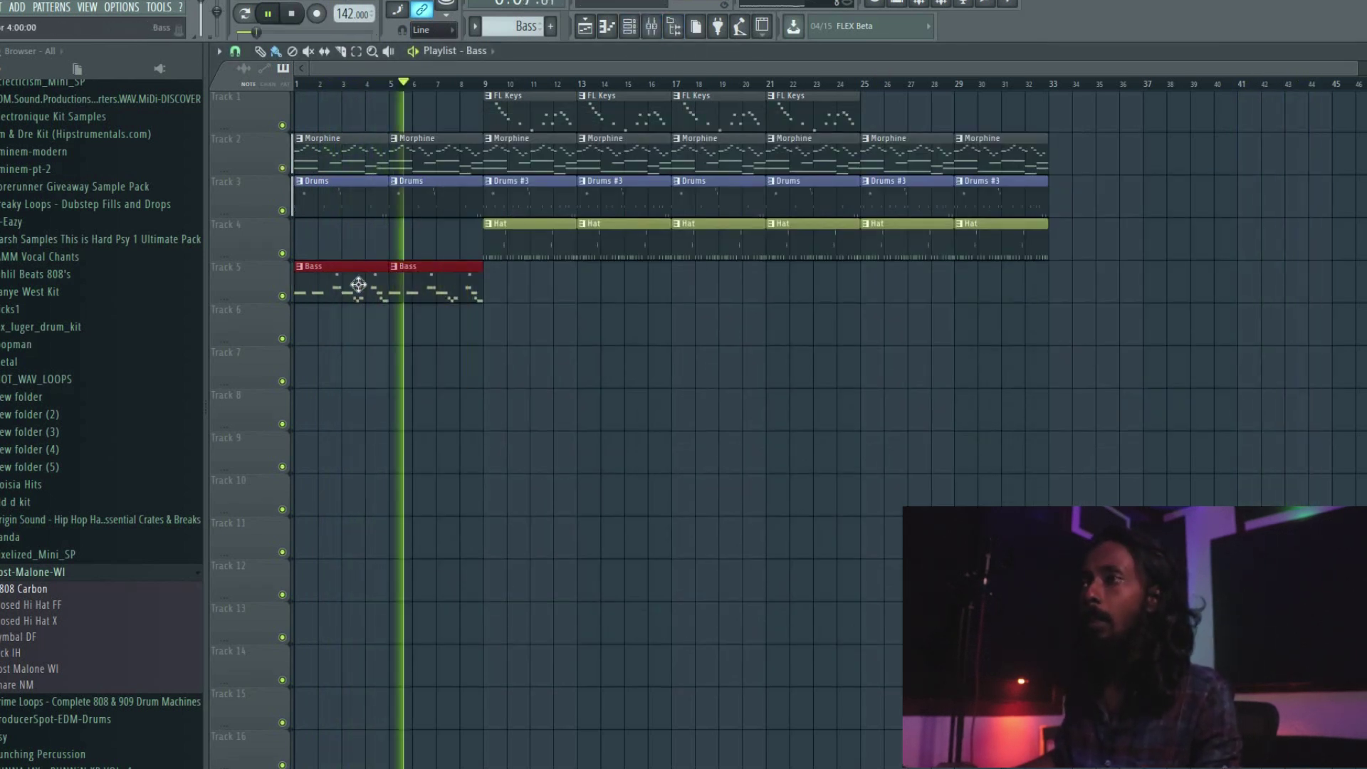
pyautogui.moveTo(358, 286); pyautogui.dragTo(528, 285)
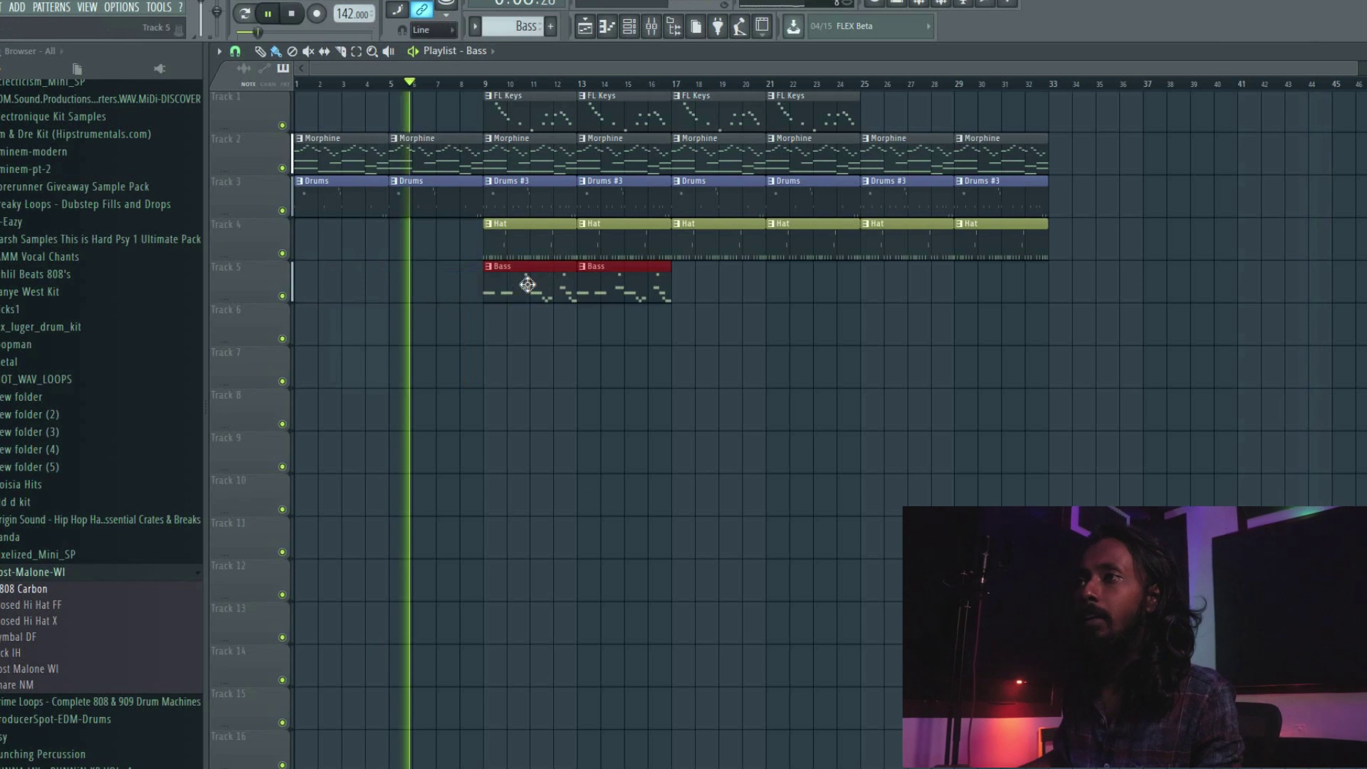
pyautogui.keyDown('ctrl'); pyautogui.click(523, 373); pyautogui.keyUp('ctrl')
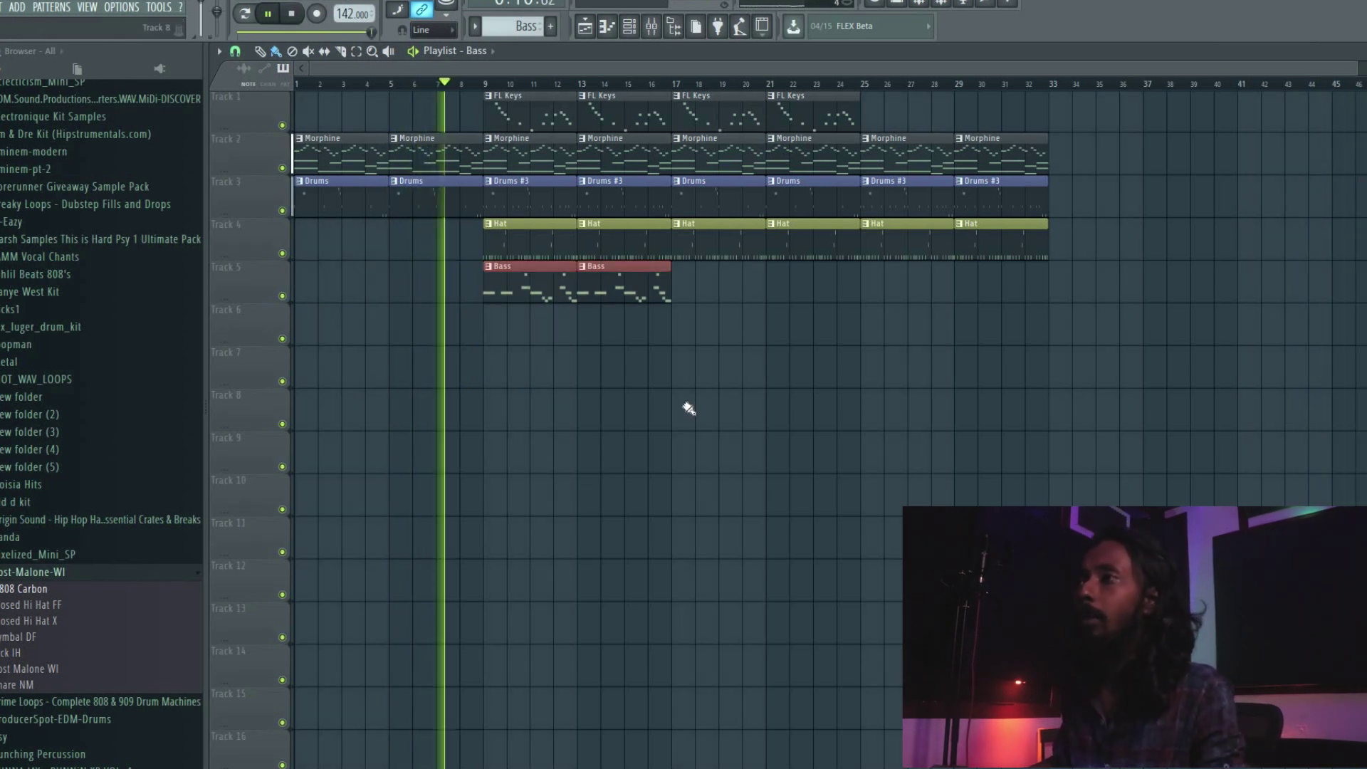
pyautogui.moveTo(683, 404); pyautogui.dragTo(539, 286)
pyautogui.moveTo(621, 330); pyautogui.dragTo(639, 328)
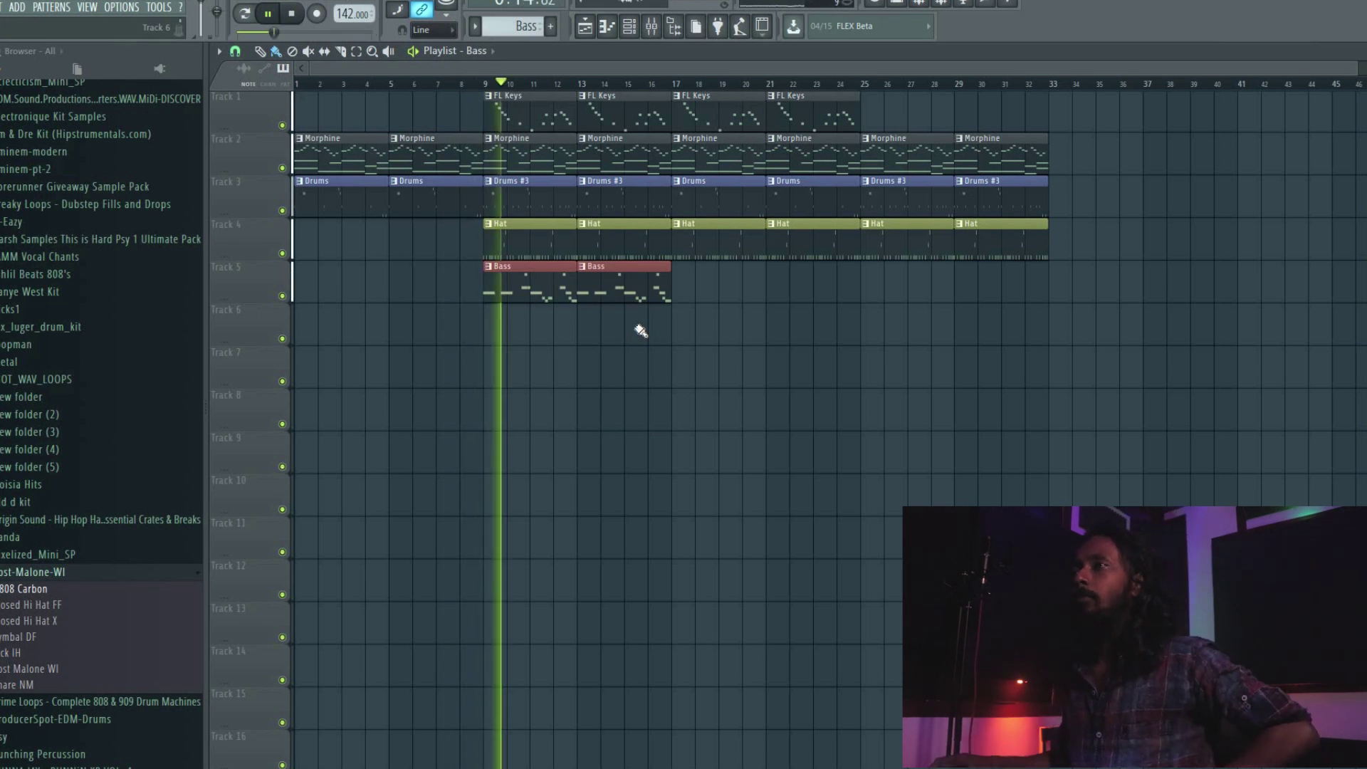
# - Open the mixer at full size and lower the fader of mixer track 3
pyautogui.click(651, 26)
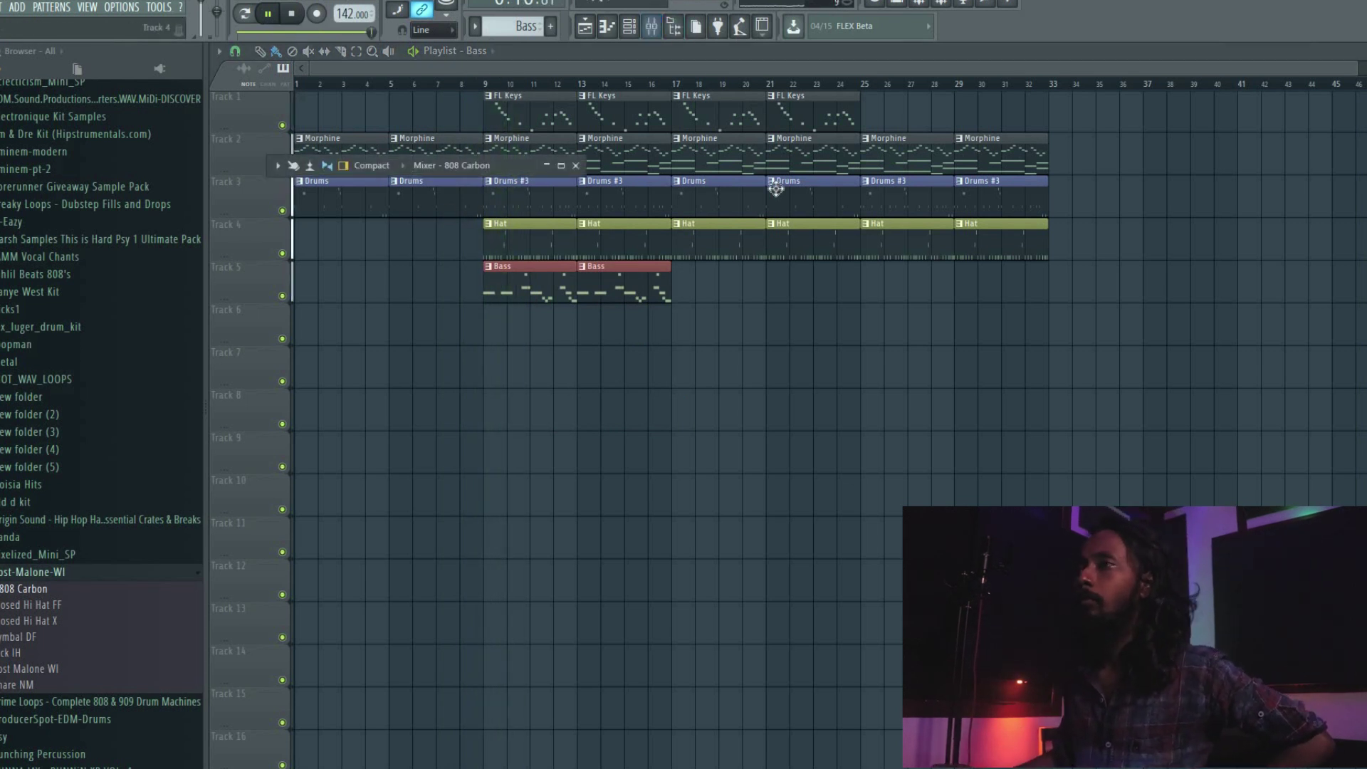
pyautogui.click(561, 165)
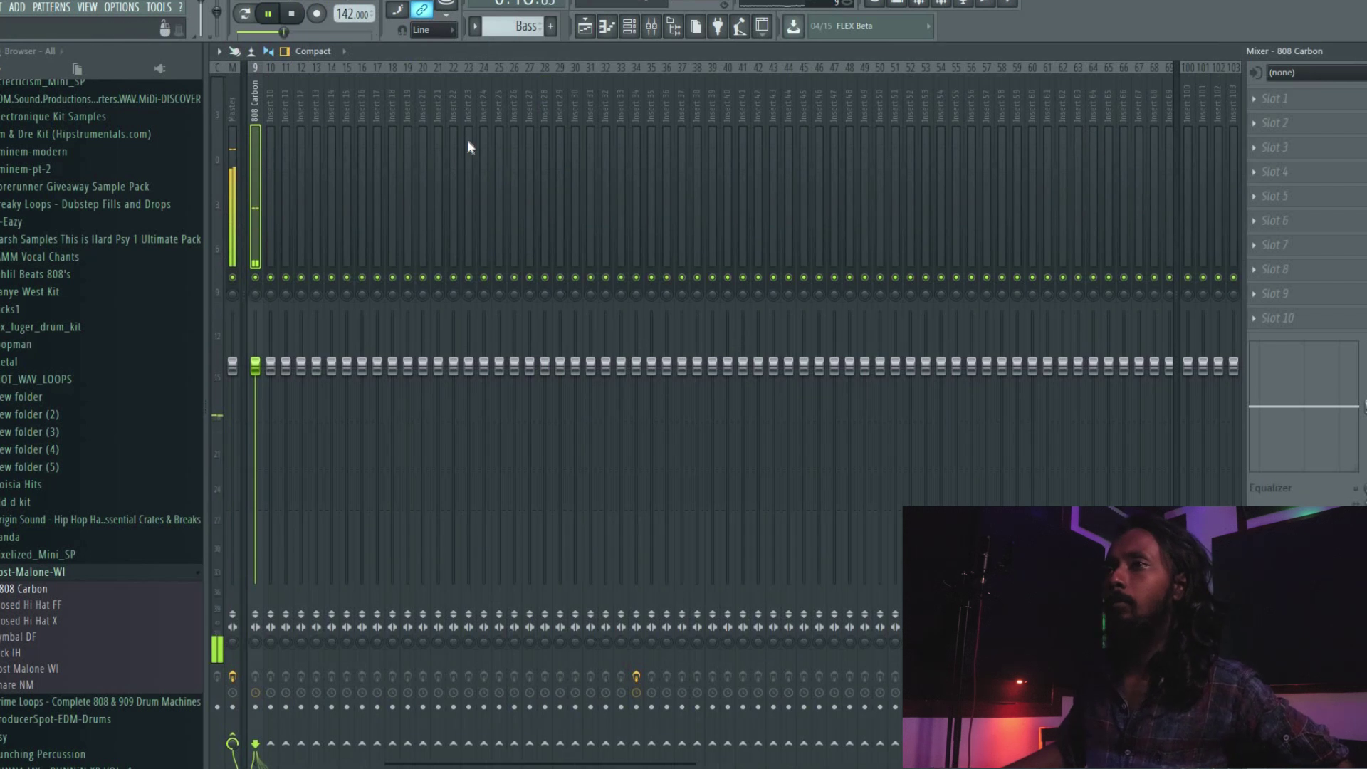
pyautogui.scroll(8, 468, 147)
pyautogui.moveTo(286, 367); pyautogui.dragTo(285, 457)
# - Cut the FL Keys track's low end with band 1 of a Fruity parametric EQ 2, and slightly lower the Insert 1 fader
pyautogui.click(358, 250)
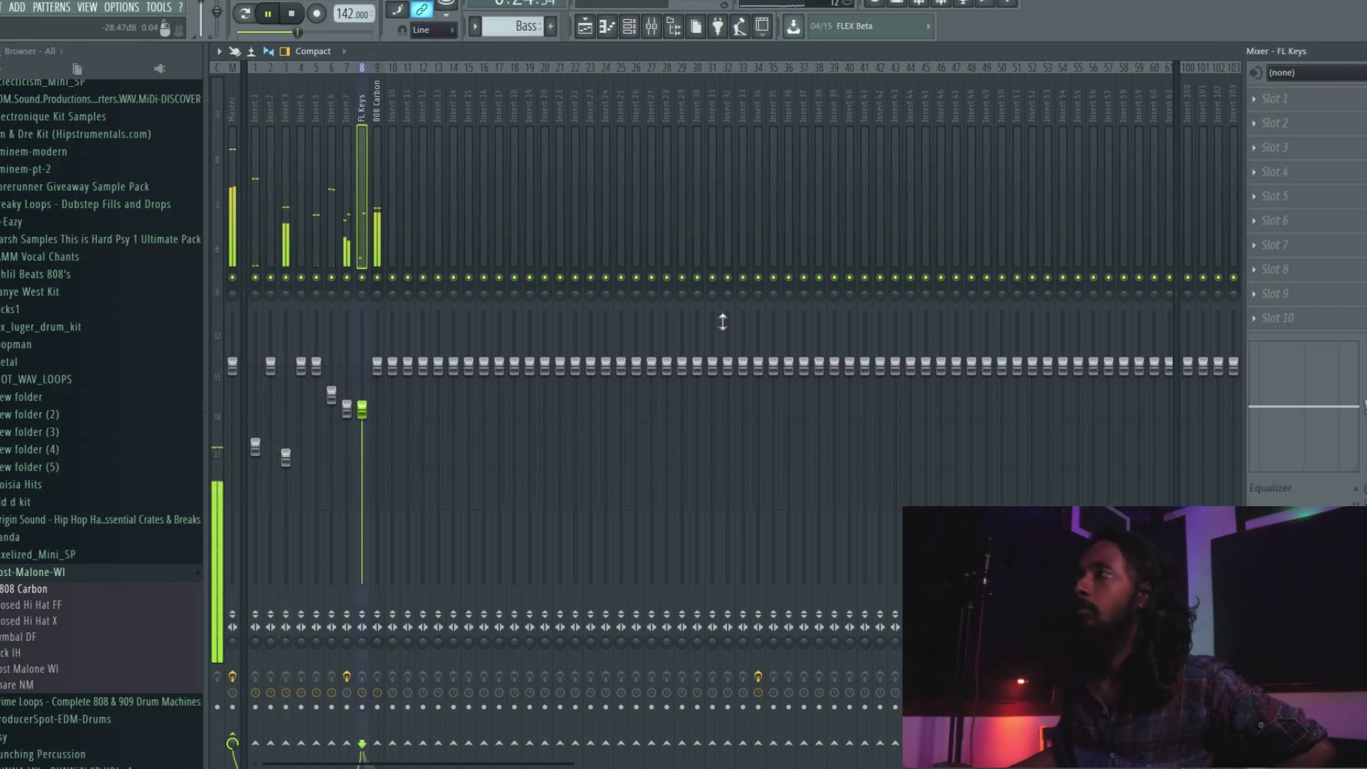
pyautogui.click(1315, 104)
pyautogui.click(1225, 497)
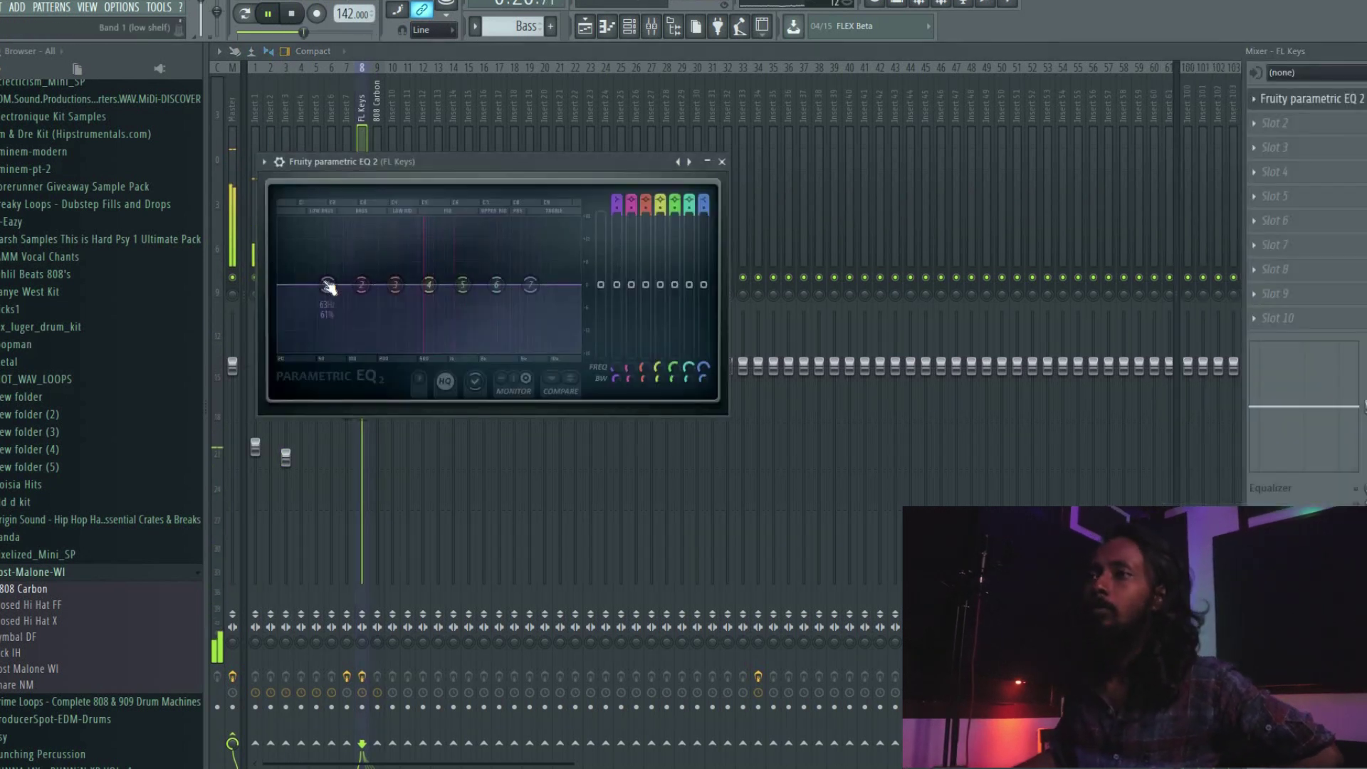
pyautogui.moveTo(327, 287); pyautogui.dragTo(361, 349)
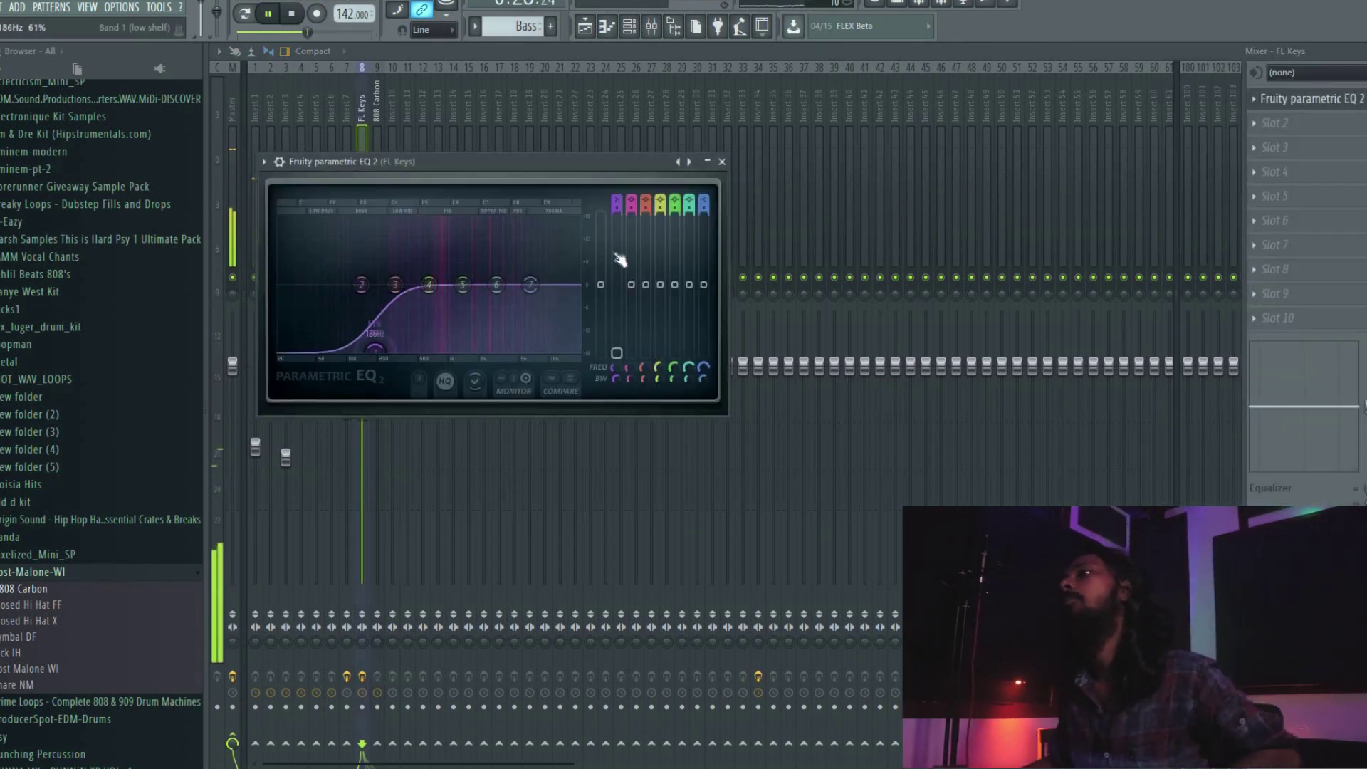
pyautogui.click(721, 161)
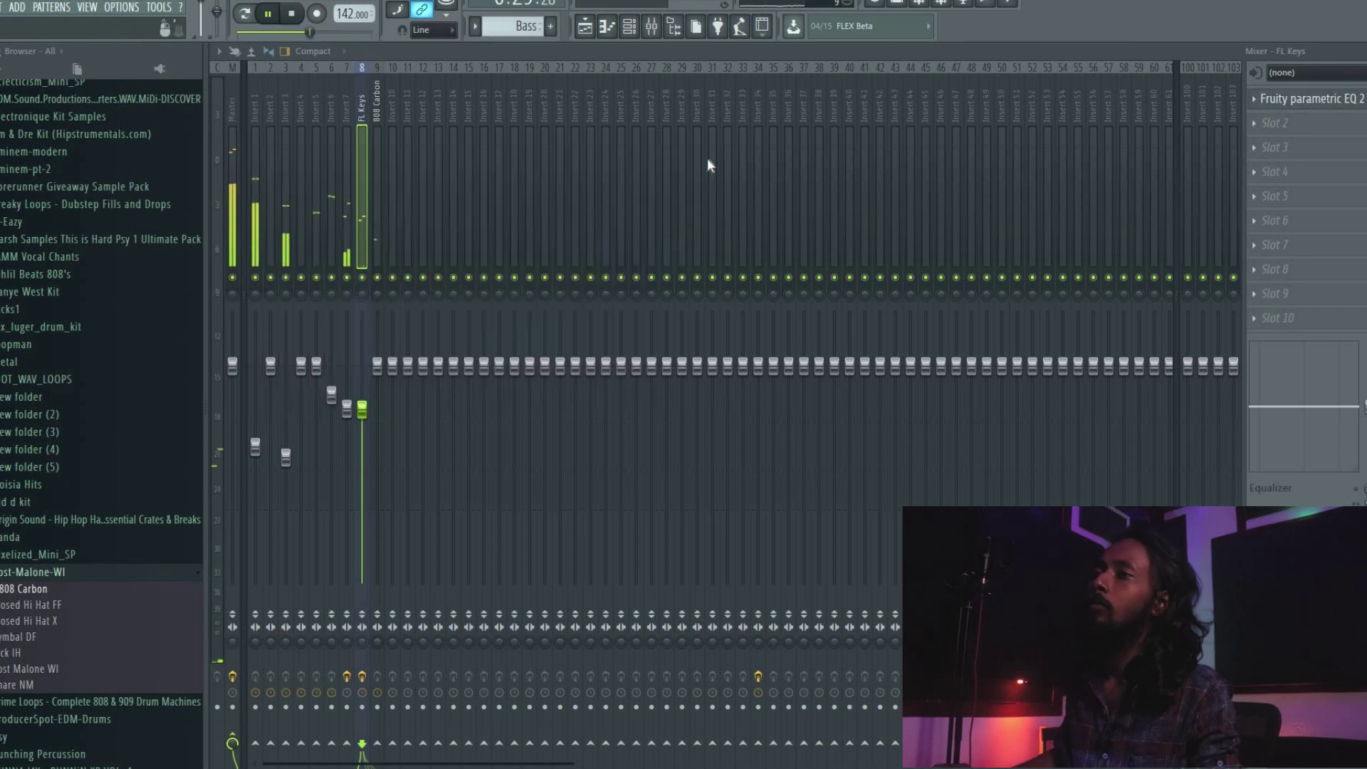
pyautogui.click(257, 202)
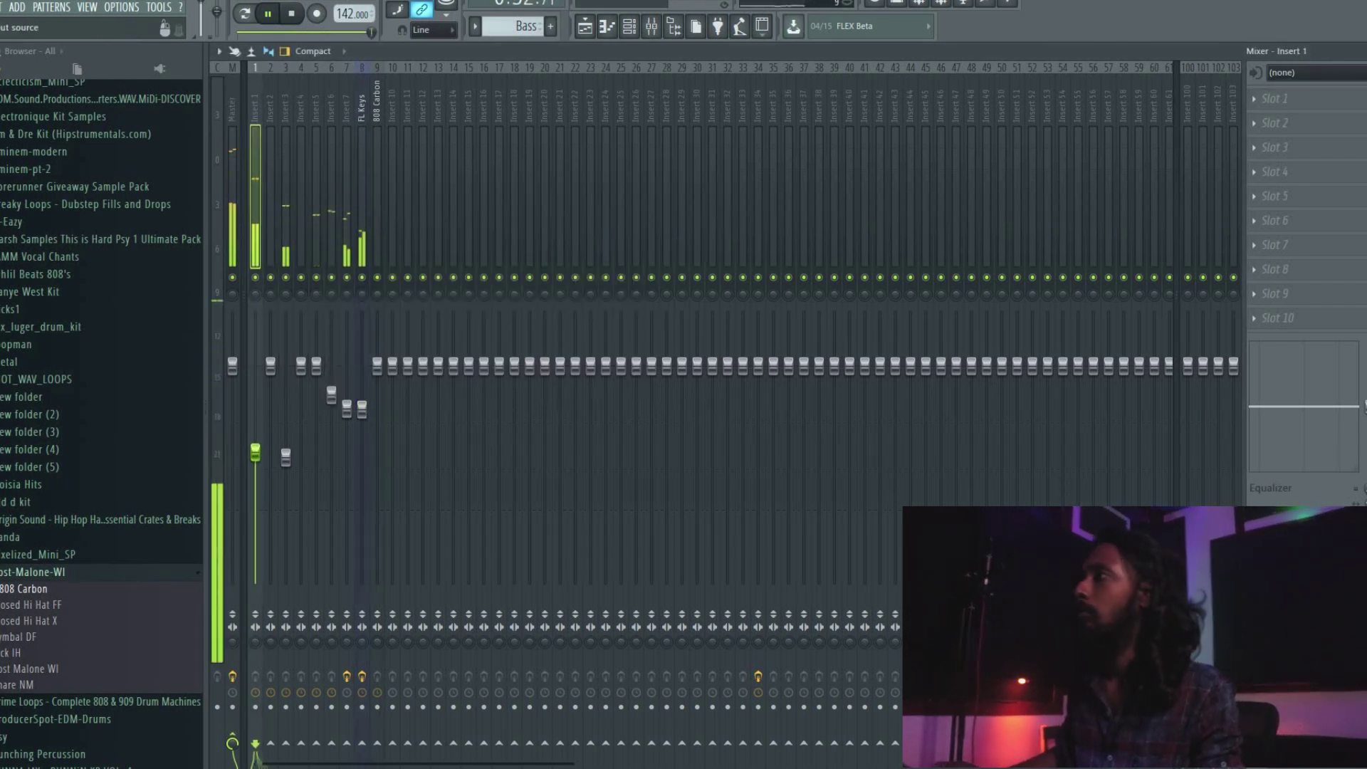
pyautogui.click(1364, 51)
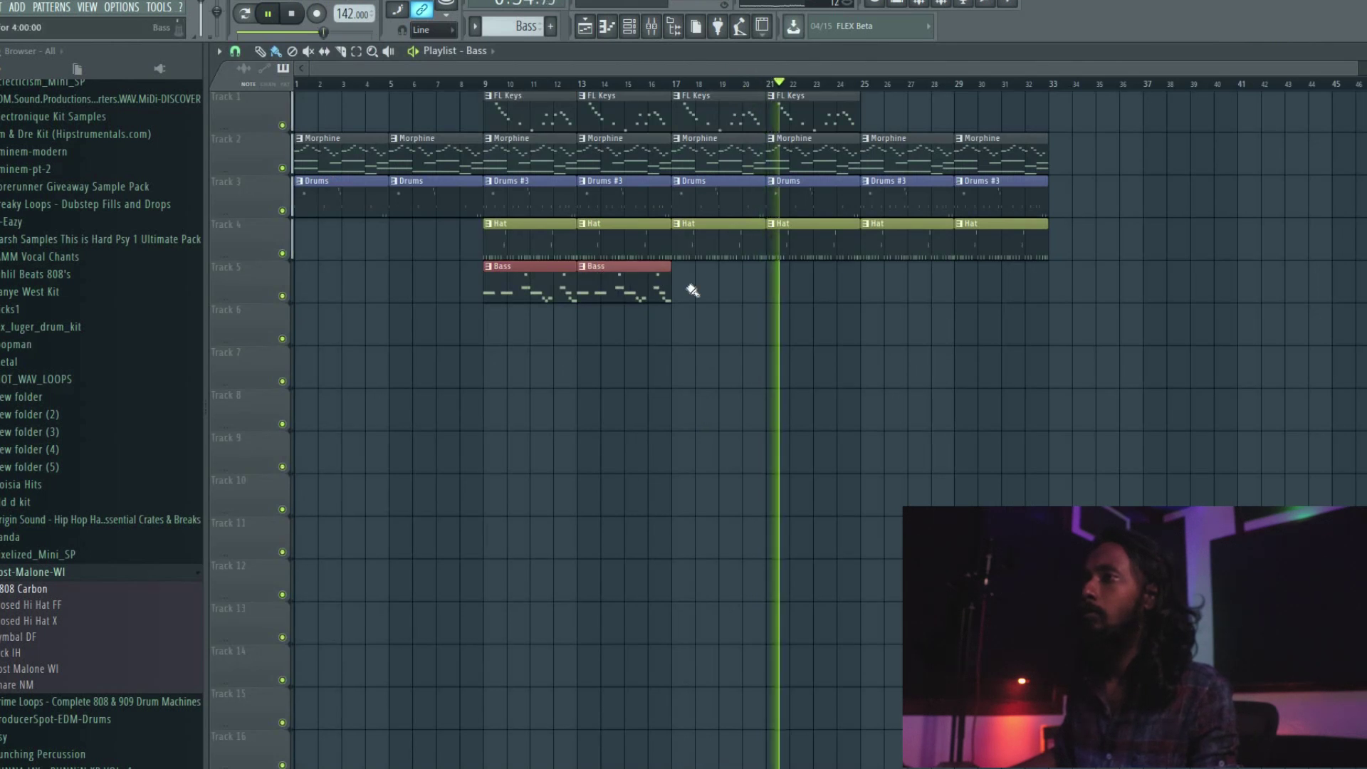
# - Add a third Bass clip at bar 17 on Track 5, make it unique, and open its piano roll
pyautogui.rightClick(678, 270)
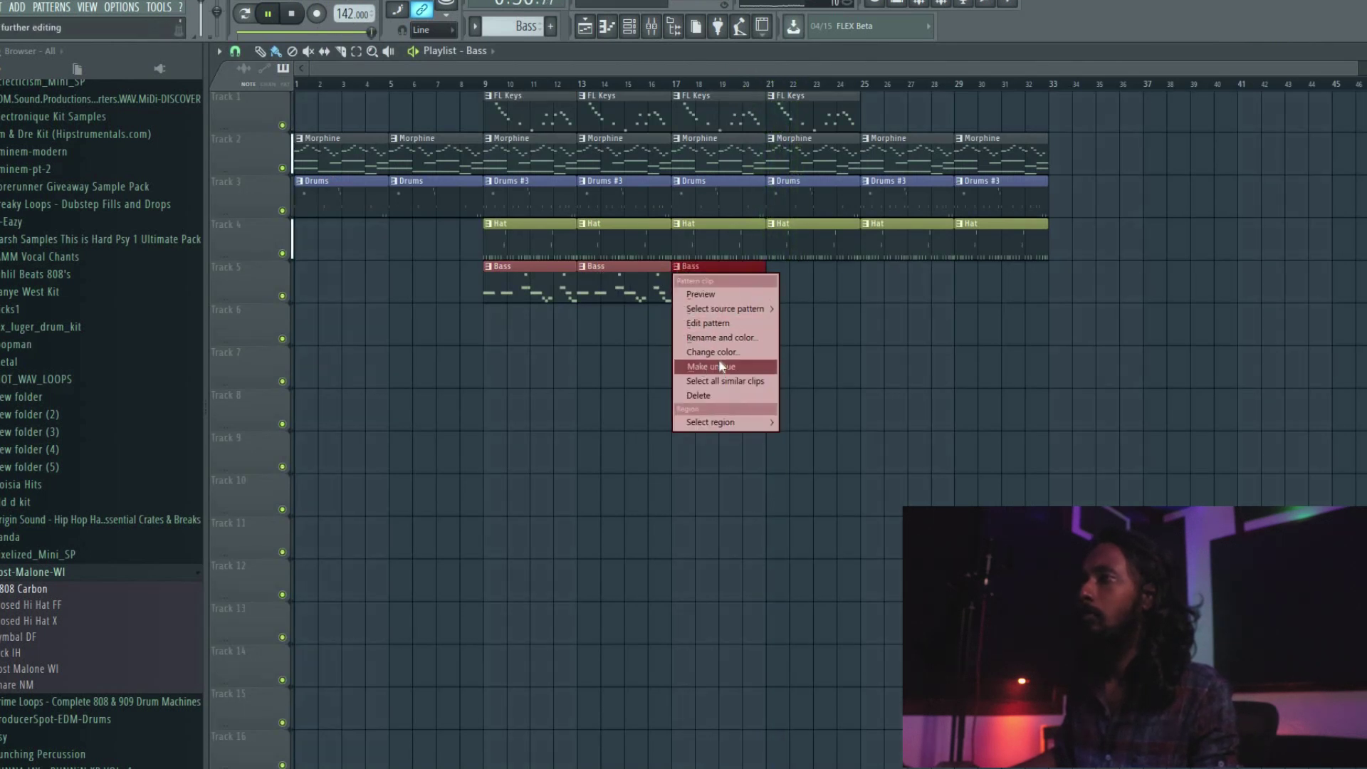
pyautogui.click(721, 366)
pyautogui.doubleClick(710, 276)
# - Delete the Bass #2 notes in bars 3 and 4 and duplicate the notes of bars 1 and 2 in their place
pyautogui.press('space')
pyautogui.scroll(-2, 760, 510)
pyautogui.moveTo(924, 623); pyautogui.dragTo(593, 378)
pyautogui.moveTo(776, 402); pyautogui.dragTo(696, 375)
pyautogui.press('Delete')
pyautogui.moveTo(767, 610); pyautogui.dragTo(423, 355)
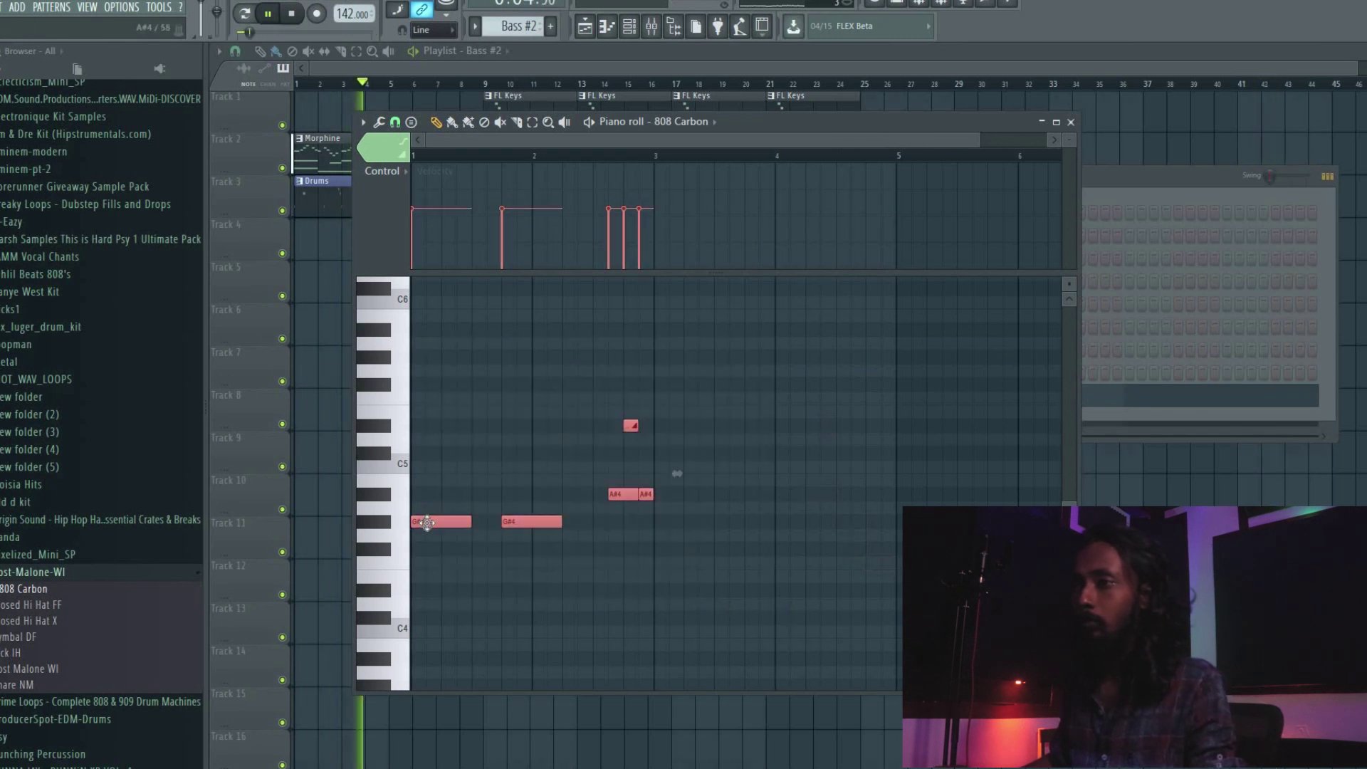
pyautogui.hotkey('ctrl', 'b')
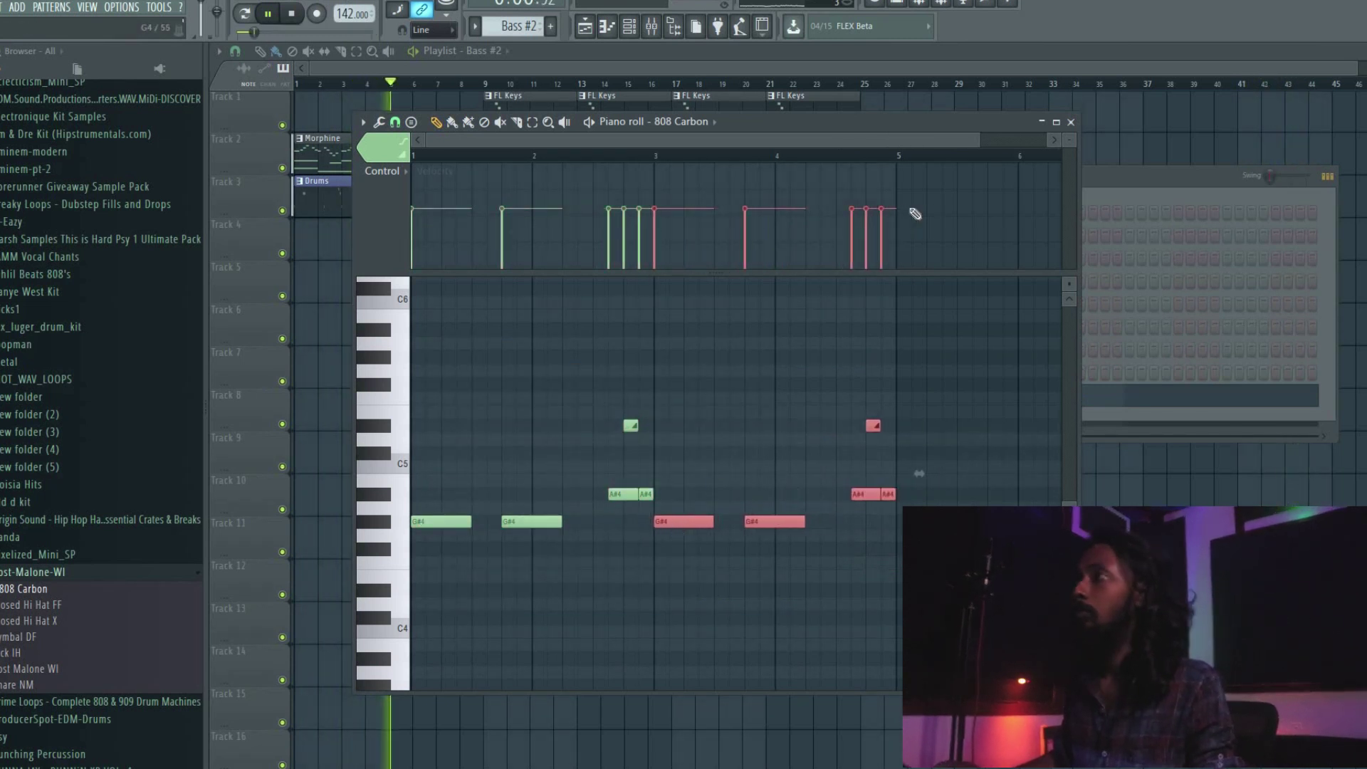
# - Copy the Bass #2 clip to bar 21 and the two Bass clips from bar 9 to bar 25 on Track 5
pyautogui.click(987, 73)
pyautogui.moveTo(741, 293); pyautogui.dragTo(823, 298)
pyautogui.moveTo(545, 293); pyautogui.dragTo(628, 367)
pyautogui.moveTo(494, 280); pyautogui.dragTo(871, 280)
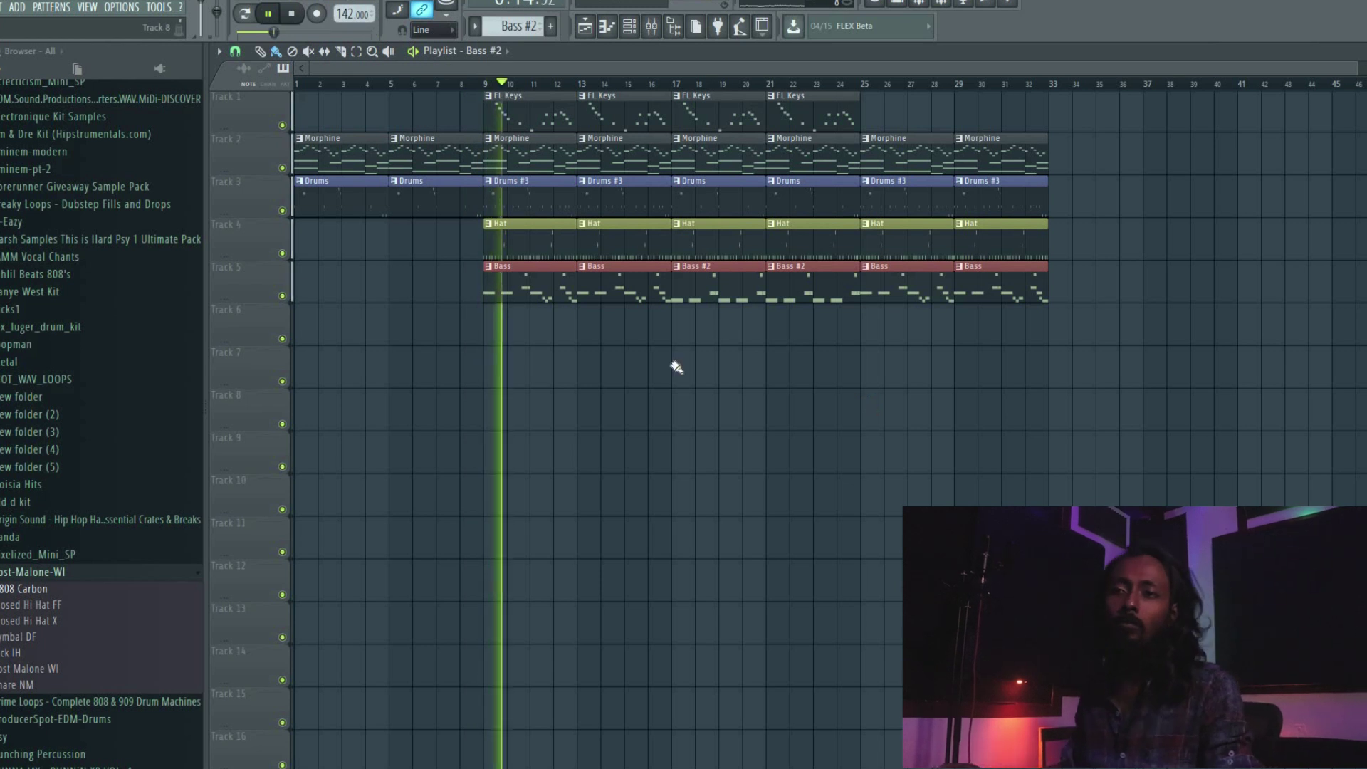
# - Place the Cymbal DF sample on Track 6 at bars 9 and 17, and route its channel to mixer track 10
pyautogui.click(39, 685)
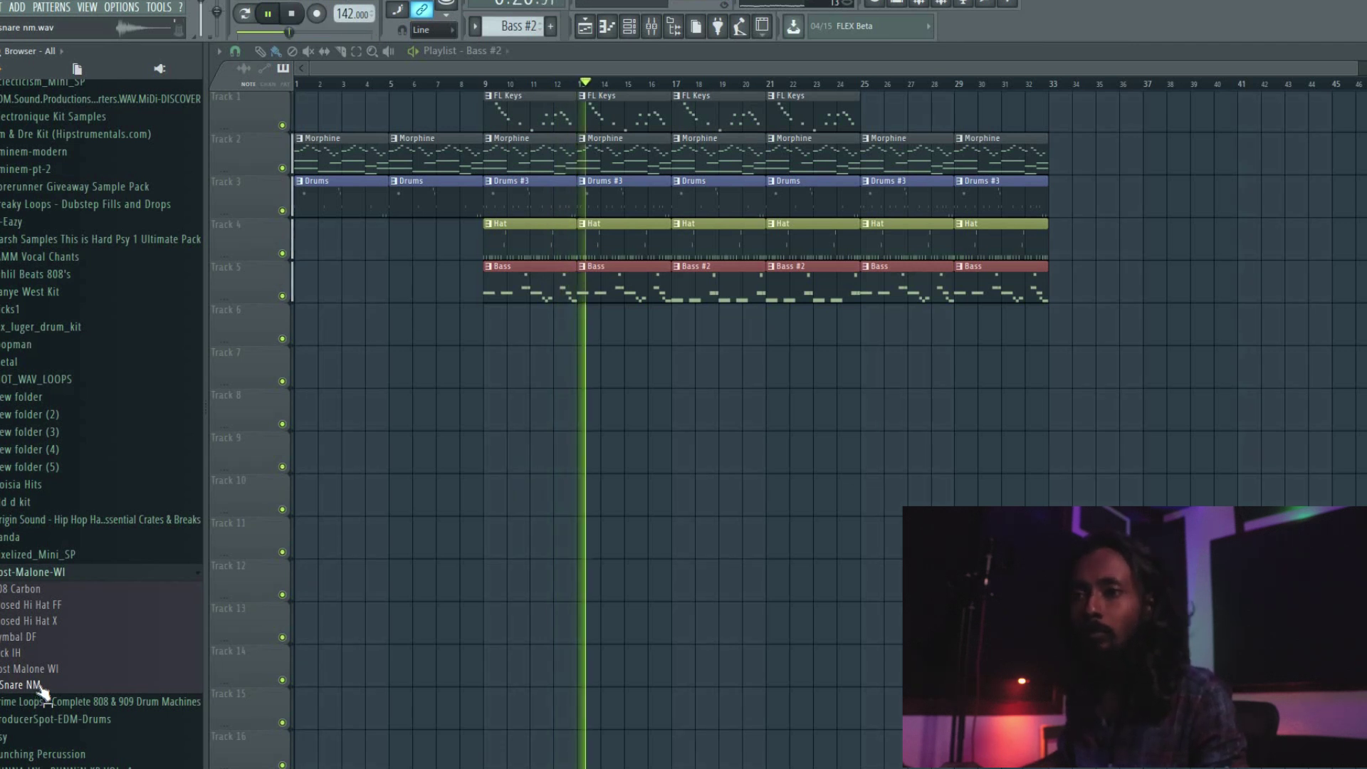
pyautogui.click(31, 650)
pyautogui.moveTo(32, 644); pyautogui.dragTo(488, 320)
pyautogui.press('space')
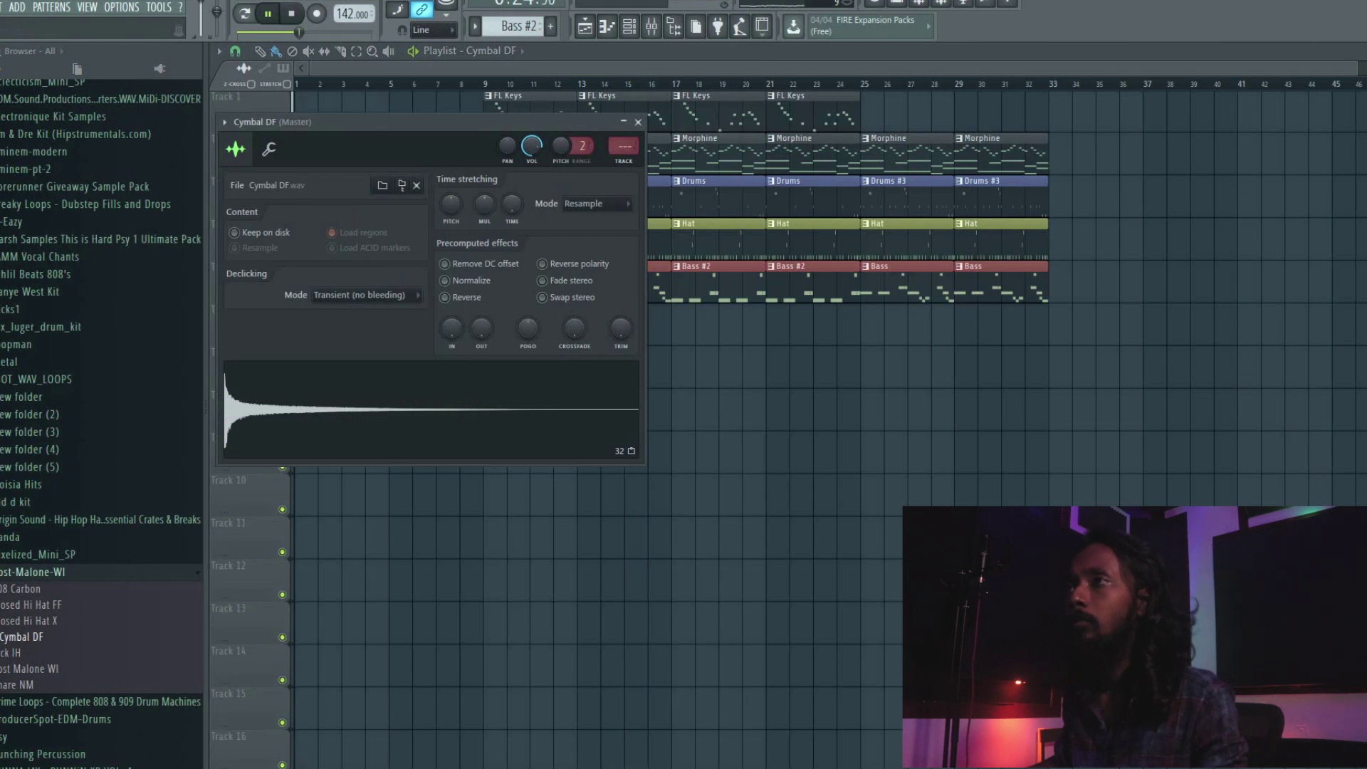
pyautogui.rightClick(858, 455)
pyautogui.click(677, 329)
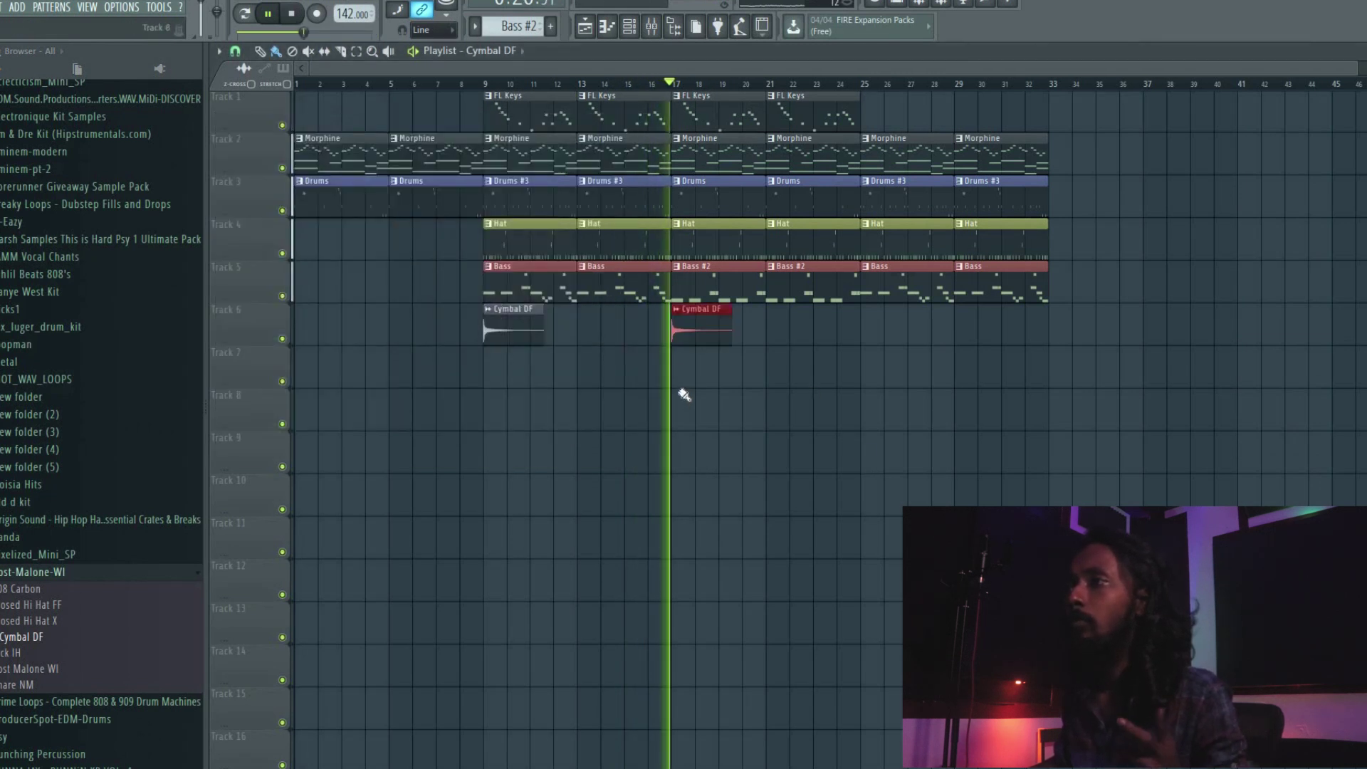
pyautogui.doubleClick(691, 331)
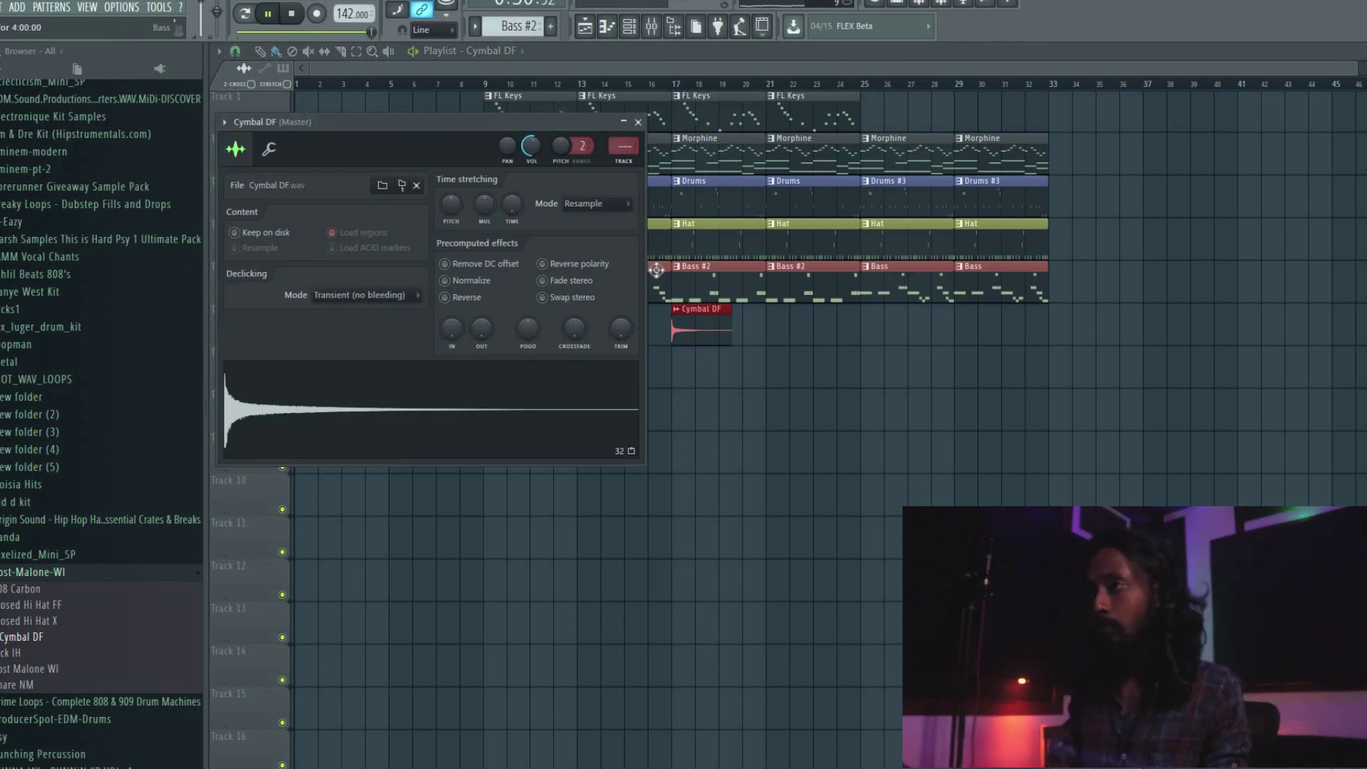
pyautogui.press('F9')
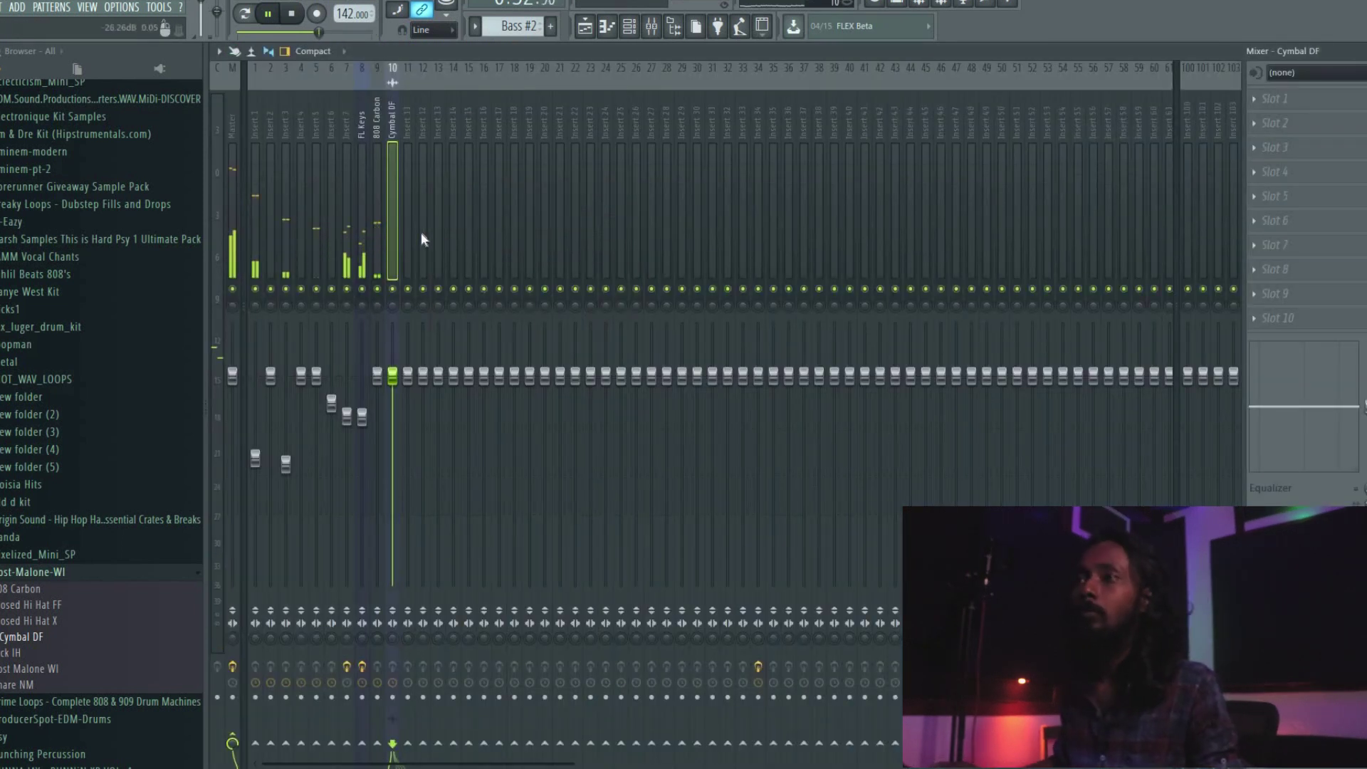
# - Slightly lower the FL Keys and Insert 3 faders in the mixer to rebalance the beat
pyautogui.click(363, 417)
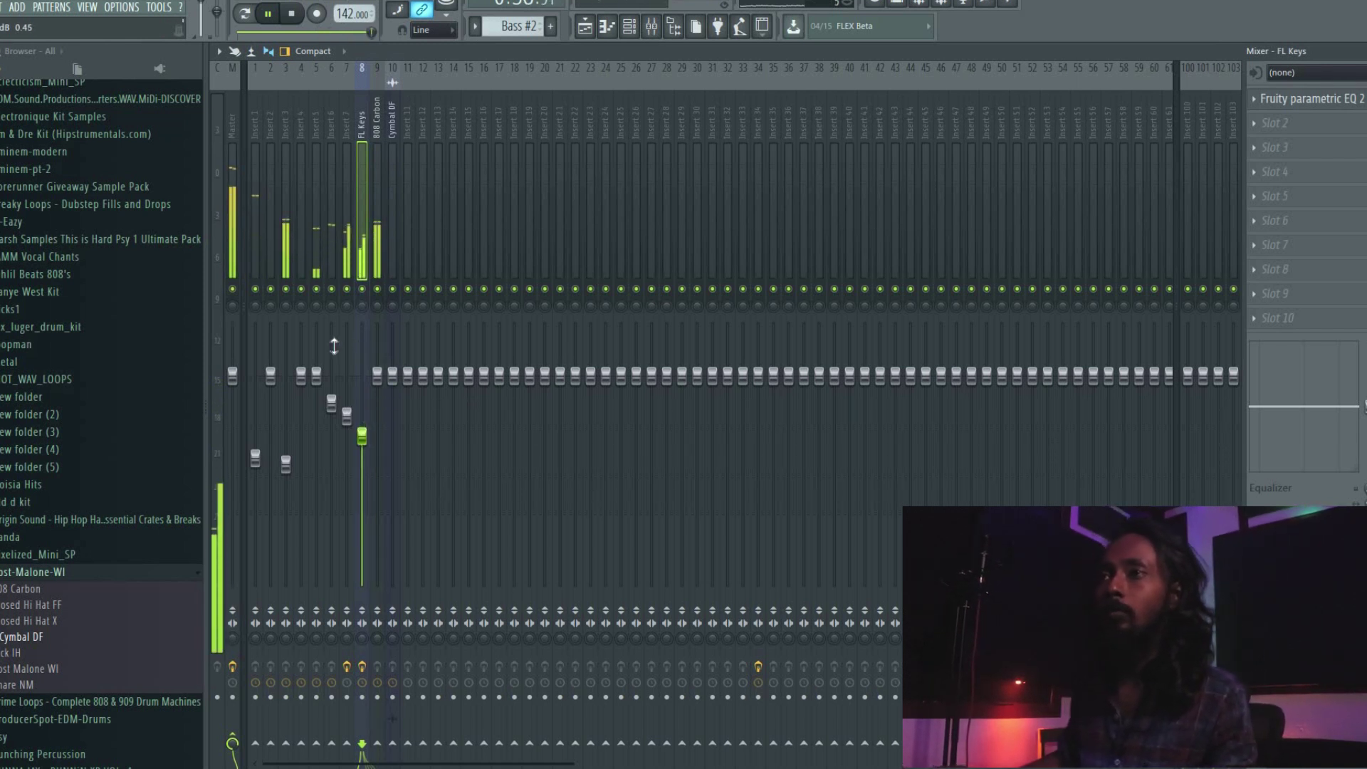
pyautogui.moveTo(286, 464); pyautogui.dragTo(285, 472)
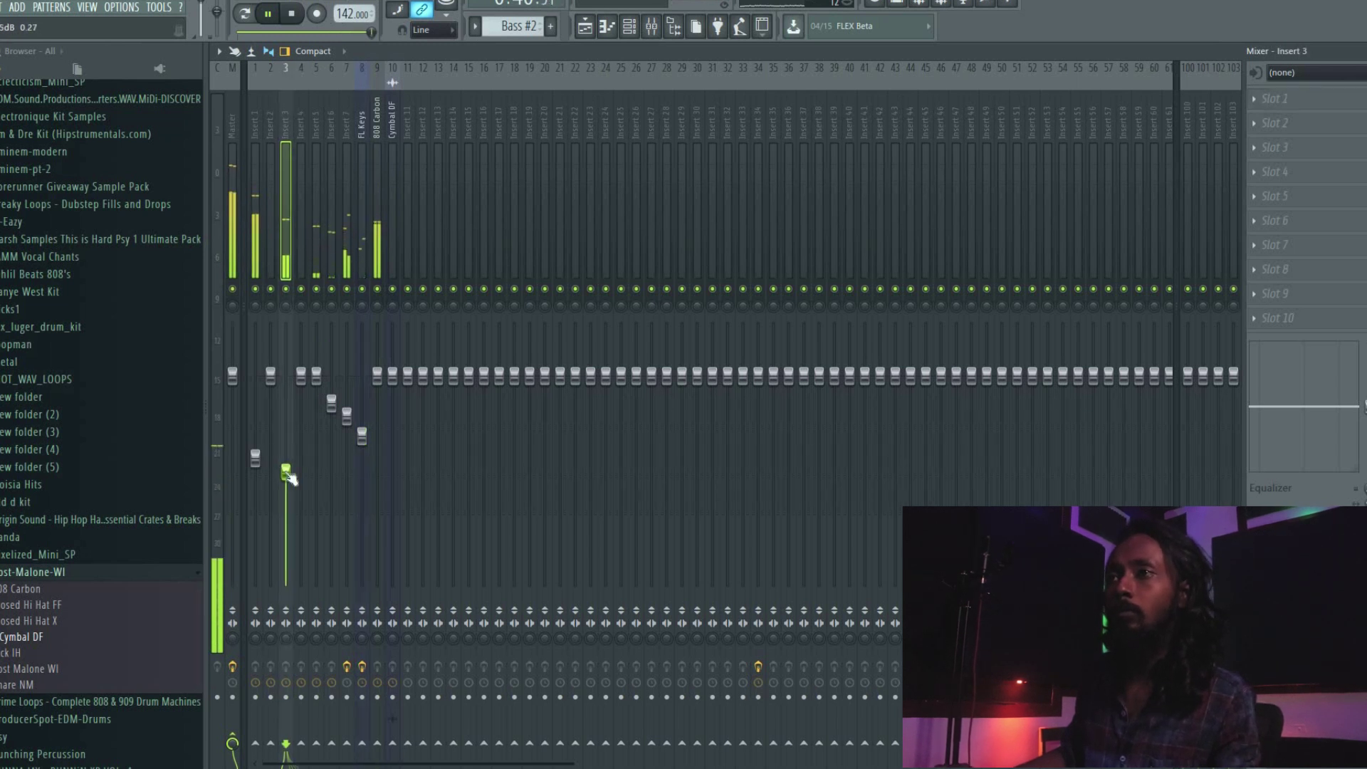
pyautogui.moveTo(333, 413); pyautogui.dragTo(347, 420)
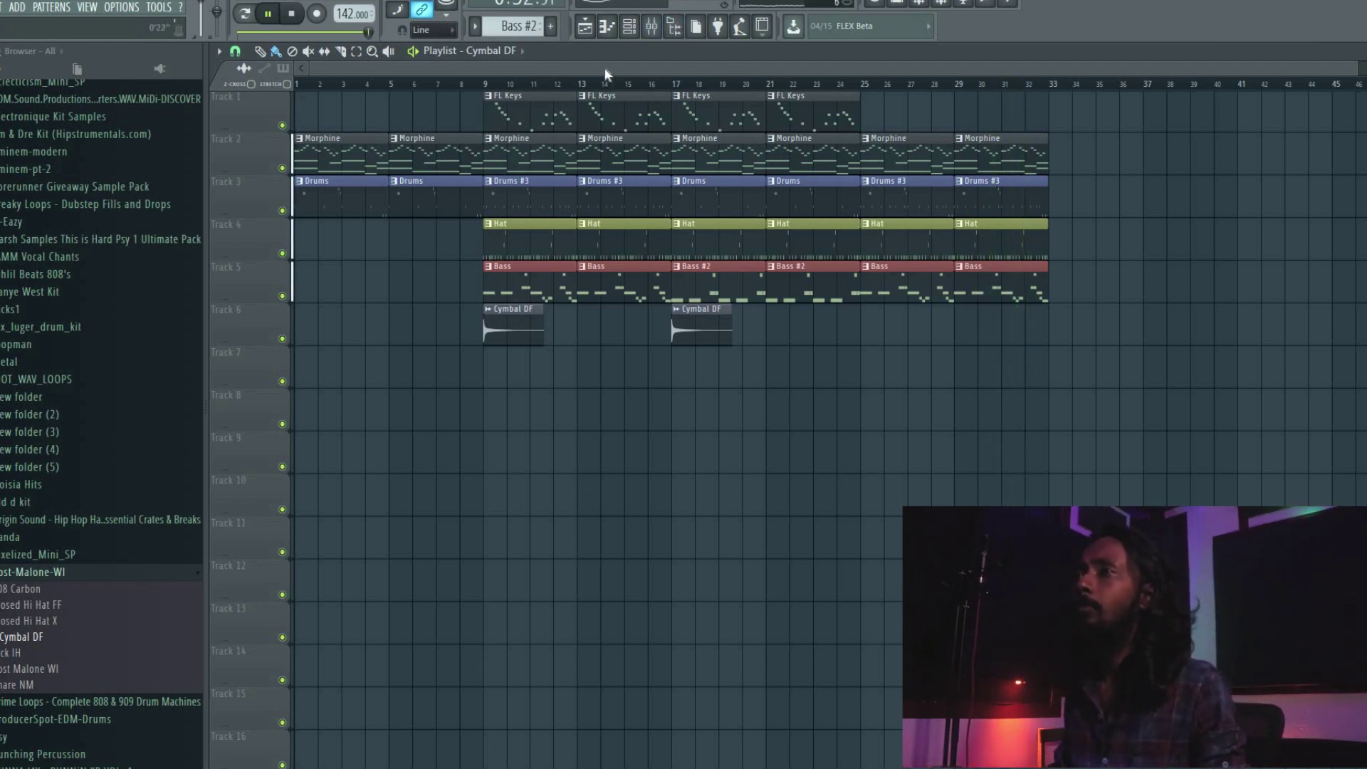
# - Play the arrangement from around bar 3, and return the playhead to the start of the song in the playlist
pyautogui.click(355, 86)
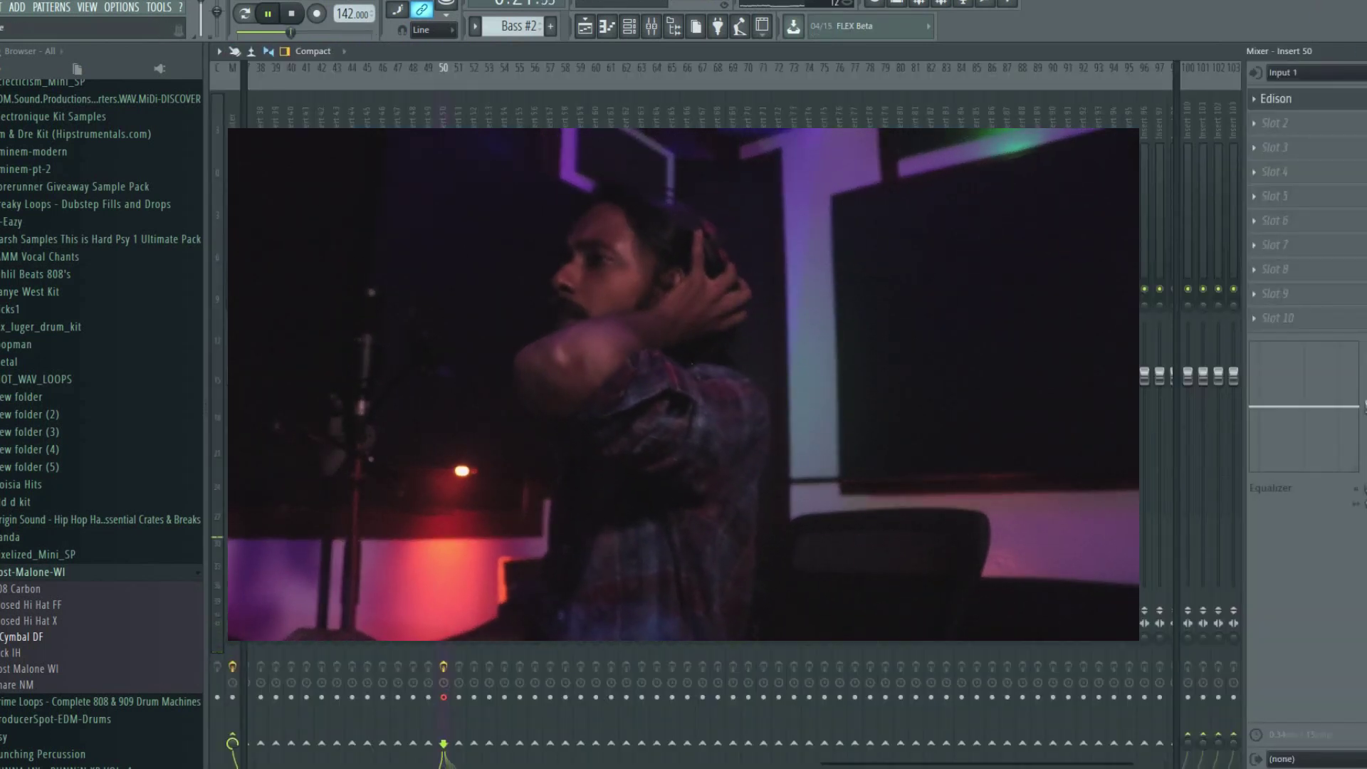
pyautogui.press('F9')
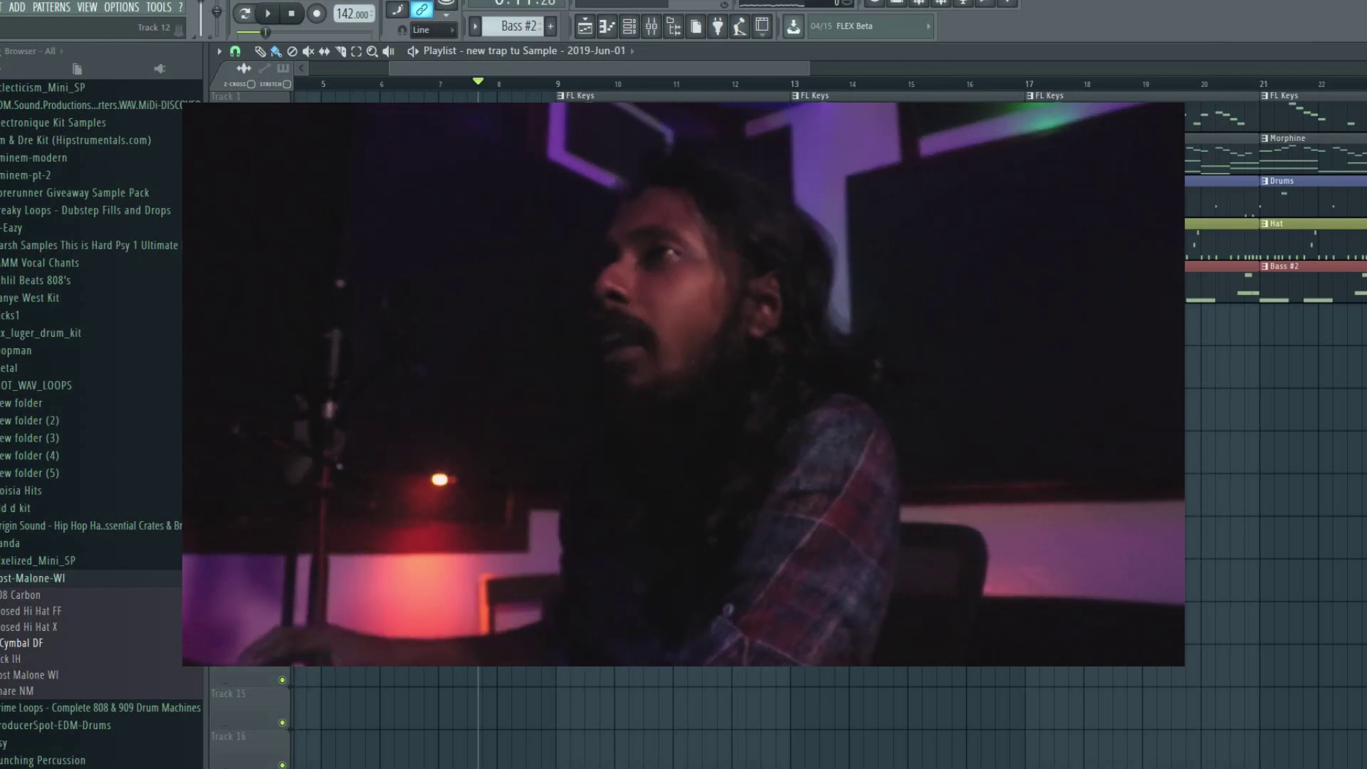
pyautogui.scroll(-3, 500, 86)
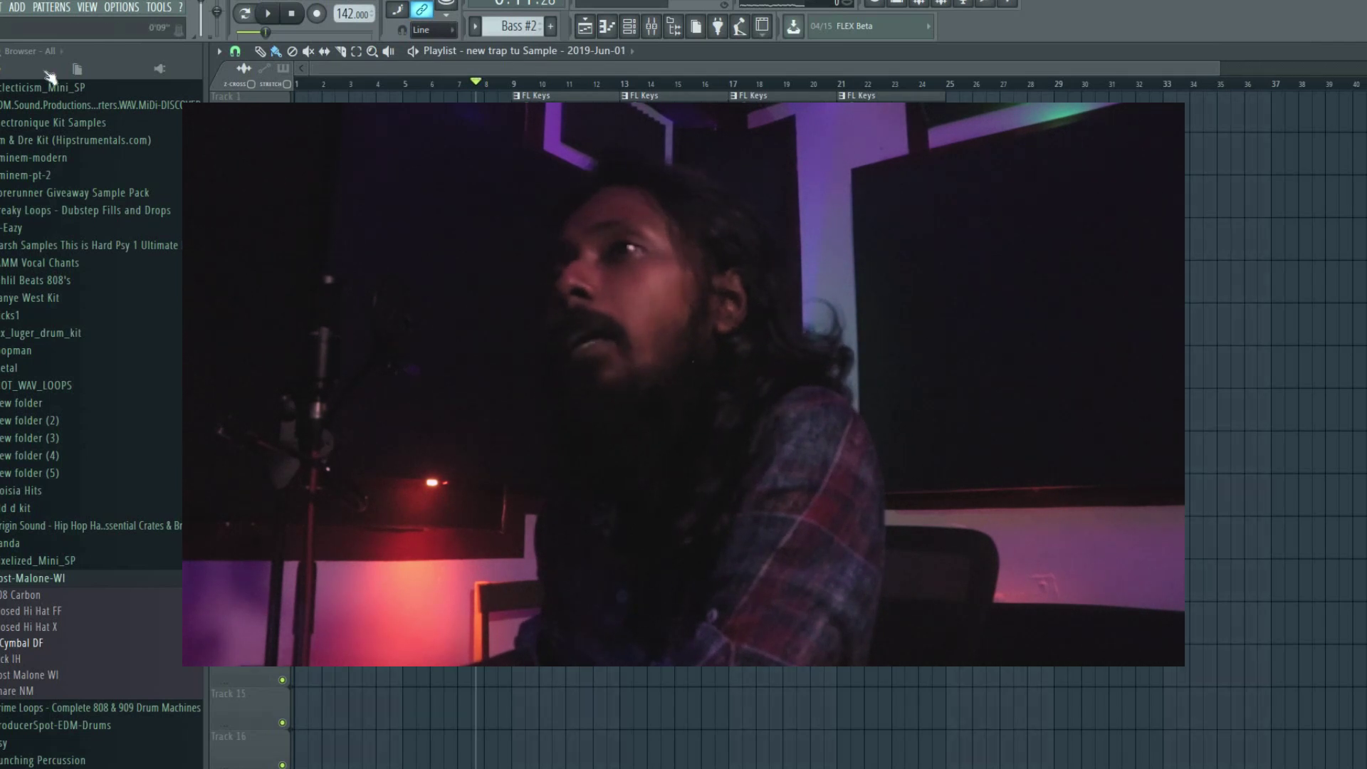
pyautogui.click(291, 14)
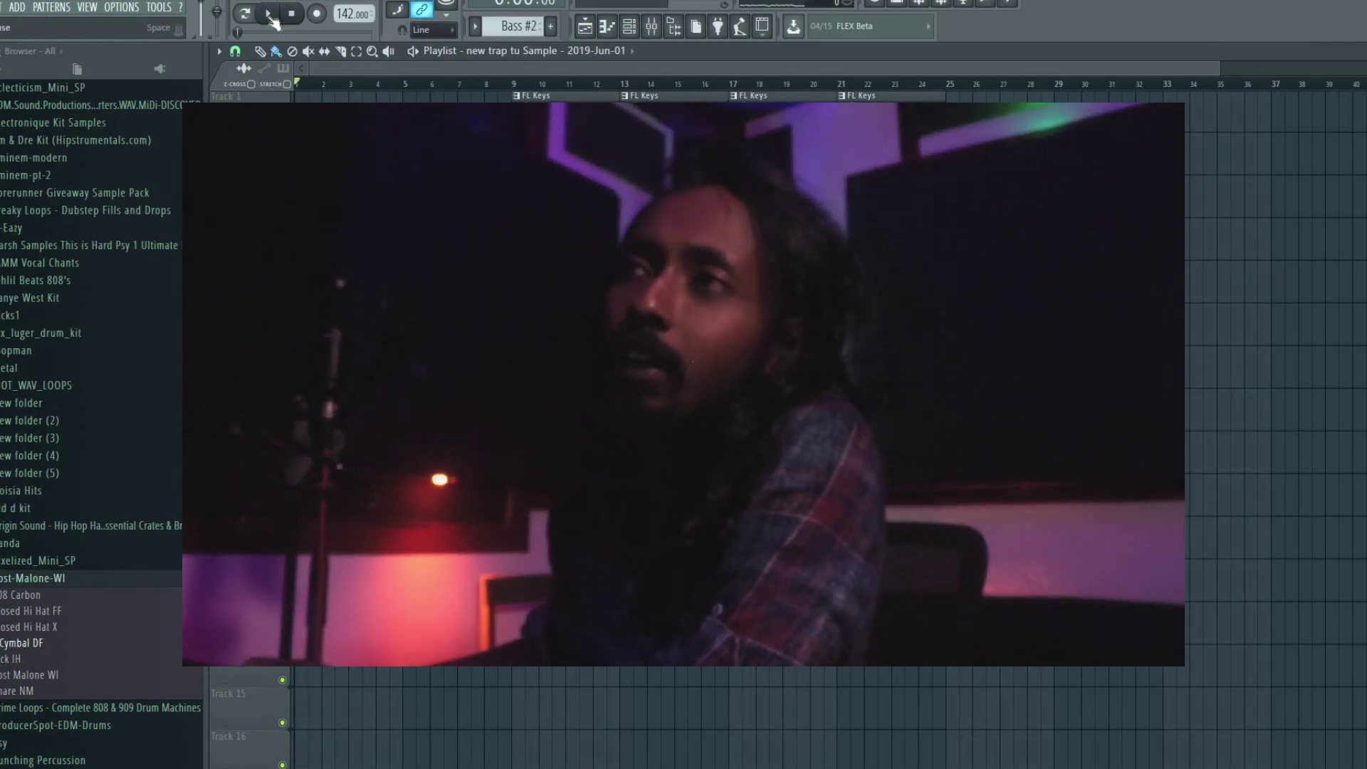